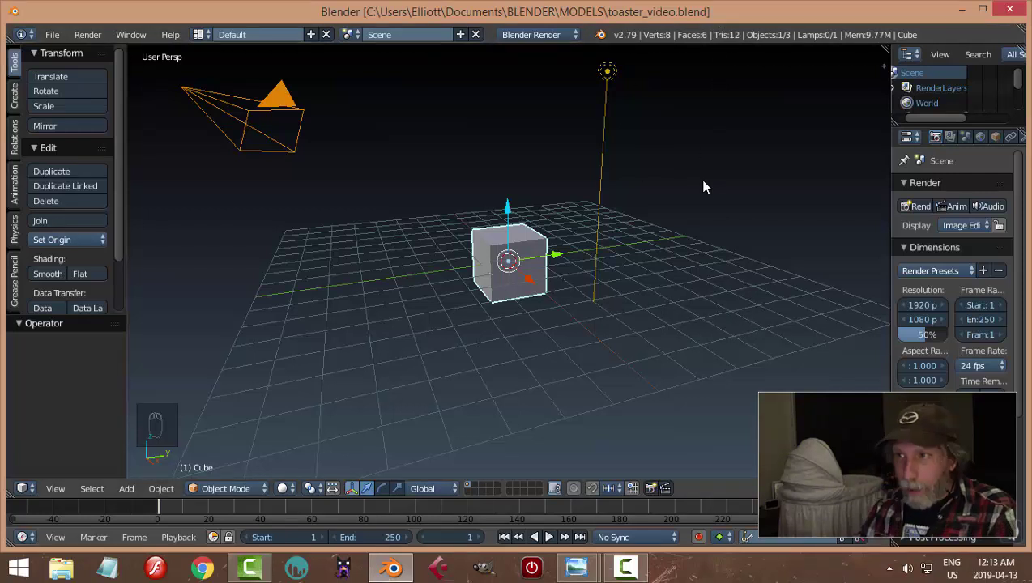
Switch the render engine to Cycles Render and set the render device to GPU Compute.
left_click(529, 34)
left_click(532, 86)
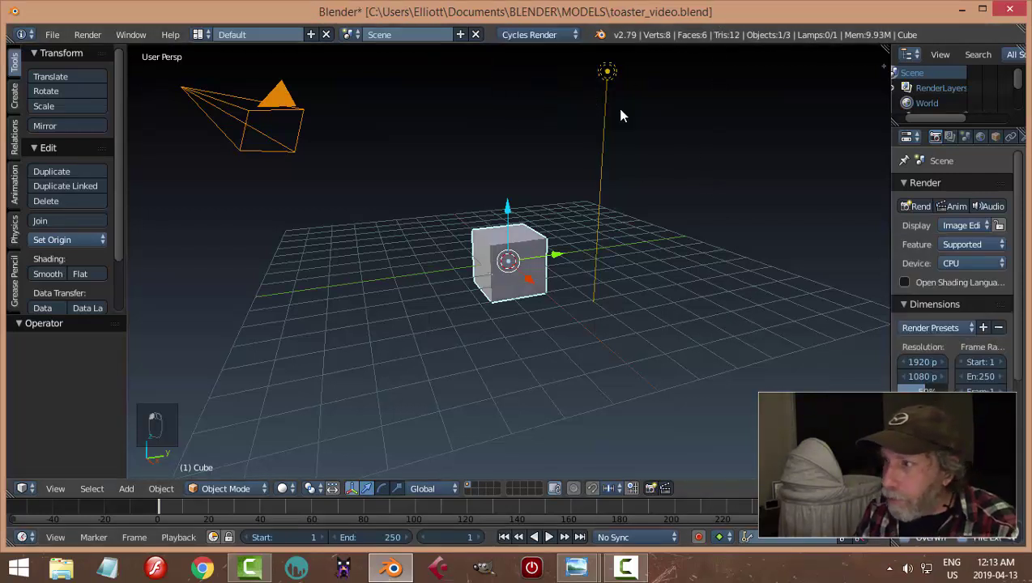
left_click(951, 261)
left_click(952, 228)
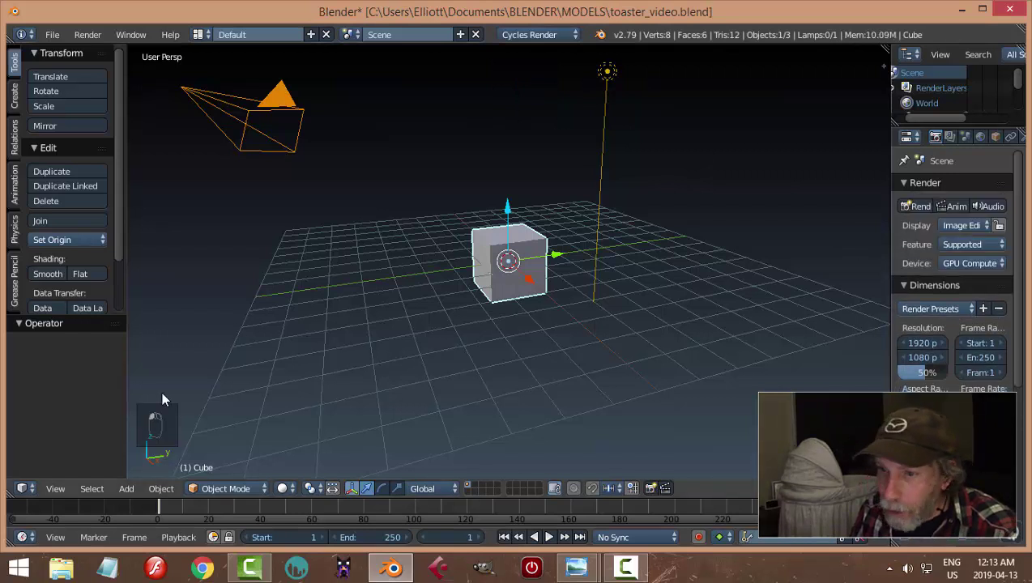
Delete all the default objects in the scene: the cube, the camera and the lamp.
key("a")
key("a")
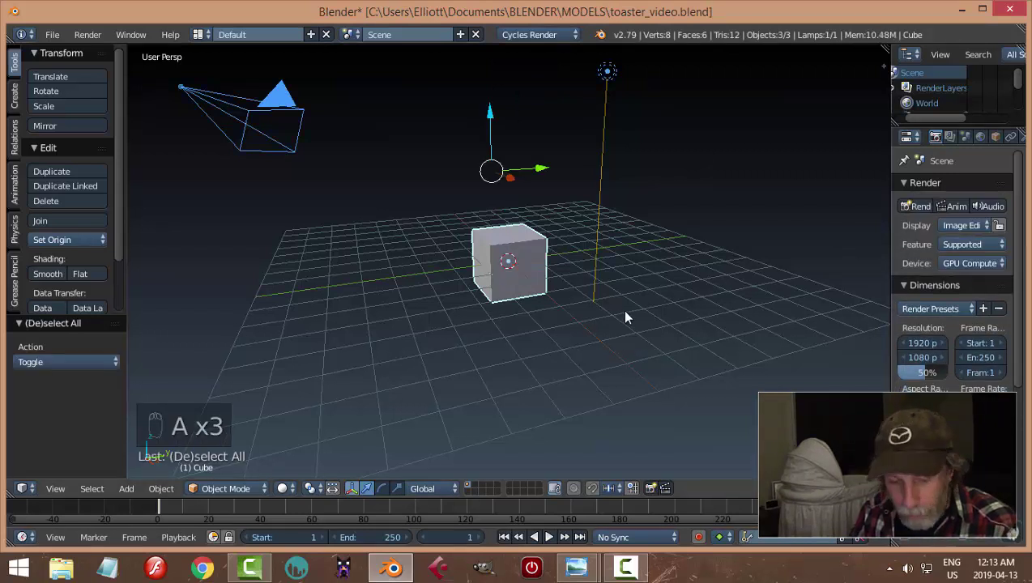
key("x")
left_click(624, 312)
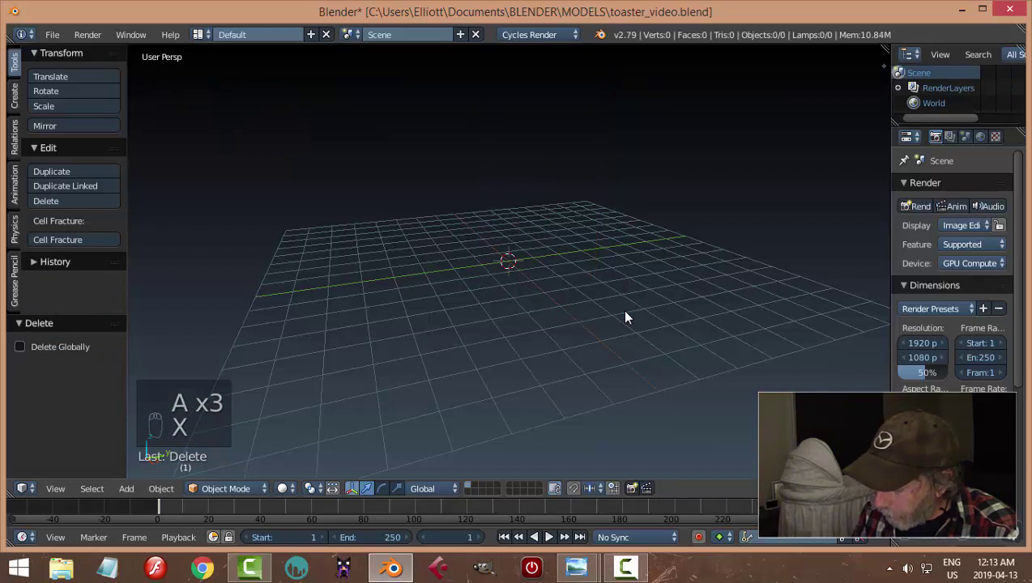
In the right orthographic view, add a mesh circle with 22 vertices at the origin.
key("KP_3")
key("KP_5")
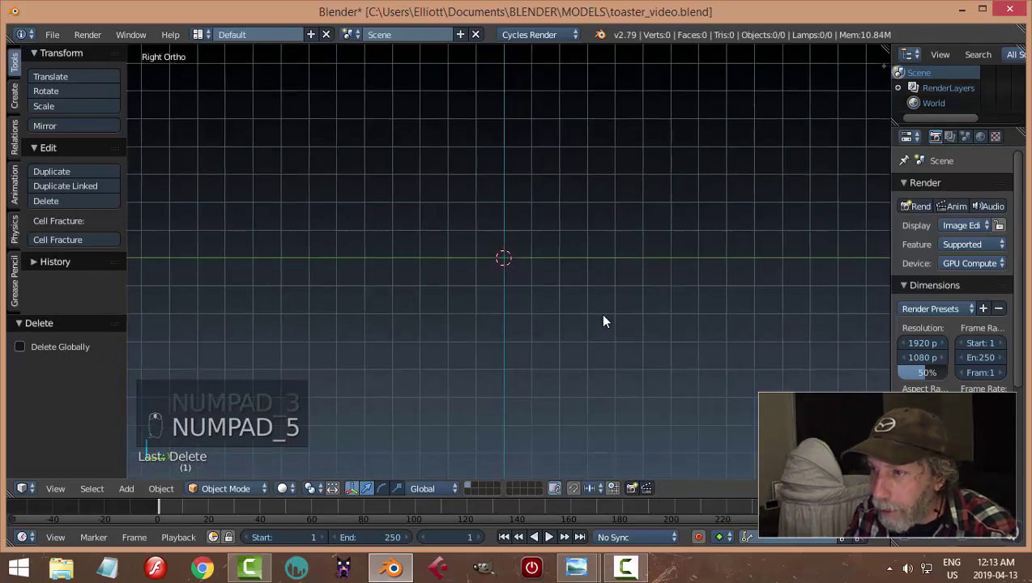
key("shift+a")
mouse_move(604, 316)
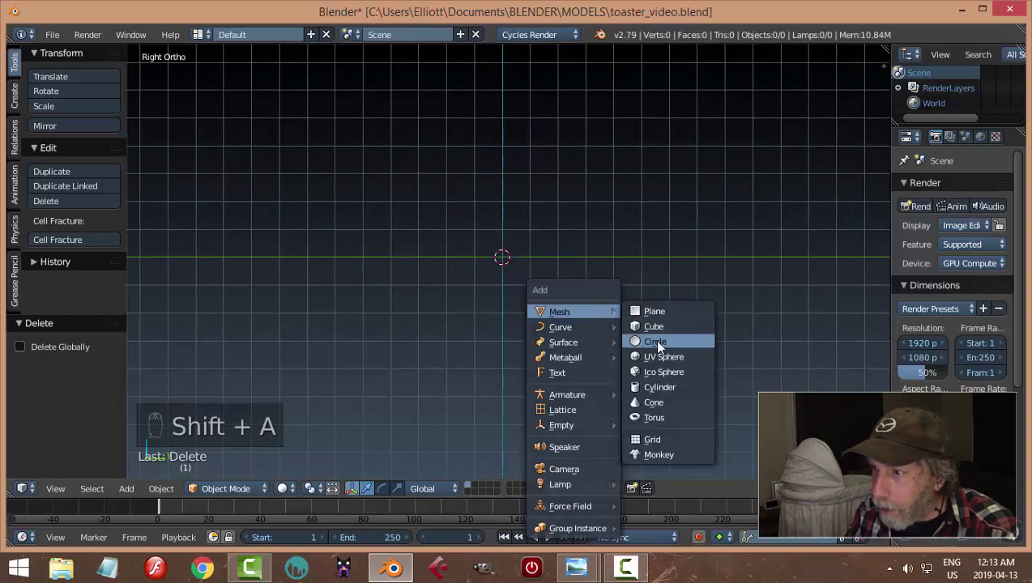
left_click(654, 339)
left_click(64, 361)
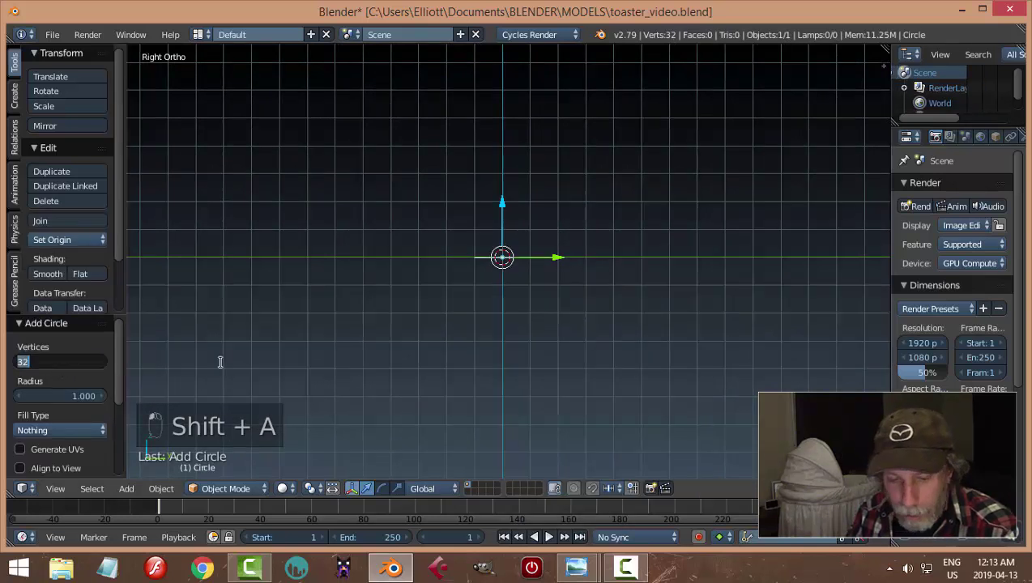
type("22")
left_click(220, 362)
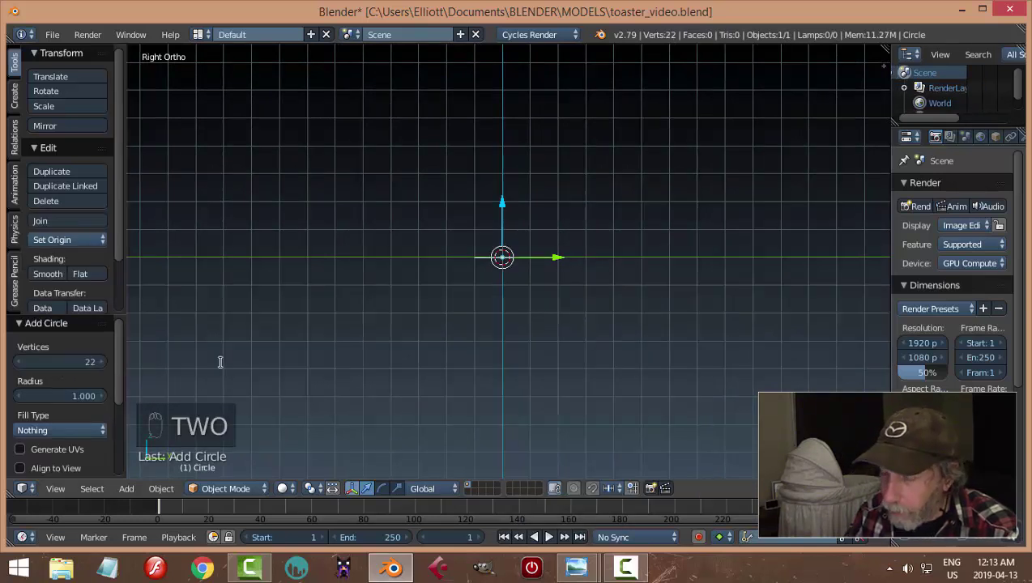
Rotate the circle 90 degrees about the global Y axis.
key("r")
key("y")
key("9")
key("0")
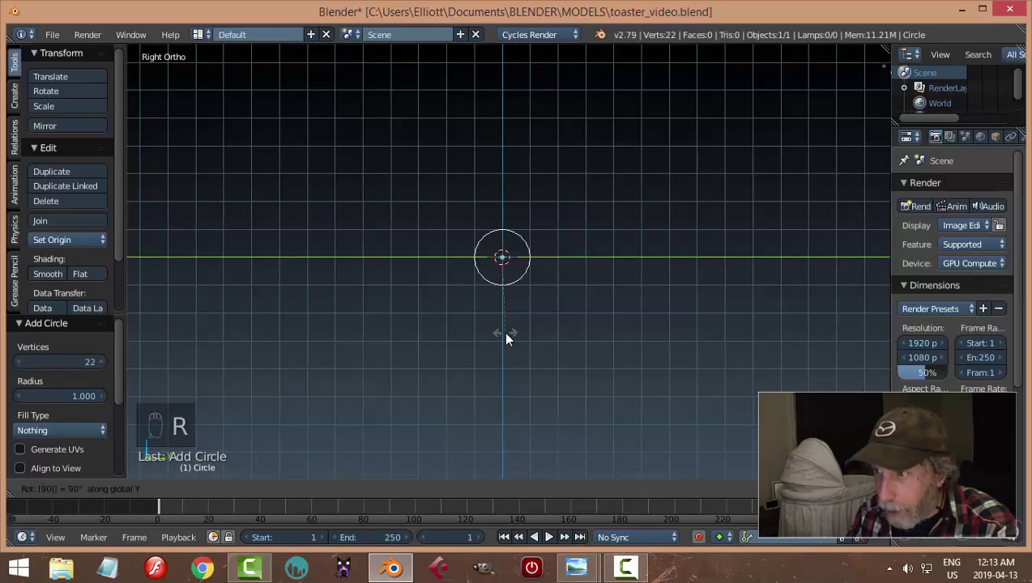
key("Return")
scroll(603, 332, "up", 5)
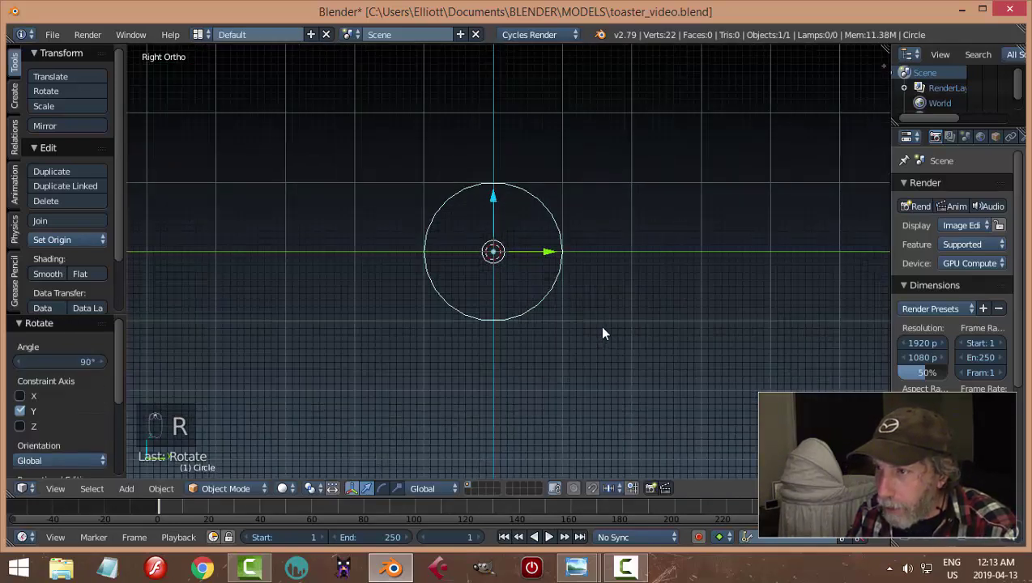
In Edit Mode, delete the circle's vertices below the horizontal axis to leave the upper half arc.
key("Tab")
left_click(688, 325)
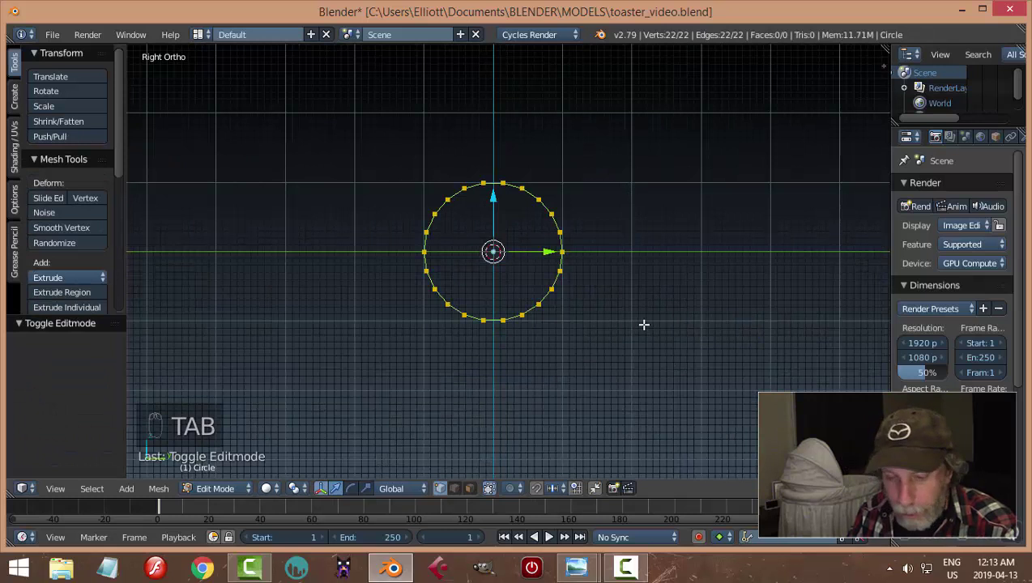
key("a")
key("b")
left_click_drag(665, 379, 369, 259)
key("x")
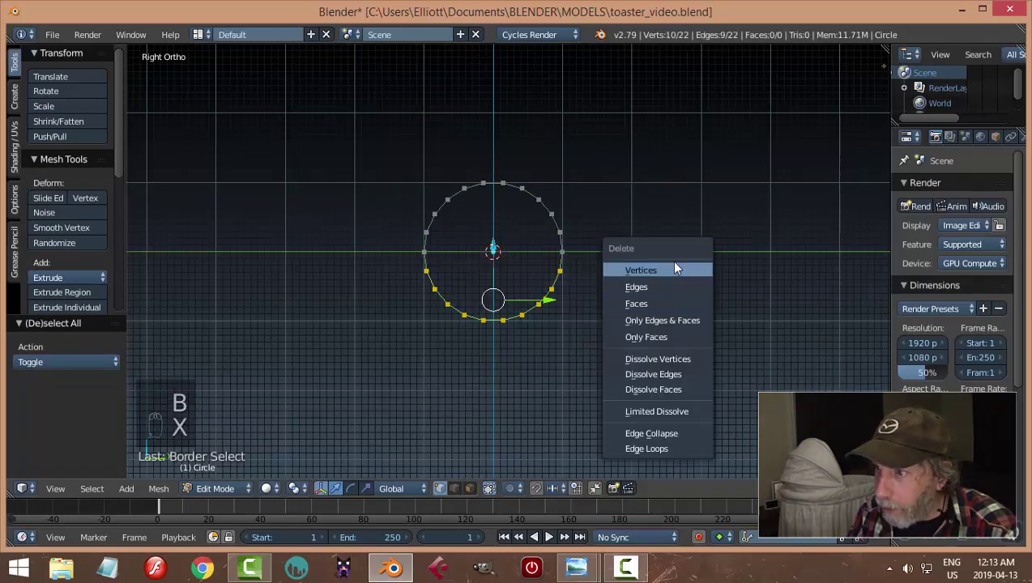
left_click(671, 266)
Scale the whole arc along Z to about 0.224 to make a shallow curve.
key("a")
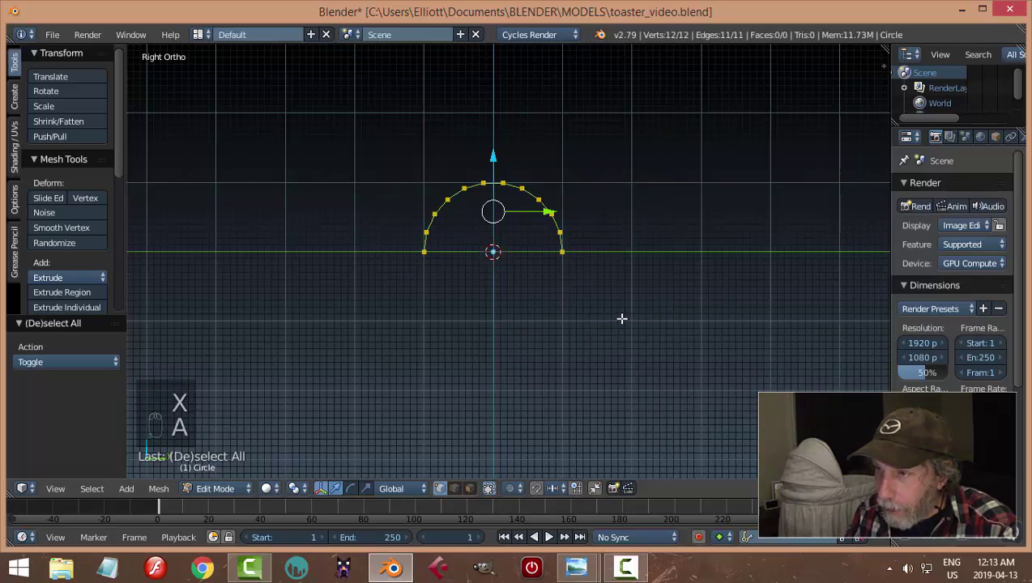
key("s")
key("z")
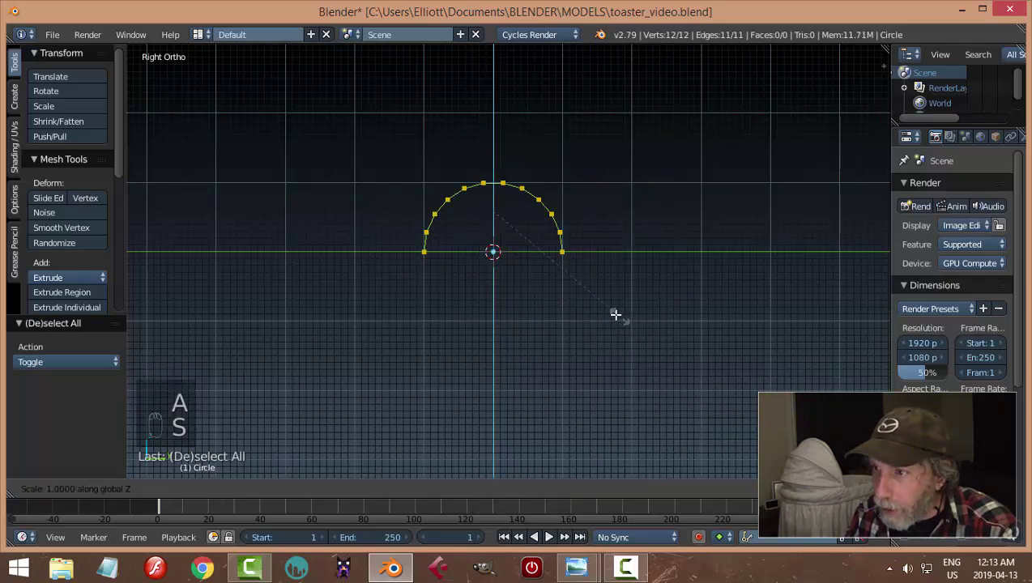
left_click(508, 245)
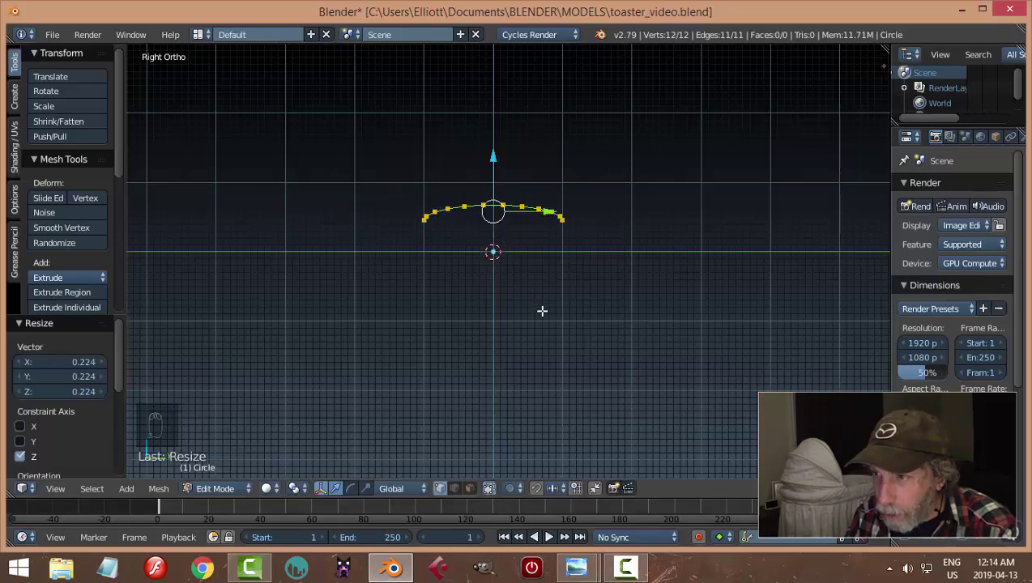
middle_click_drag(584, 338, 568, 320, "shift")
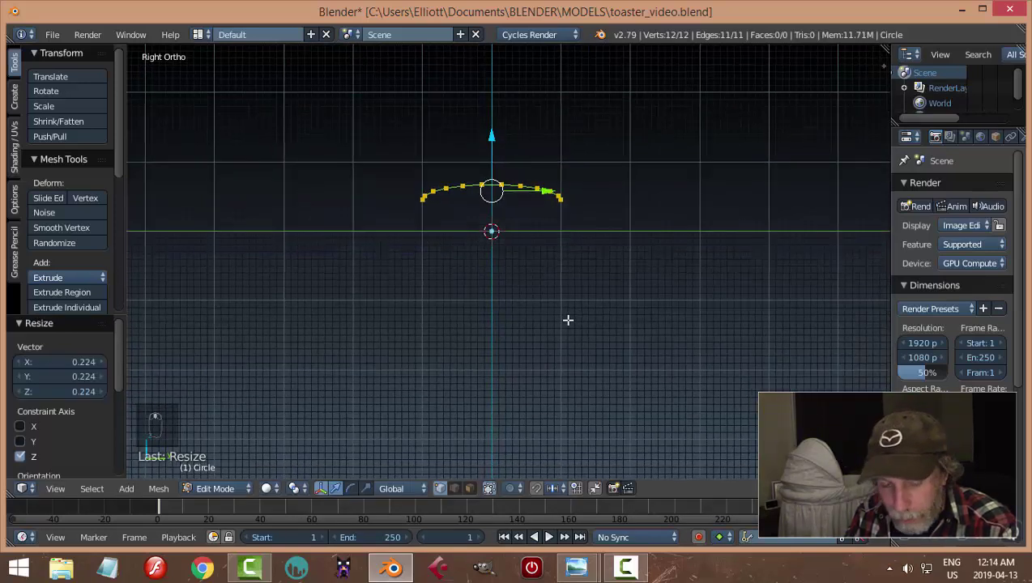
Extrude the arc downward about 1.325 units along Z and flatten the new lower vertices by scaling them to 0 on Z.
key("e")
left_click_drag(493, 137, 494, 235)
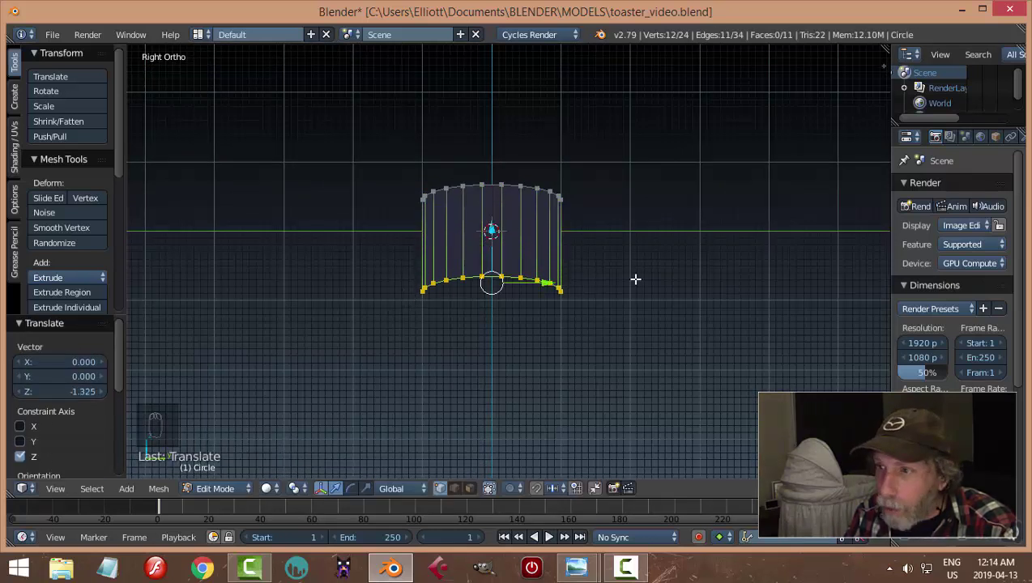
key("s")
key("z")
key("0")
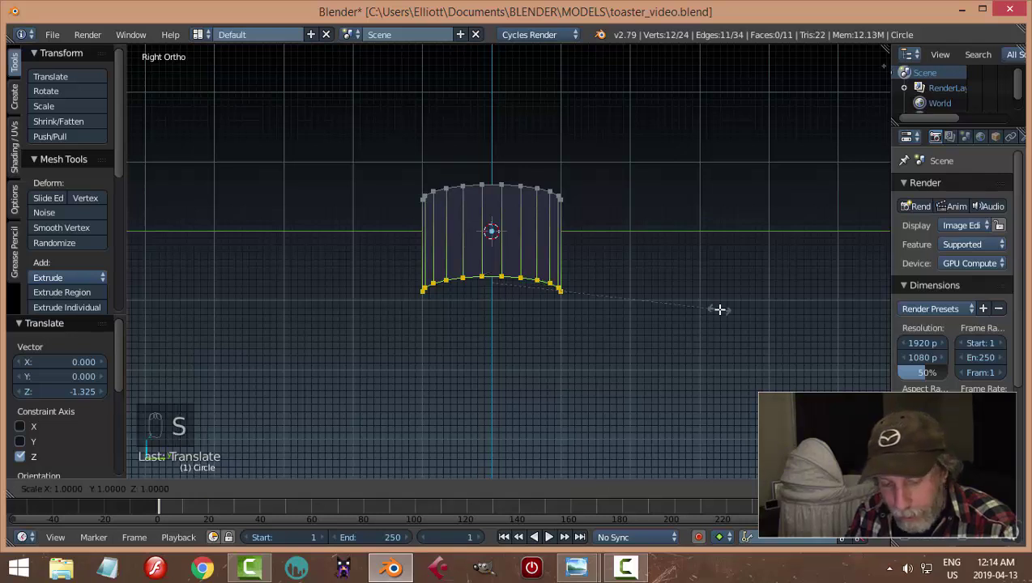
key("Return")
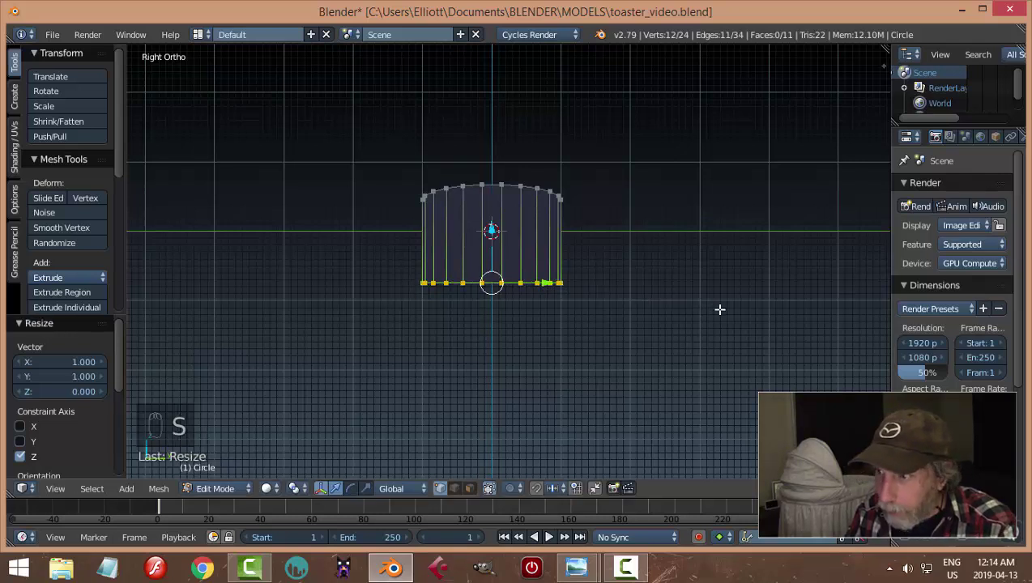
Extrude the whole flat profile about 0.903 units along the X axis to give it thickness.
key("a")
key("a")
middle_click_drag(718, 306, 587, 341)
key("e")
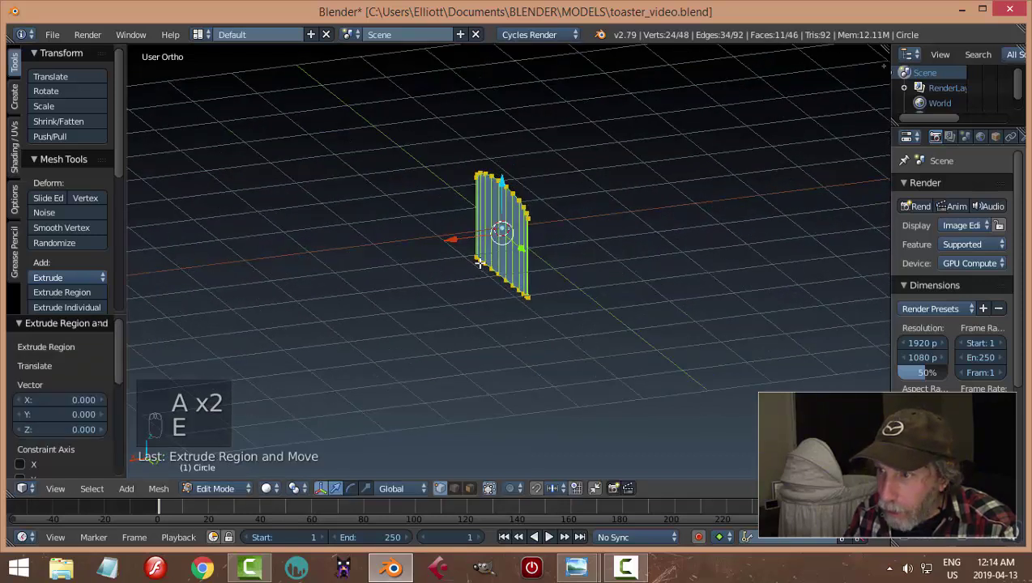
left_click(402, 261)
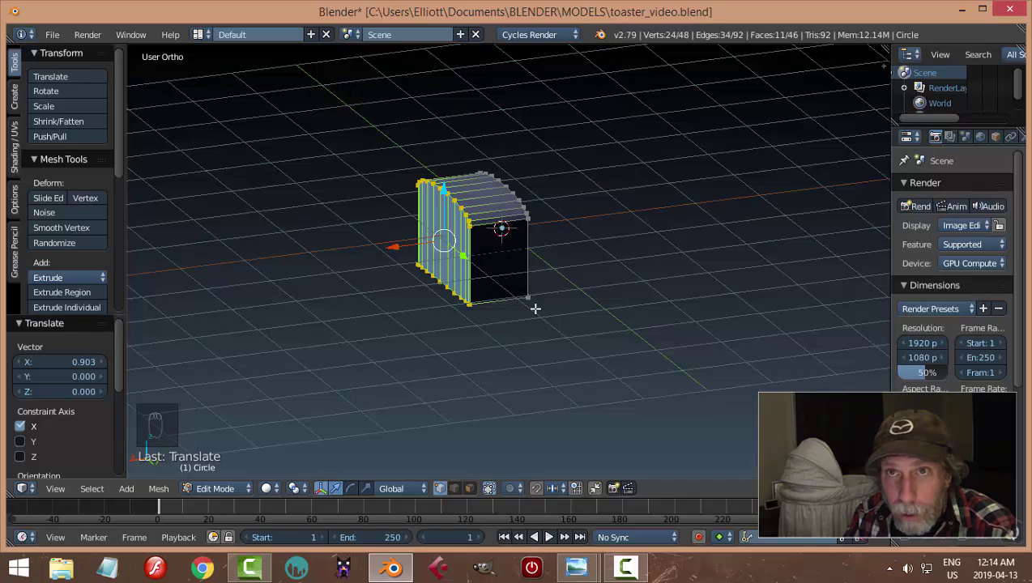
Recalculate the normals of the entire mesh and deselect everything.
key("a")
key("a")
key("a")
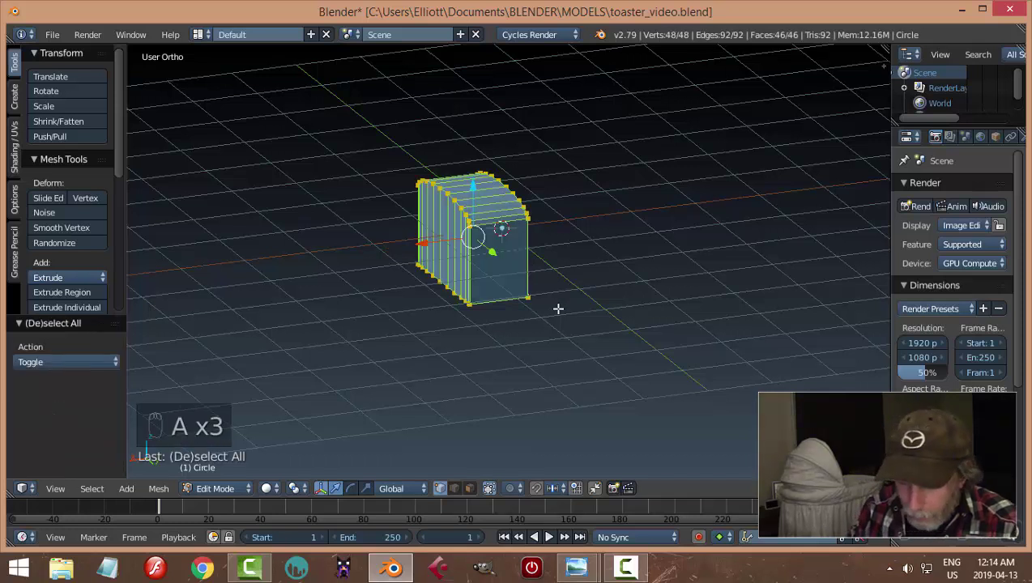
key("ctrl+n")
key("a")
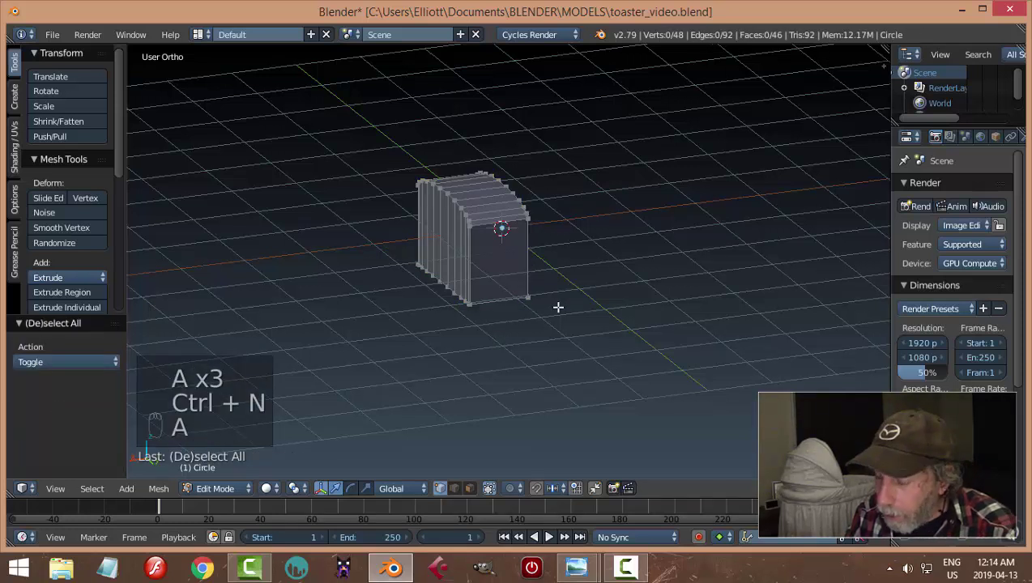
Turn off the Grid Floor display in the 3D viewport.
key("KP_3")
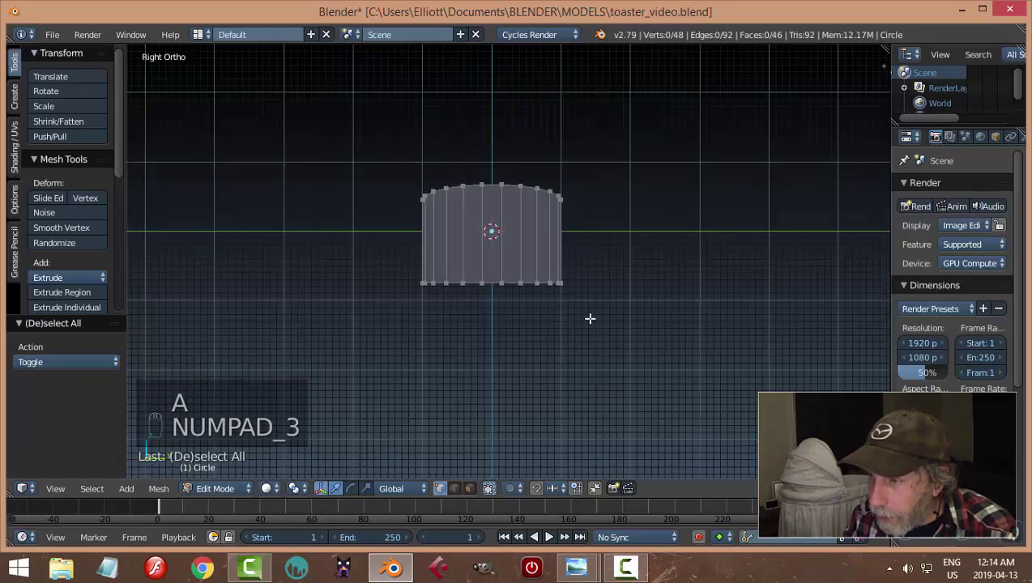
key("n")
scroll(778, 241, "up", 5)
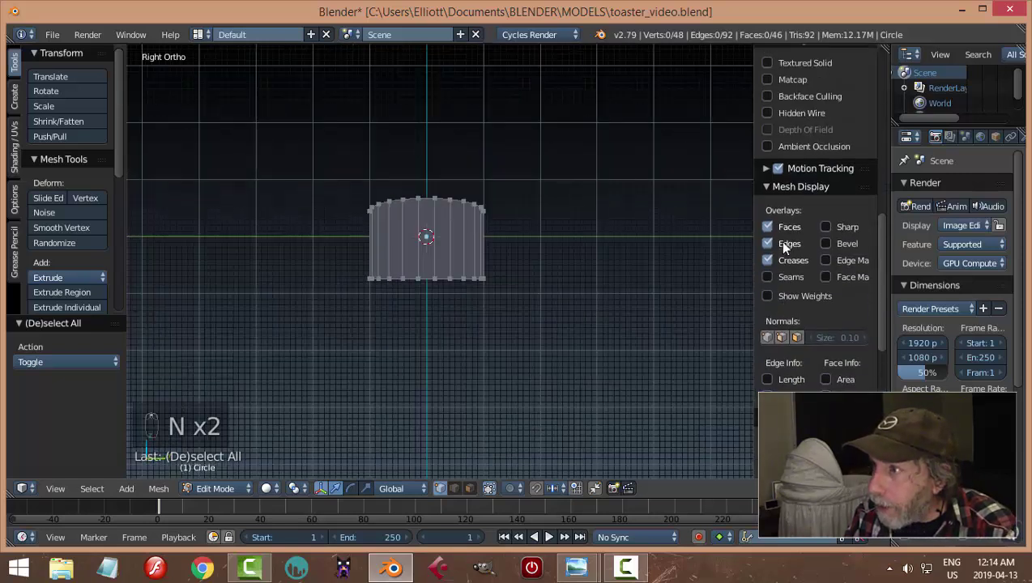
left_click(767, 130)
left_click(766, 113)
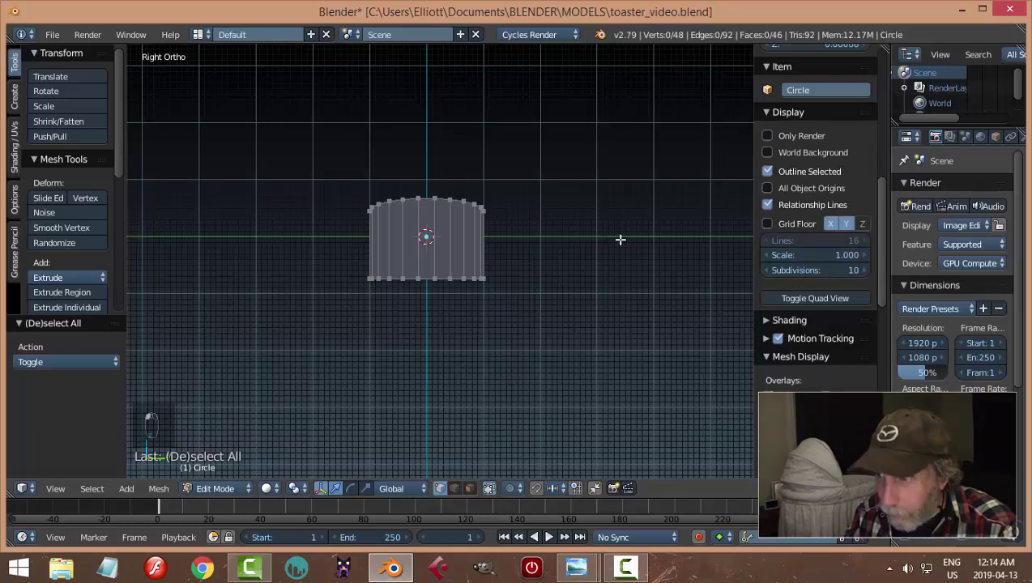
key("n")
In face select mode, select all faces of the body's arched side, extrude them in place and scale them to about 0.88.
scroll(597, 281, "up", 3)
key("ctrl+Tab")
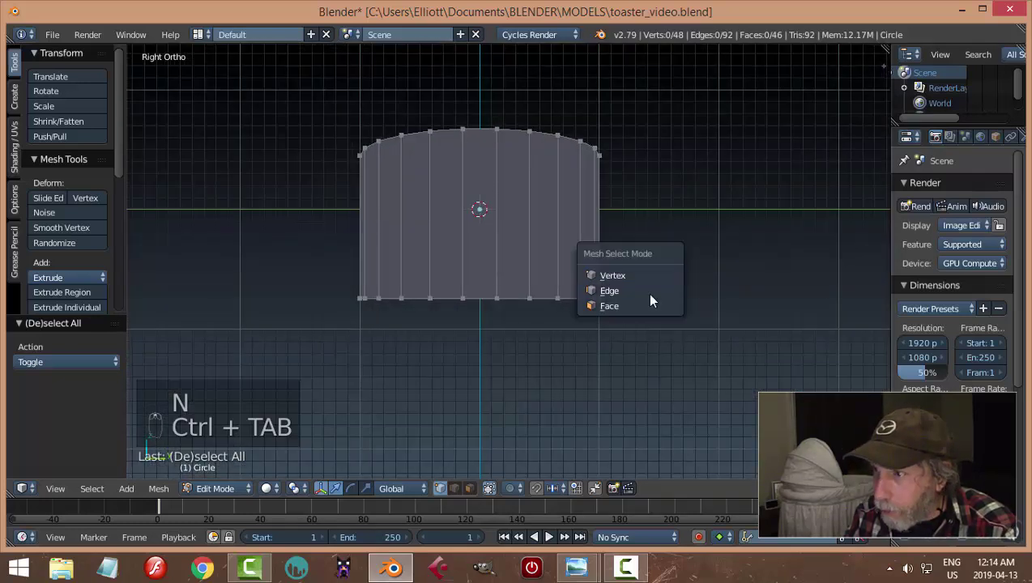
left_click(648, 300)
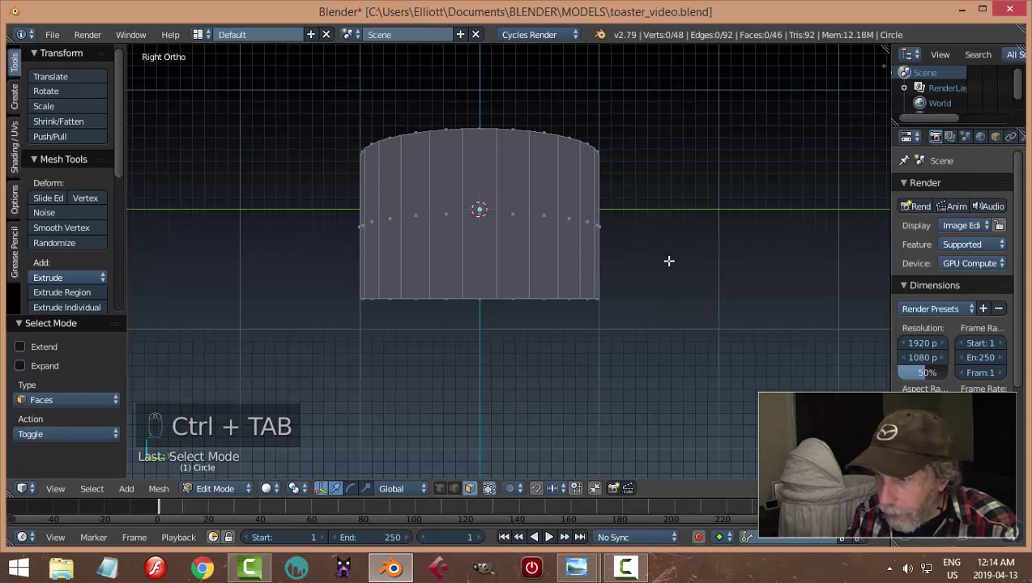
key("c")
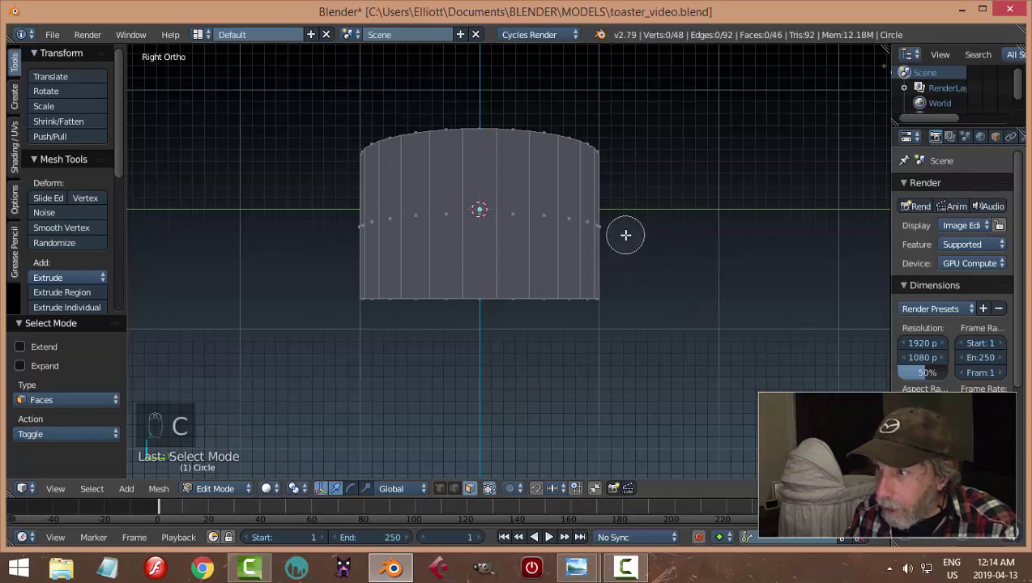
left_click_drag(625, 235, 368, 230)
right_click(668, 270)
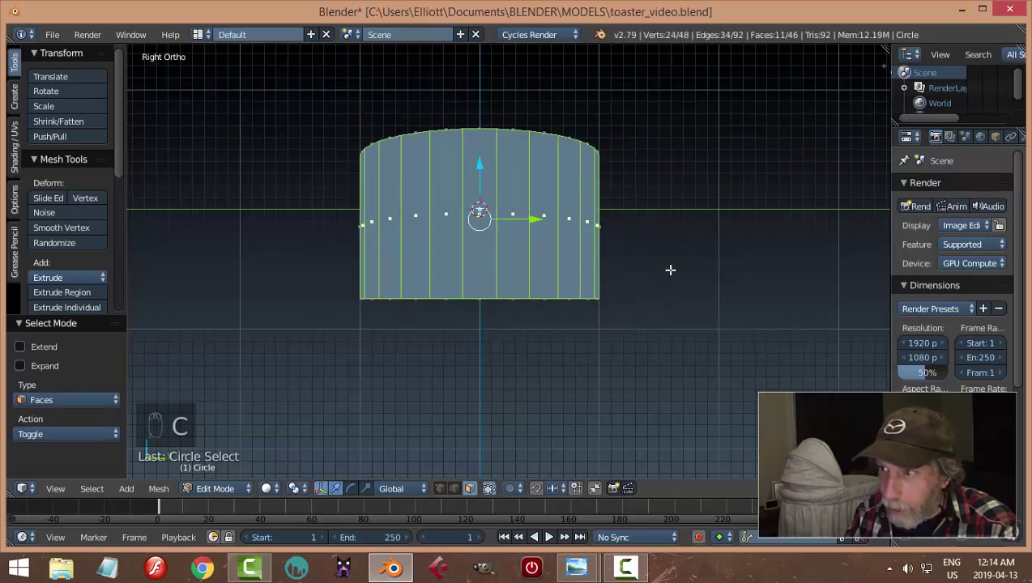
mouse_move(668, 269)
middle_mouse_down()
mouse_move(646, 282)
mouse_move(682, 300)
middle_mouse_up()
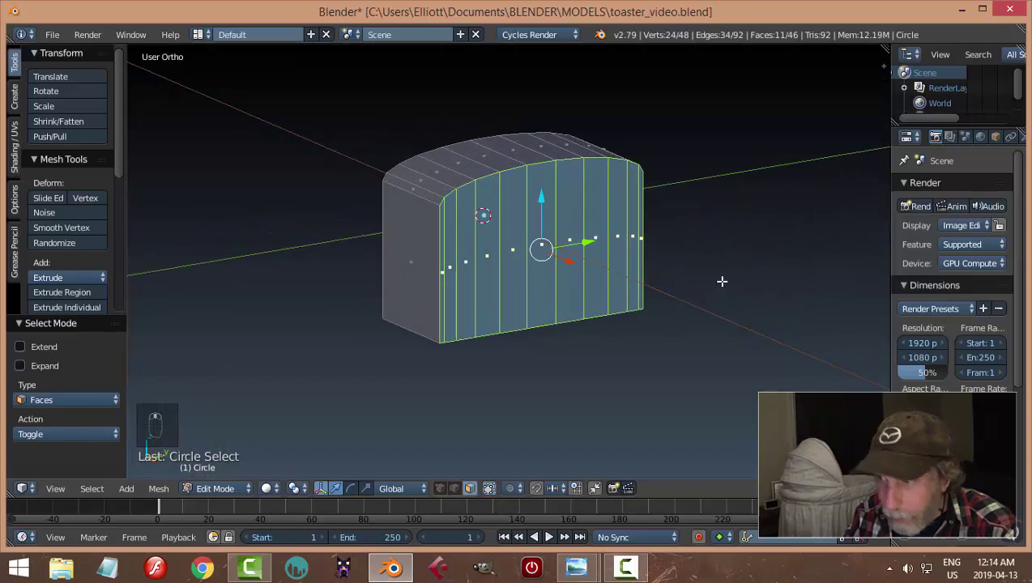
key("e")
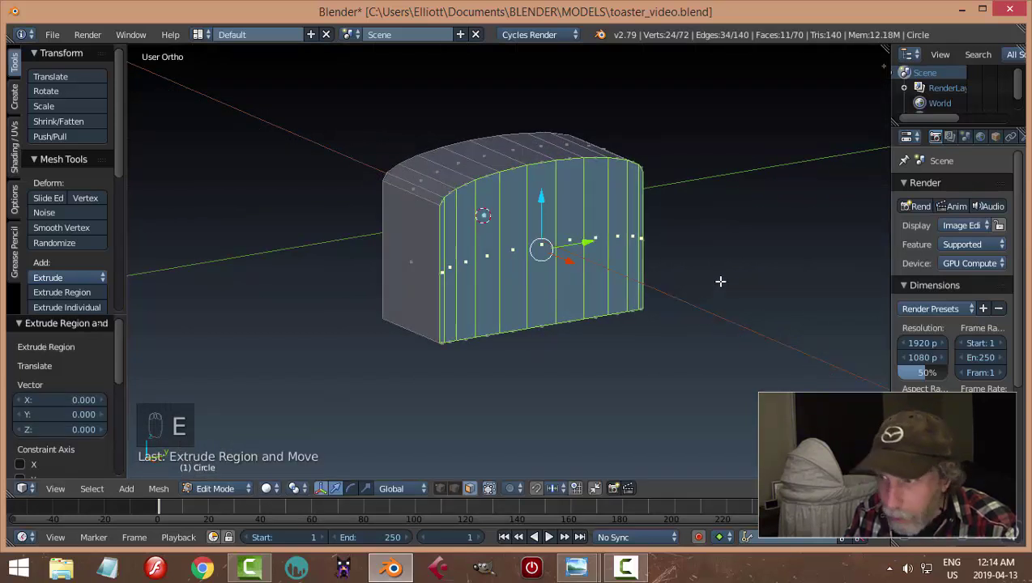
key("s")
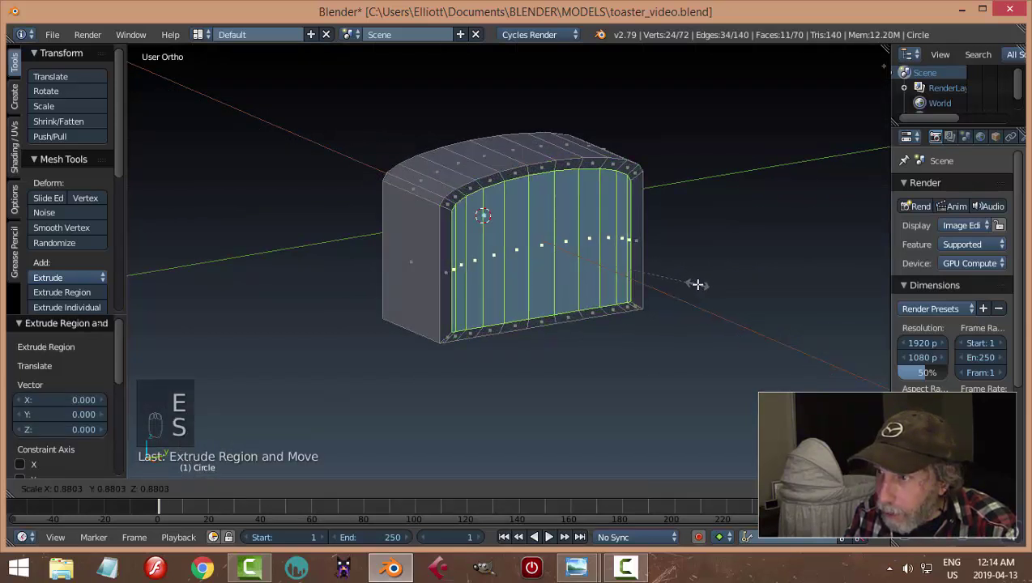
left_click(697, 284)
Move the inset side faces outward along the X axis, rescale them to shape the bevelled border, and deselect everything.
middle_click_drag(594, 284, 616, 284)
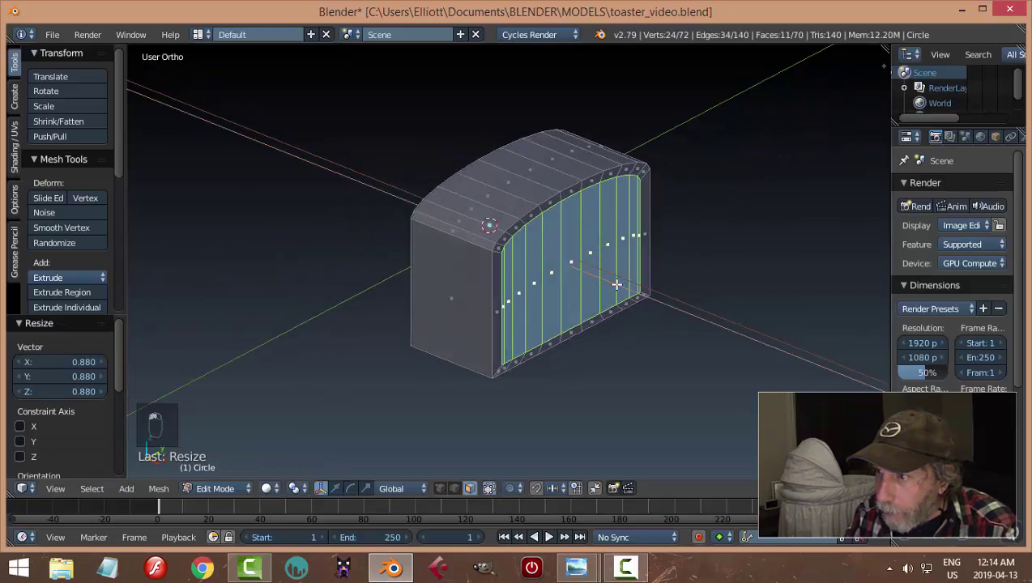
key("g")
key("x")
left_click(628, 292)
middle_click_drag(728, 289, 536, 266)
key("s")
left_click(702, 278)
key("a")
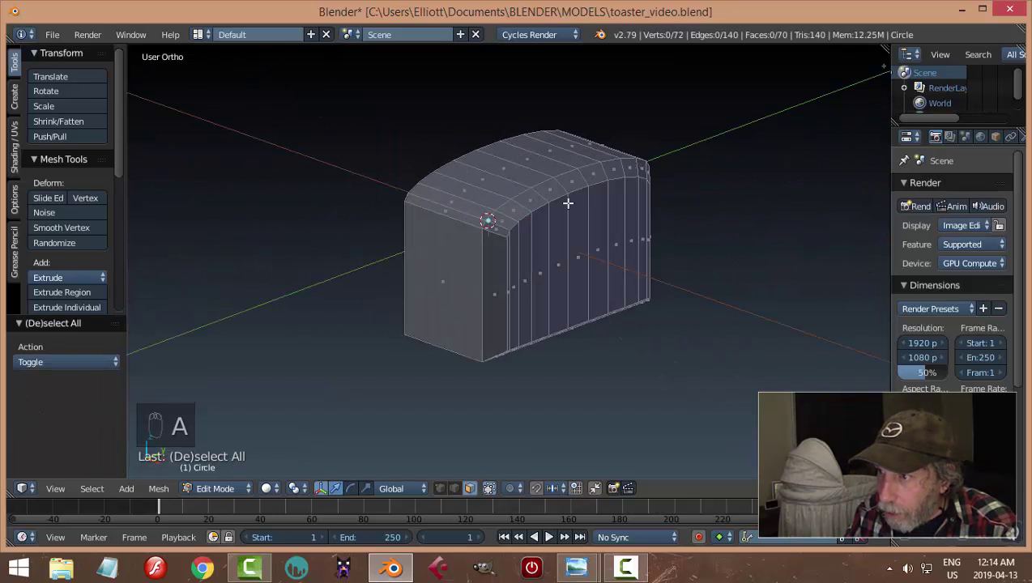
In wireframe front view, select the body's bottom faces, flatten them by scaling to 0 along Z, and deselect everything.
middle_click_drag(613, 178, 563, 286)
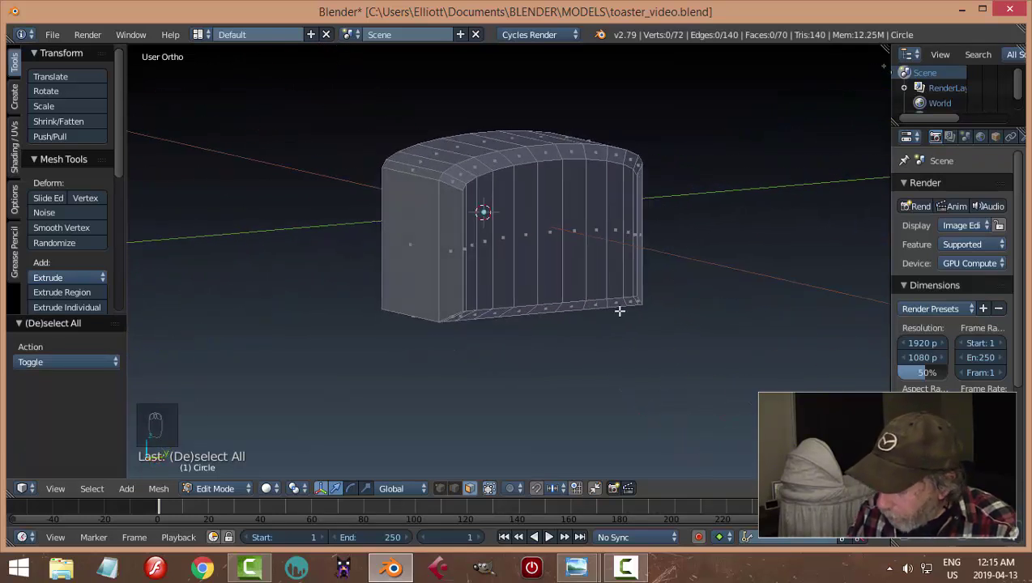
key("KP_1")
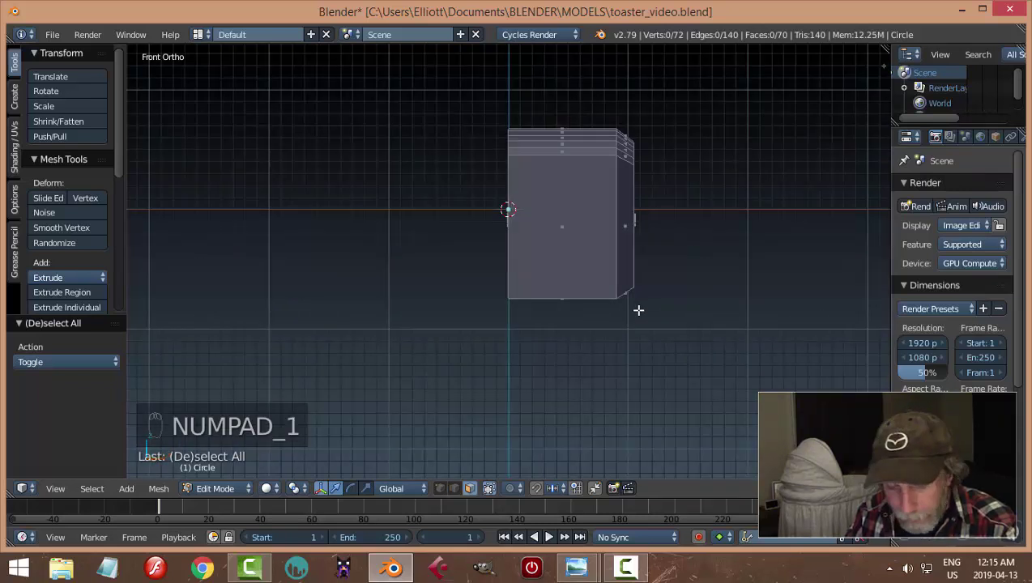
key("z")
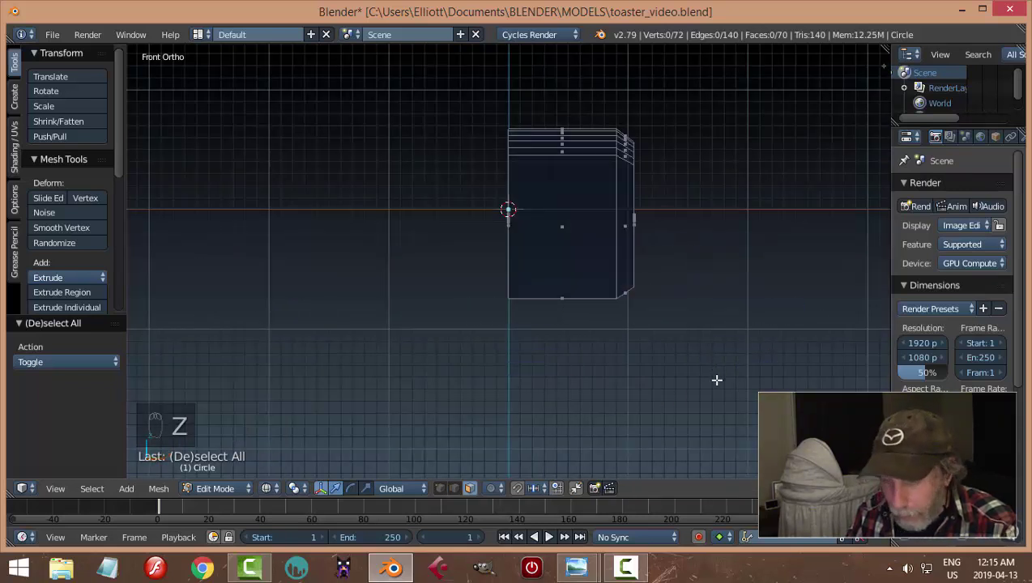
key("b")
left_click_drag(716, 384, 453, 266)
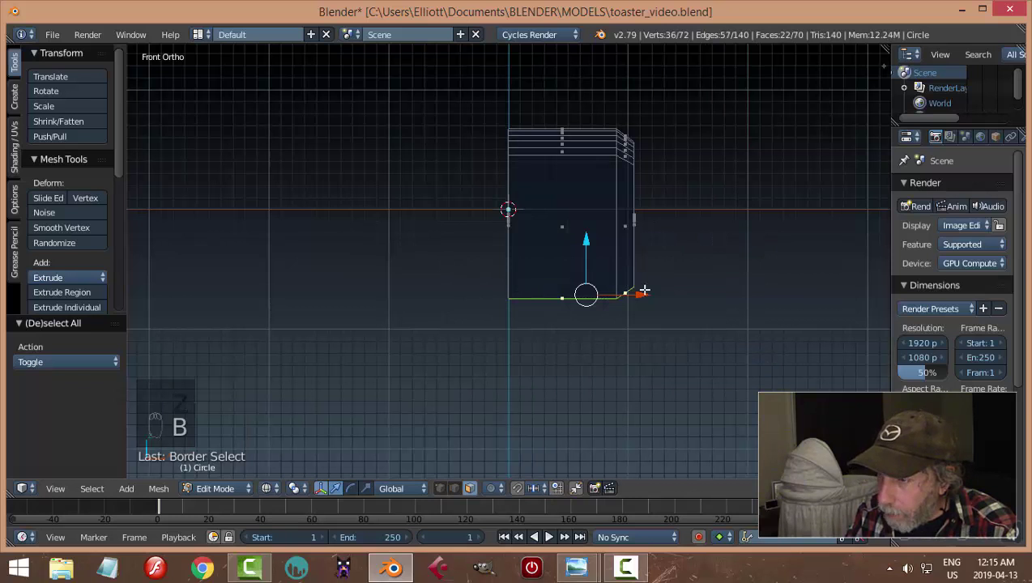
type("sz0")
left_click(667, 355)
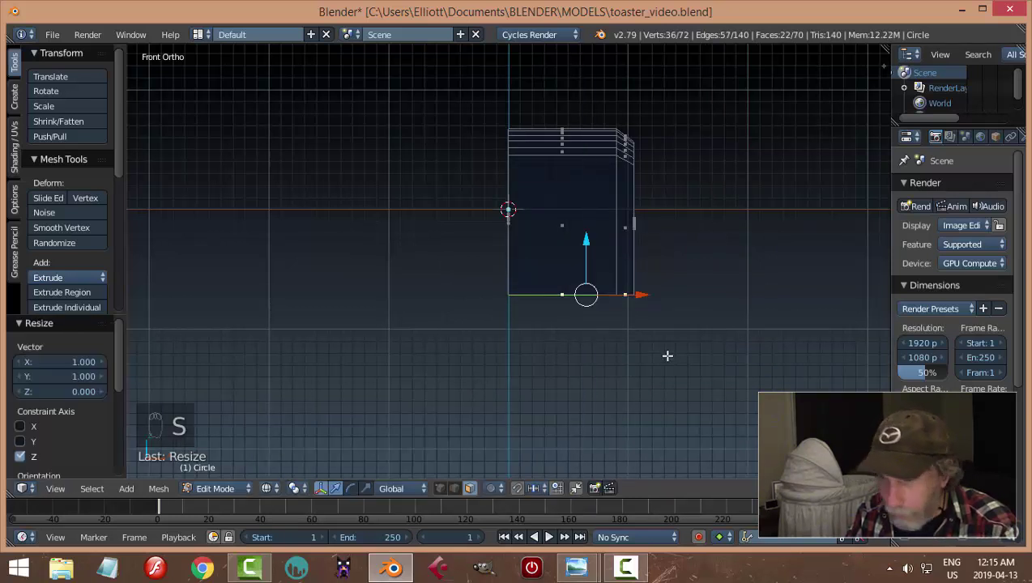
key("a")
mouse_move(714, 341)
middle_mouse_down()
mouse_move(691, 341)
mouse_move(715, 351)
middle_mouse_up()
Add a single centred vertical loop cut through the wide, unbevelled part of the body in solid front view.
key("KP_1")
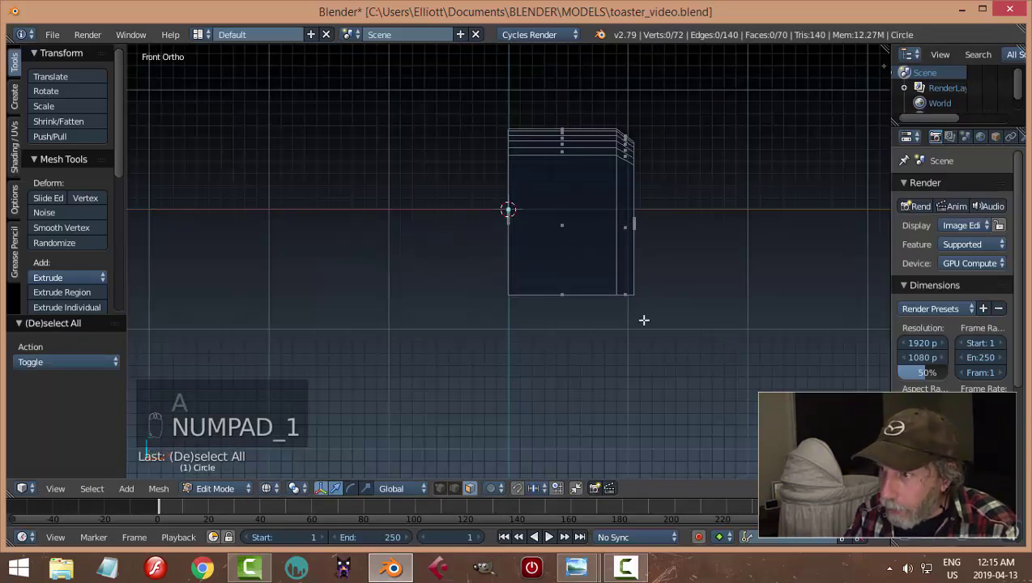
key("z")
left_click(604, 389)
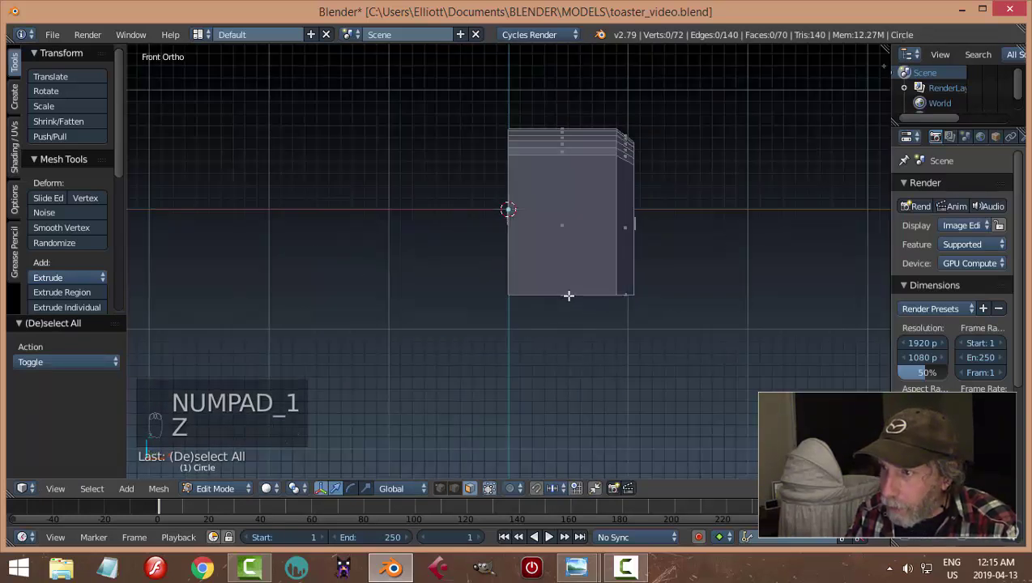
key("ctrl+r")
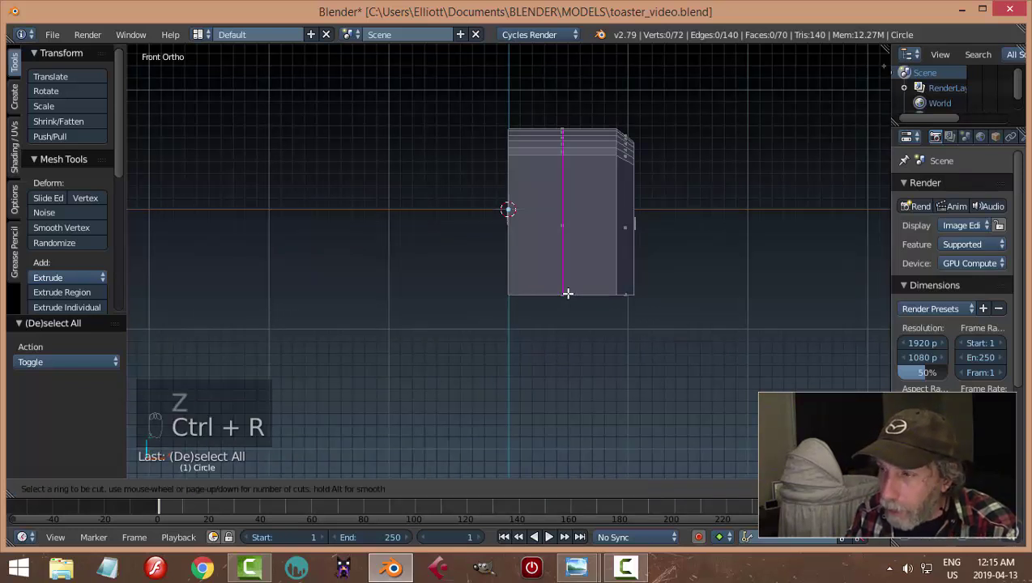
left_click(567, 293)
right_click(573, 294)
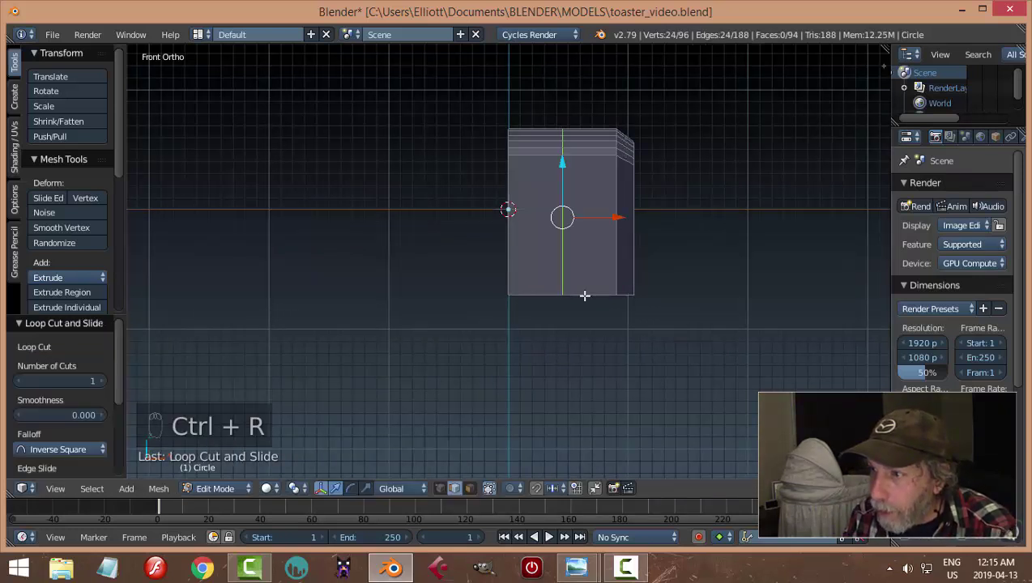
Select the vertices along the body's unbevelled end in wireframe view and delete them.
key("a")
key("z")
left_click(753, 330)
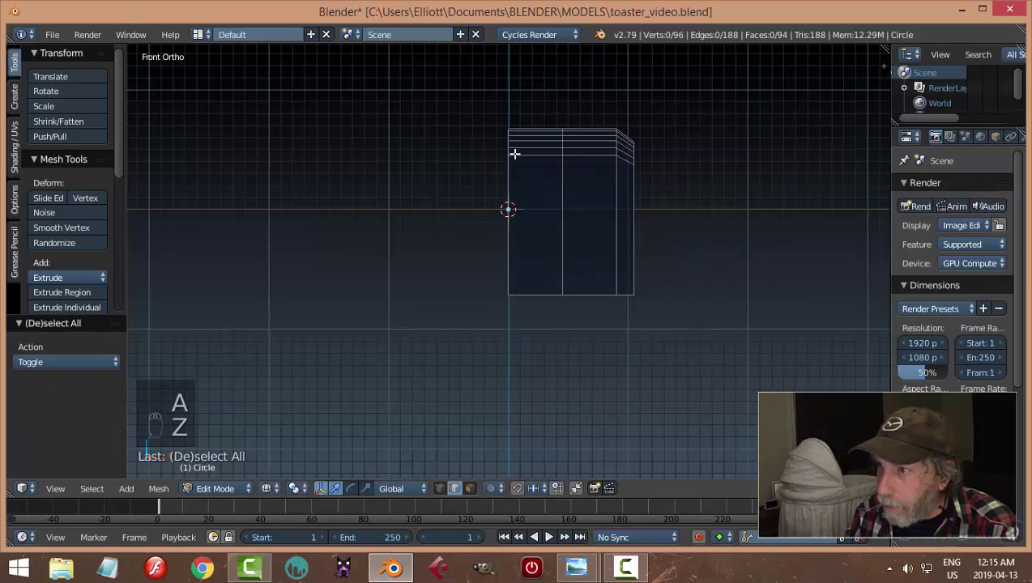
key("b")
left_click_drag(462, 89, 552, 340)
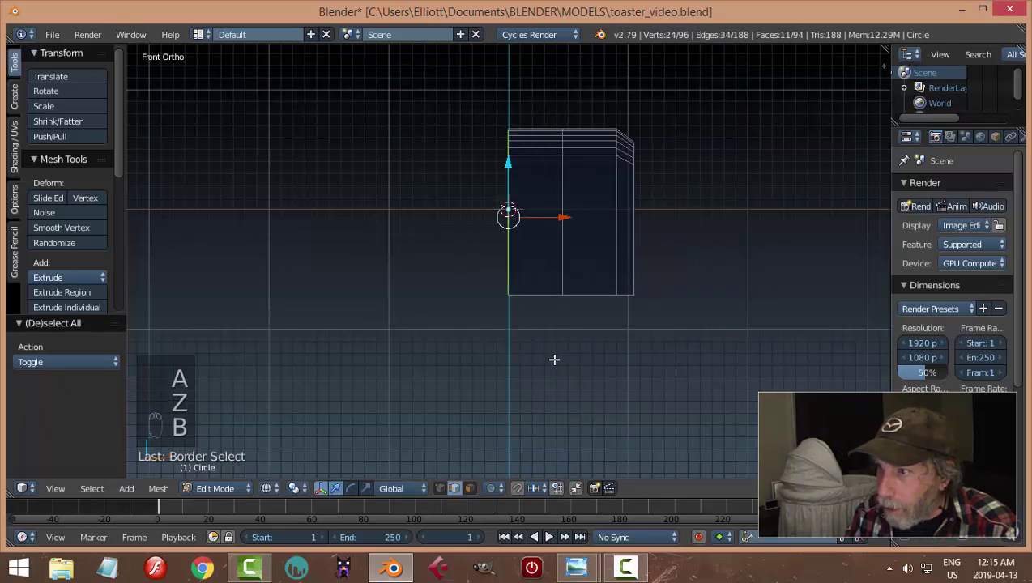
key("x")
left_click(670, 353)
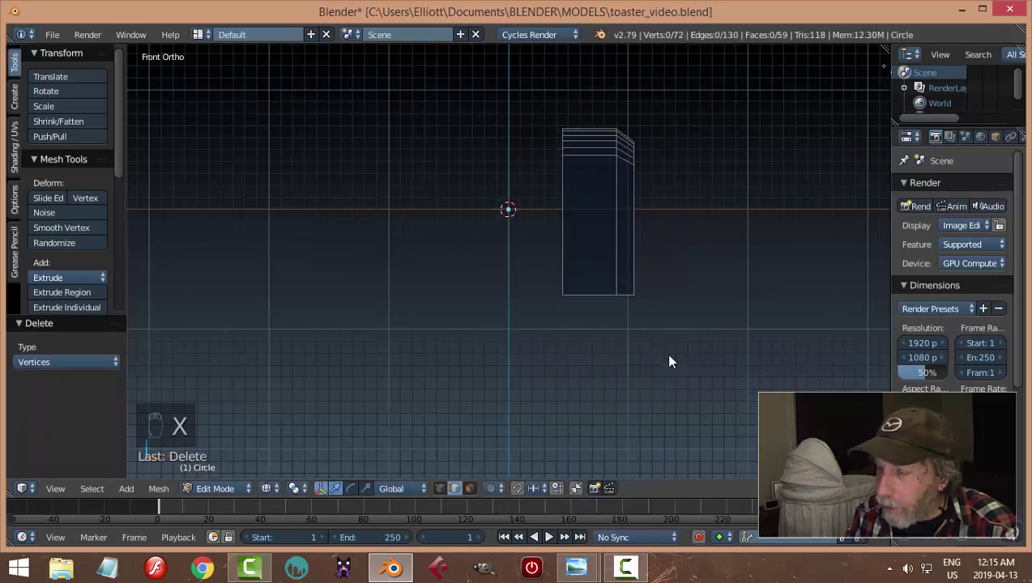
Select the whole remaining mesh and move it about -0.437 along X so its open edge sits near the origin.
key("a")
key("g")
key("x")
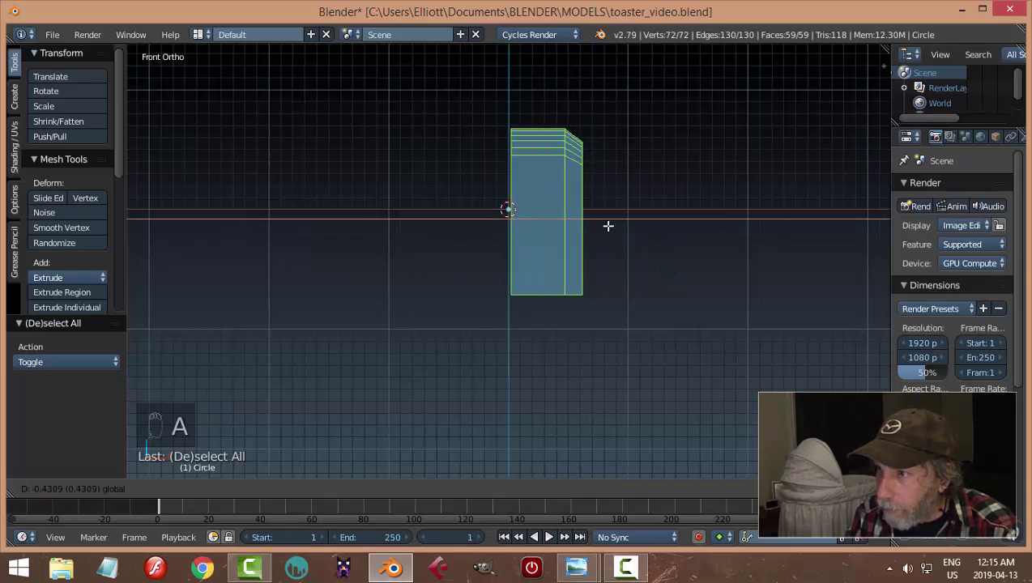
left_click(607, 226)
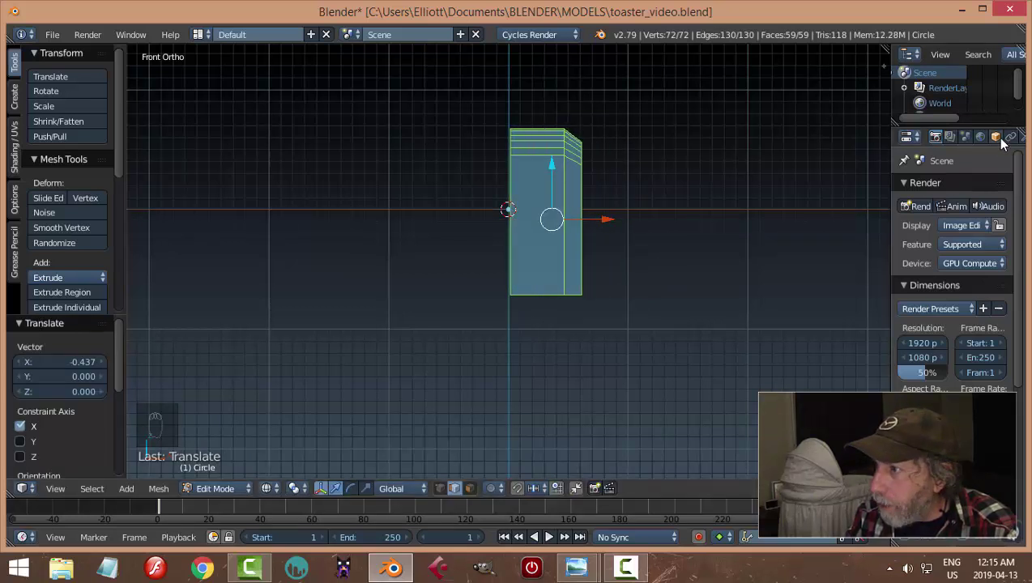
Add a Mirror modifier that mirrors on the Z axis instead of X, with clipping enabled.
left_click(1010, 137)
left_click(919, 189)
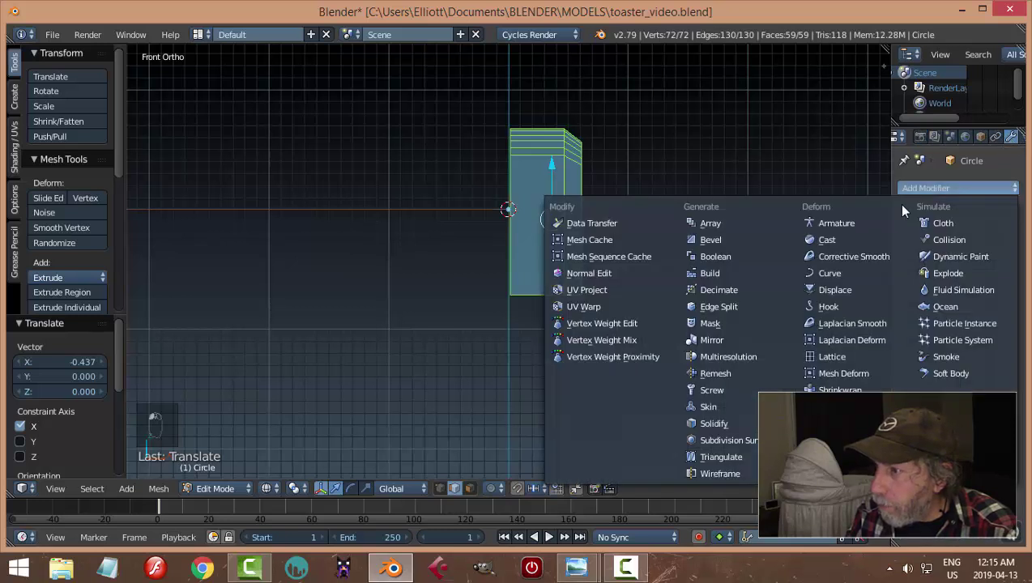
left_click(722, 338)
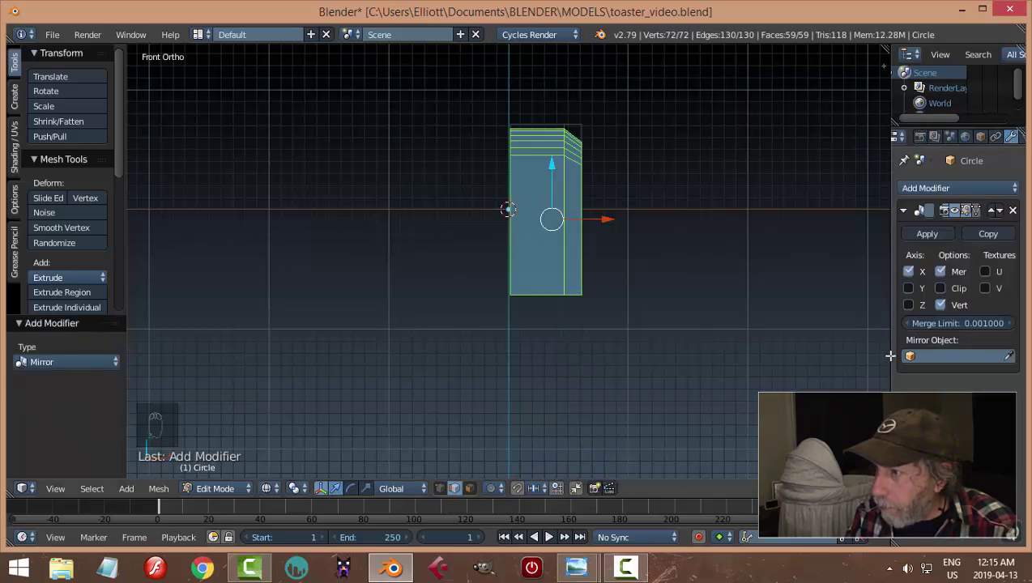
left_click(908, 305)
left_click(909, 272)
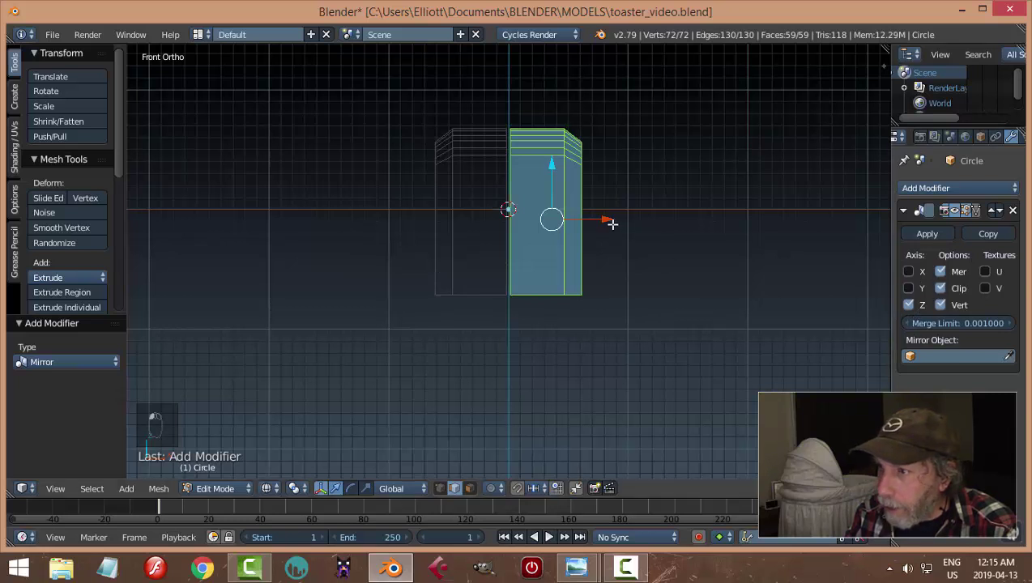
Move the mesh about -0.057 along X to join the halves at the centre, deselect everything, and return to solid object mode.
left_click_drag(612, 223, 606, 225)
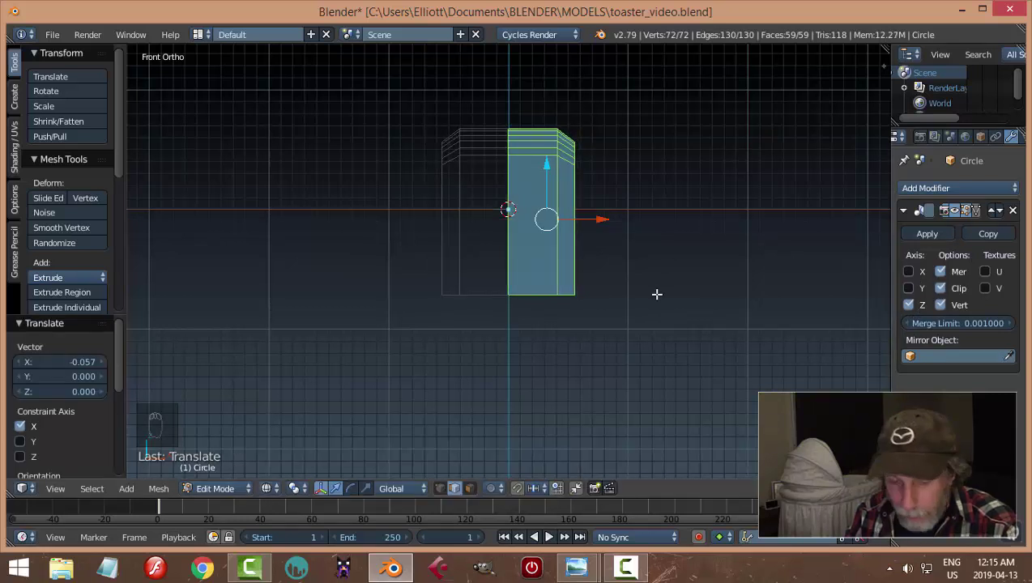
key("a")
key("z")
left_click(645, 397)
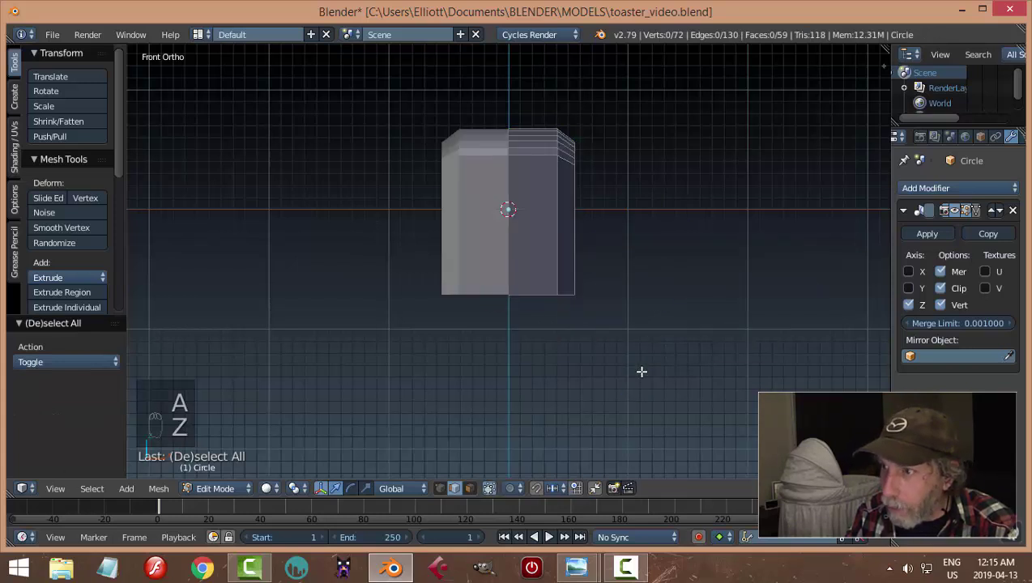
mouse_move(641, 371)
middle_mouse_down()
mouse_move(583, 346)
mouse_move(449, 322)
mouse_move(410, 354)
mouse_move(623, 330)
mouse_move(705, 341)
mouse_move(778, 324)
middle_mouse_up()
key("Tab")
left_click(454, 349)
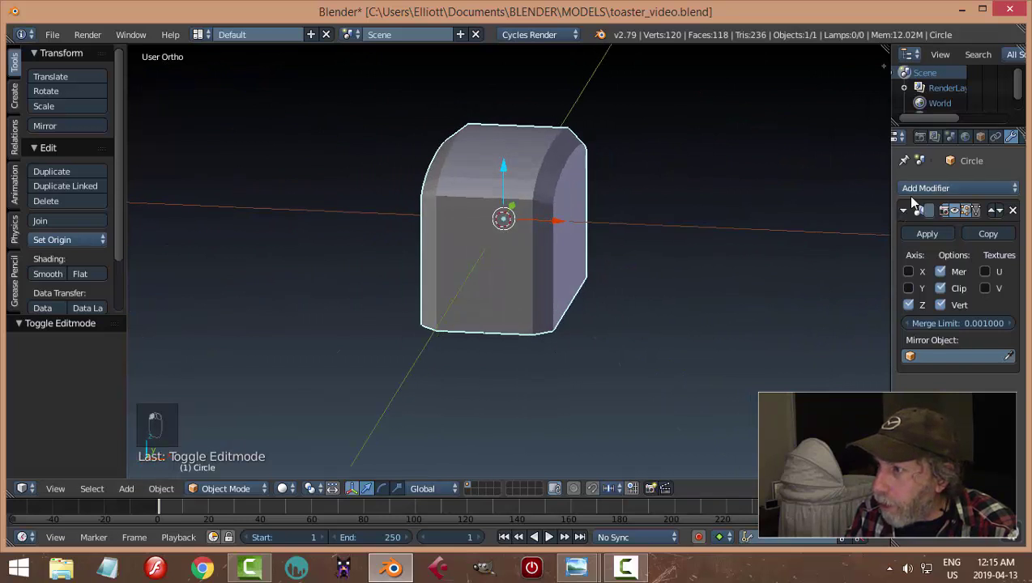
Add a Subdivision Surface modifier with 2 view subdivisions to the body and set its shading to smooth.
left_click(904, 211)
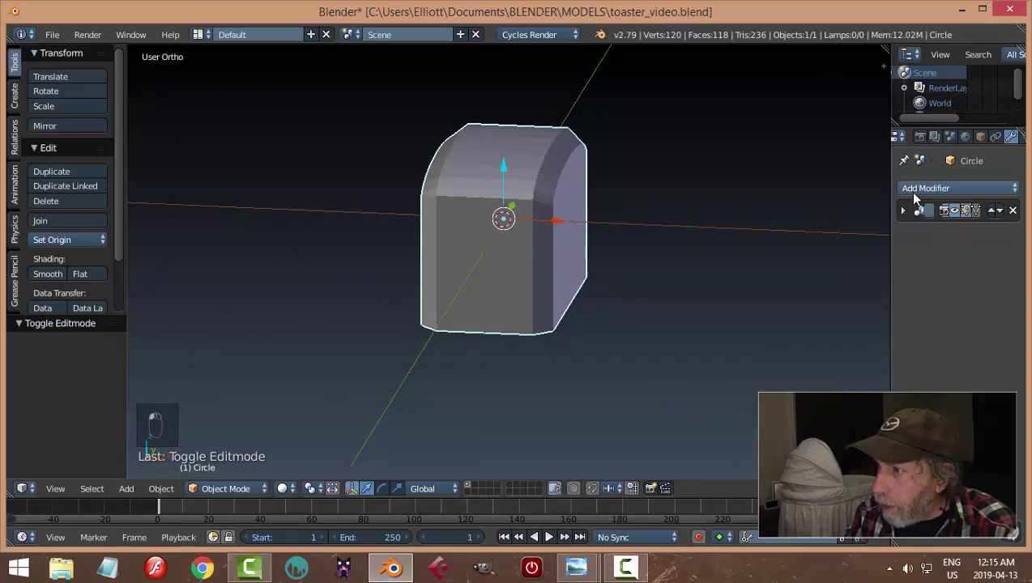
left_click(923, 188)
left_click(742, 438)
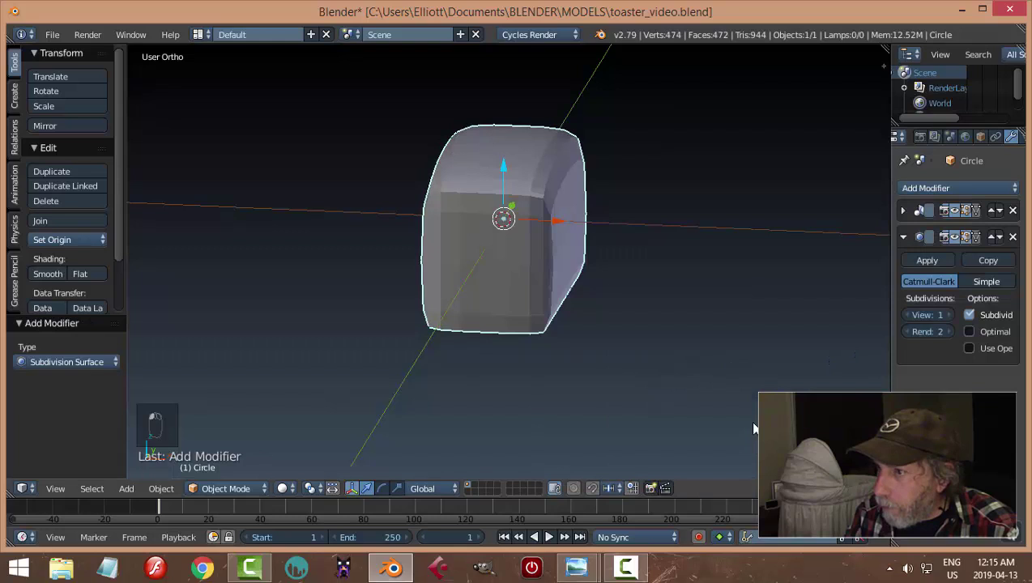
left_click(947, 315)
middle_click_drag(810, 348, 567, 337)
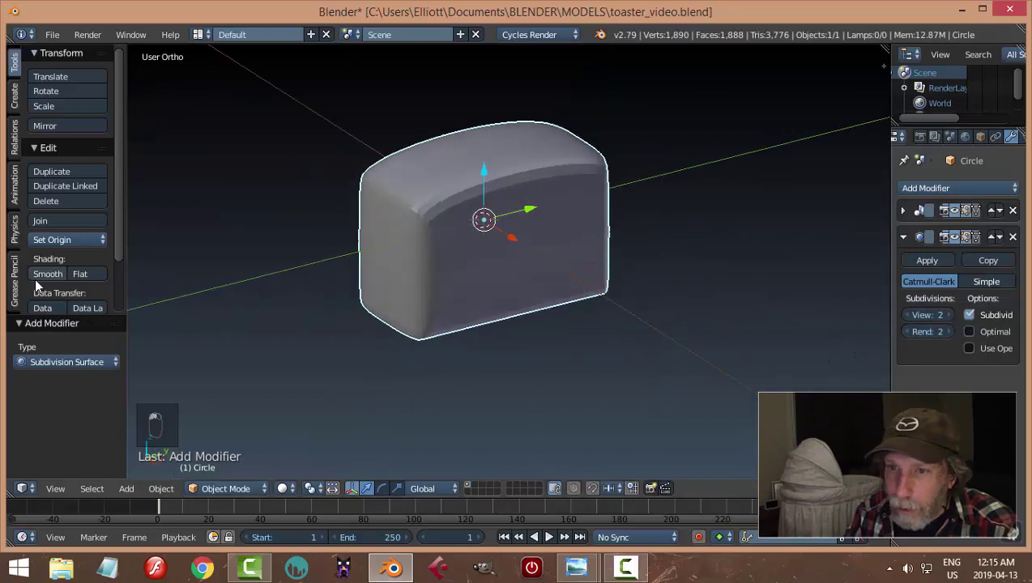
left_click(39, 276)
In edit mode, add a horizontal loop cut around the body and slide it down to the bottom edge.
mouse_move(376, 267)
middle_mouse_down()
mouse_move(387, 284)
mouse_move(480, 262)
mouse_move(575, 278)
mouse_move(569, 274)
mouse_move(613, 273)
mouse_move(511, 295)
middle_mouse_up()
key("Tab")
key("ctrl+r")
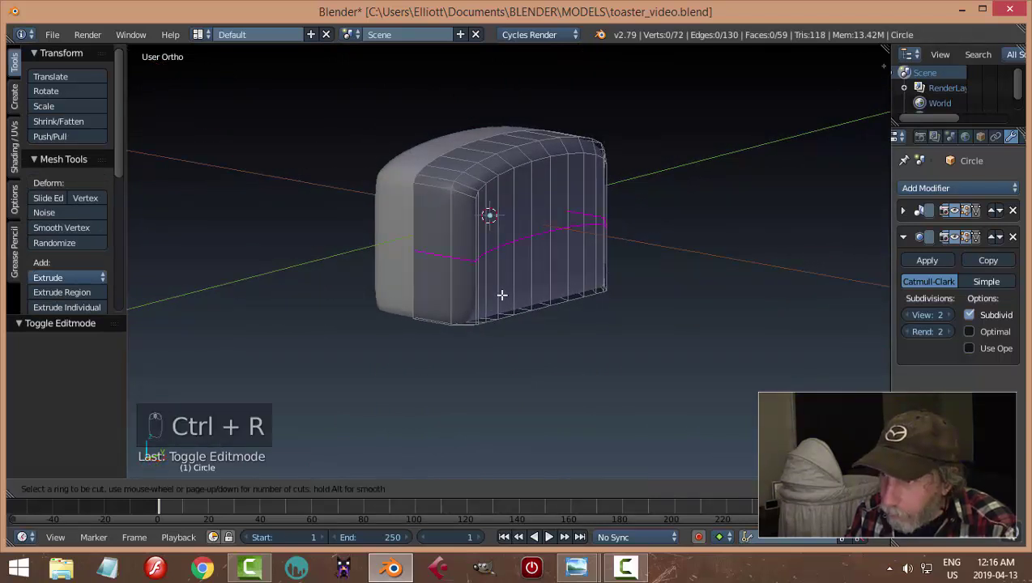
left_click(502, 295)
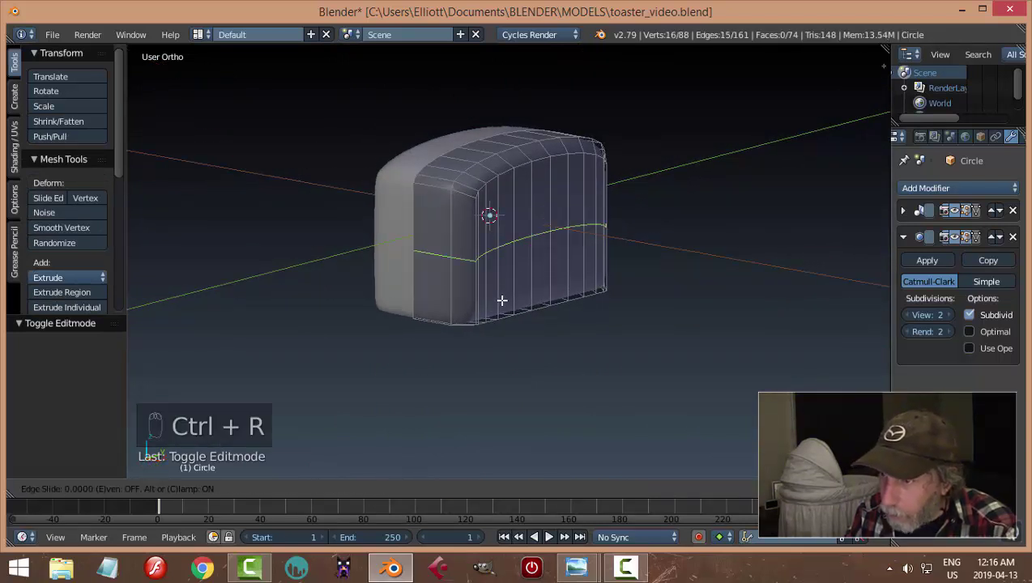
left_click(512, 364)
Add two loop cuts along the arch, one on the body beside the bevel's outer edge and one beside its inner edge.
middle_click_drag(516, 352, 492, 242)
key("ctrl+r")
left_click(489, 230)
left_click(491, 228)
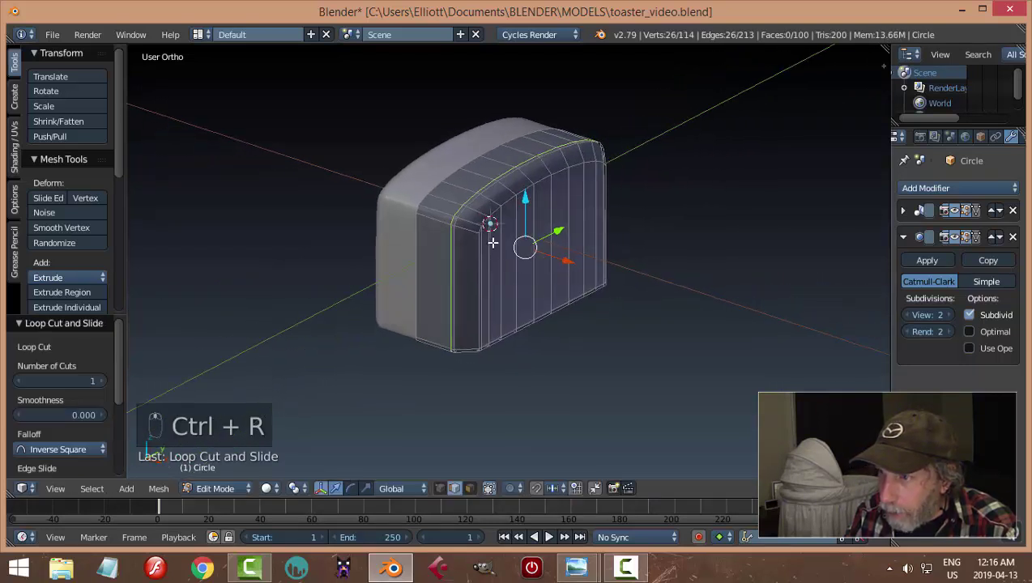
key("ctrl+r")
left_click(474, 233)
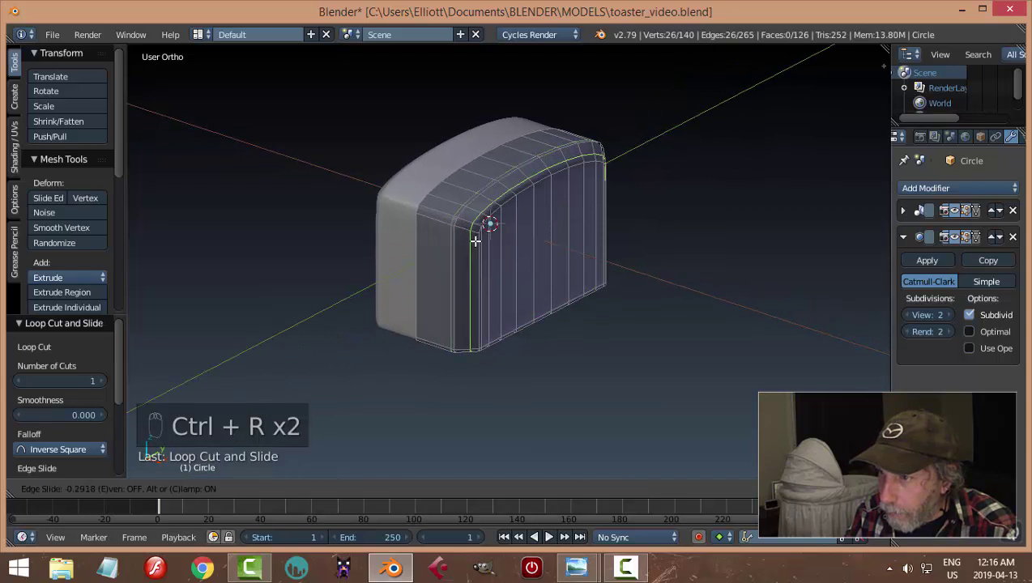
left_click(481, 244)
Add another loop cut on the bevel, slid close to its outer edge, deselect everything, and switch to object mode.
scroll(480, 244, "up", 2)
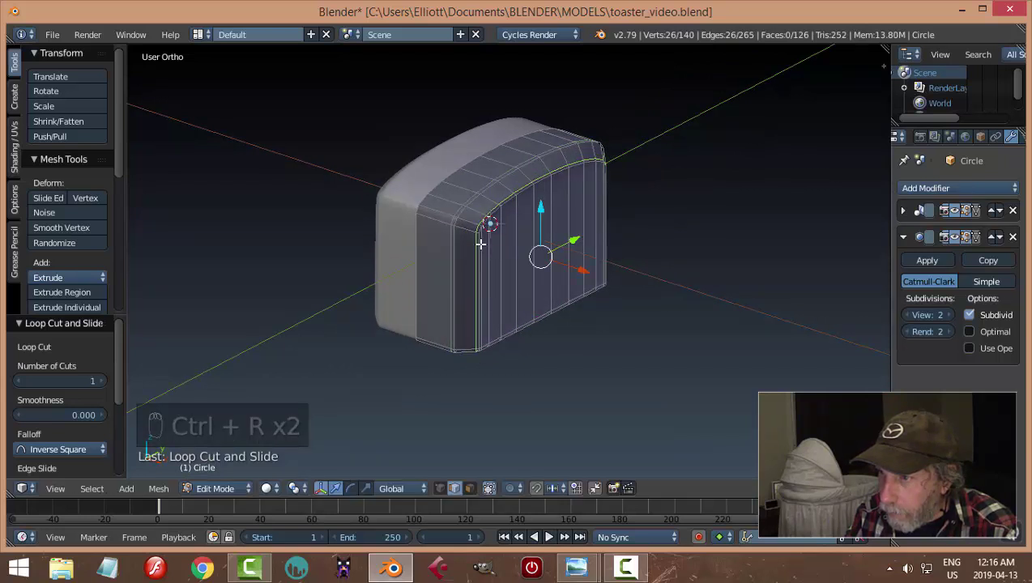
key("ctrl+r")
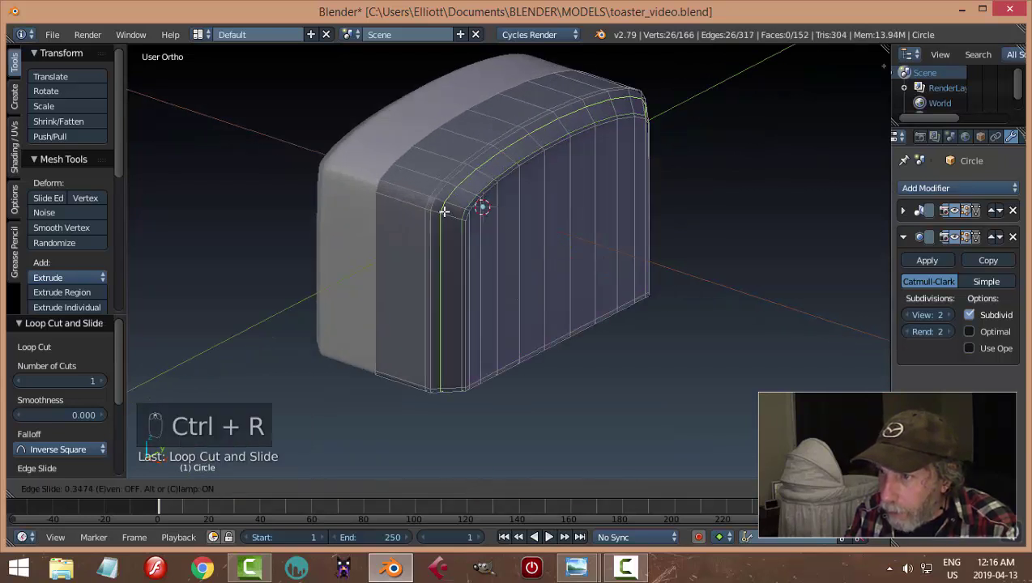
left_click(438, 208)
right_click(537, 227)
key("a")
key("Tab")
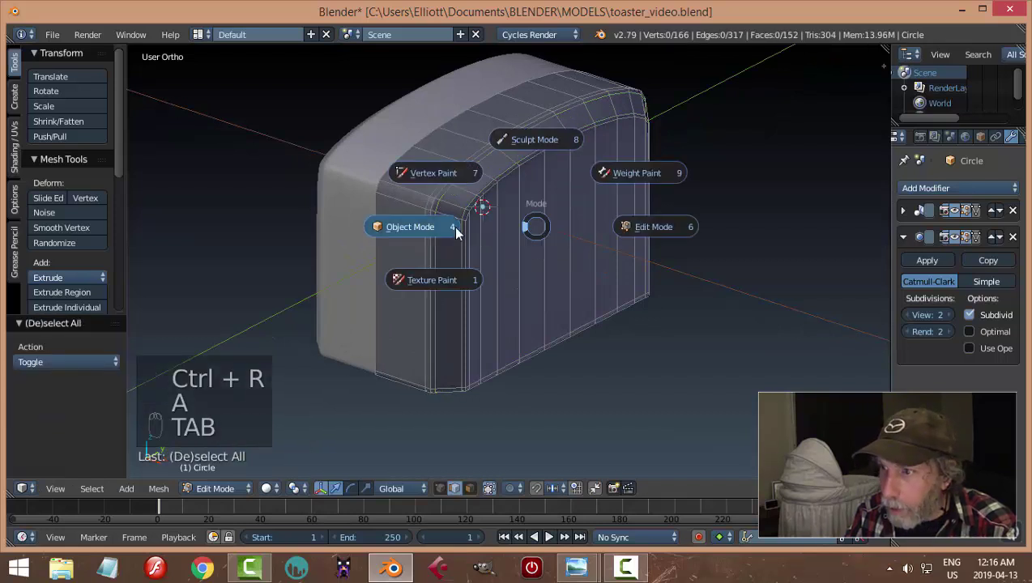
Examine the body's smoothed edges and supporting loops from several sides in both object and edit mode.
middle_click_drag(643, 226, 444, 245)
middle_click_drag(414, 209, 610, 240)
key("Tab")
scroll(658, 251, "up", 5)
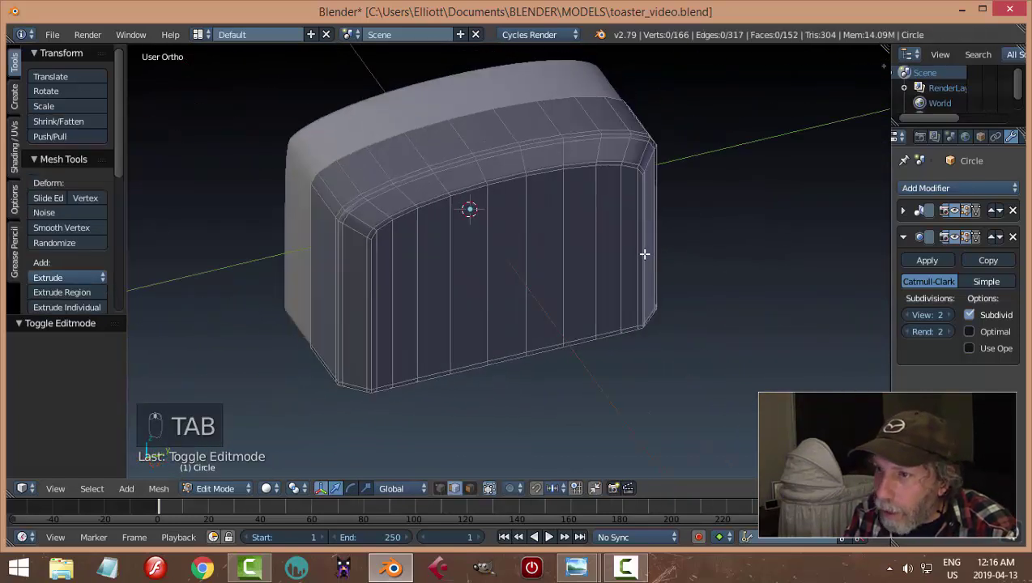
middle_click_drag(521, 224, 623, 234)
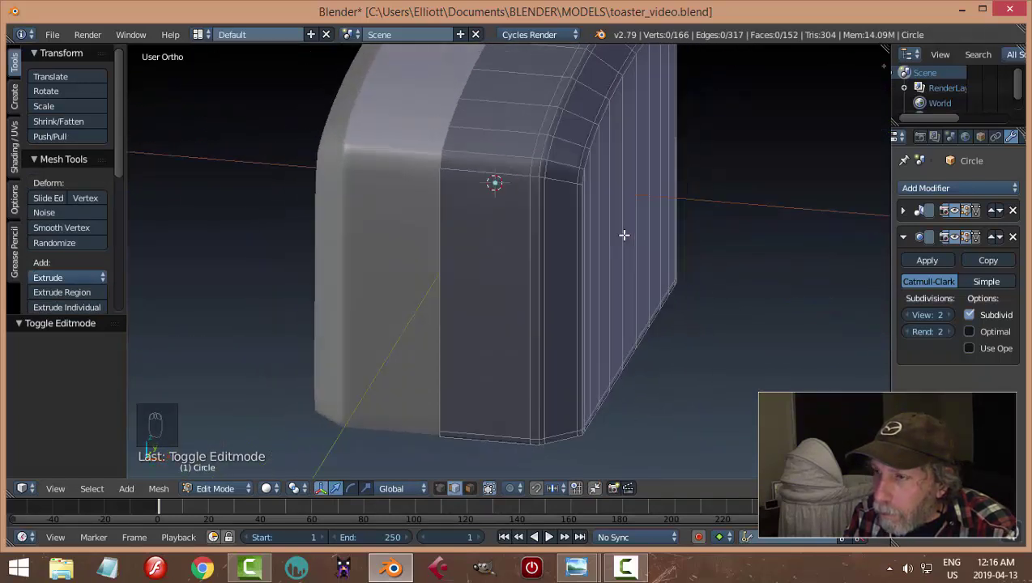
scroll(607, 247, "down", 4)
key("Tab")
middle_click_drag(564, 257, 761, 242)
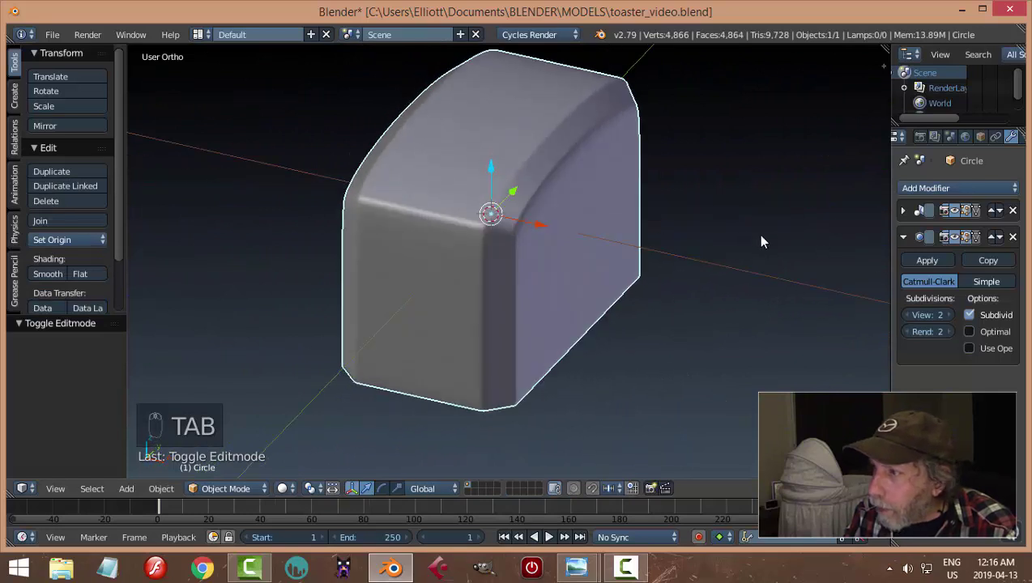
Apply the Subdivision Surface modifier and enter edit mode to show the body's dense mesh.
left_click(926, 260)
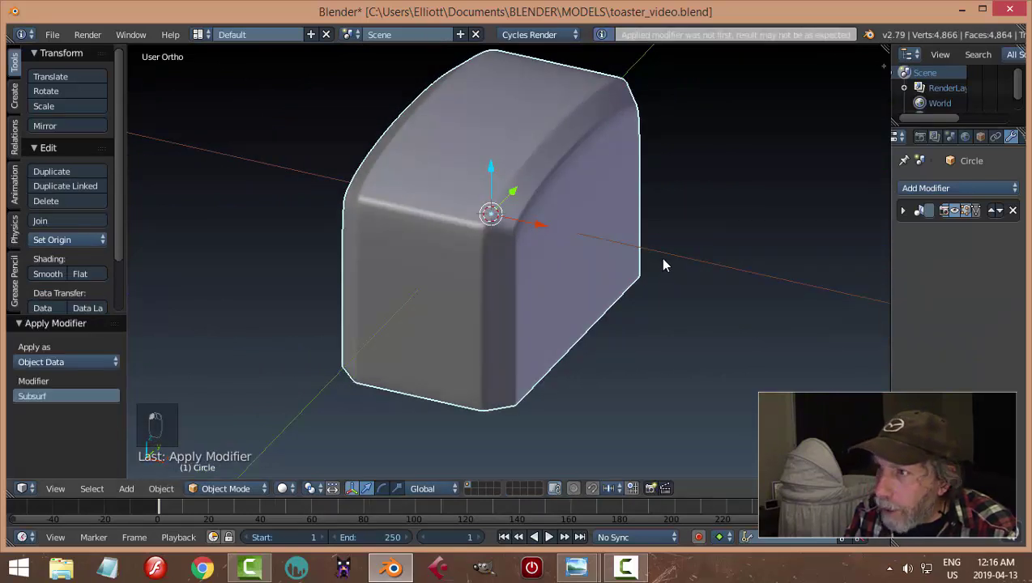
middle_click_drag(659, 258, 630, 287)
key("Tab")
left_click(717, 252)
scroll(762, 268, "up", 3)
middle_click_drag(729, 277, 682, 272)
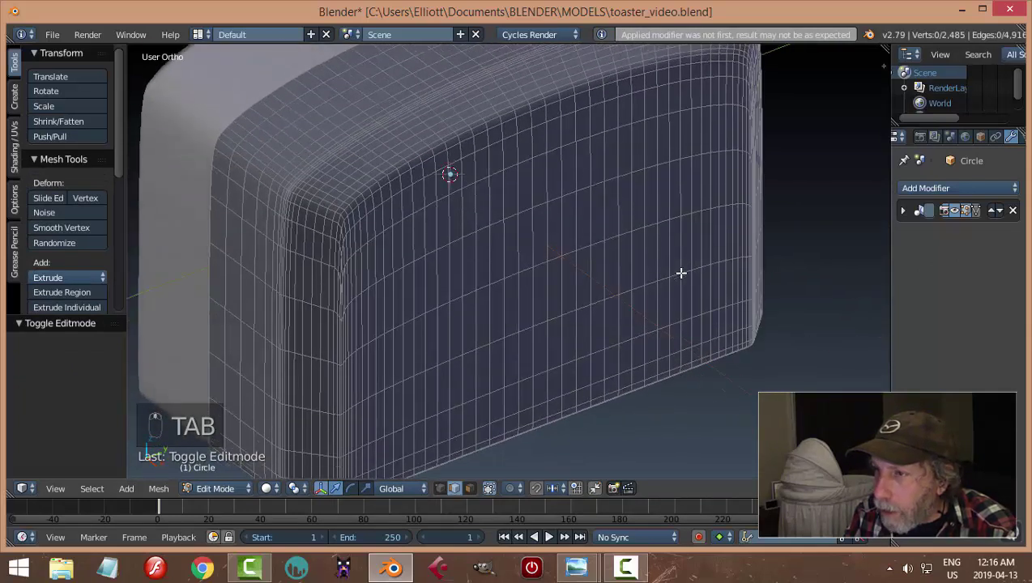
Undo the application of the Subdivision Surface modifier, restoring it as a live modifier on the body.
key("ctrl+z")
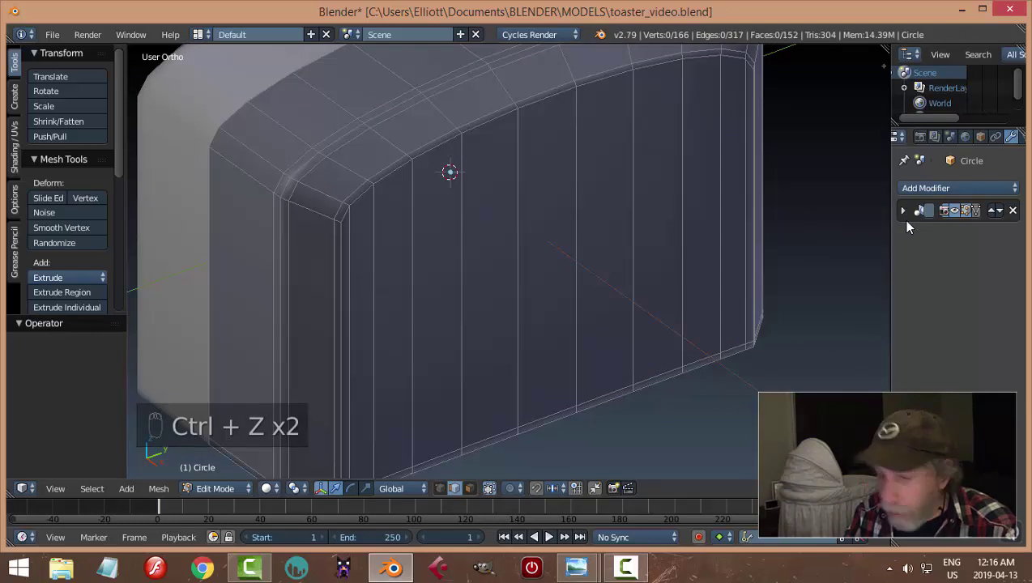
key("ctrl+z")
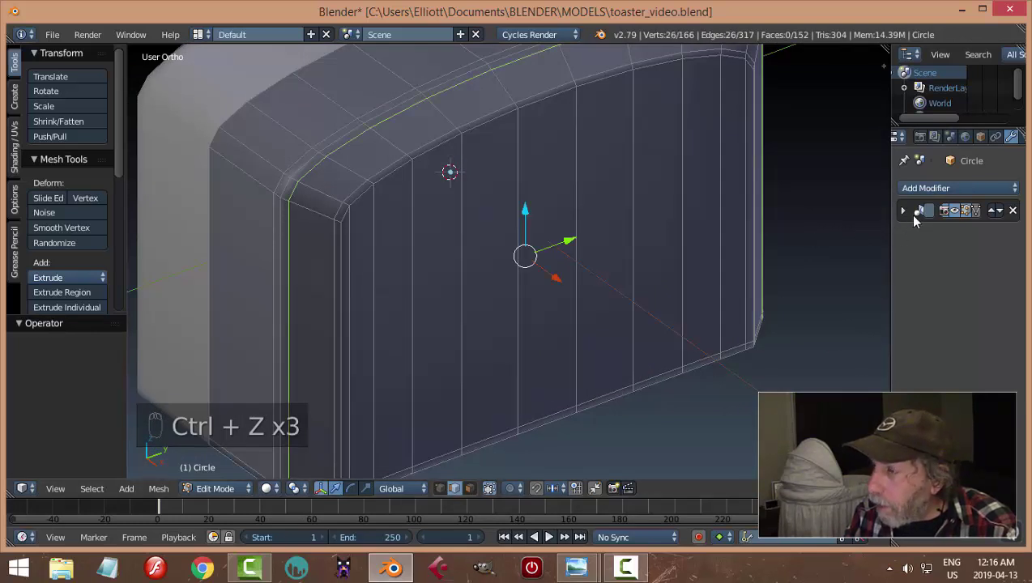
key("Tab")
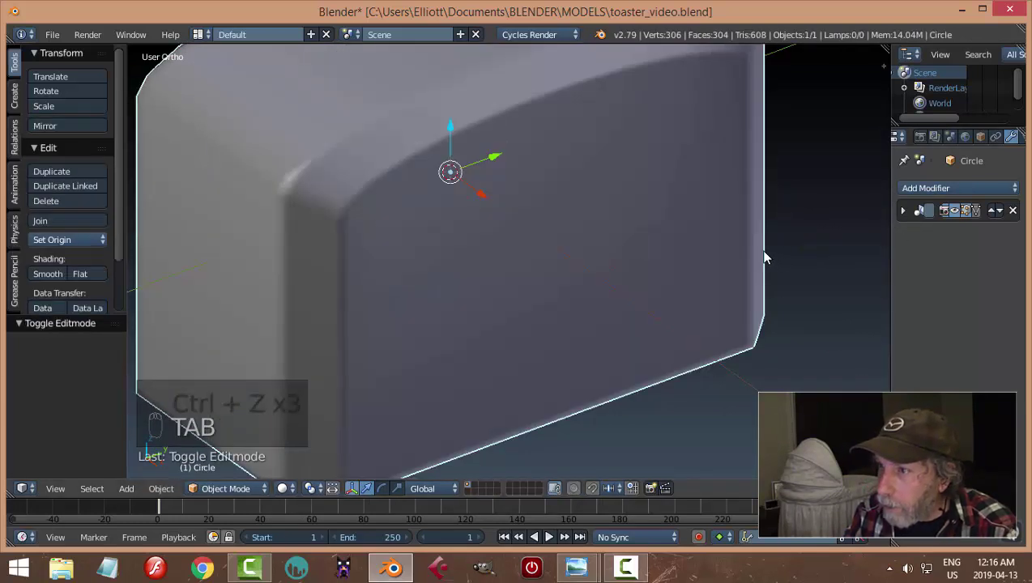
key("ctrl+z")
key("ctrl+z")
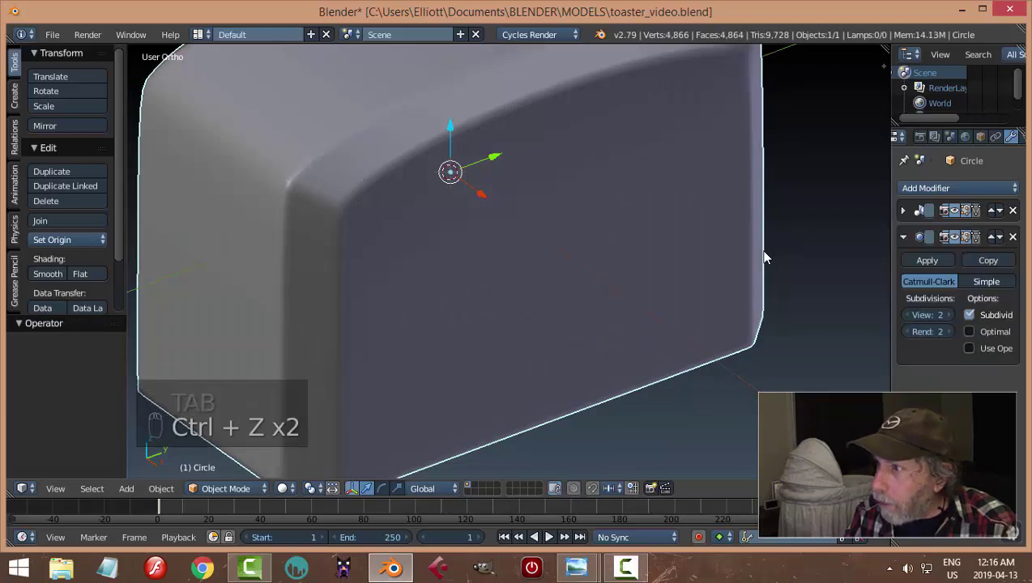
scroll(660, 275, "down", 4)
middle_click_drag(660, 274, 669, 273)
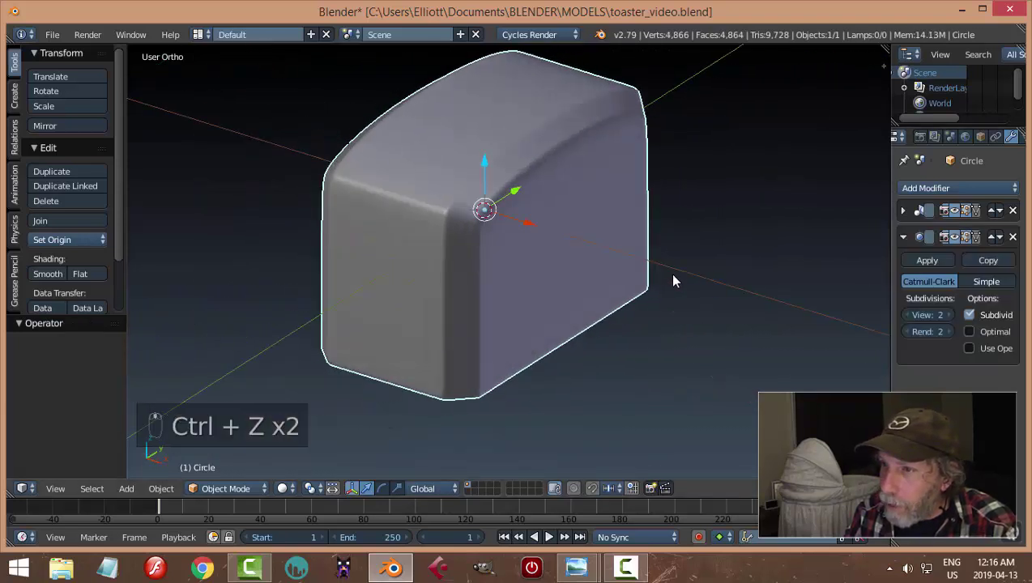
Apply the Mirror modifier to the toaster body and enter edit mode on the full mesh.
key("Tab")
scroll(672, 300, "up", 1)
scroll(612, 299, "up", 1)
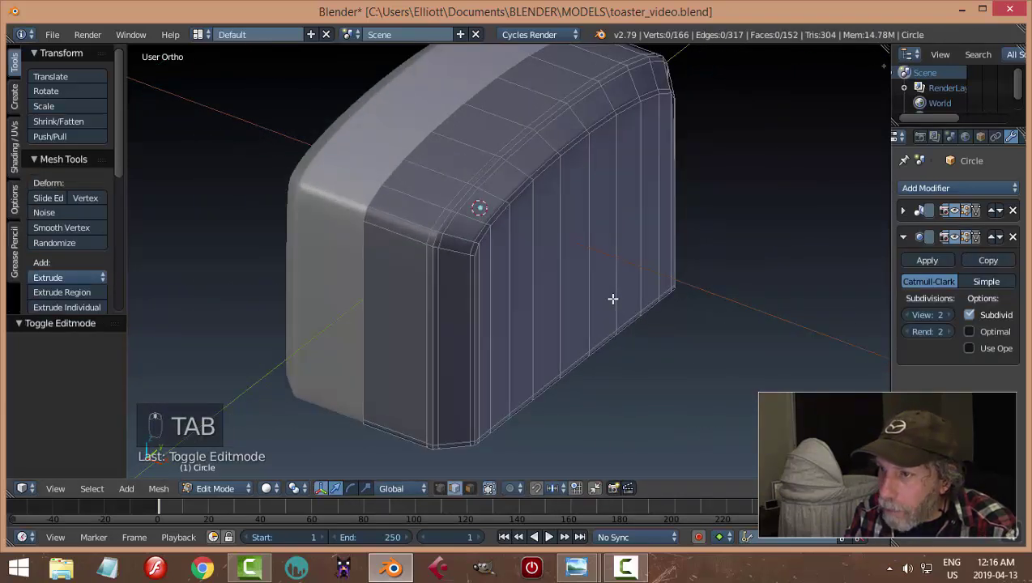
key("Tab")
left_click(518, 300)
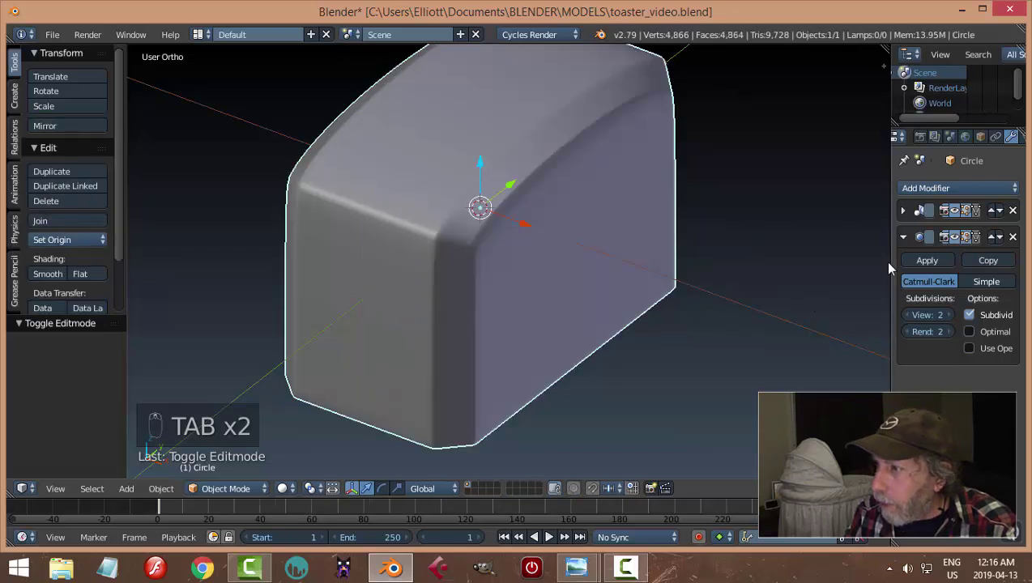
left_click(903, 211)
left_click(926, 233)
key("Tab")
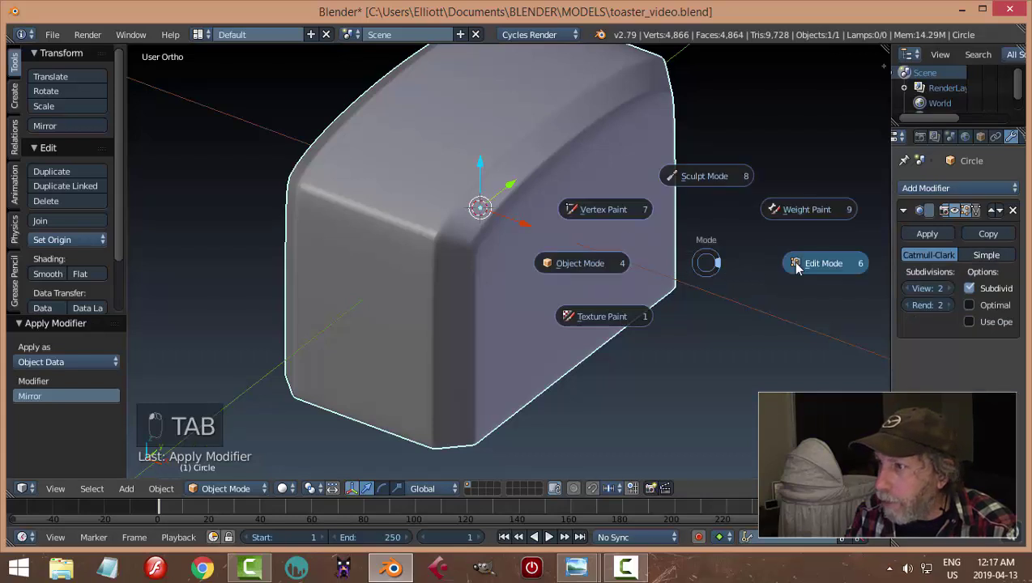
left_click(729, 265)
Add a horizontal loop cut around the body's sides, slid up close to the top bevel, and switch to object mode.
middle_click_drag(709, 266, 537, 253)
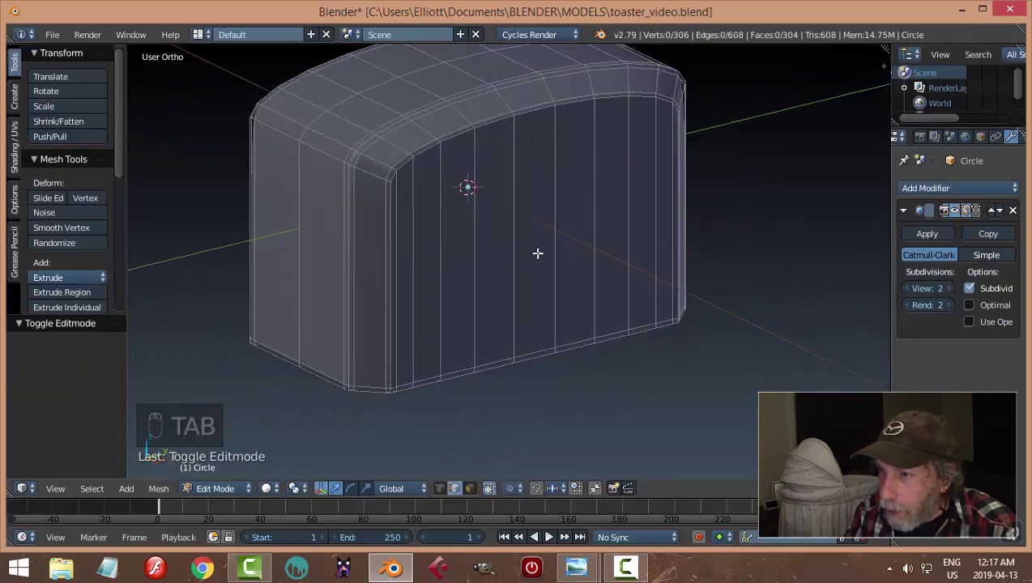
key("ctrl+r")
left_click(396, 266)
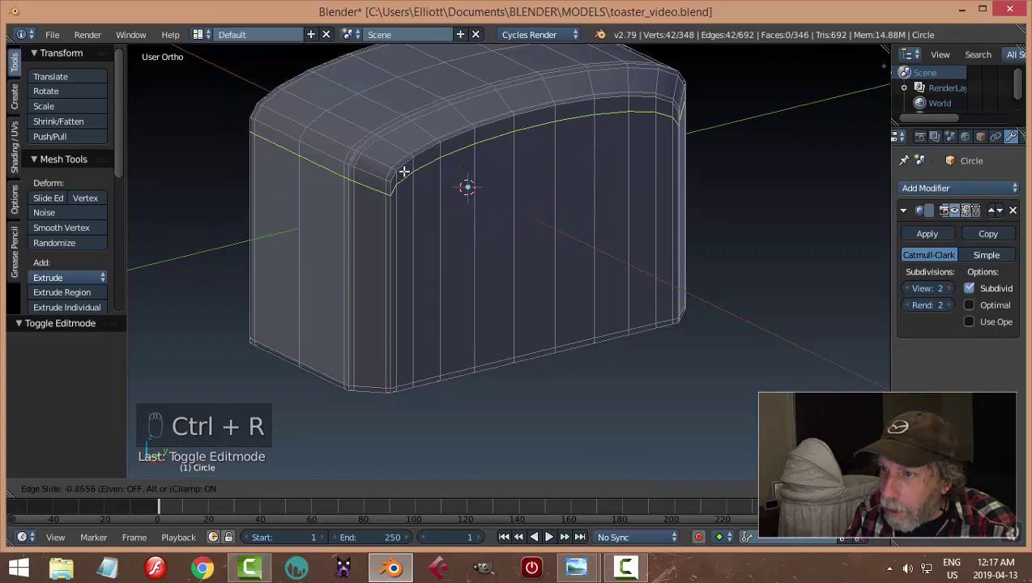
left_click(422, 191)
key("Tab")
left_click(341, 199)
In edit mode with face selection, select all the faces of the body's underside and delete them.
middle_click_drag(548, 216, 610, 129)
key("Tab")
left_click(684, 246)
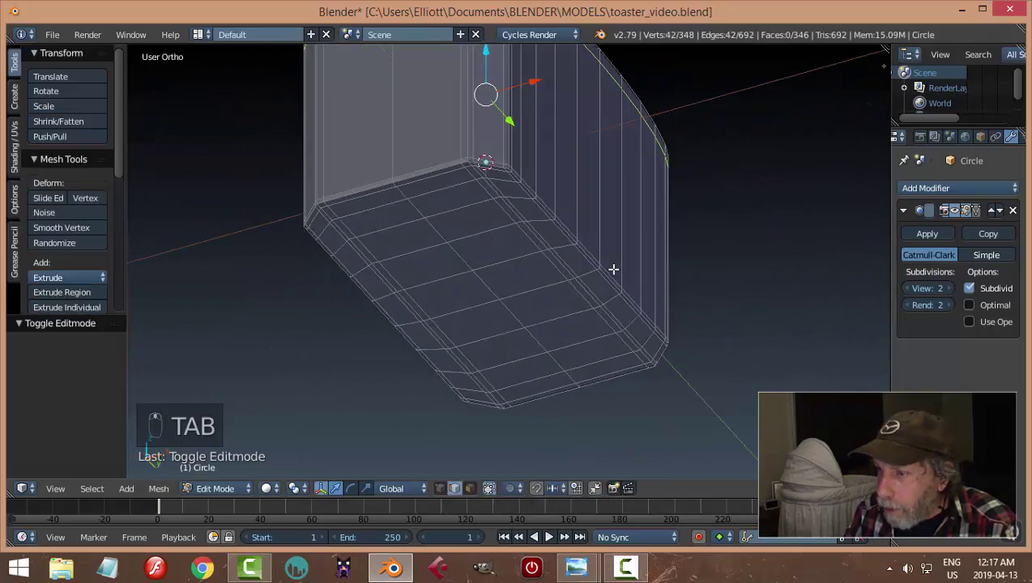
key("ctrl+KP_7")
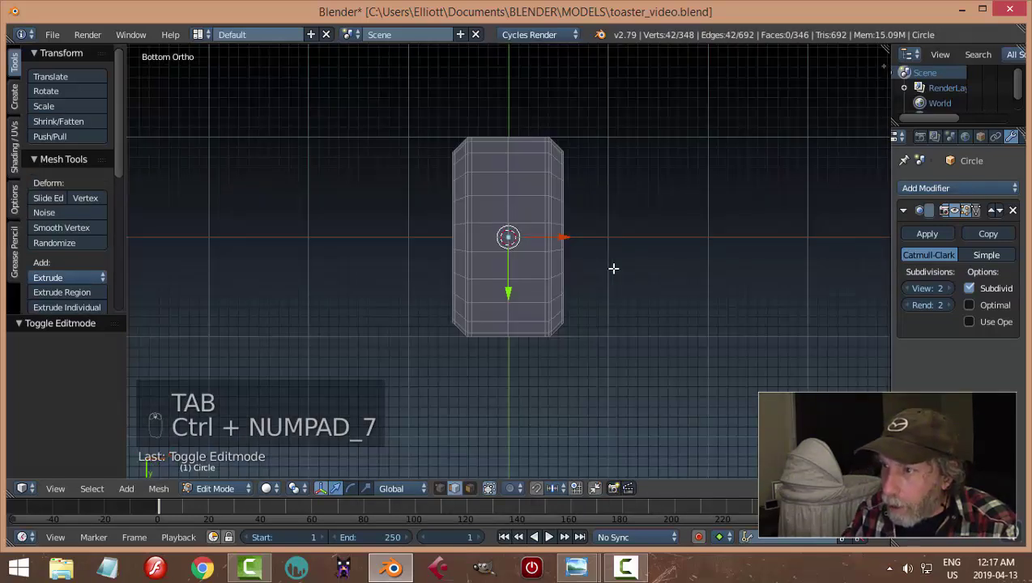
key("ctrl+Tab")
left_click(614, 269)
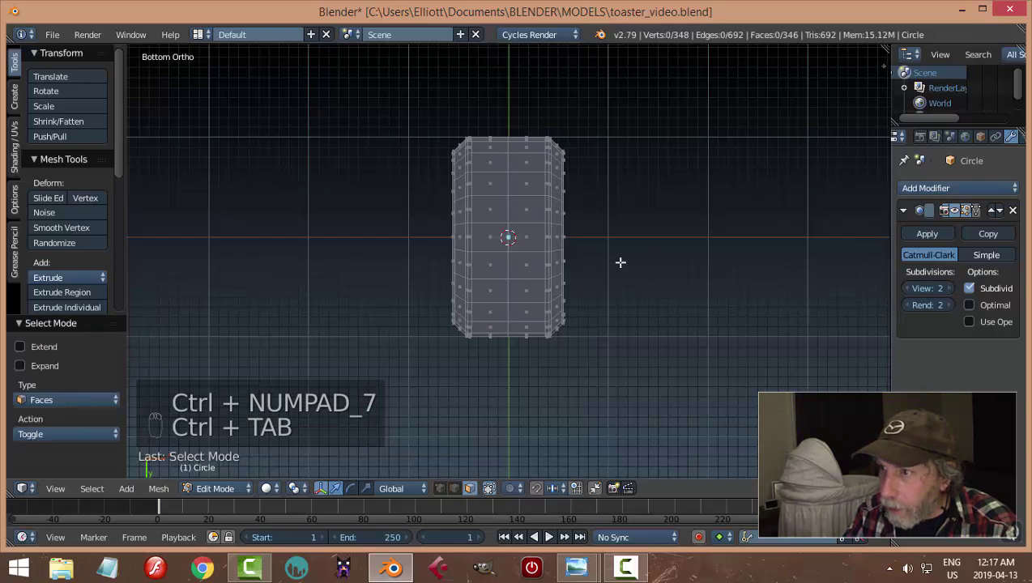
key("c")
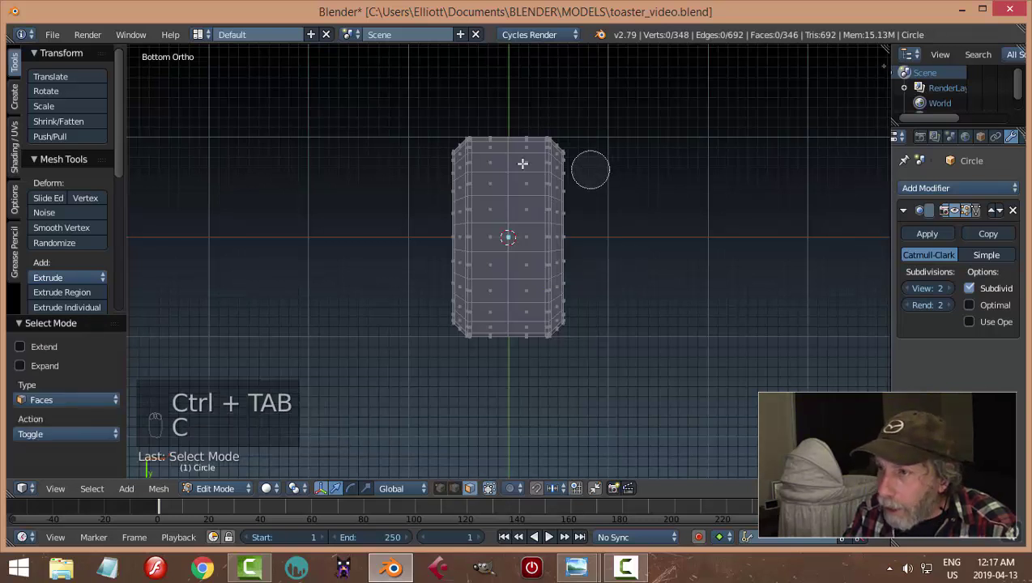
mouse_move(522, 164)
left_mouse_down()
mouse_move(534, 140)
mouse_move(581, 140)
mouse_move(409, 196)
mouse_move(599, 210)
mouse_move(415, 215)
mouse_move(539, 230)
mouse_move(503, 295)
mouse_move(452, 311)
mouse_move(503, 325)
mouse_move(540, 269)
left_mouse_up()
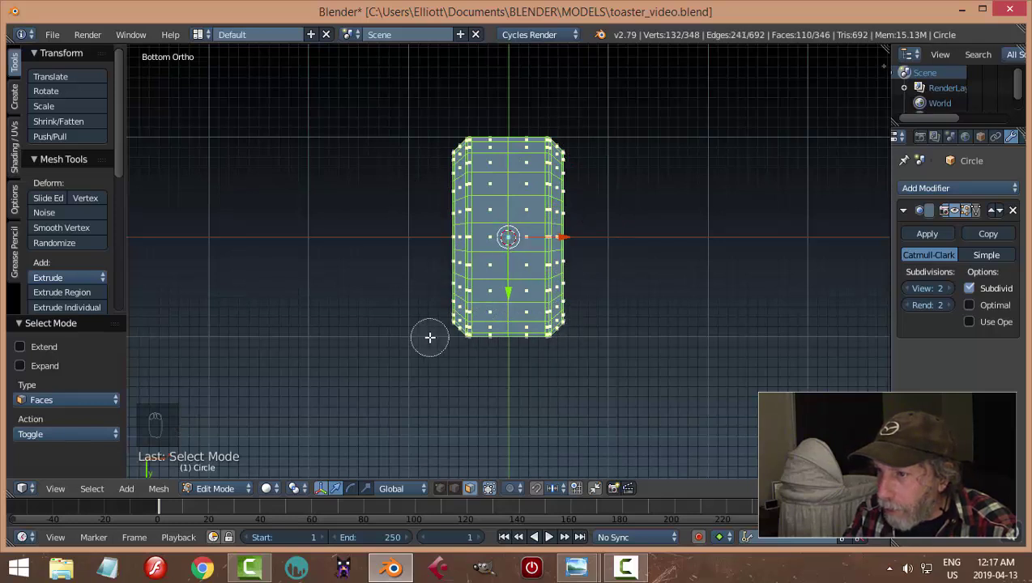
right_click(602, 320)
mouse_move(602, 320)
middle_mouse_down()
mouse_move(530, 410)
mouse_move(585, 341)
mouse_move(606, 281)
mouse_move(622, 296)
middle_mouse_up()
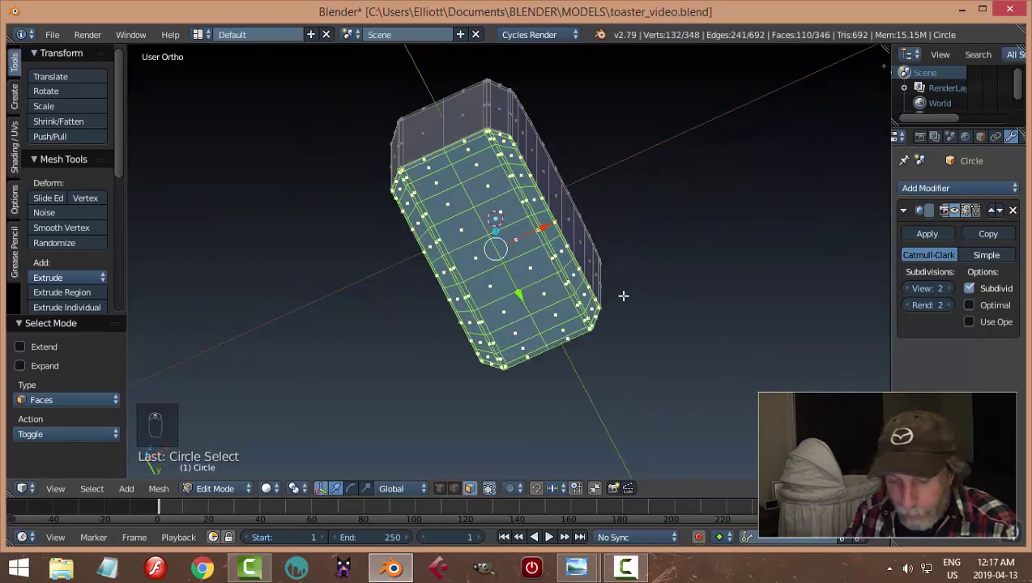
key("x")
left_click(615, 327)
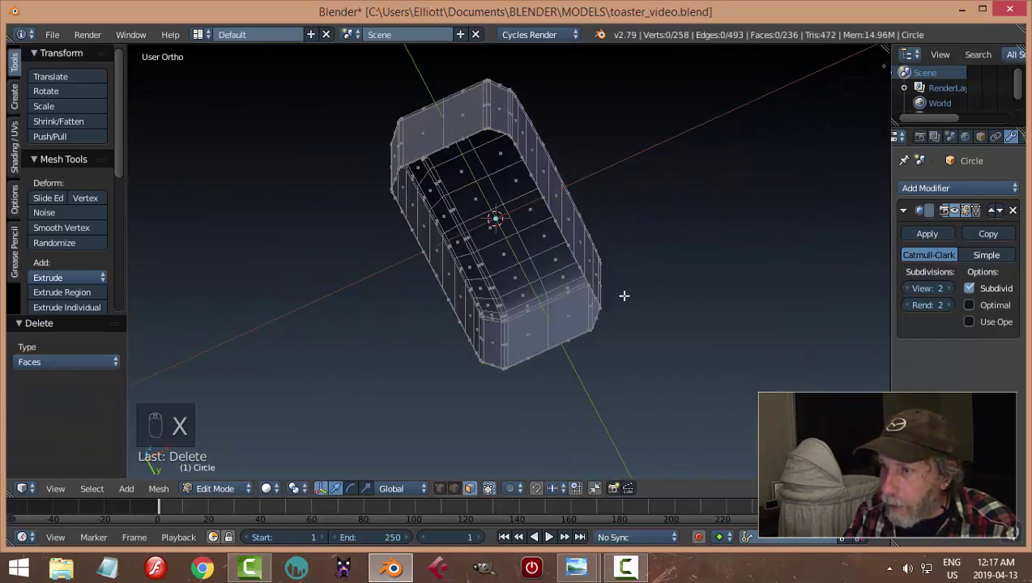
Remove doubles across the whole mesh and deselect everything.
key("a")
middle_click_drag(665, 264, 588, 359)
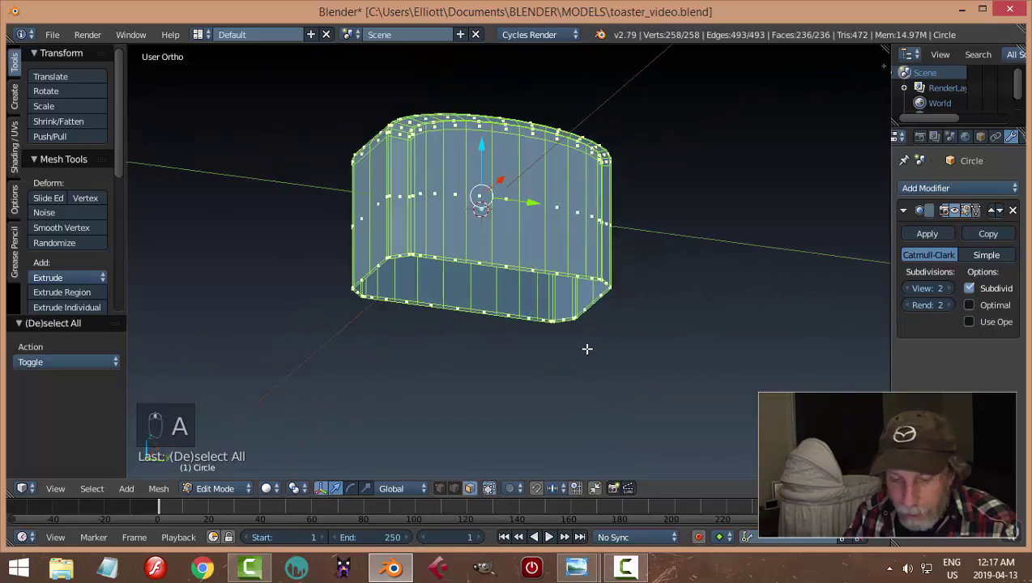
key("w")
left_click(567, 237)
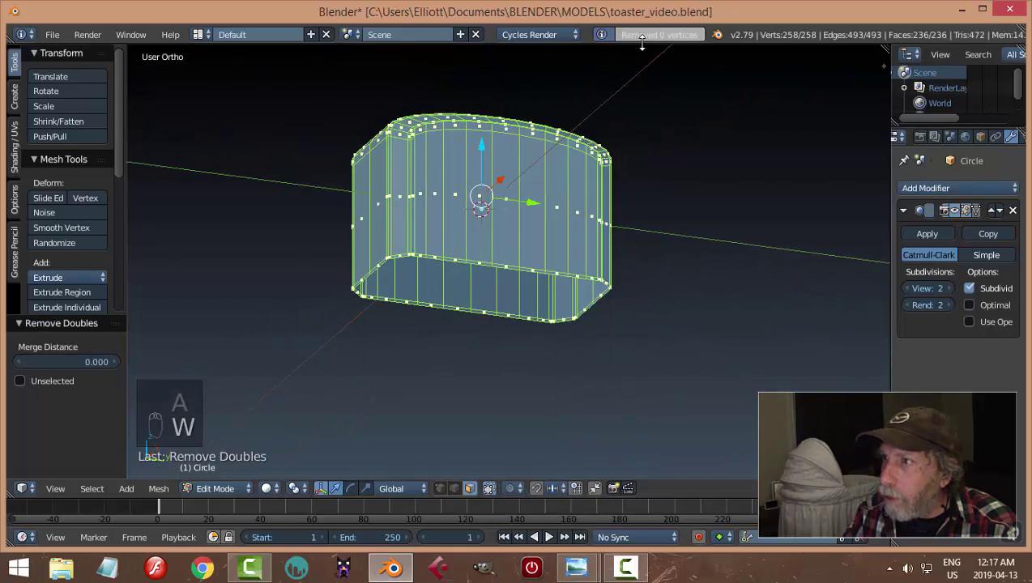
key("a")
Using edge selection, extrude the loop around the body's bottom opening and scale it slightly outward into a narrow flange.
key("ctrl+Tab")
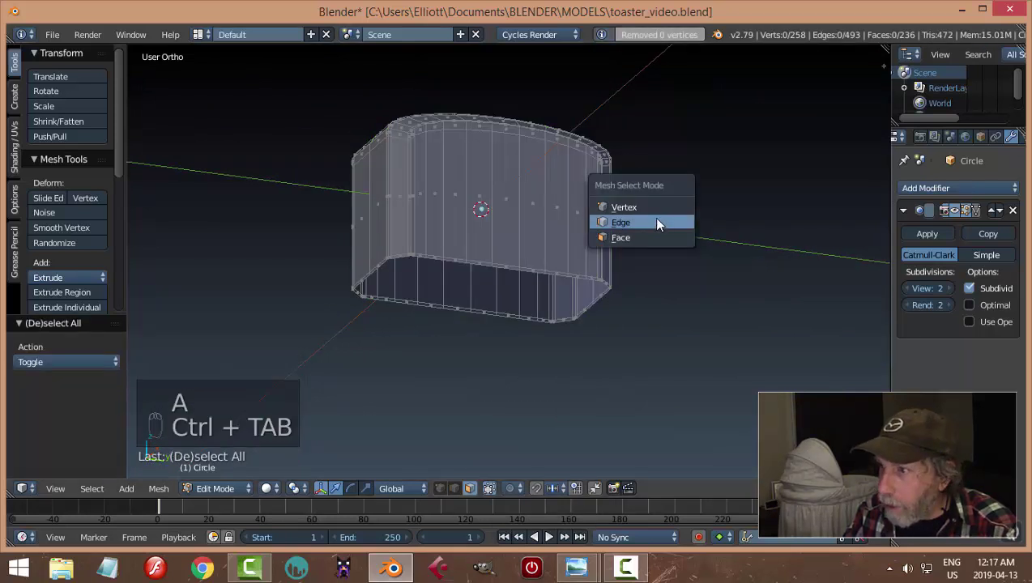
left_click(661, 224)
scroll(397, 284, "up", 3)
right_click(371, 258, "alt")
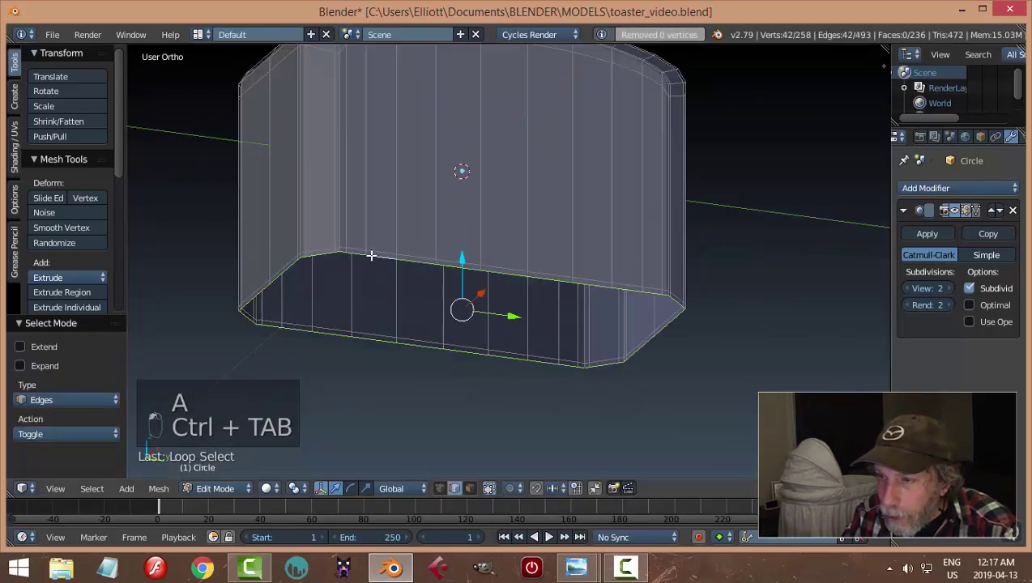
scroll(594, 270, "down", 3)
middle_click_drag(595, 270, 615, 352)
key("e")
right_click(614, 352)
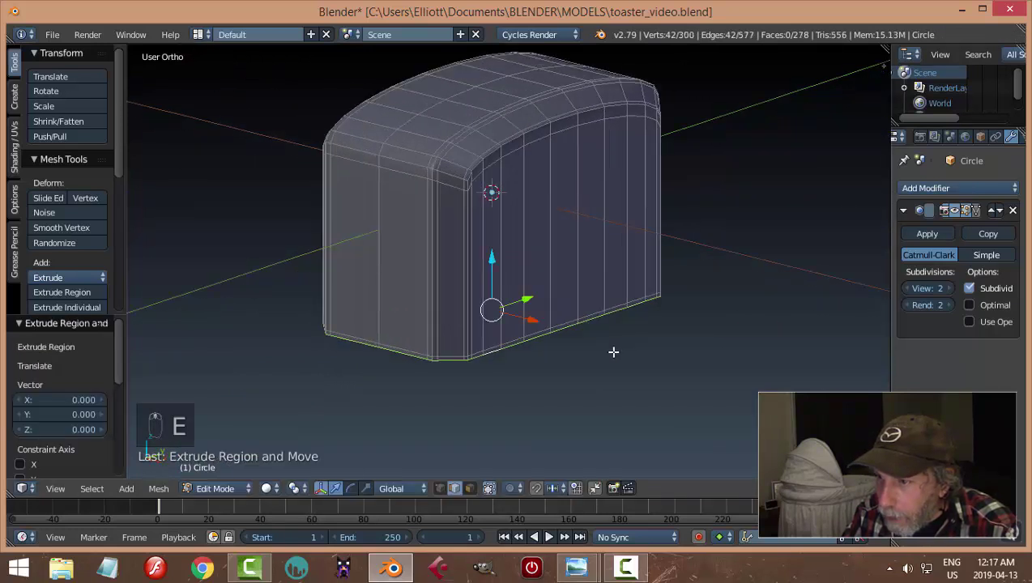
key("s")
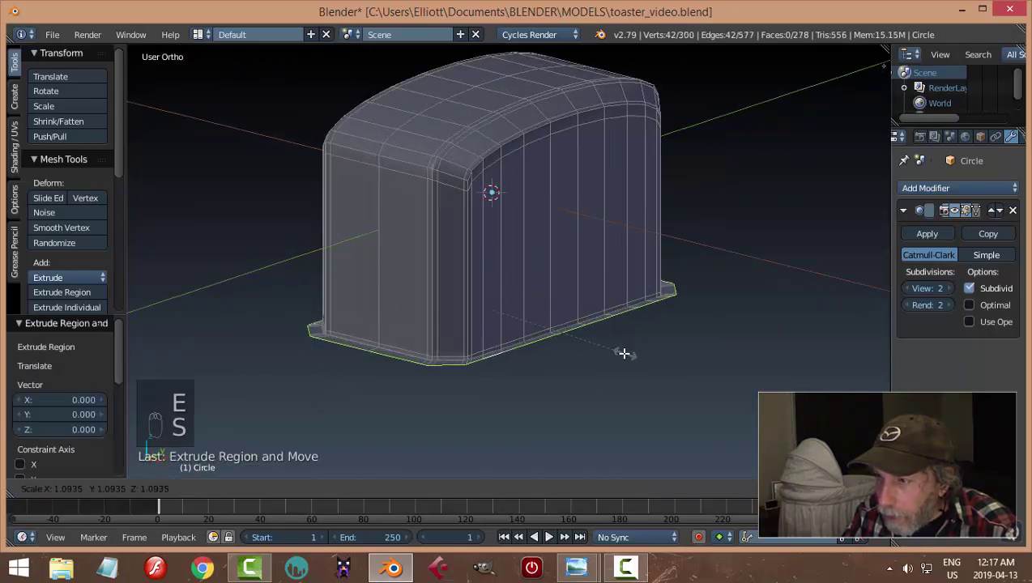
left_click(623, 354)
Extrude the flange's outer edge straight down along Z into a base rim, deselect everything, and check it in object mode.
key("e")
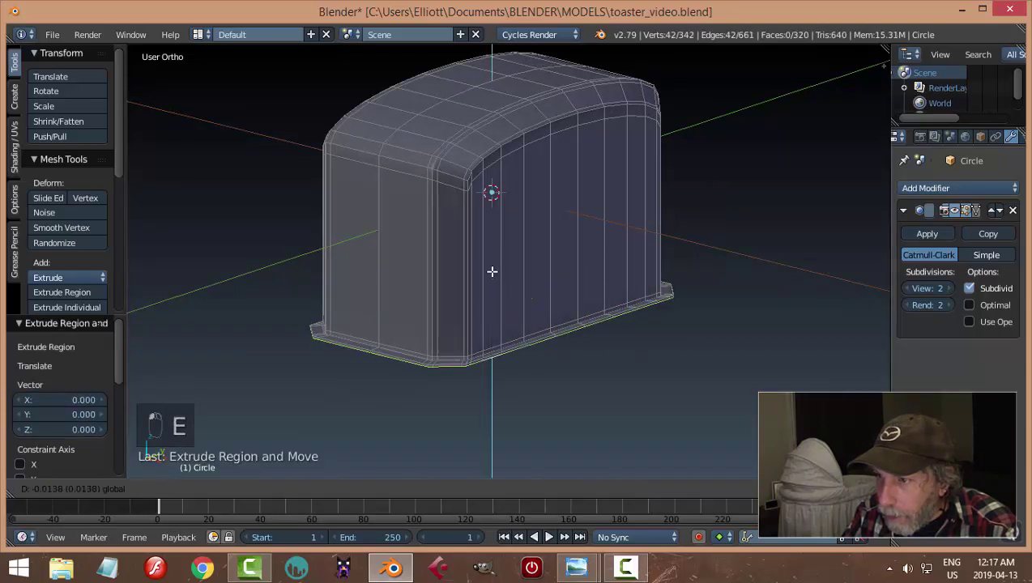
left_click(507, 289)
key("a")
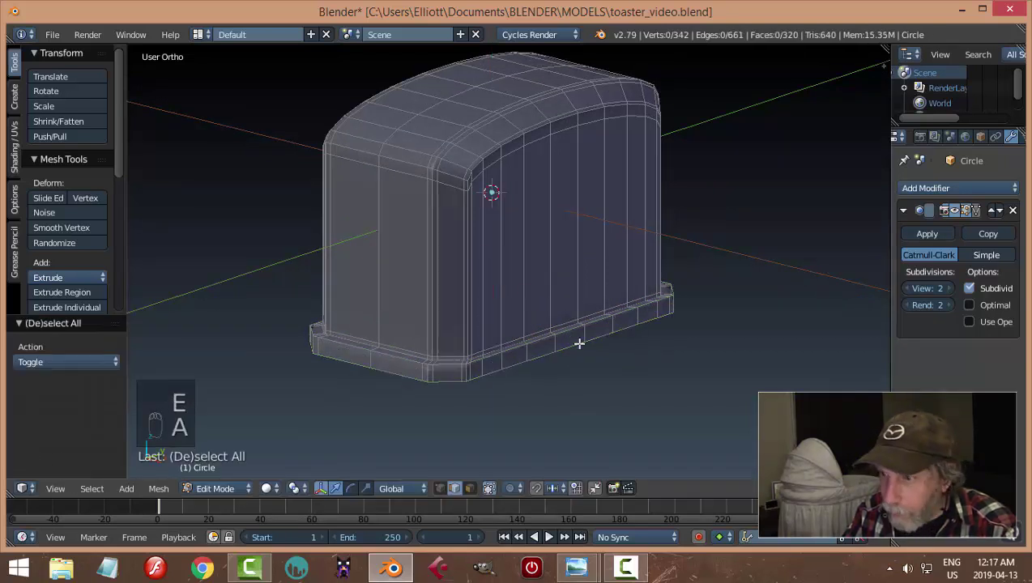
key("Tab")
left_click(612, 361)
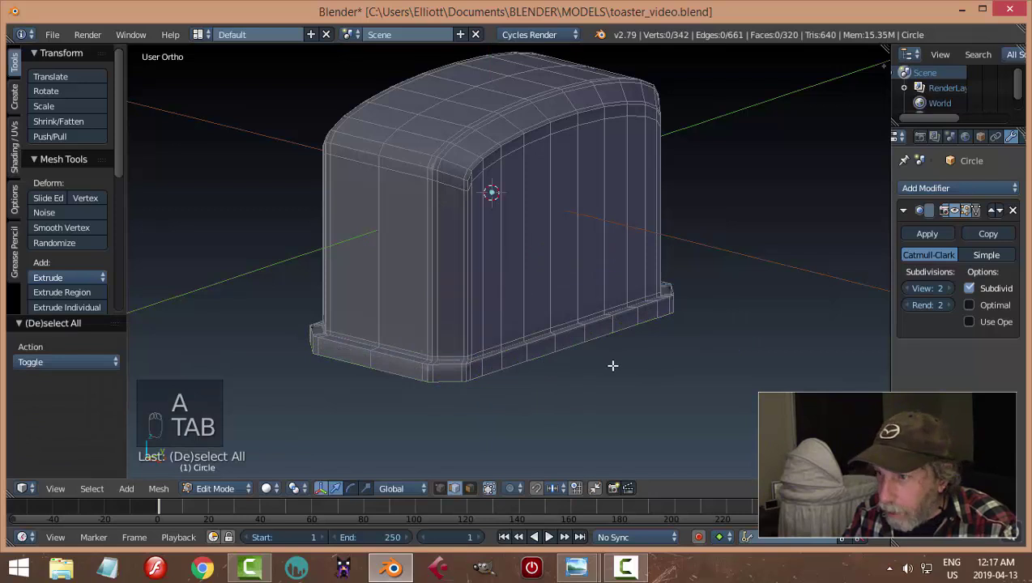
key("Tab")
left_click(530, 368)
key("Tab")
left_click(643, 370)
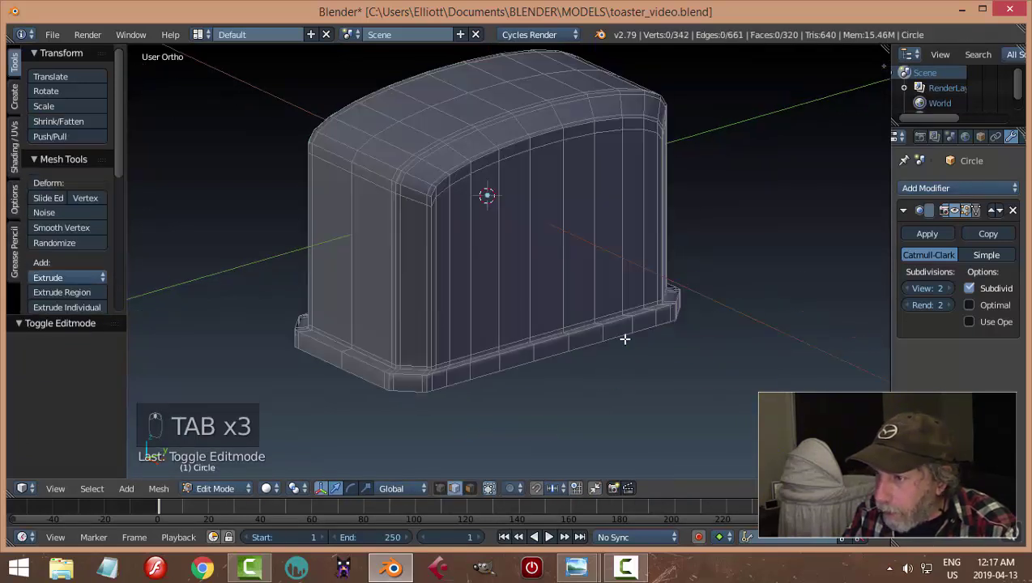
Add a loop cut around the base rim, slid toward its upper edge, and inspect the smoothed base in object mode.
scroll(605, 341, "up", 3)
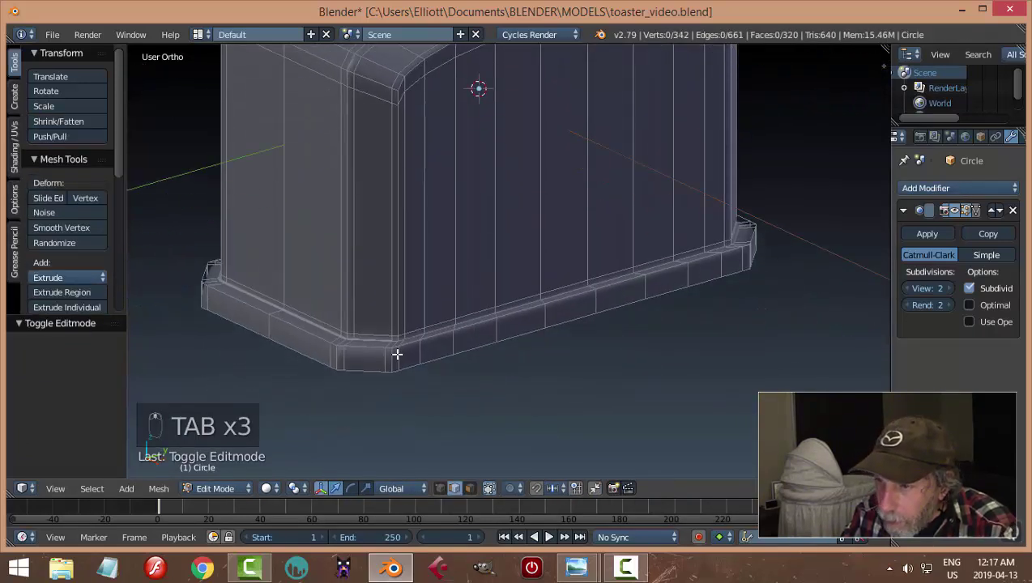
key("ctrl+r")
left_click(397, 354)
left_click(472, 350)
key("Tab")
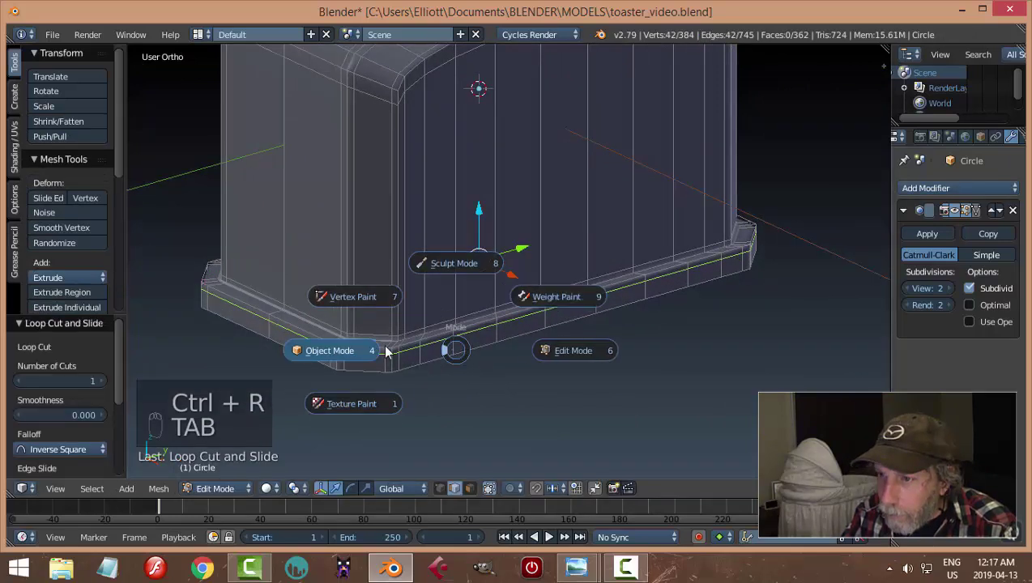
left_click(386, 350)
mouse_move(615, 333)
middle_mouse_down()
mouse_move(507, 353)
mouse_move(467, 338)
mouse_move(444, 299)
mouse_move(479, 257)
mouse_move(604, 210)
mouse_move(438, 316)
mouse_move(586, 356)
mouse_move(683, 313)
middle_mouse_up()
key("KP_1")
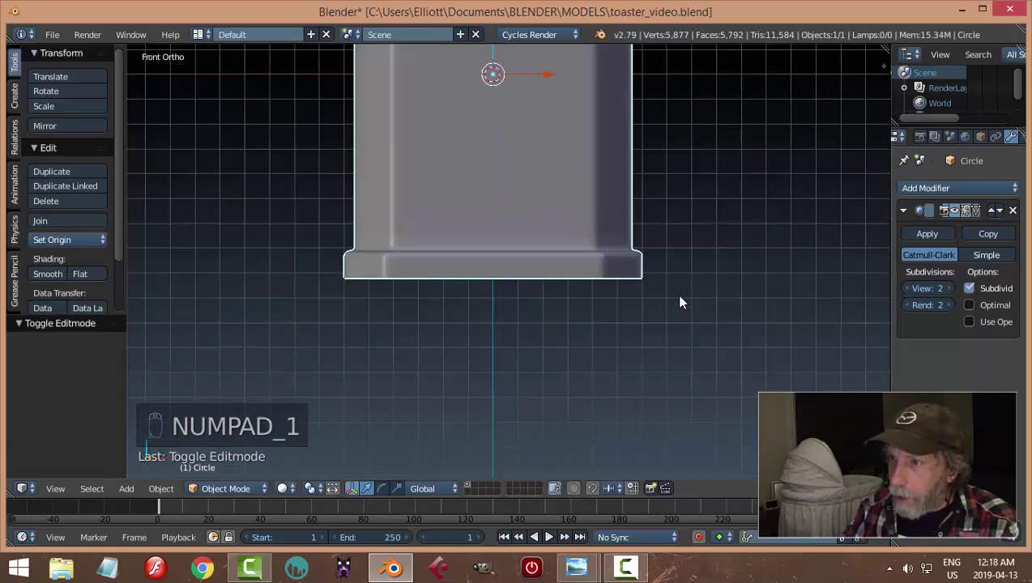
scroll(676, 294, "down", 2)
middle_click_drag(634, 238, 567, 330, "shift")
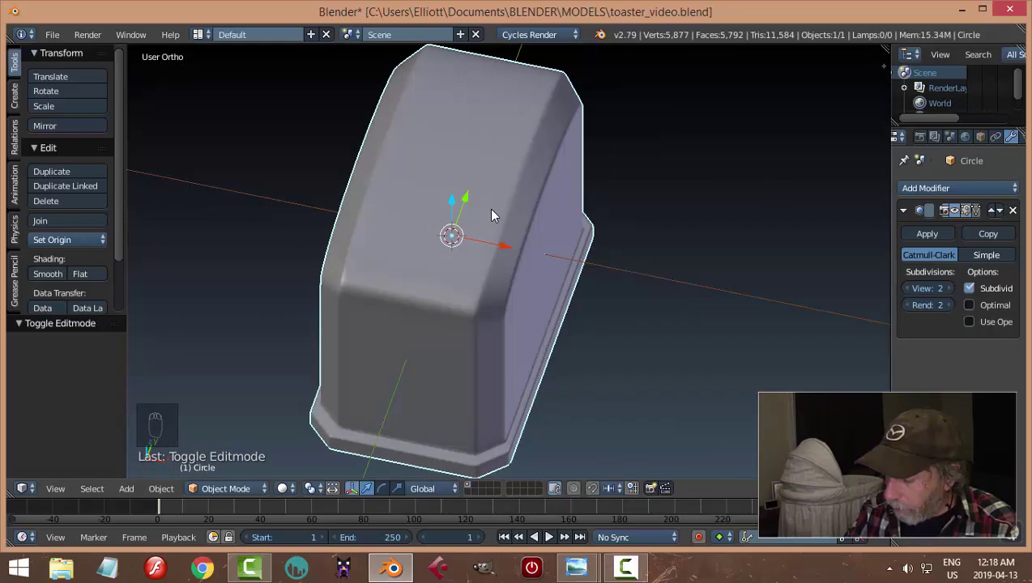
Return to edit mode with the toaster body seen straight from above.
key("KP_7")
key("Tab")
left_click(613, 212)
scroll(600, 235, "up", 2)
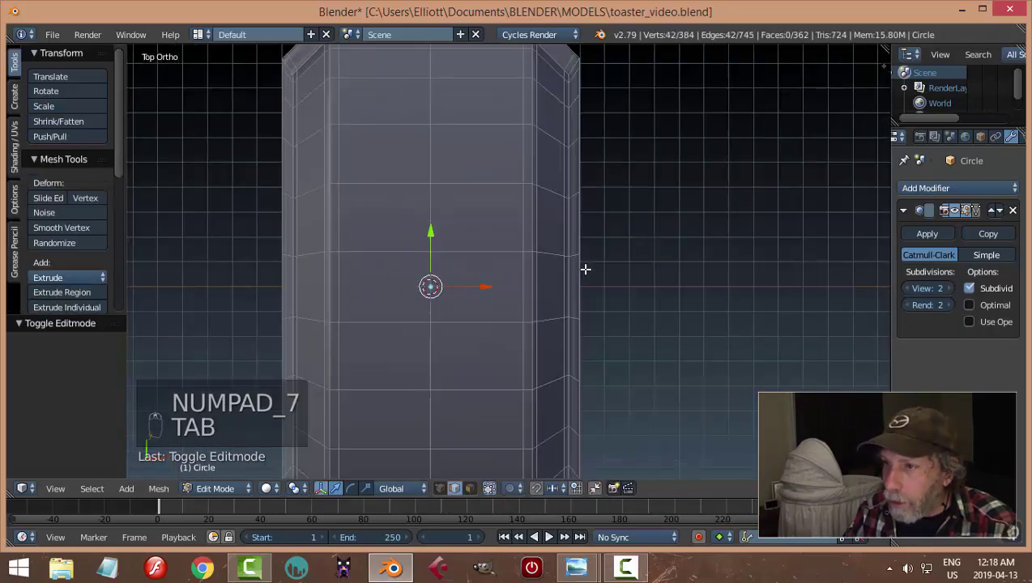
scroll(541, 234, "down", 2)
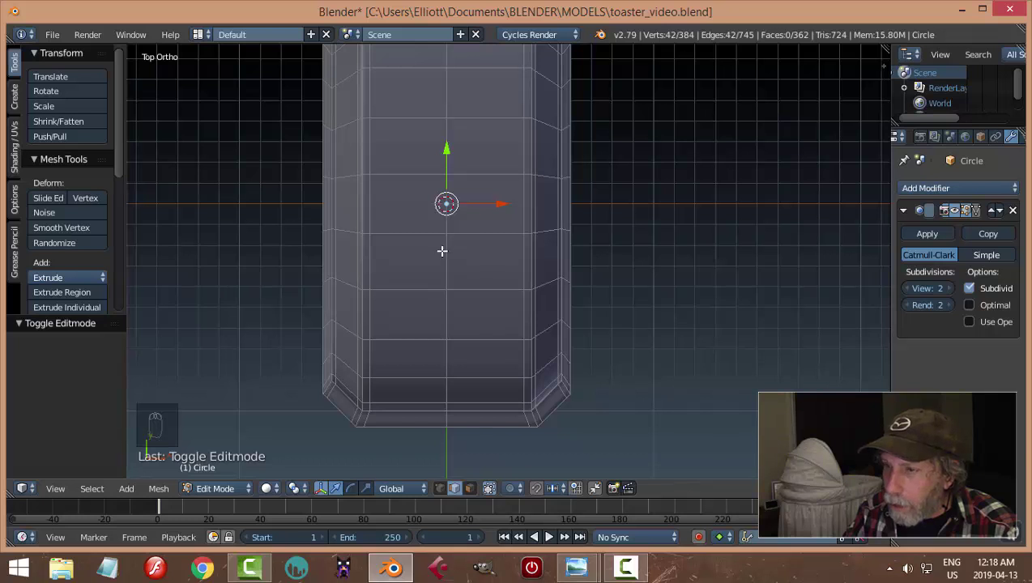
scroll(527, 258, "down", 5)
middle_click_drag(555, 265, 571, 248)
key("ctrl+b")
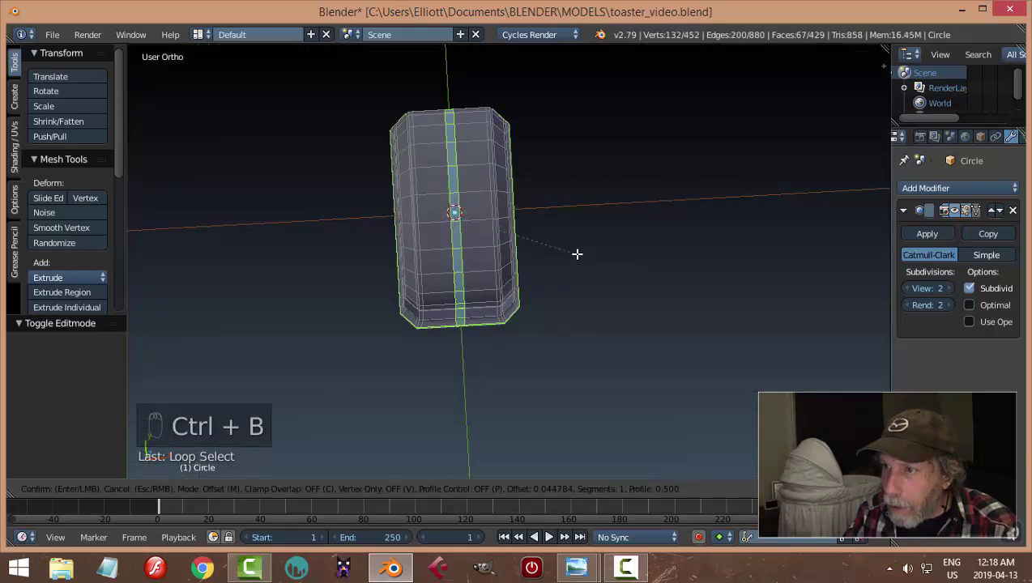
right_click(577, 254)
key("a")
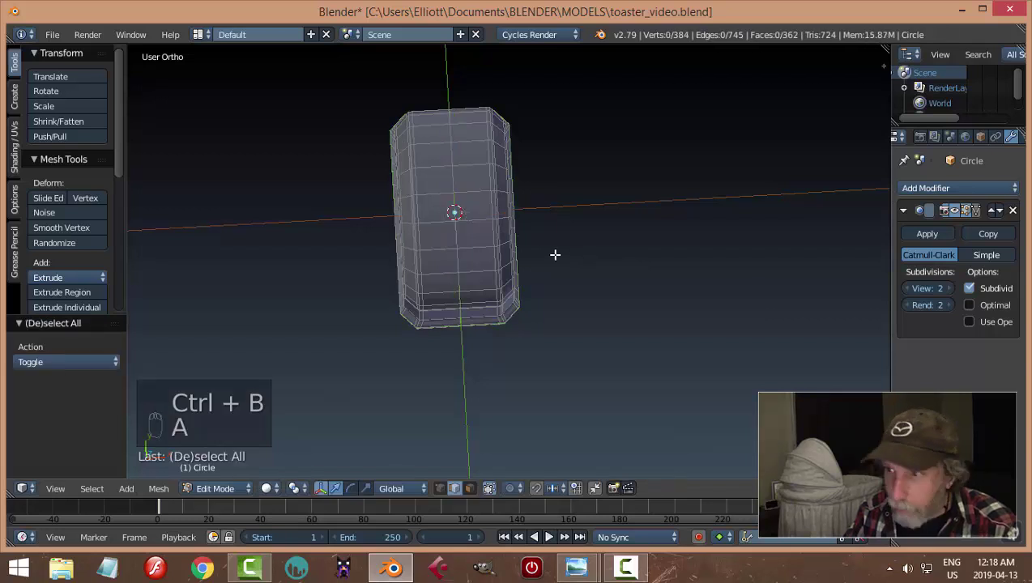
Select the lengthwise loop along the middle of the body, bevel it into a narrow strip, and deselect everything.
right_click(458, 235, "alt")
middle_click_drag(565, 238, 547, 215)
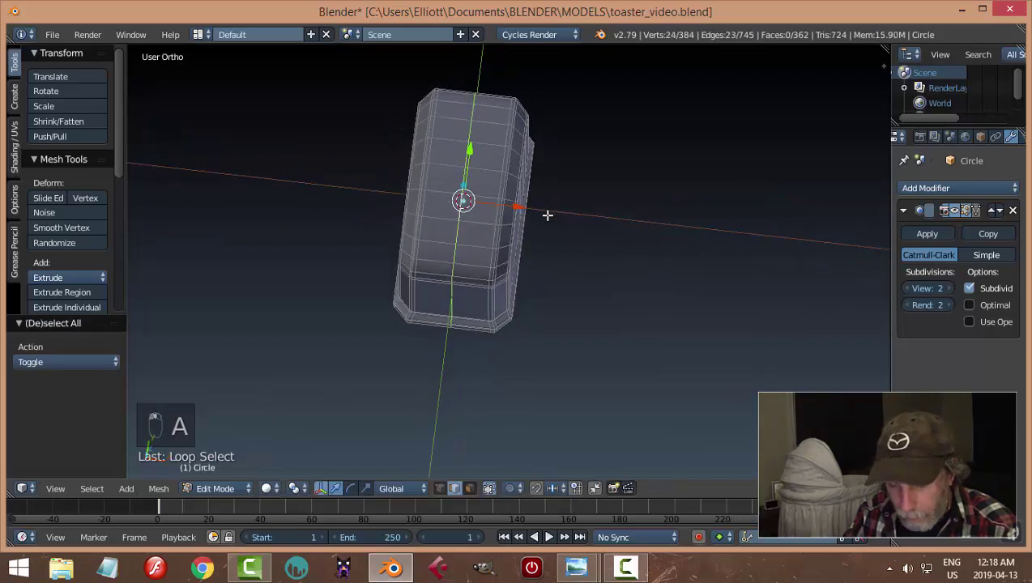
key("ctrl+b")
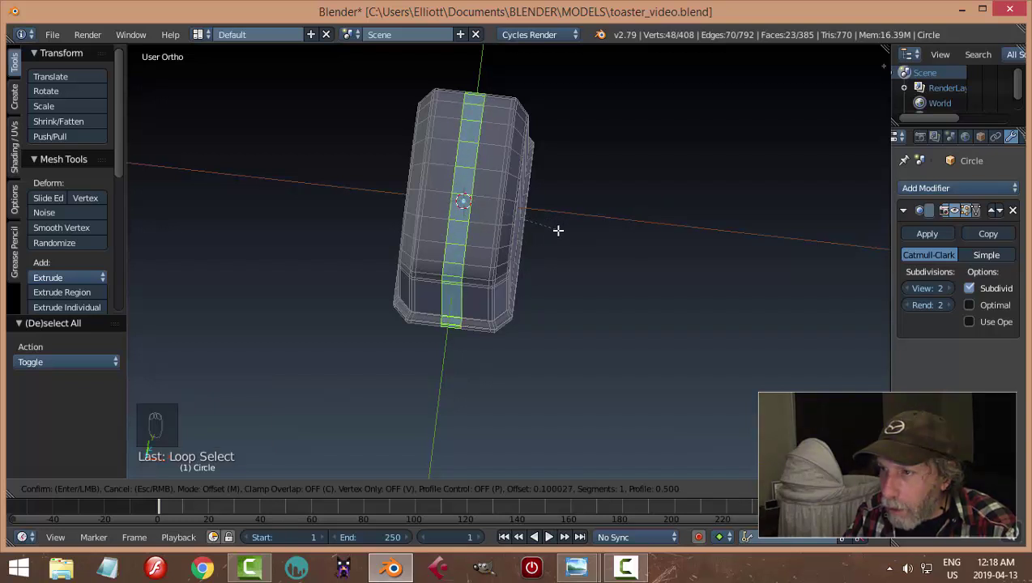
left_click(587, 217)
key("a")
In face selection, select the five adjoining faces of the central strip in the middle of the toaster's top.
scroll(587, 213, "up", 3)
middle_click_drag(587, 210, 501, 173)
key("ctrl+Tab")
left_click(513, 212)
right_click(497, 156)
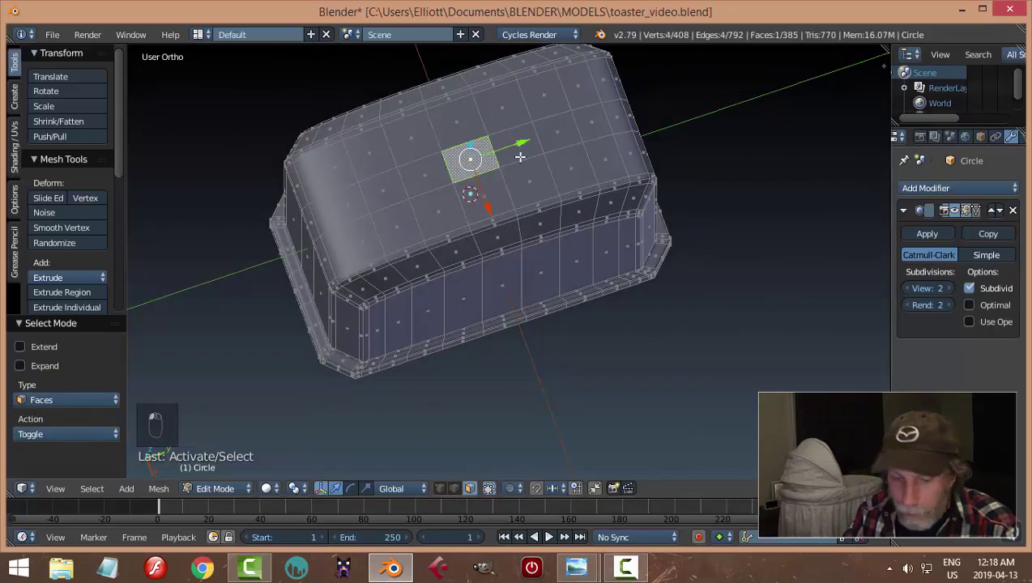
right_click(417, 168, "shift")
right_click(525, 143, "shift")
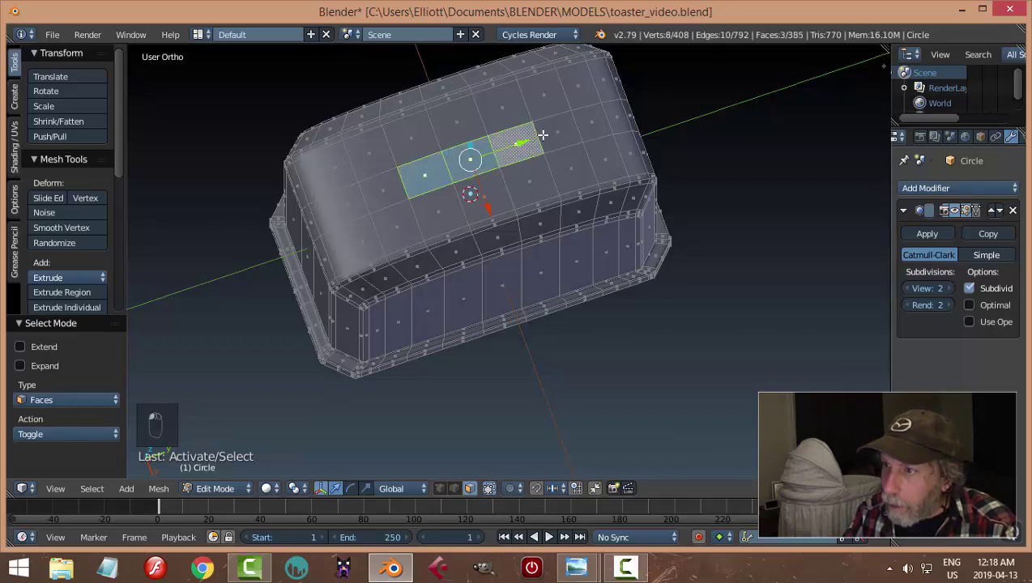
middle_click_drag(567, 209, 523, 265)
right_click(582, 130, "shift")
right_click(405, 131, "shift")
scroll(483, 202, "up", 2)
Extrude the five selected top faces in place and sink them slightly along Z, forming a shallow lip for the bread slot.
key("e")
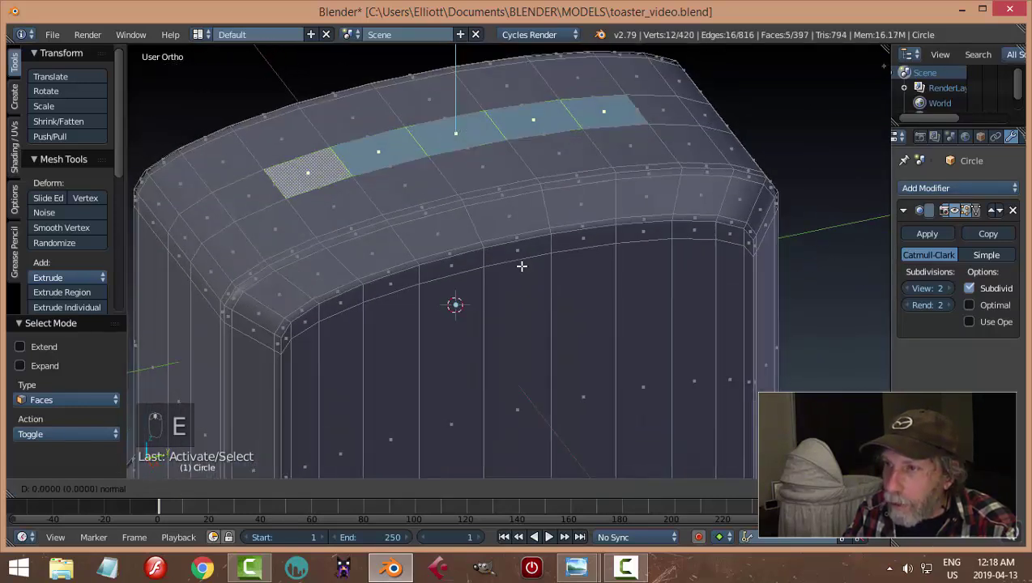
right_click(460, 119)
key("g")
key("z")
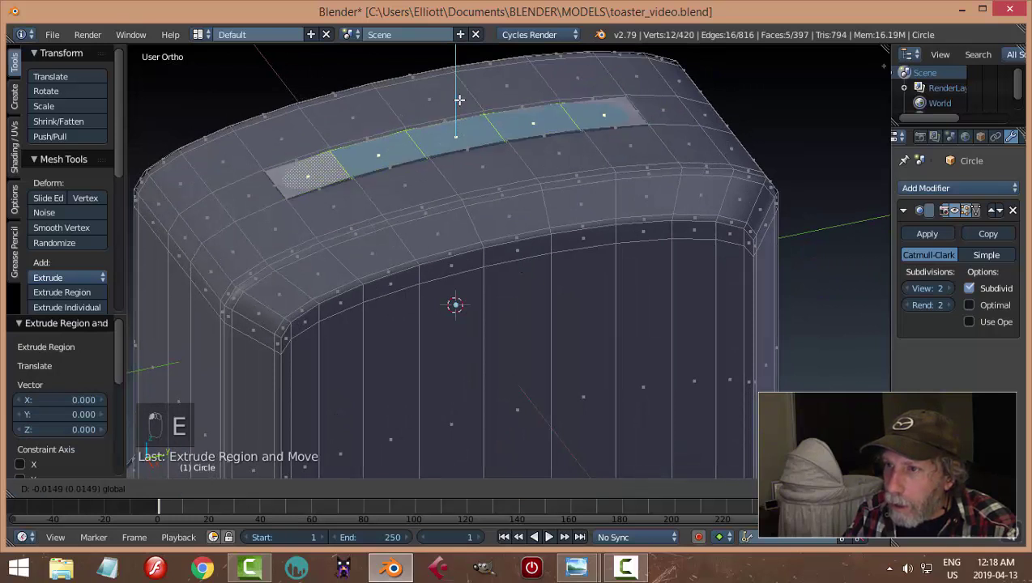
left_click(459, 99)
Extrude the sunken faces again and lower them about 0.39 along Z to form the deep bread slot.
key("e")
right_click(469, 154)
left_click_drag(460, 100, 458, 200)
middle_click_drag(514, 170, 490, 176)
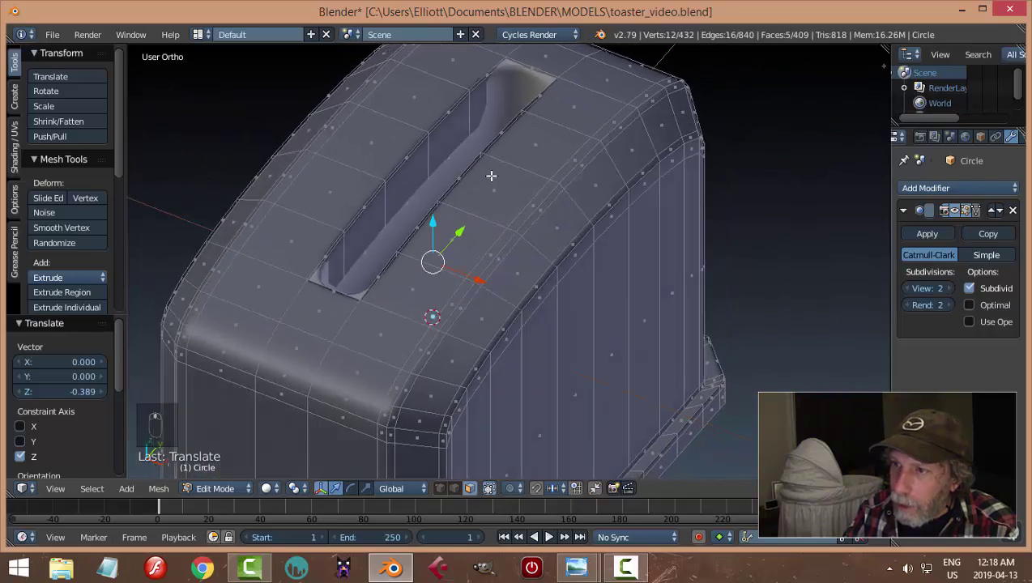
Add two loop cuts around the slot's inner walls, one slid toward the floor and one toward the rim, and check them in object mode.
key("ctrl+r")
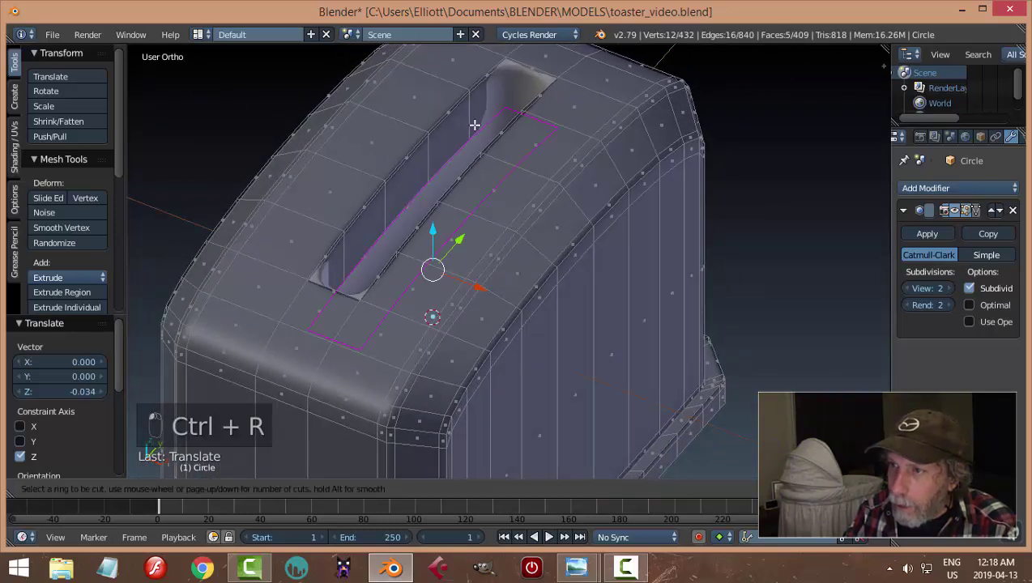
left_click(477, 132)
left_click(478, 157)
middle_click_drag(491, 164, 476, 137)
key("ctrl+r")
left_click(476, 130)
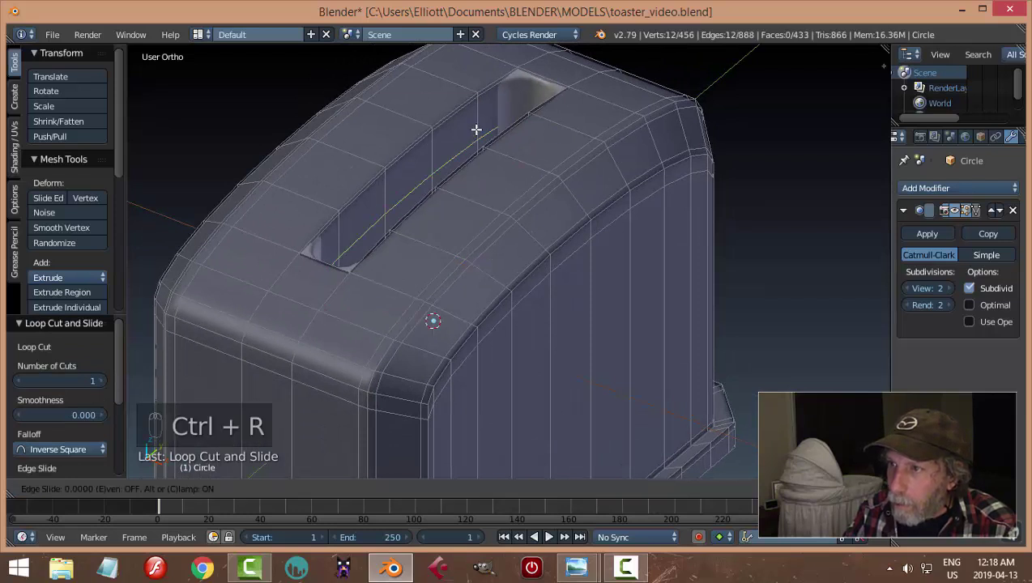
left_click(475, 96)
key("Tab")
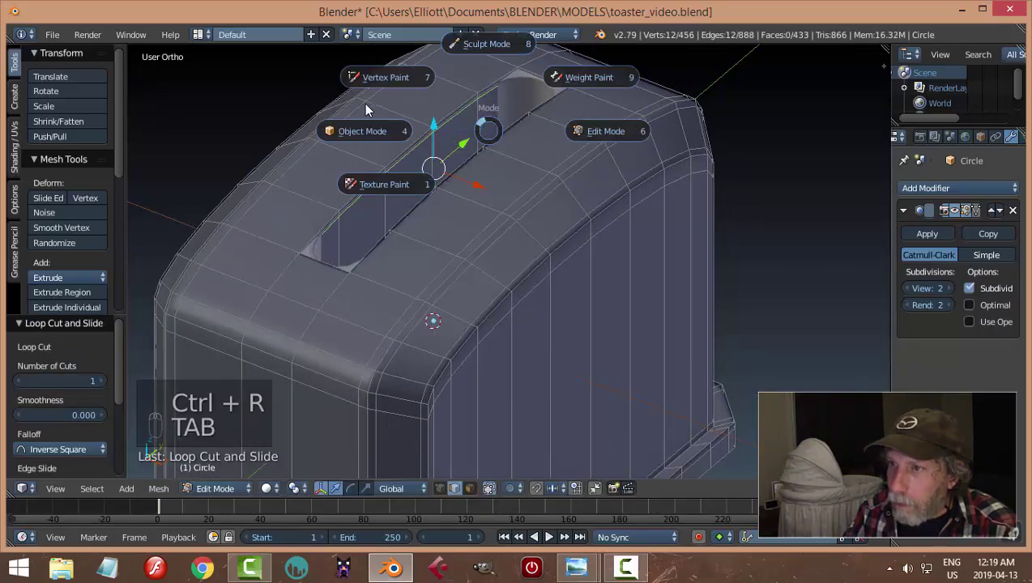
left_click(354, 132)
middle_click_drag(601, 176, 507, 246)
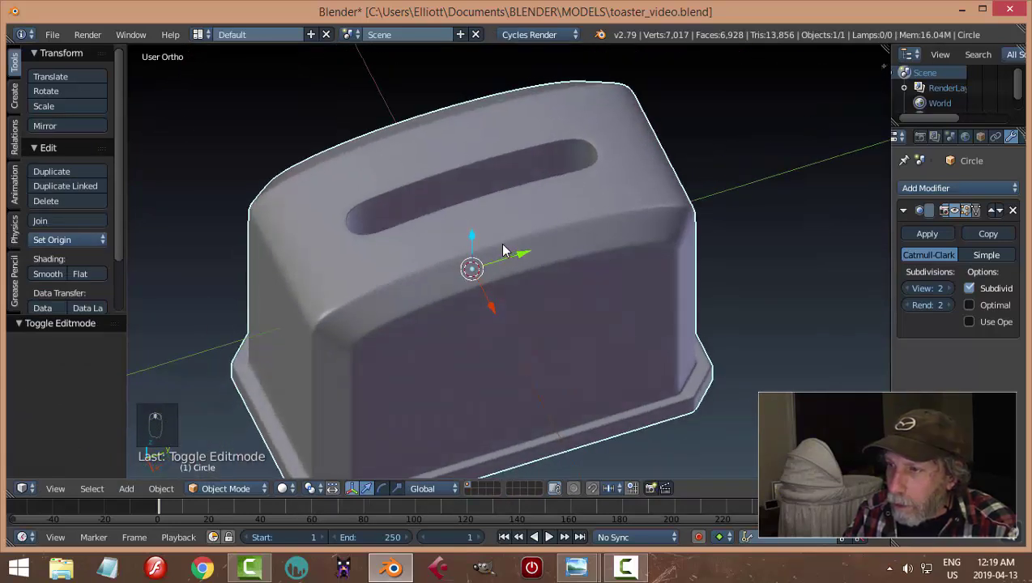
Back in edit mode, try a loop cut across the whole body, slid close to one end of the slot.
key("Tab")
left_click(658, 221)
middle_click_drag(673, 228, 601, 229)
scroll(625, 228, "up", 4)
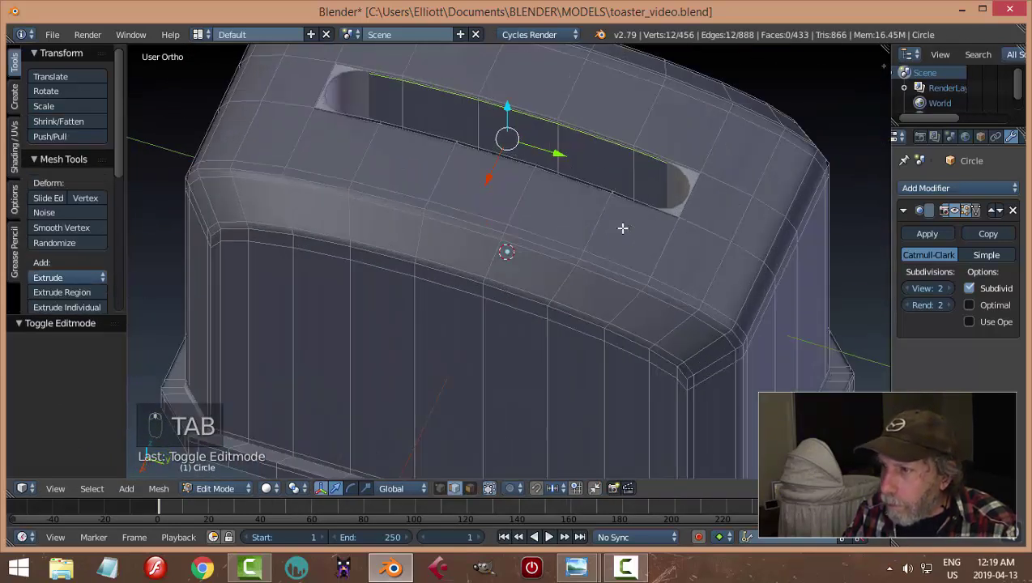
key("ctrl+r")
left_click(590, 188)
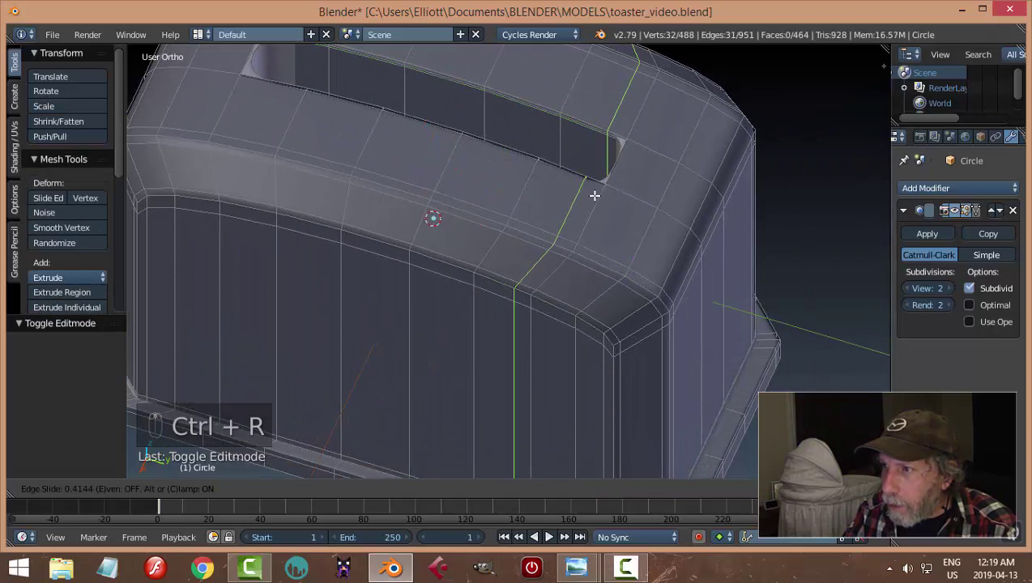
left_click(568, 202)
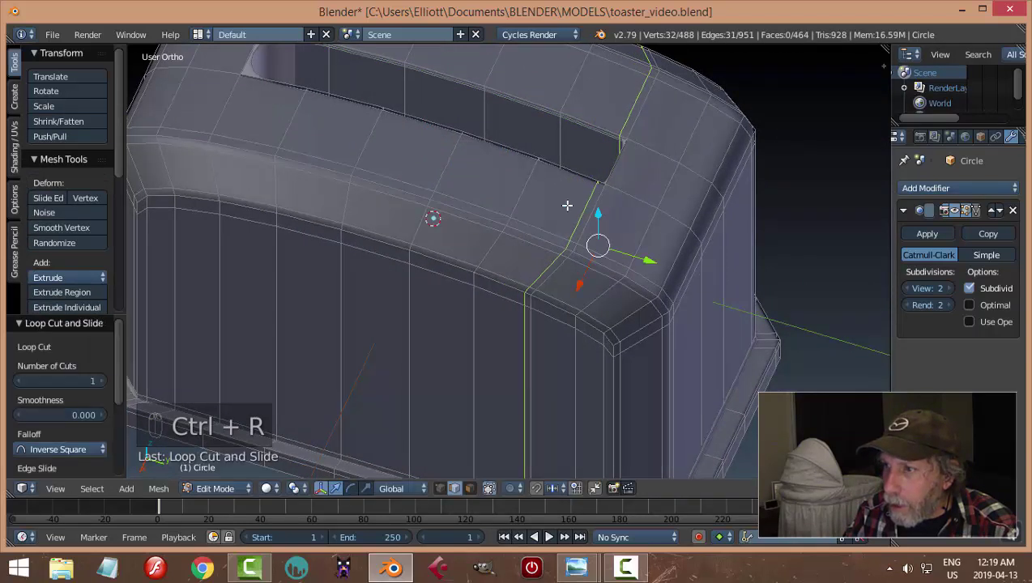
Try a matching loop cut across the body at the slot's opposite end and inspect the smoothed result in object mode.
middle_click_drag(567, 202, 214, 148)
key("ctrl+r")
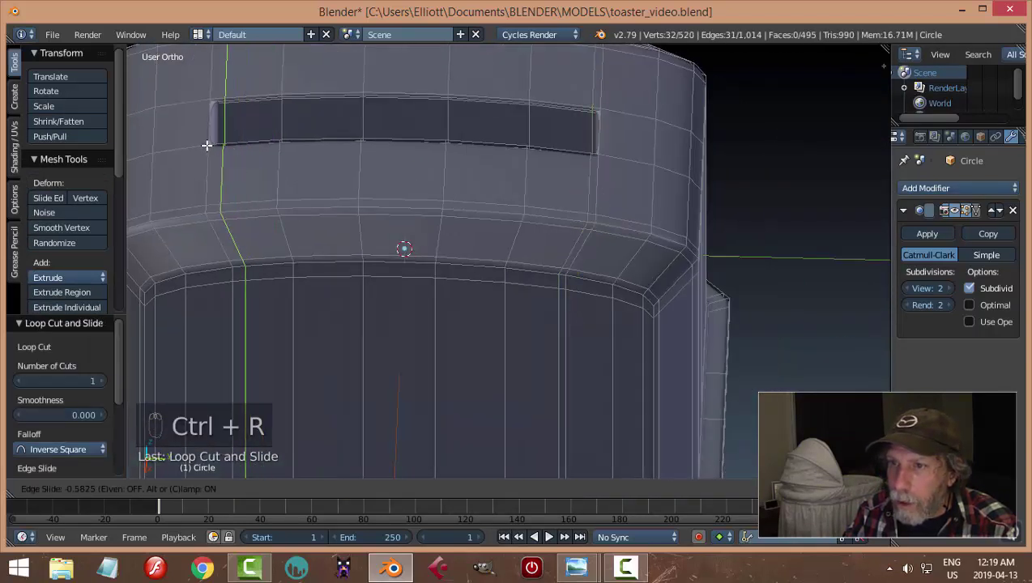
left_click(196, 142)
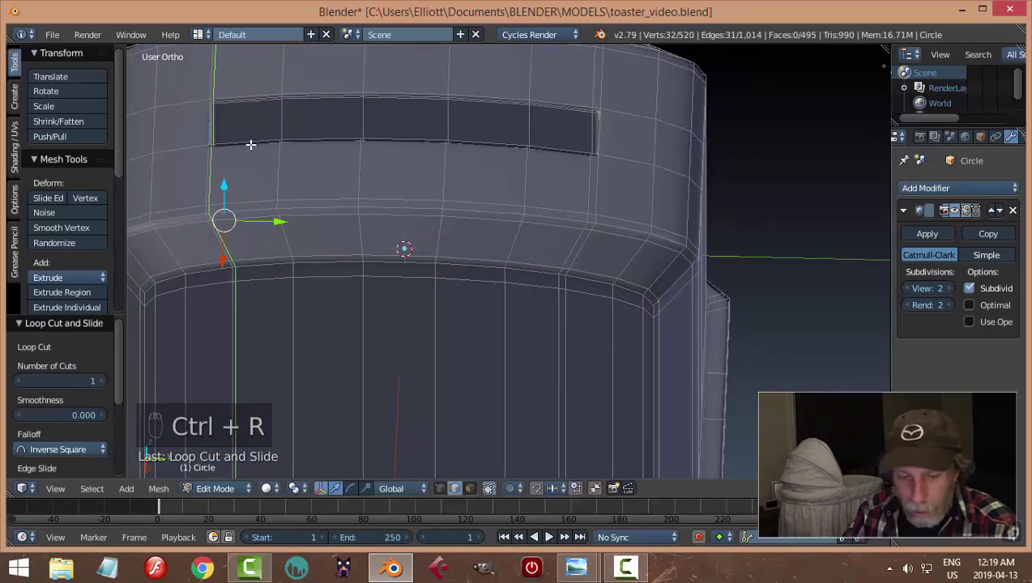
key("a")
key("Tab")
scroll(357, 183, "down", 5)
middle_click_drag(357, 184, 380, 219)
scroll(401, 249, "up", 4)
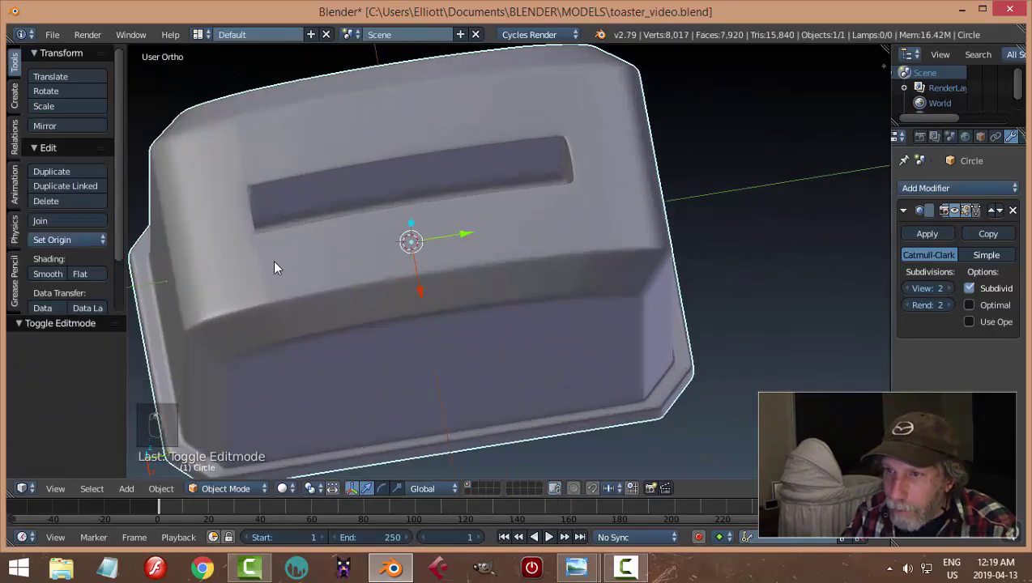
Undo the two loop cuts at the slot's ends and save the file over the existing one.
key("ctrl+z")
scroll(339, 211, "down", 3)
middle_click_drag(465, 201, 582, 209)
key("ctrl+s")
left_click(604, 150)
Return to edit mode, turn off the subdivision modifier's display on the mesh, and deselect everything.
key("Tab")
left_click(640, 243)
key("a")
key("a")
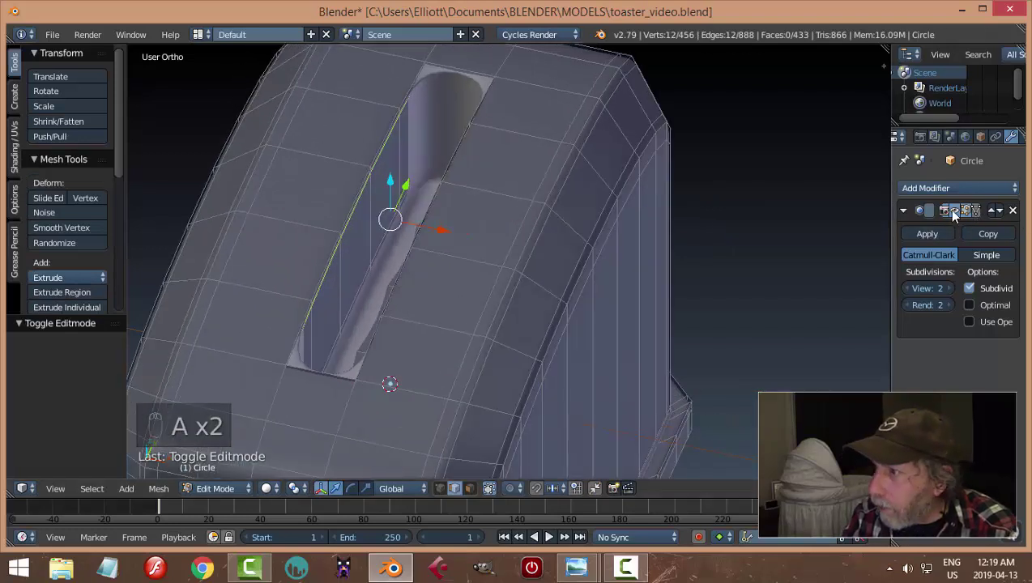
left_click(954, 211)
middle_click_drag(576, 212, 526, 202)
key("a")
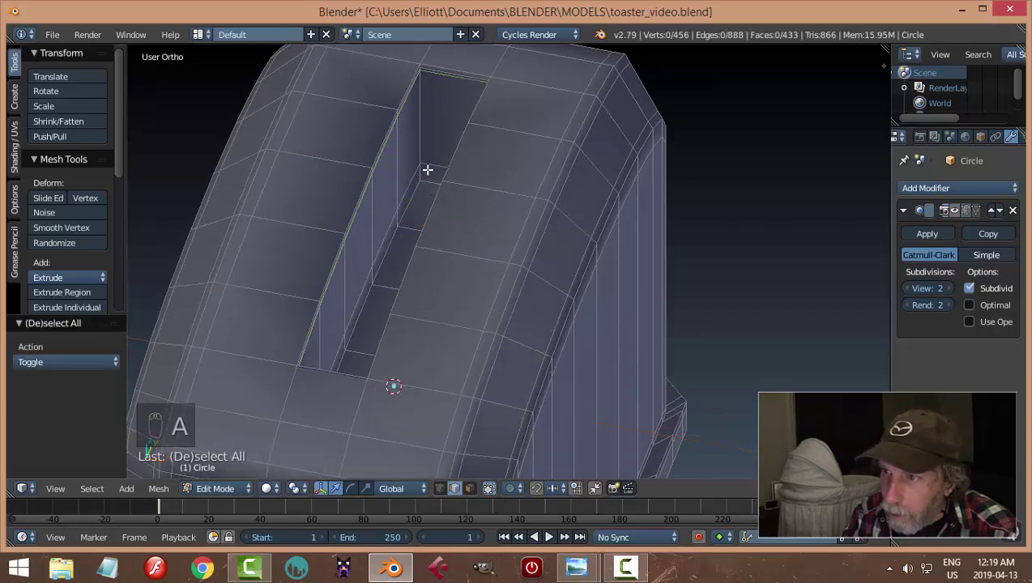
Lower the loop above the slot's floor about 0.03 along Z, add a loop cut slid down the slot walls, and deselect.
left_click(392, 281)
key("ctrl+r")
left_click(421, 140)
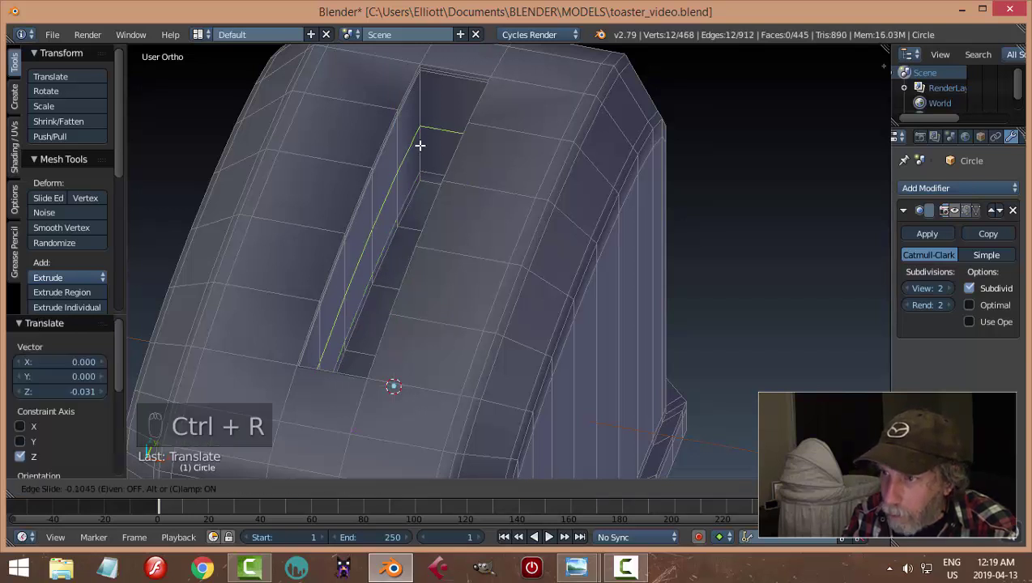
left_click(418, 166)
key("a")
Switch to object mode, turn the subdivision modifier's display back on to check the slot, and save the file.
key("Tab")
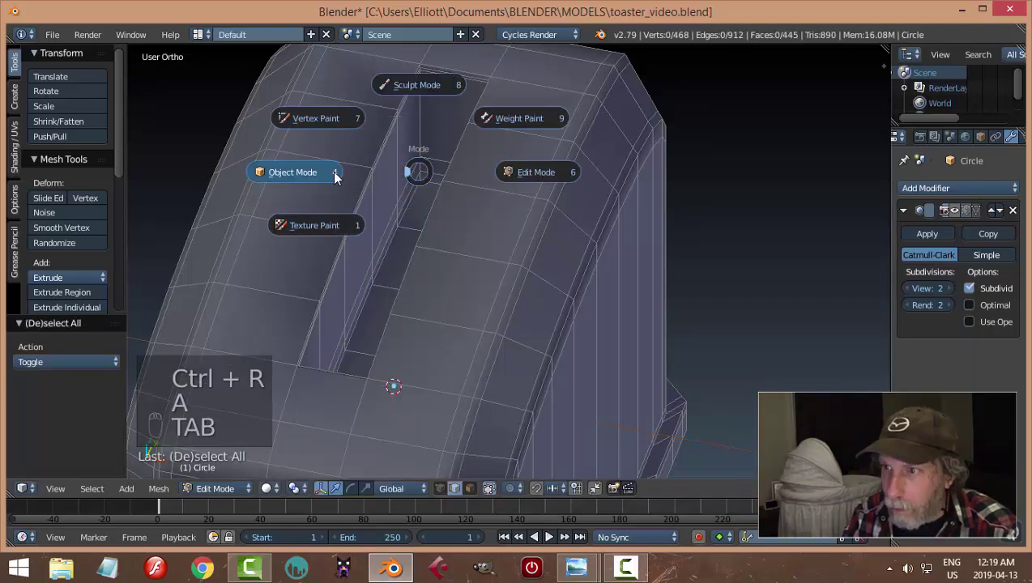
scroll(423, 180, "down", 3)
middle_click_drag(483, 226, 550, 202)
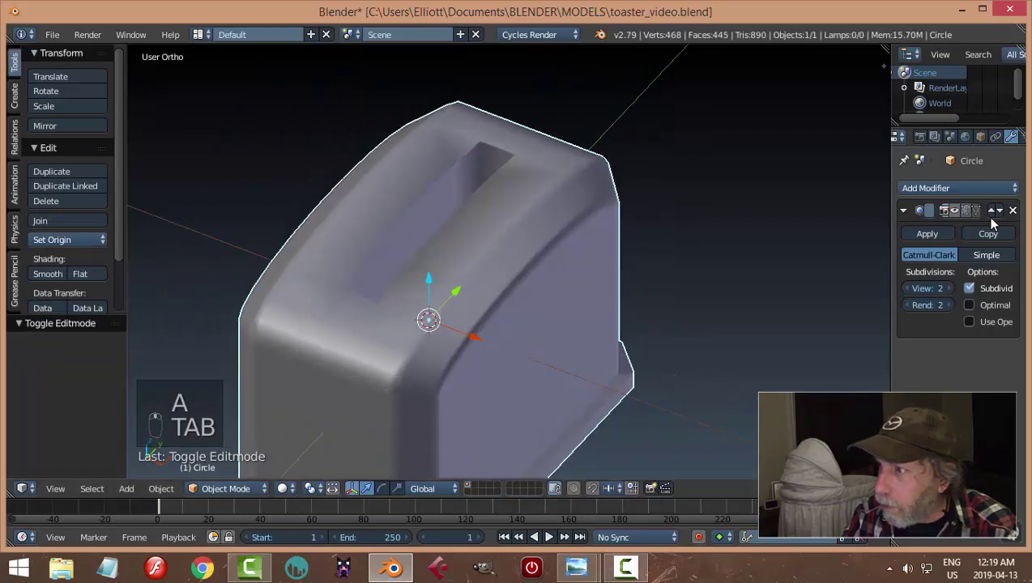
left_click(945, 213)
middle_click_drag(624, 280, 546, 230)
key("ctrl+s")
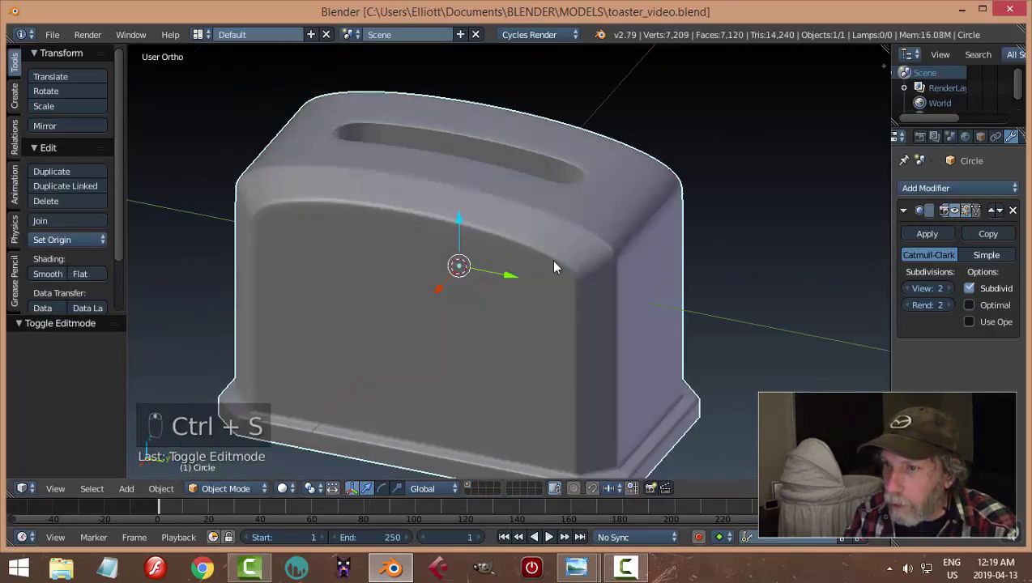
In edit mode with face selection, select the five faces of the slot's floor and delete them.
middle_click_drag(554, 267, 491, 224)
key("Tab")
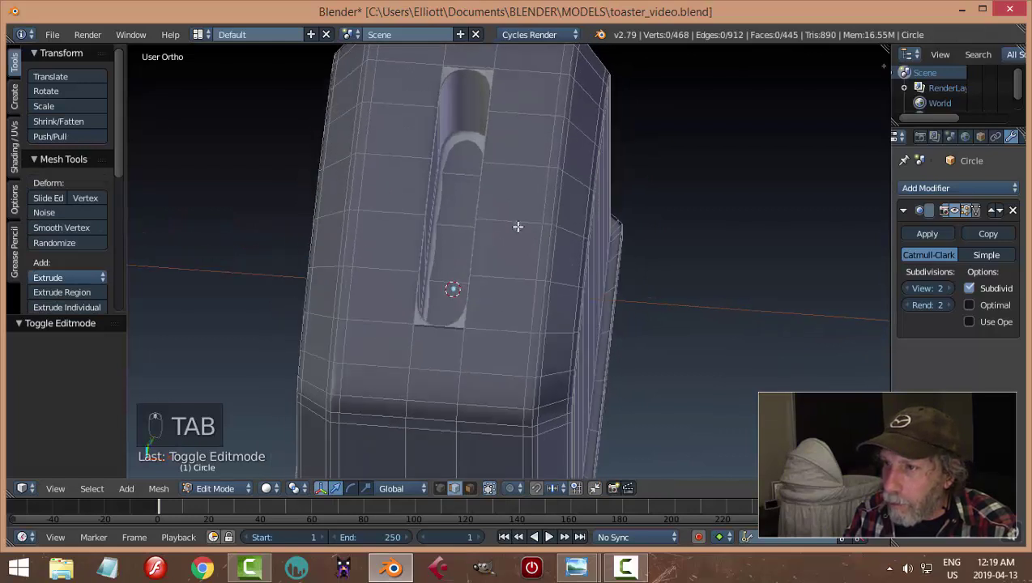
key("ctrl+Tab")
left_click(455, 214)
left_click(462, 156)
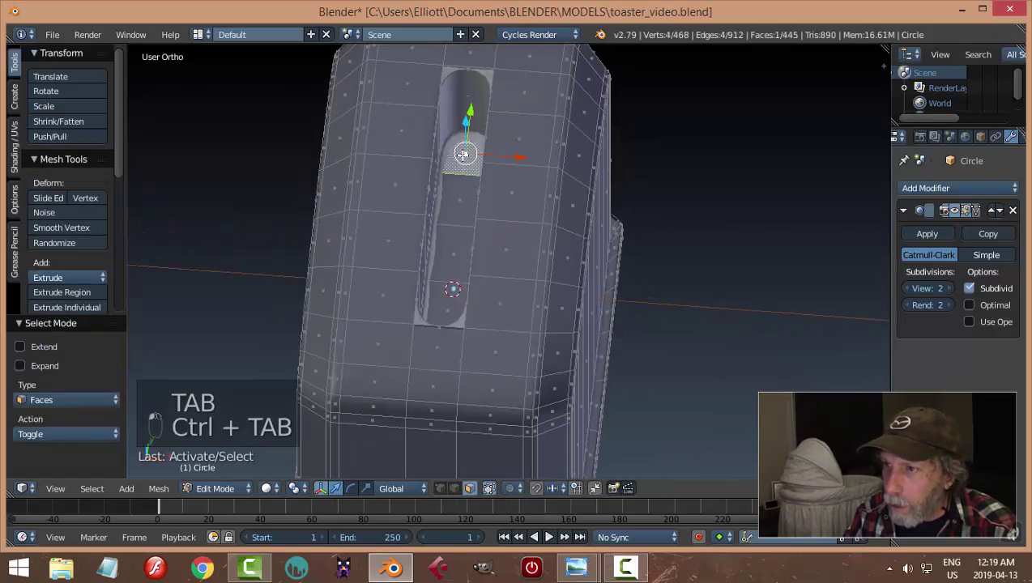
left_click(456, 198, "shift")
left_click(455, 248, "shift")
left_click(444, 306, "shift")
middle_click_drag(559, 255, 461, 339)
left_click(461, 394, "shift")
middle_click_drag(461, 394, 581, 277)
key("x")
left_click(579, 351)
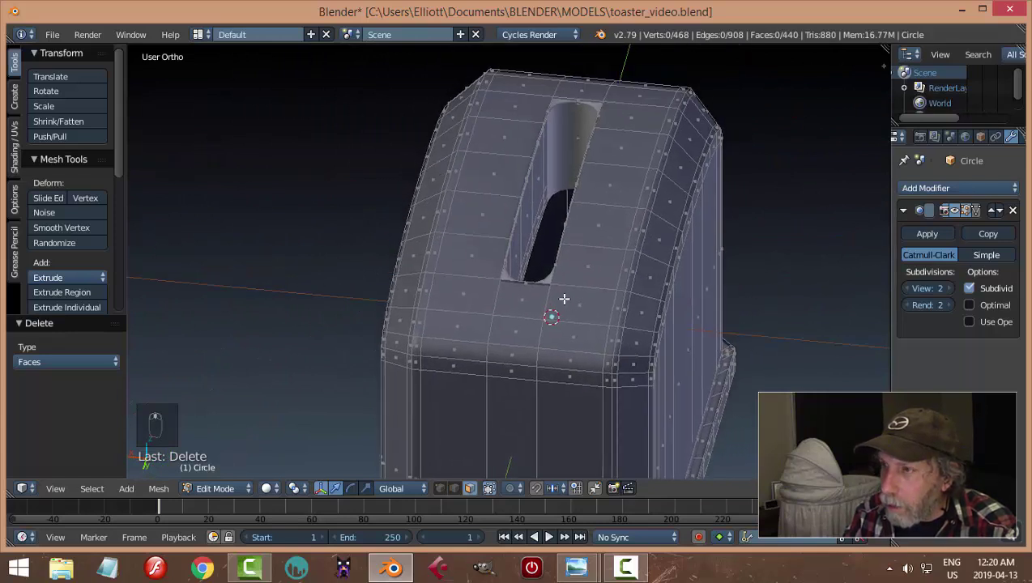
Inspect the open slot in object mode with nothing selected, and save the file.
key("Tab")
middle_click_drag(507, 246, 805, 254)
key("a")
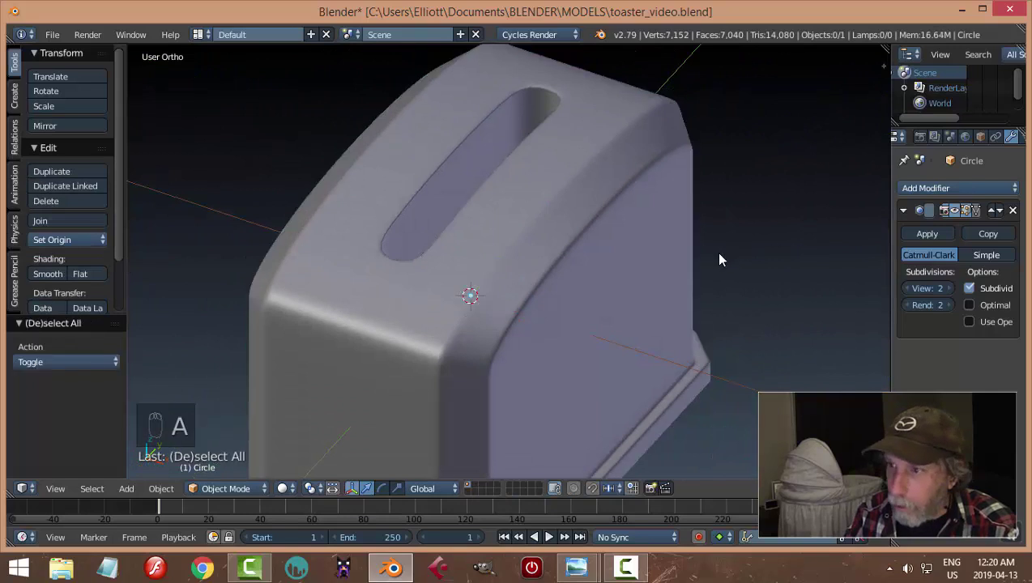
middle_click_drag(720, 260, 639, 237)
key("ctrl+s")
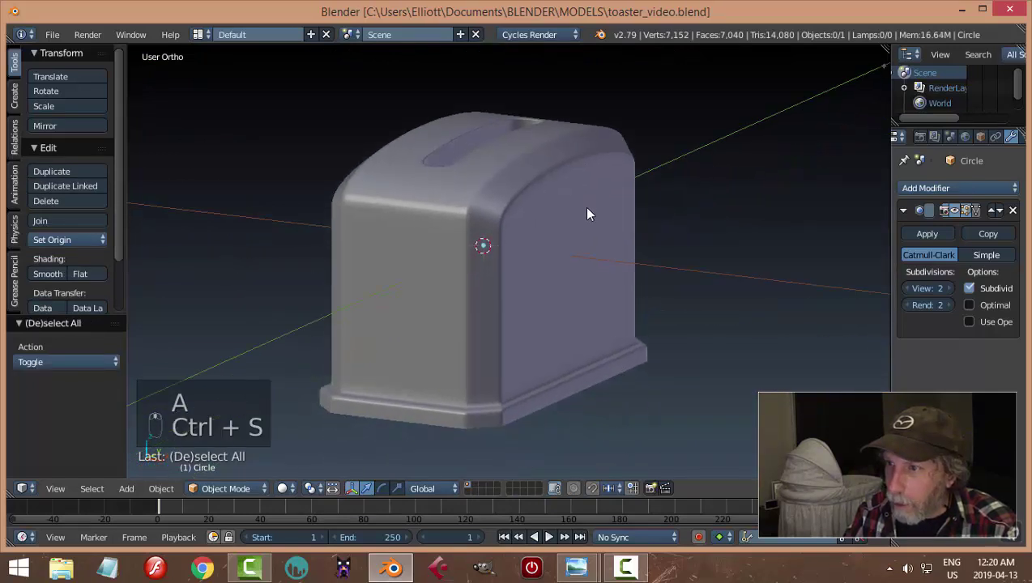
middle_click_drag(589, 214, 611, 297)
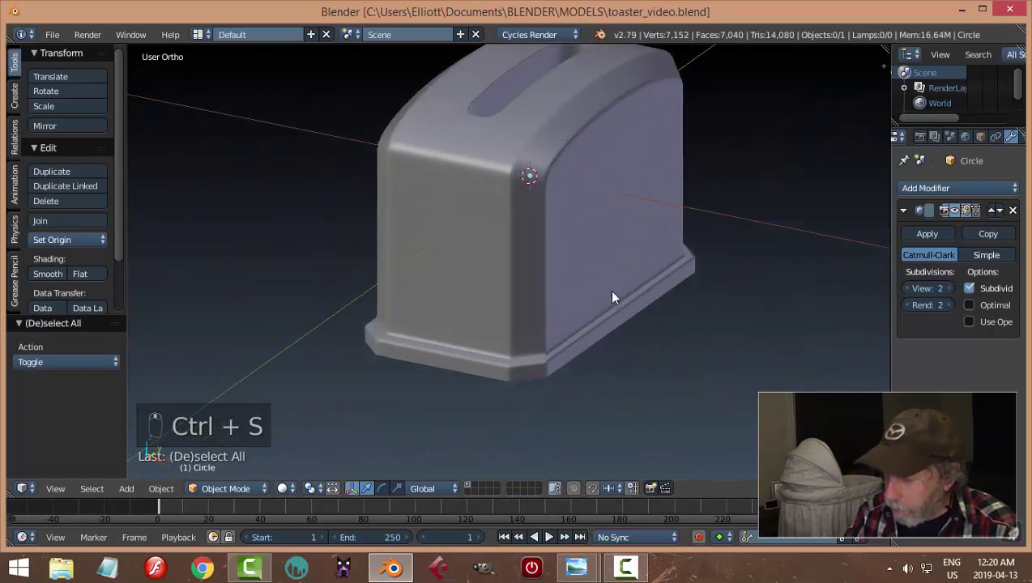
View the toaster straight from the front and enter edit mode.
key("KP_1")
key("Tab")
left_click(716, 289)
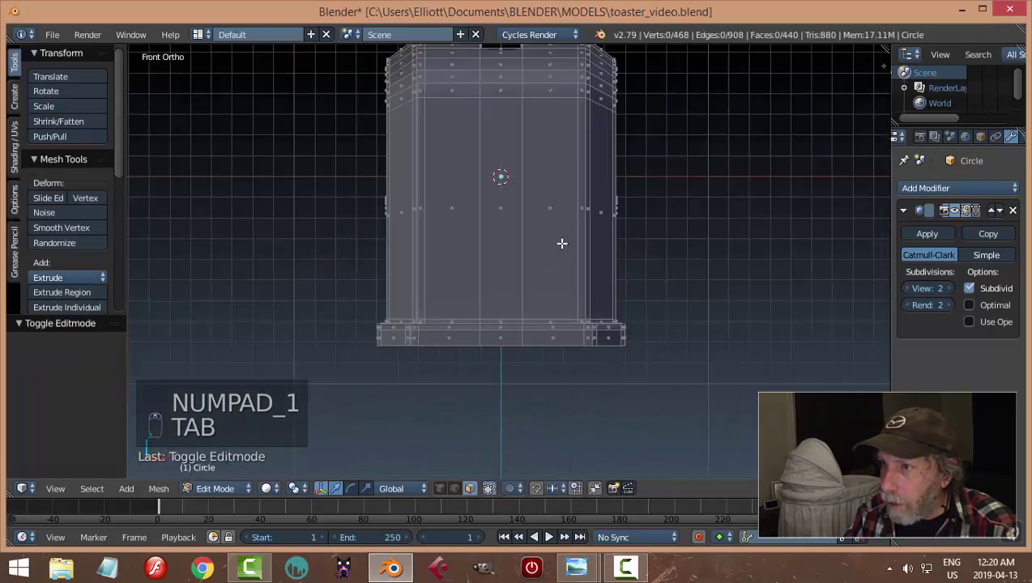
Try an inset of about 0.08 on the tall middle face of the toaster's front end, and undo the inset and face selection.
middle_click_drag(562, 243, 524, 260)
right_click(539, 243)
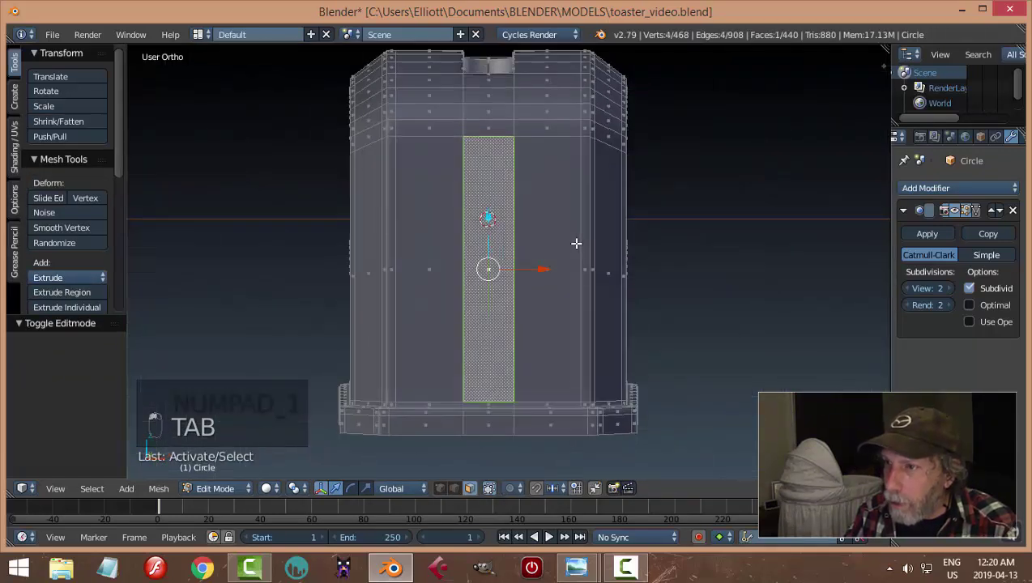
key("i")
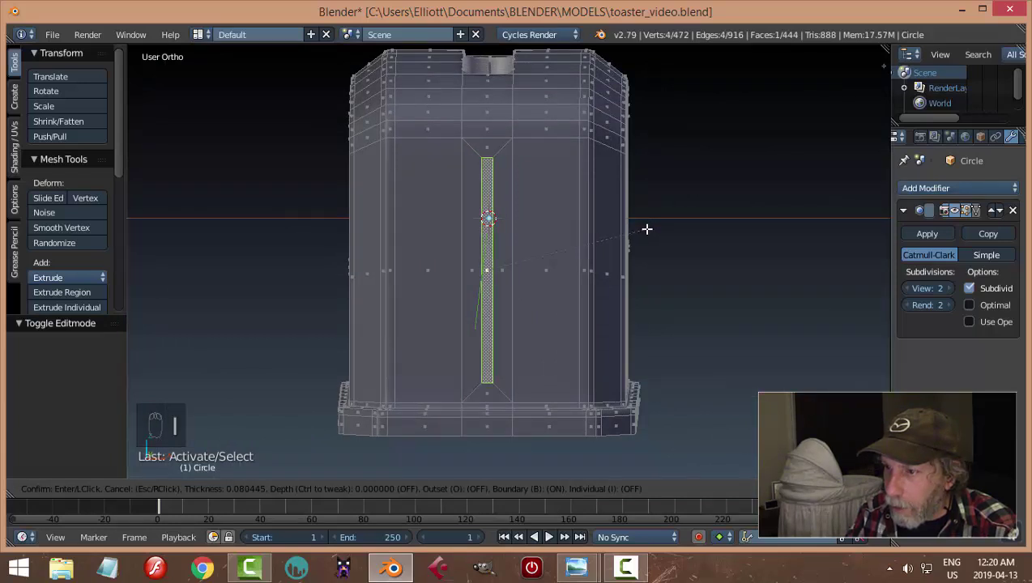
left_click(646, 229)
middle_click_drag(555, 219, 534, 224)
key("ctrl+z")
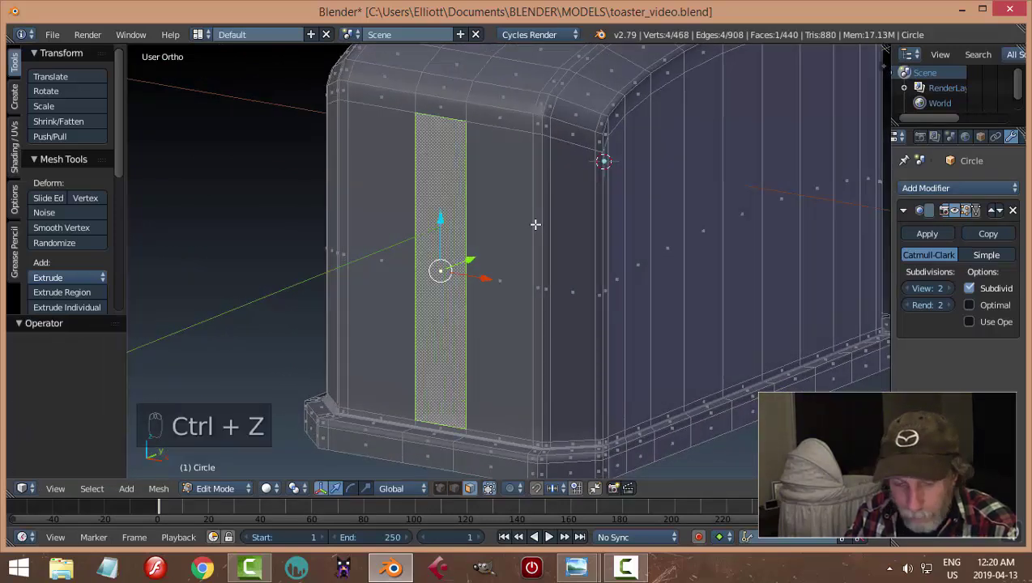
key("ctrl+z")
Select the entire toaster mesh and remove doubled vertices.
key("a")
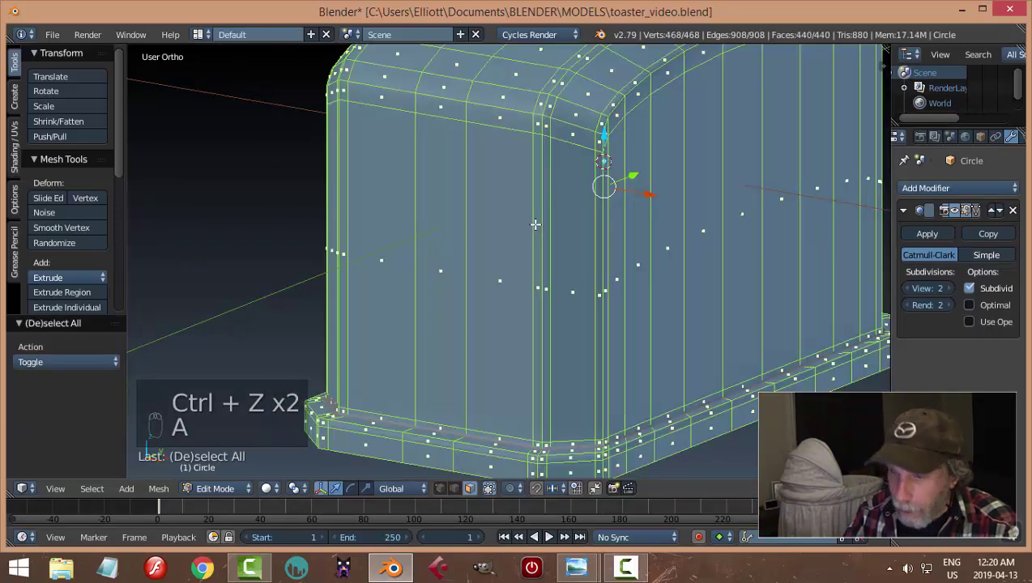
key("w")
left_click(535, 226)
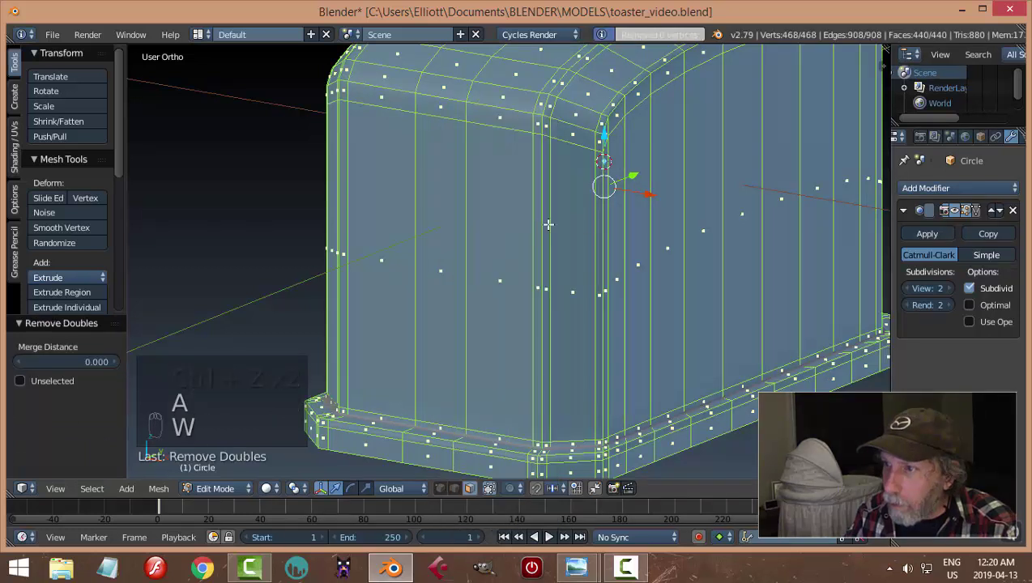
Clear the selection and add two horizontal loop cuts around the toaster body, one low and one in the upper half.
key("a")
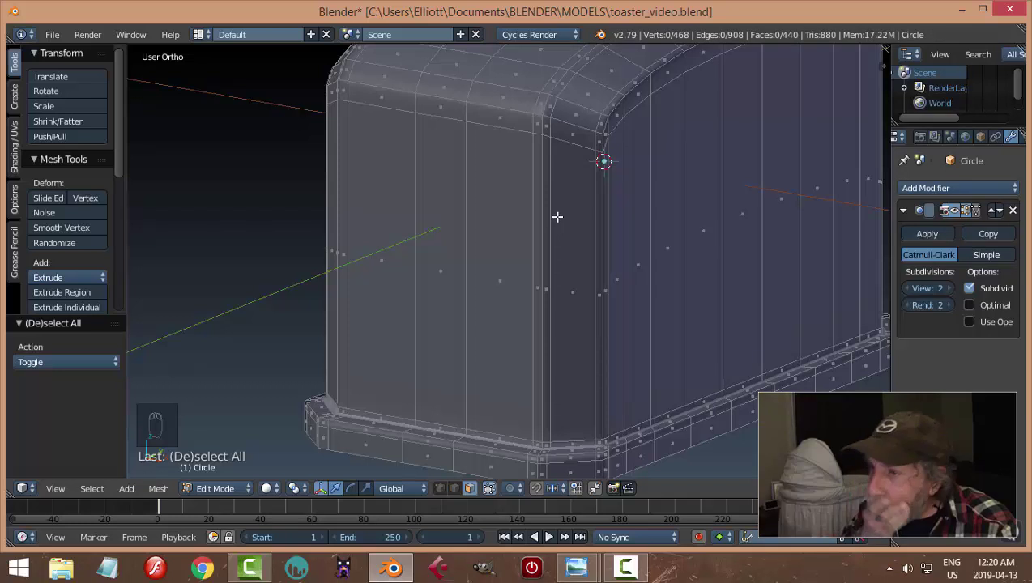
key("ctrl+r")
left_click(588, 260)
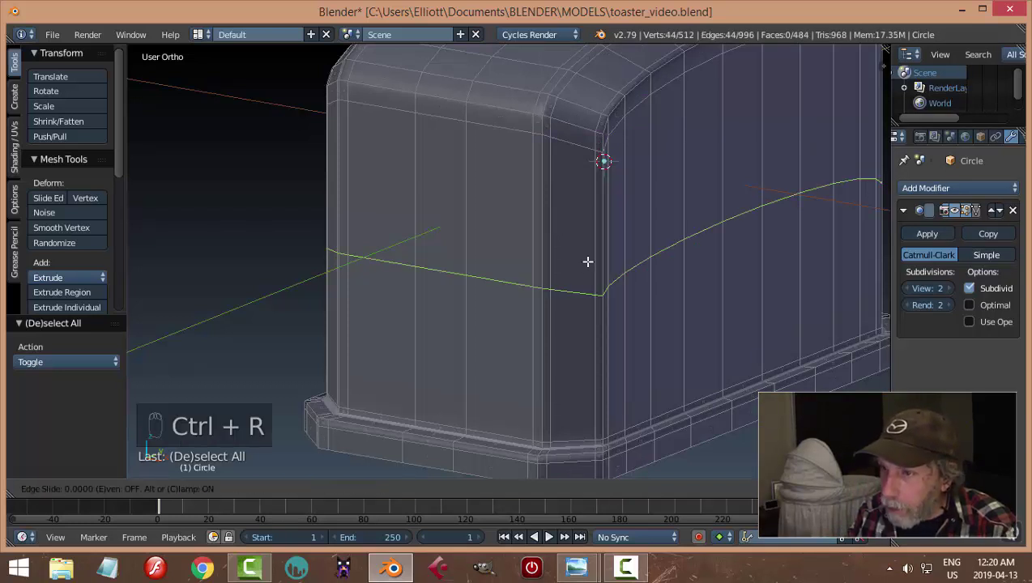
left_click(601, 348)
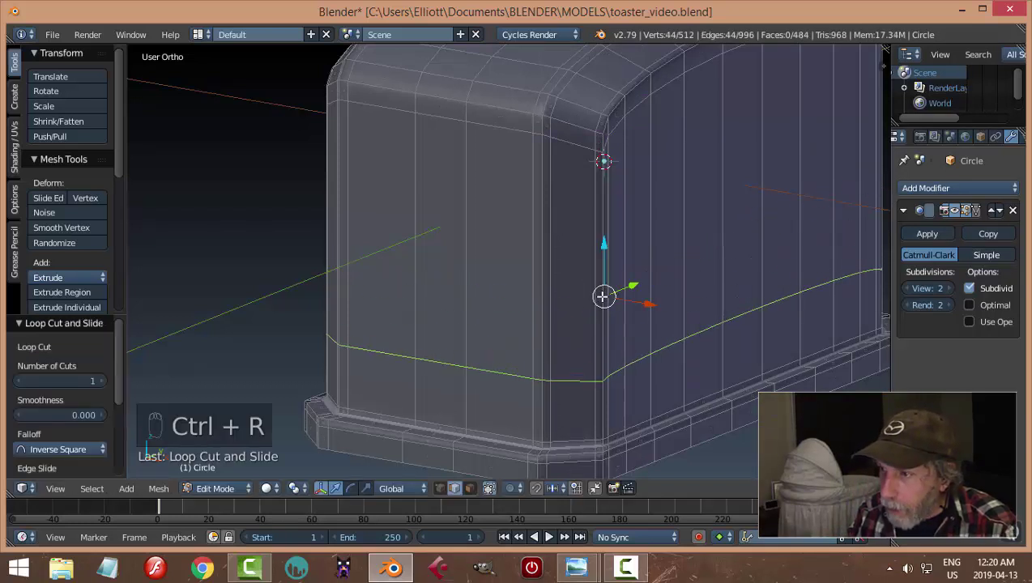
key("ctrl+r")
left_click(603, 295)
left_click(601, 257)
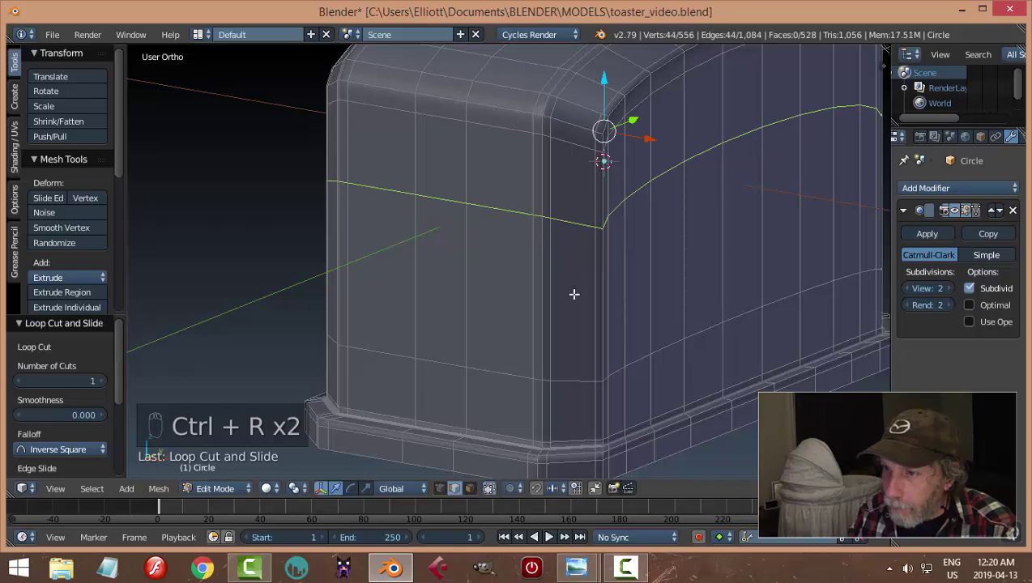
Raise the upper and then the lower new edge loop vertically along Z, leaving nothing selected.
key("a")
right_click(503, 213, "alt")
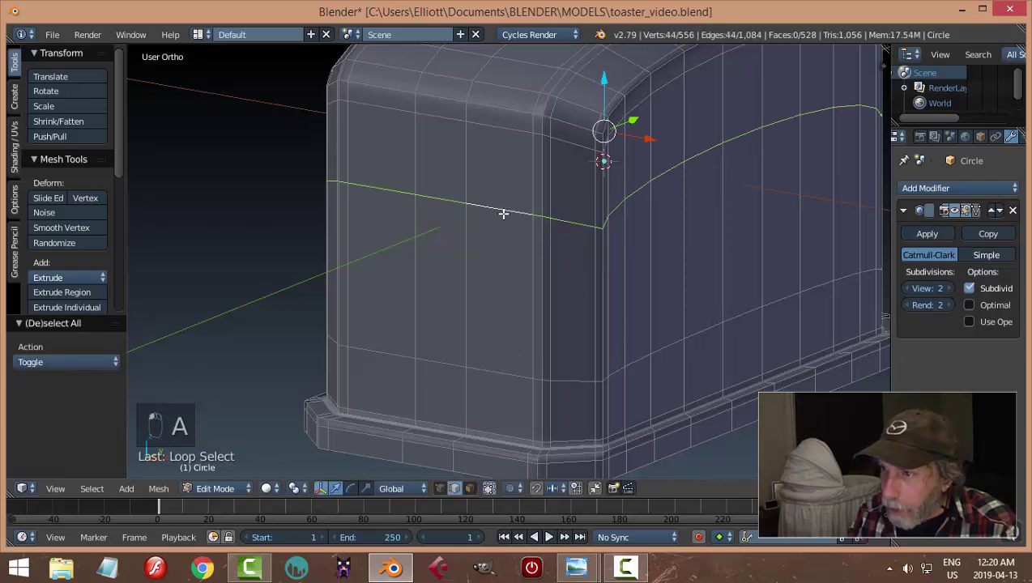
left_click_drag(610, 83, 610, 72)
key("a")
right_click(481, 370, "alt")
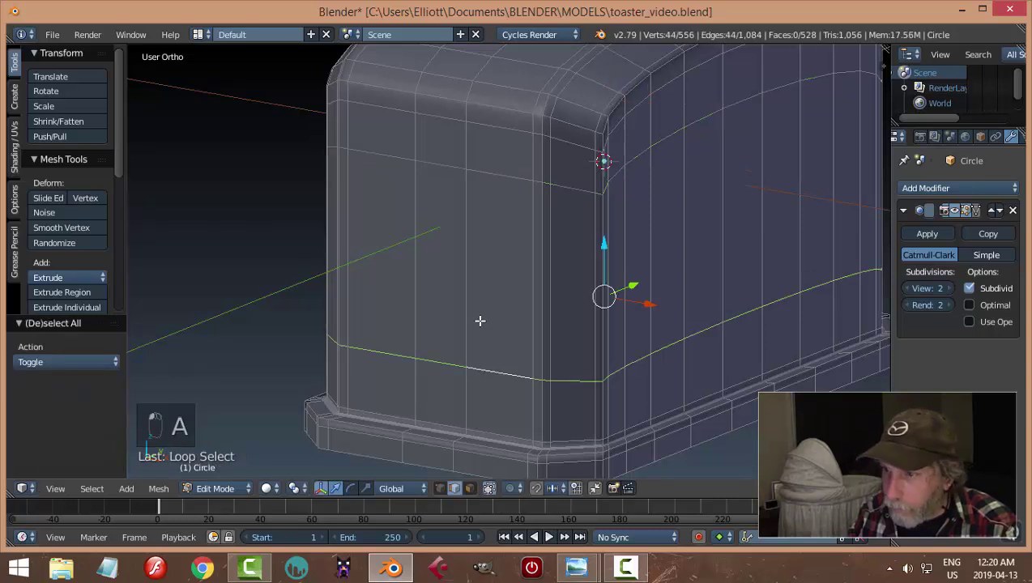
left_click_drag(601, 245, 607, 199)
key("a")
Inset the middle face of the toaster's front end by about 0.086 in face select mode.
key("ctrl+Tab")
left_click(478, 240)
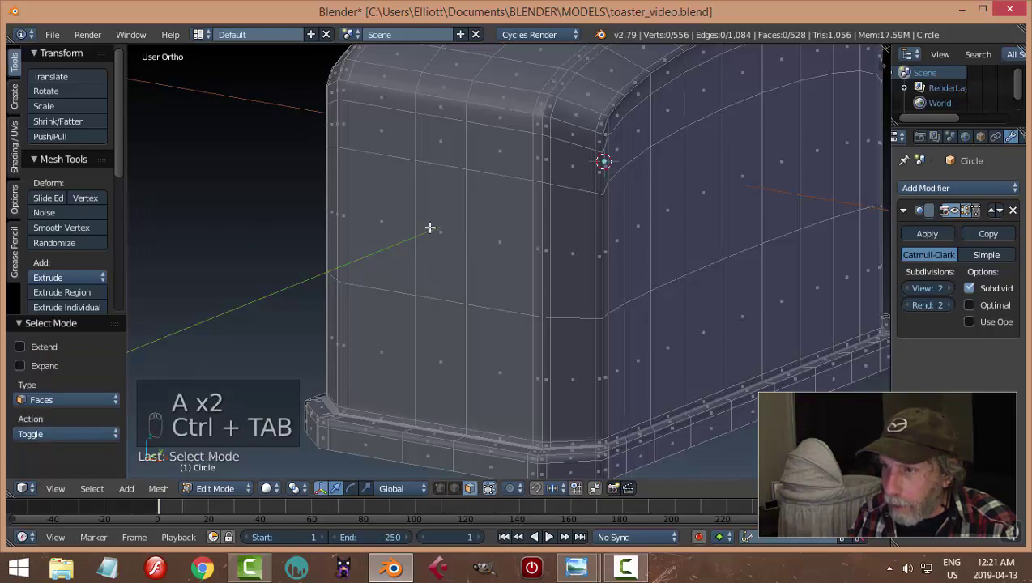
right_click(430, 228)
middle_click_drag(429, 227, 647, 239)
key("i")
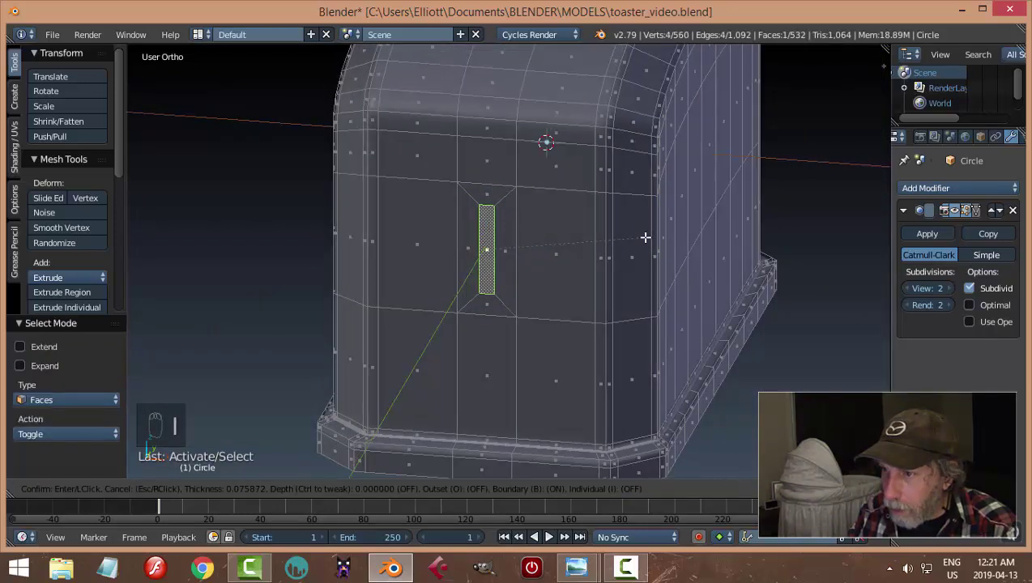
left_click(643, 237)
middle_click_drag(642, 237, 556, 285)
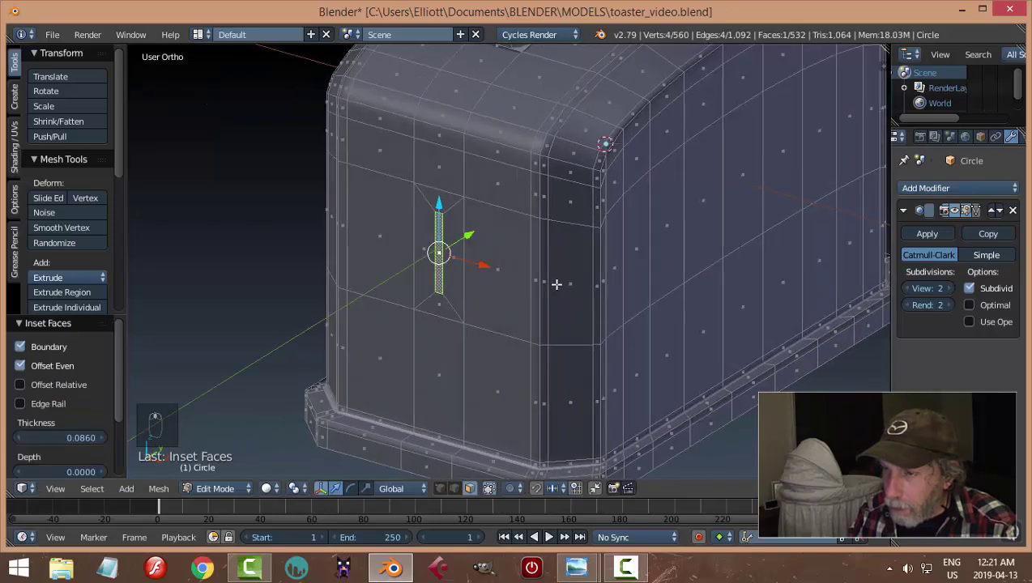
Stretch the narrow inset face vertically by scaling it about 1.314 along Z.
key("s")
key("z")
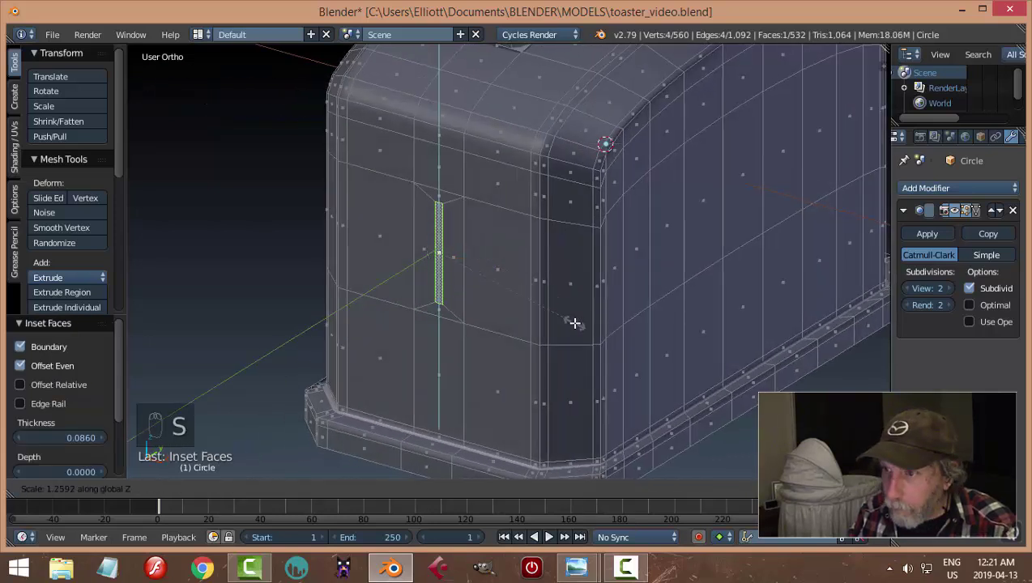
left_click(578, 331)
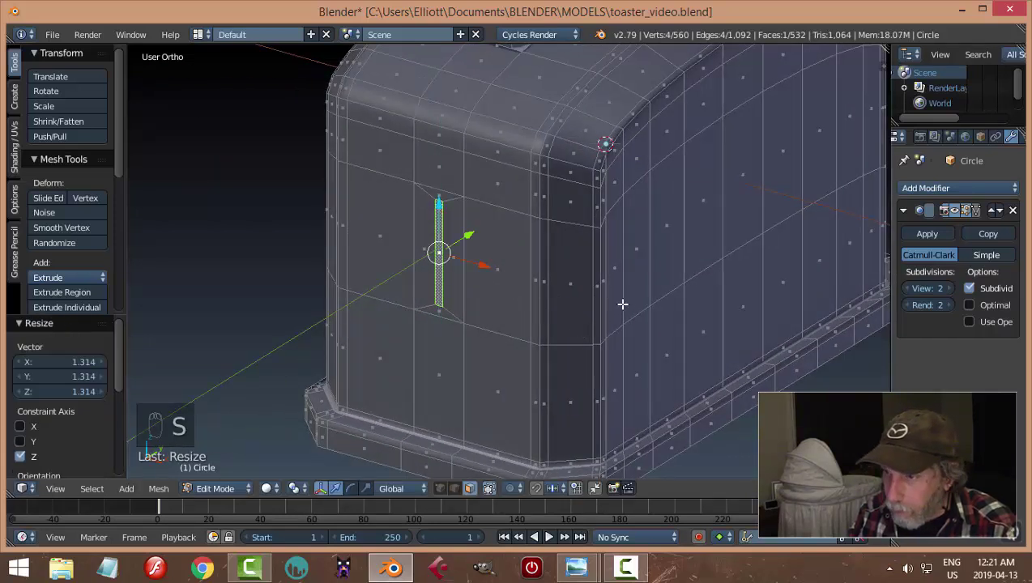
middle_click_drag(622, 303, 640, 276)
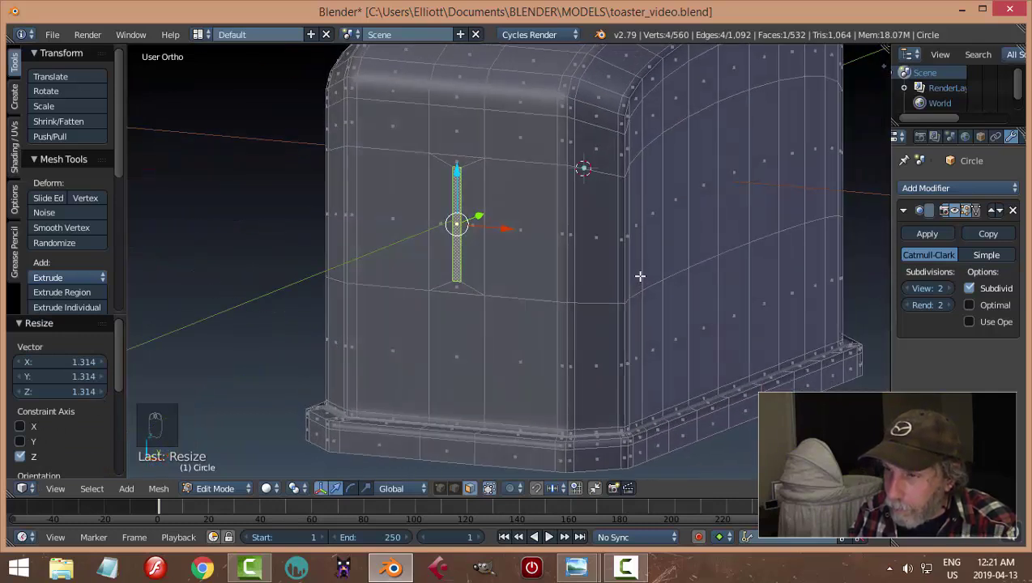
Lower the edge loop beneath the inset face along Z in edge select mode, and clear the selection.
key("a")
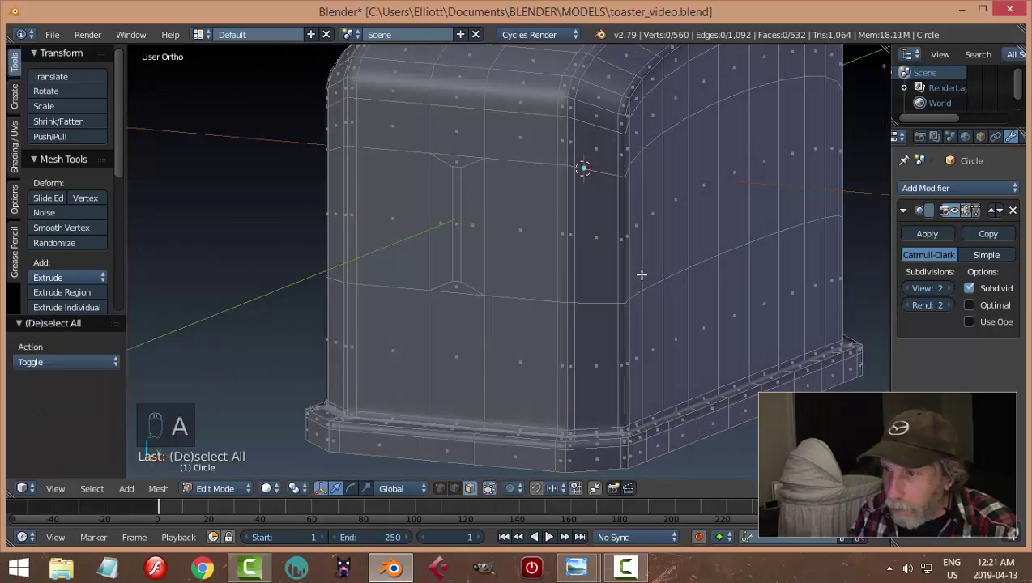
key("ctrl+Tab")
left_click(596, 261)
right_click(536, 299, "alt")
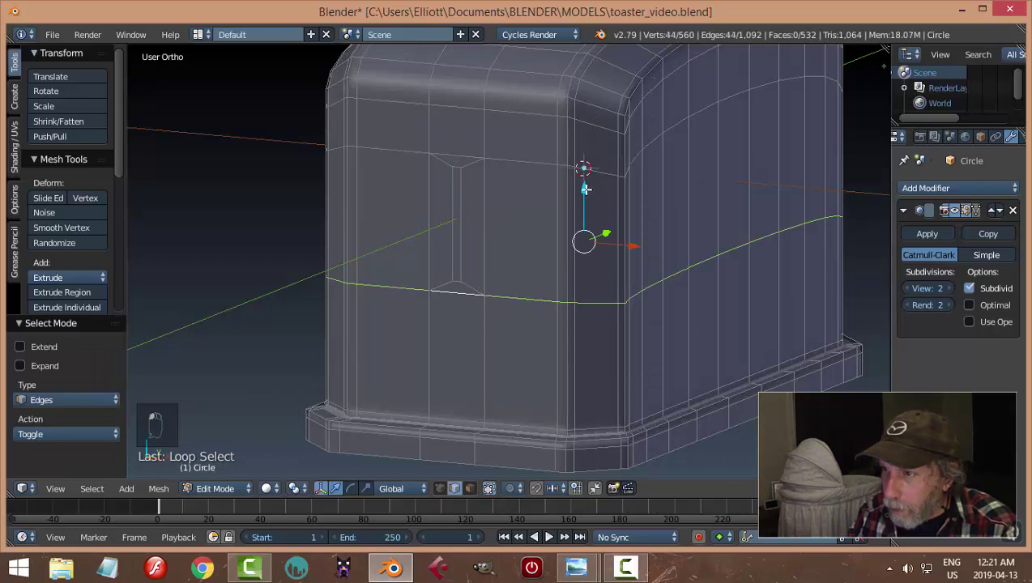
left_click_drag(583, 188, 587, 216)
key("a")
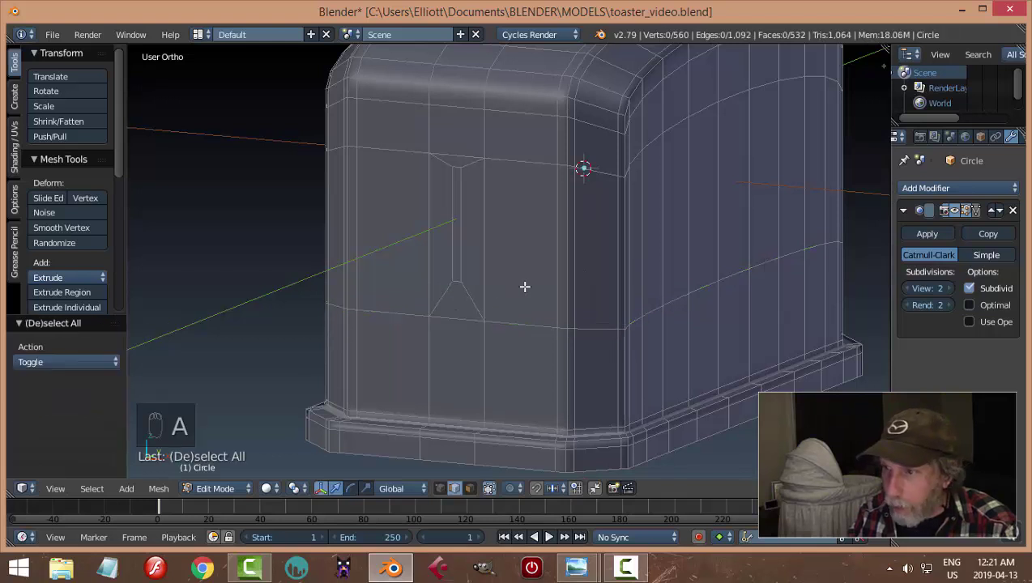
Move the narrow inset face down about 0.07, scale it about 1.18 along Z and nudge it slightly up.
key("ctrl+Tab")
left_click(490, 300)
right_click(457, 217)
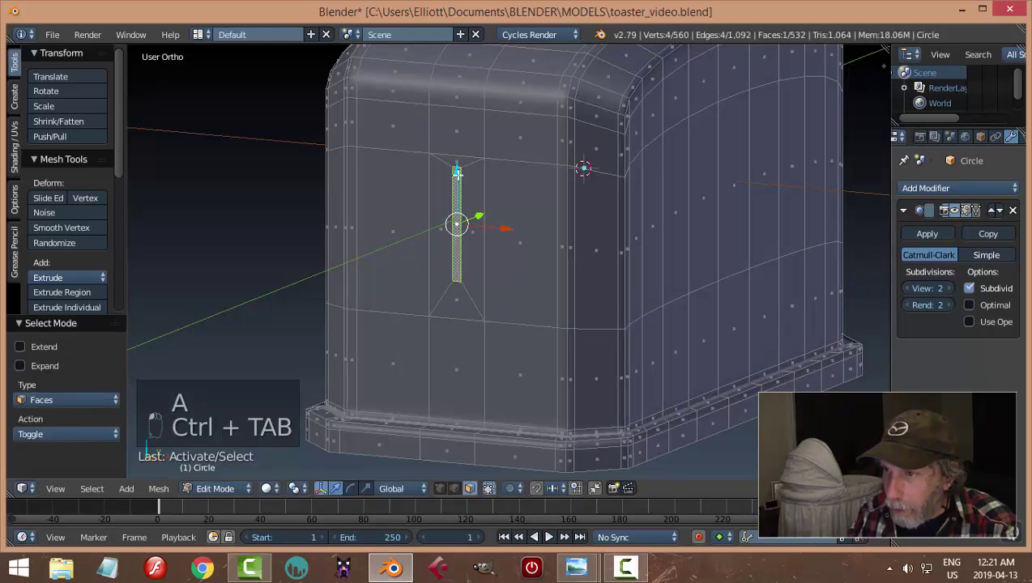
left_click_drag(458, 173, 460, 198)
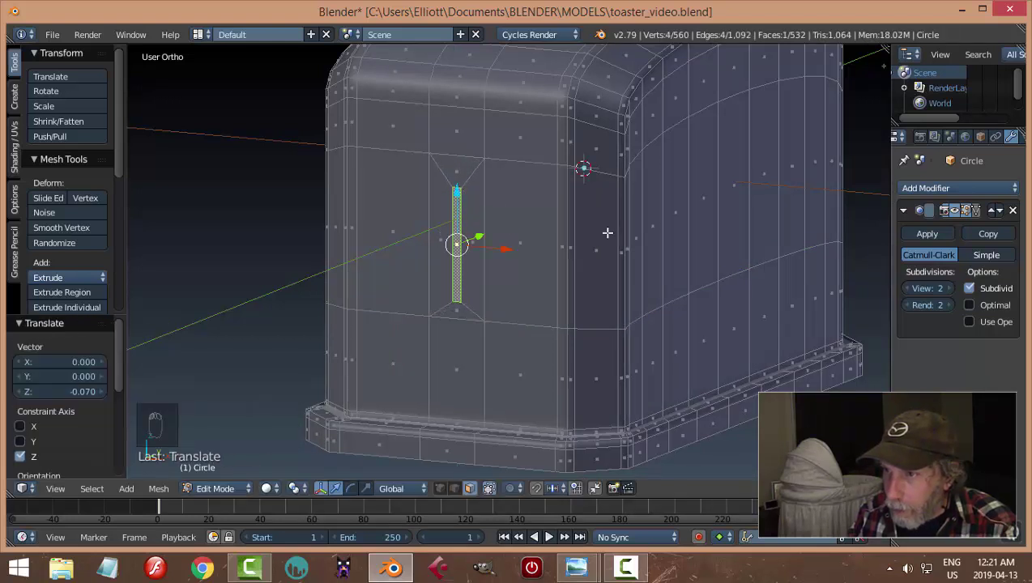
key("s")
key("z")
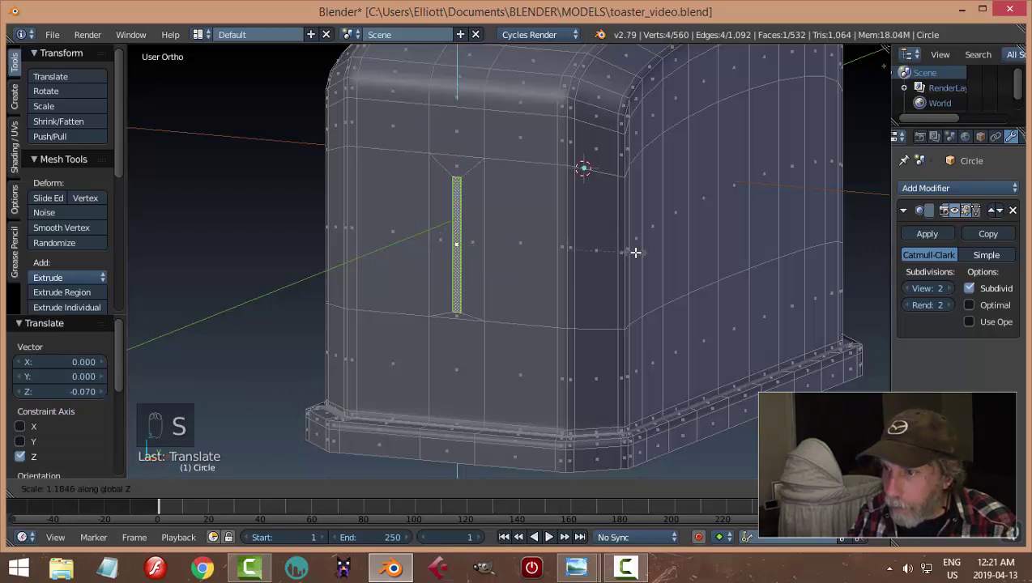
left_click(636, 253)
left_click_drag(458, 188, 459, 182)
Extrude the narrow face into the body twice along Y, about 0.006 and then about 0.089.
scroll(629, 229, "up", 3)
middle_click_drag(630, 229, 538, 272)
key("e")
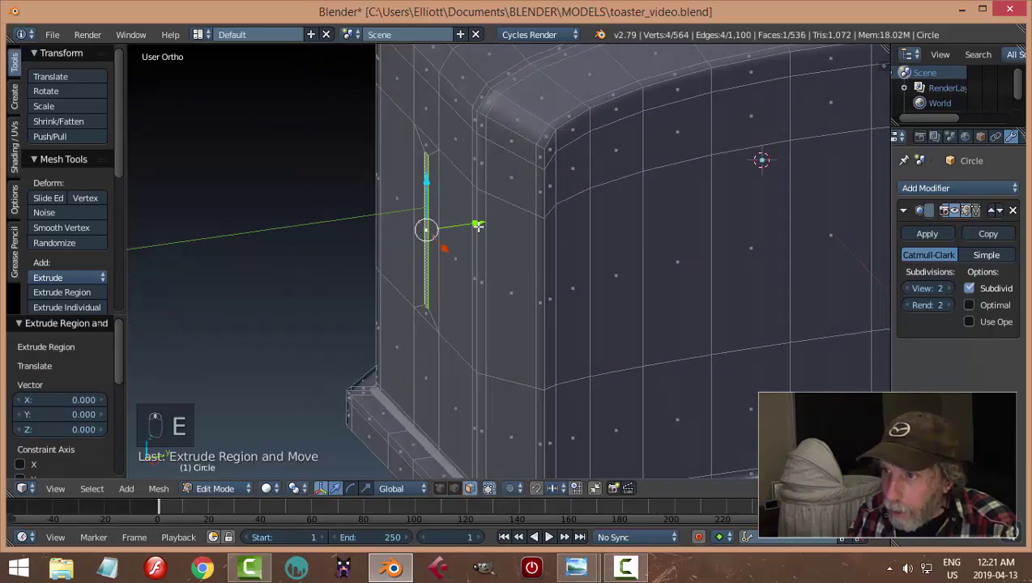
left_click_drag(478, 226, 482, 230)
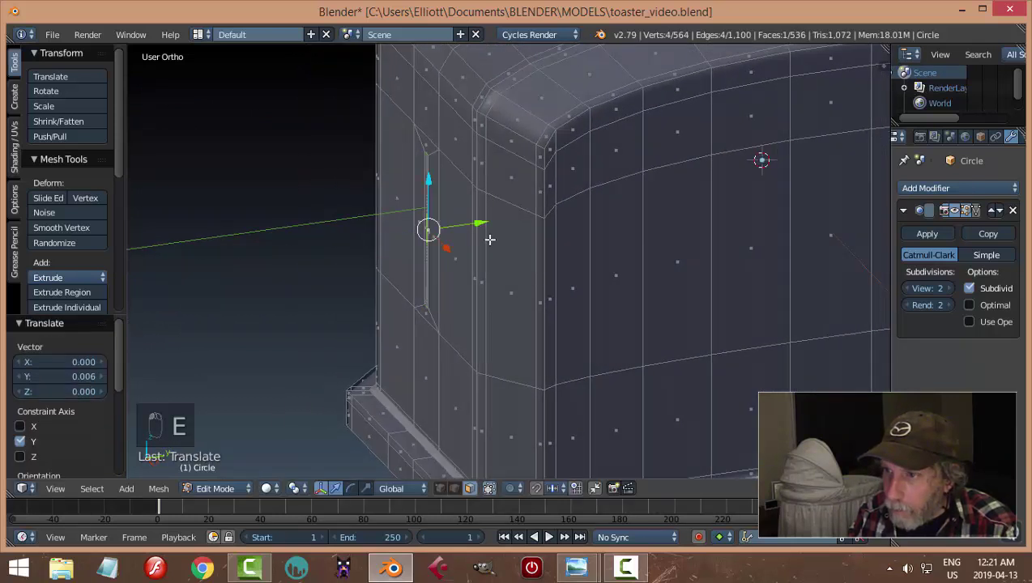
key("e")
left_click(512, 222)
middle_click_drag(512, 222, 529, 253)
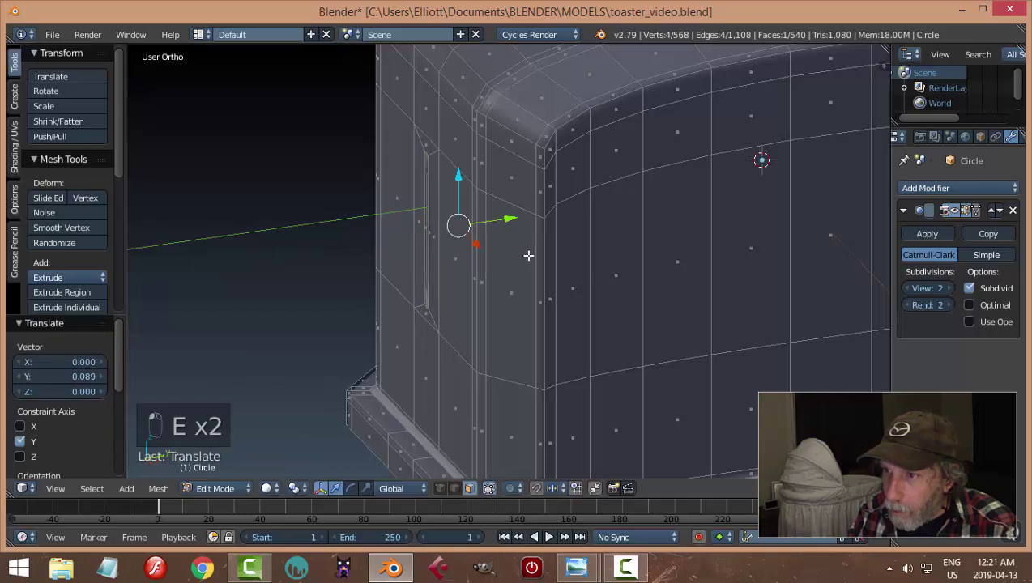
Delete the face at the back of the front-end slot to open it into the body.
scroll(624, 238, "up", 2)
key("x")
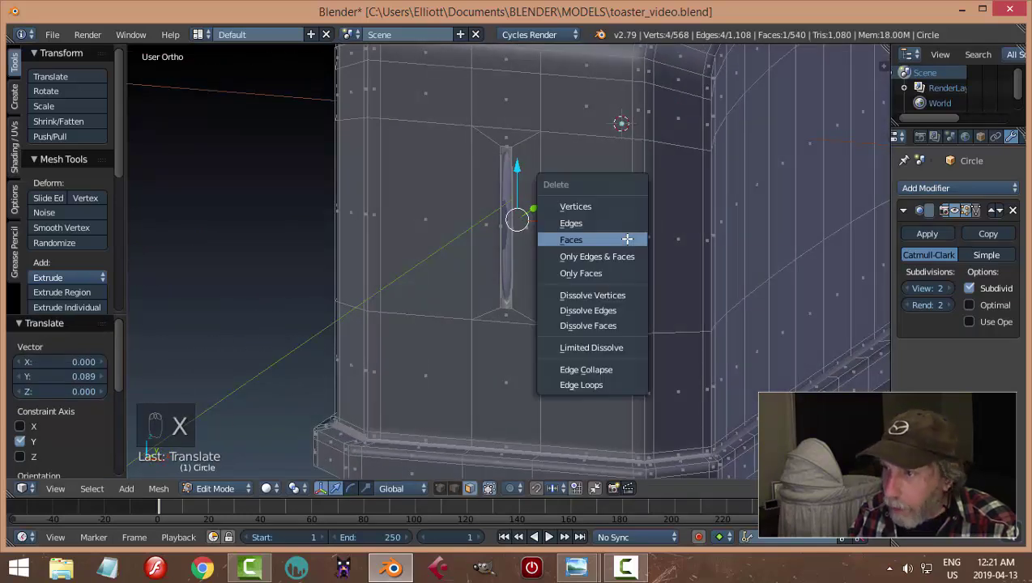
left_click(600, 240)
Add a loop cut around the front slot and slide it close to the slot's opening.
scroll(585, 244, "up", 2)
middle_click_drag(585, 243, 535, 298)
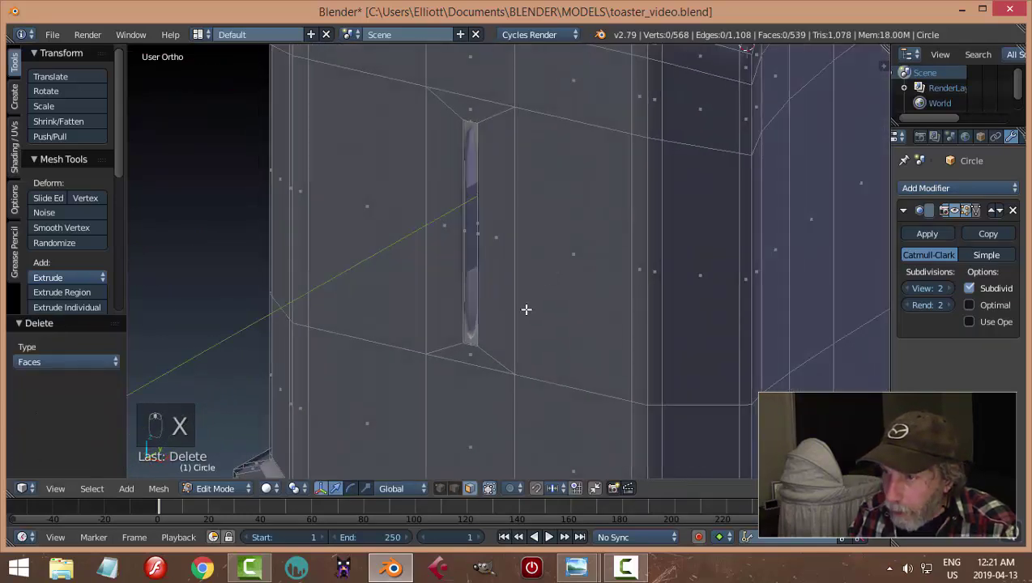
key("ctrl+shift+r")
key("Escape")
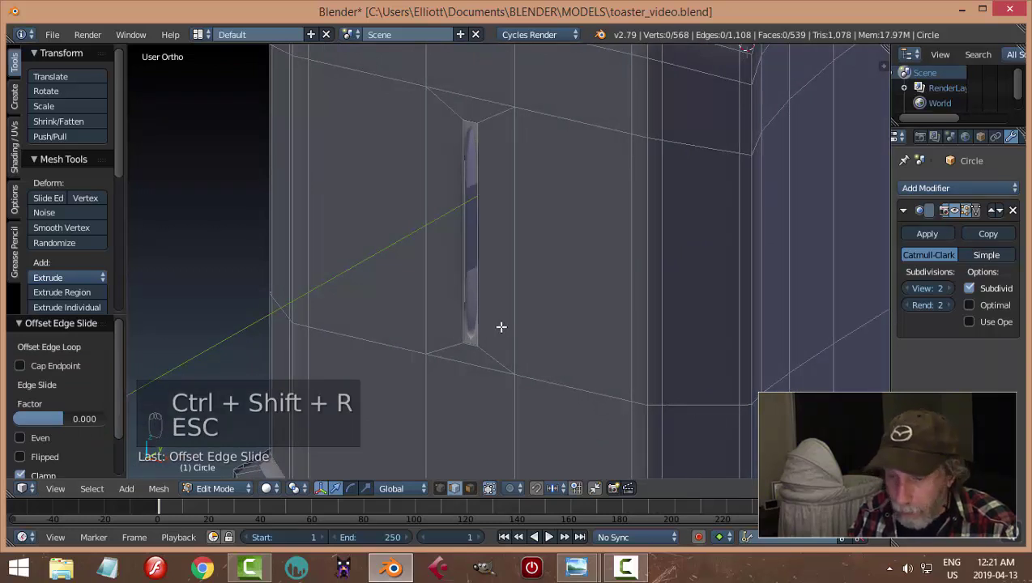
key("ctrl+r")
left_click(494, 351)
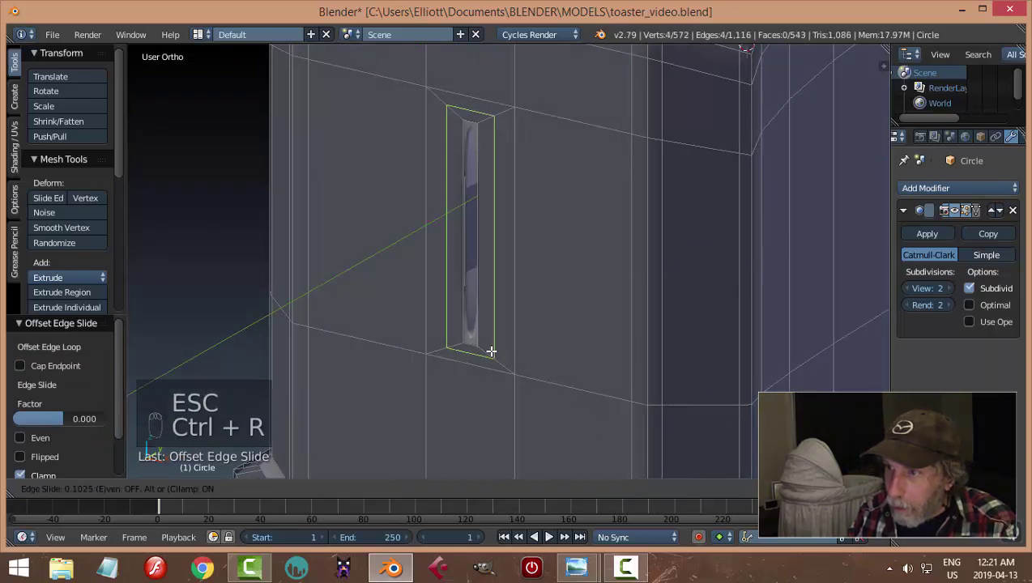
left_click(486, 349)
Add two horizontal loop cuts through the slot, sliding one near its lower end and one near its upper end.
key("ctrl+r")
left_click(511, 338)
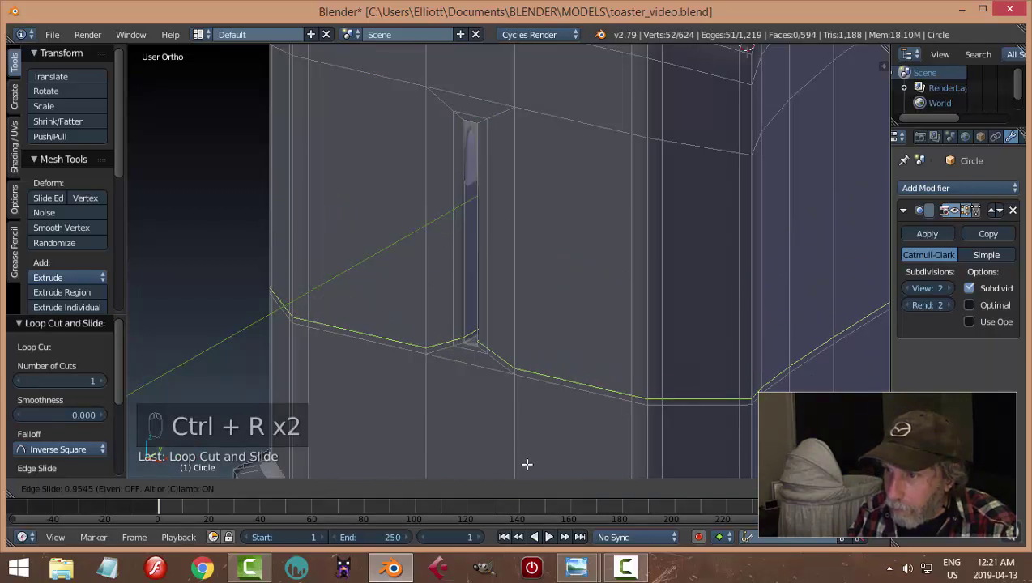
left_click(515, 410)
key("ctrl+r")
left_click(511, 250)
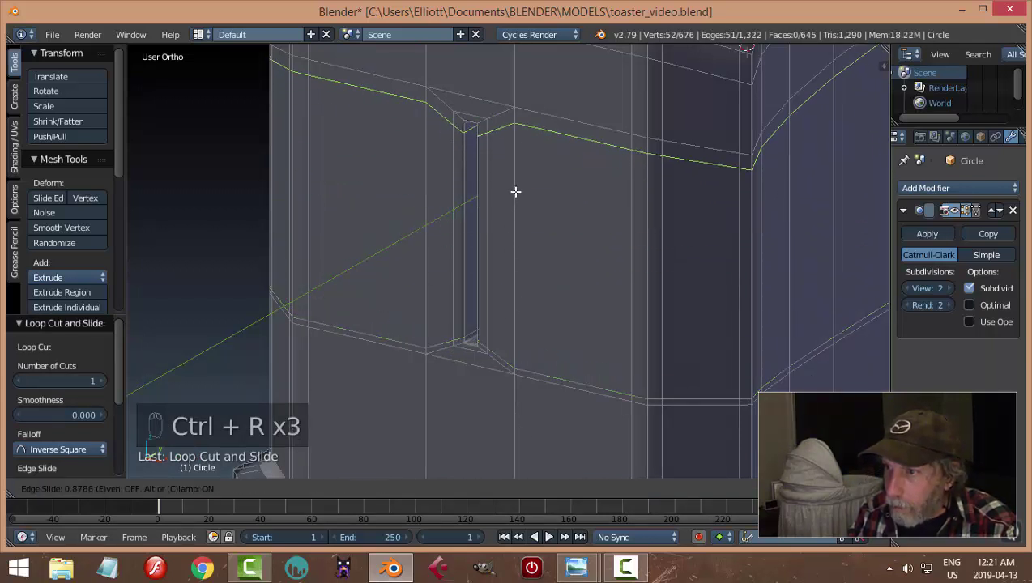
left_click(517, 188)
Inspect the smoothed front slot up close in object mode.
key("Tab")
scroll(529, 210, "down", 3)
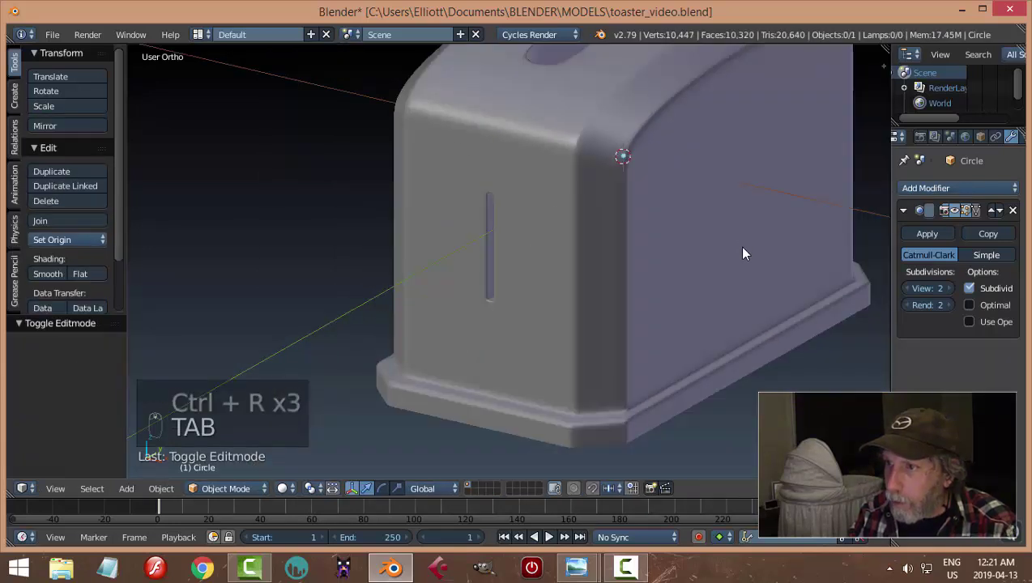
scroll(633, 203, "up", 3)
middle_click_drag(633, 203, 546, 311)
scroll(543, 305, "up", 5)
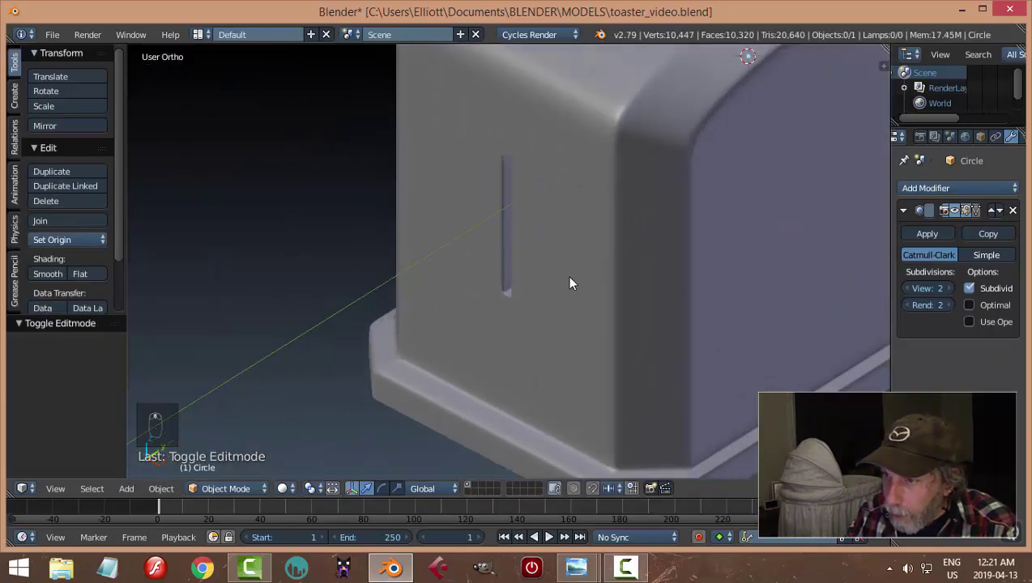
Add a loop cut around the inner walls of the front slot and slide it along their depth.
key("Tab")
left_click(637, 273)
scroll(581, 272, "up", 2)
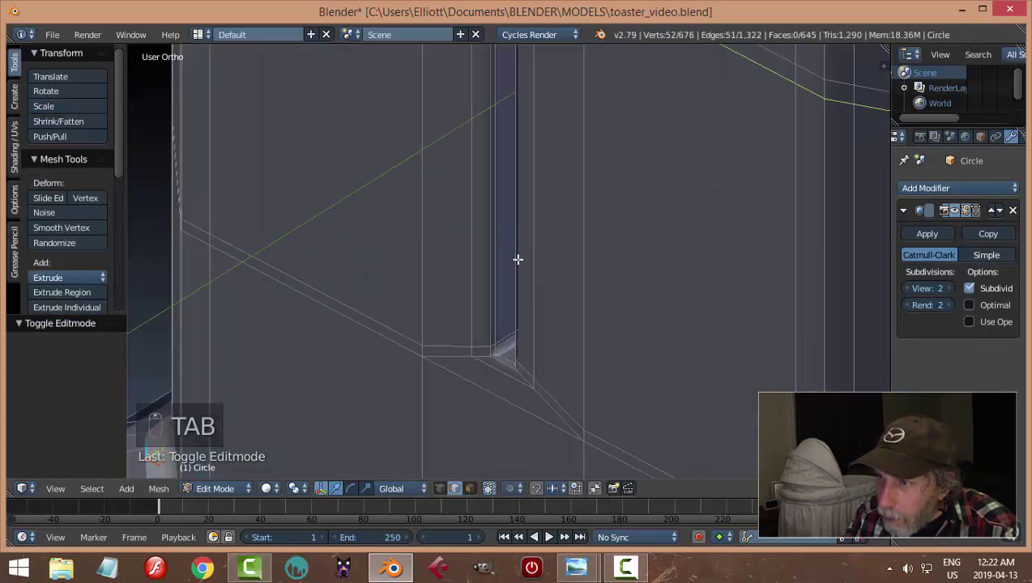
middle_click_drag(560, 288, 612, 309)
key("ctrl+r")
left_click(612, 309)
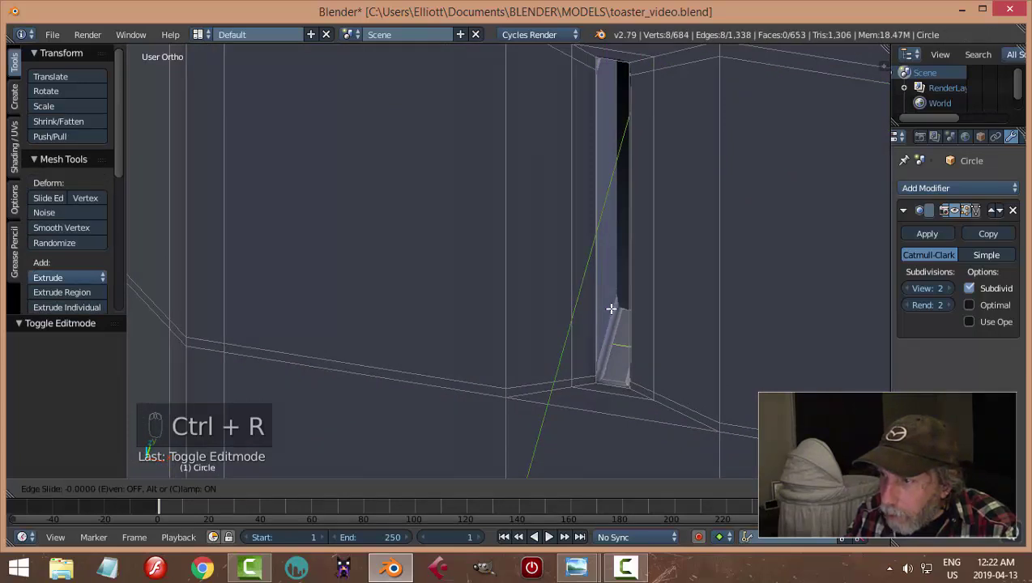
left_click(615, 287)
Check the sharpened slot in object mode with nothing selected, and save the file over the existing one.
key("Tab")
left_click(616, 284)
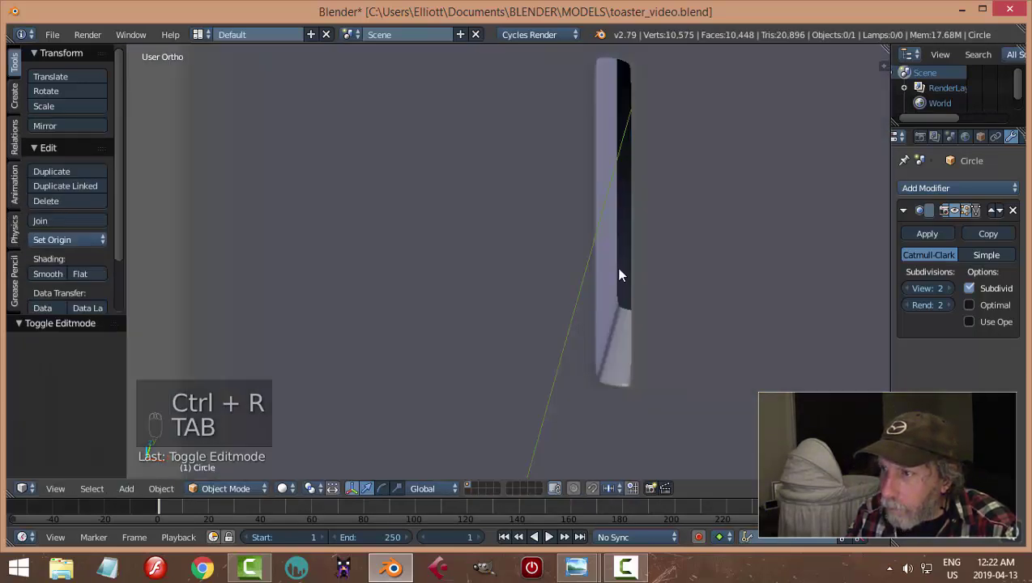
scroll(627, 272, "down", 3)
key("a")
key("a")
key("a")
scroll(626, 262, "down", 3)
middle_click_drag(626, 262, 607, 224)
key("ctrl+s")
left_click(624, 231)
Snap the 3D cursor to the selected edge loop inside the slot, clear the selection and return to object mode.
scroll(546, 233, "up", 5)
key("Tab")
left_click(653, 227)
key("shift+s")
left_click(609, 223)
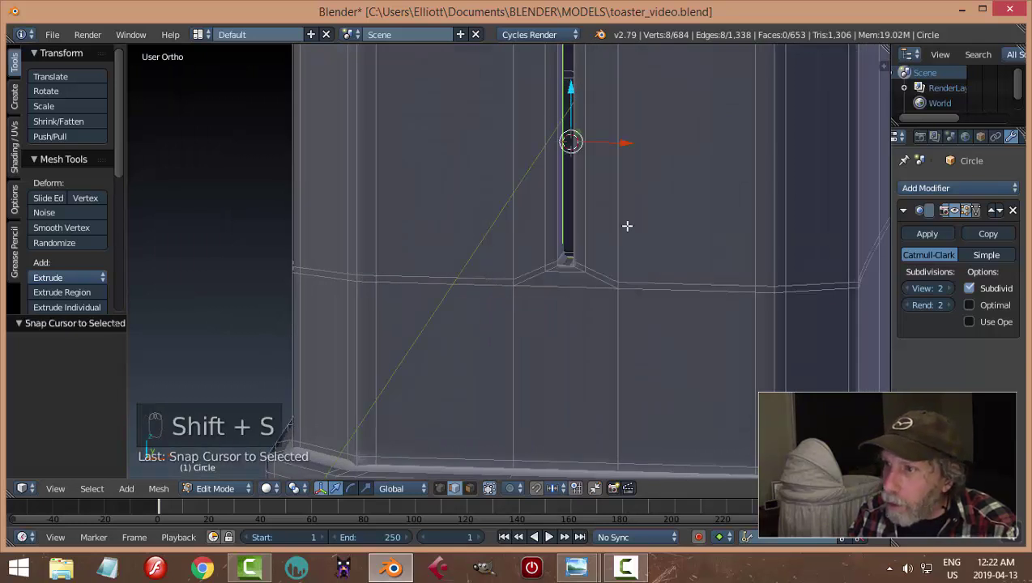
key("a")
key("Tab")
left_click(567, 232)
Add a plane at the 3D cursor in the front slot and rotate it 90° about the Y axis.
scroll(670, 215, "down", 2)
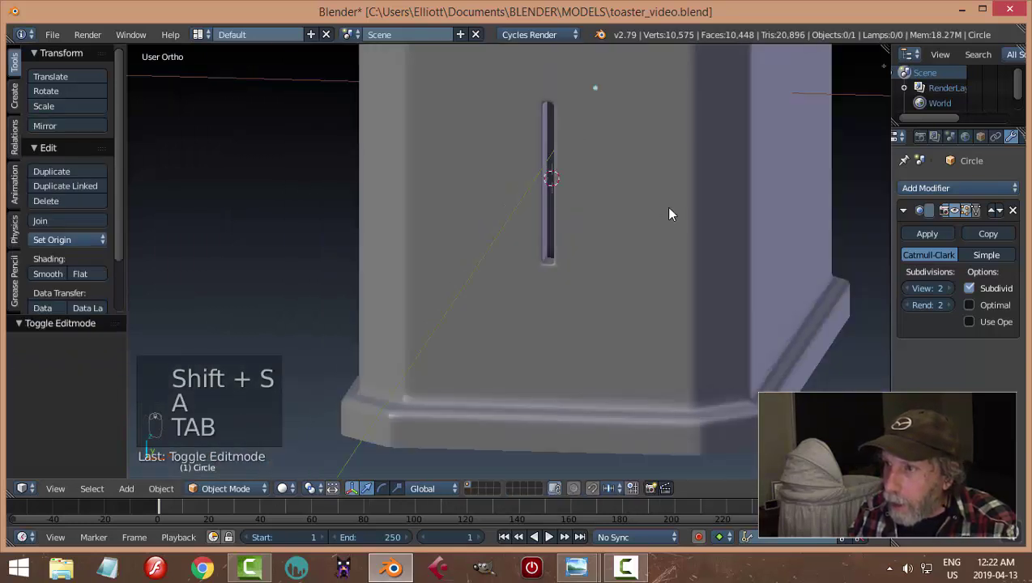
key("shift+a")
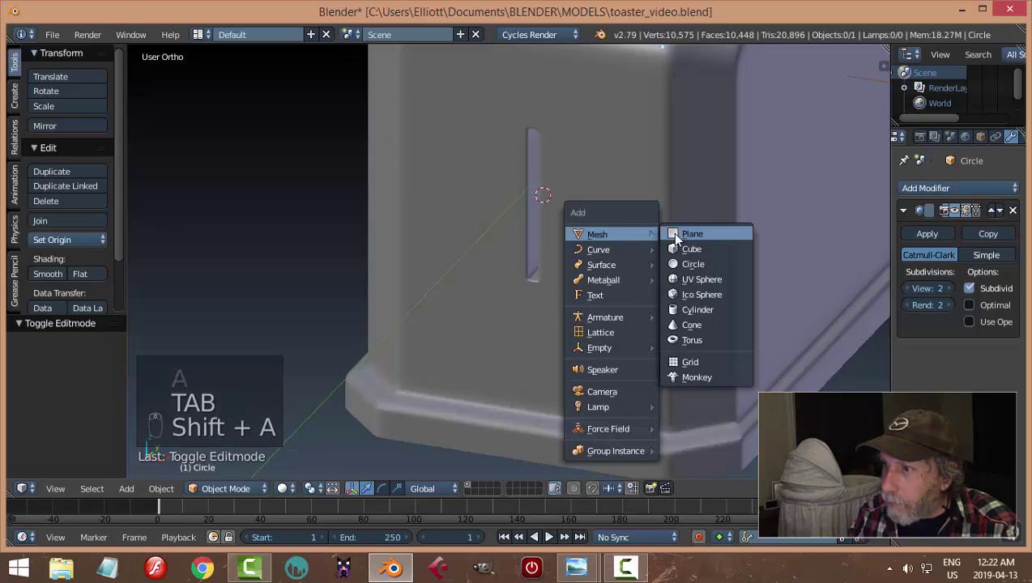
left_click(676, 234)
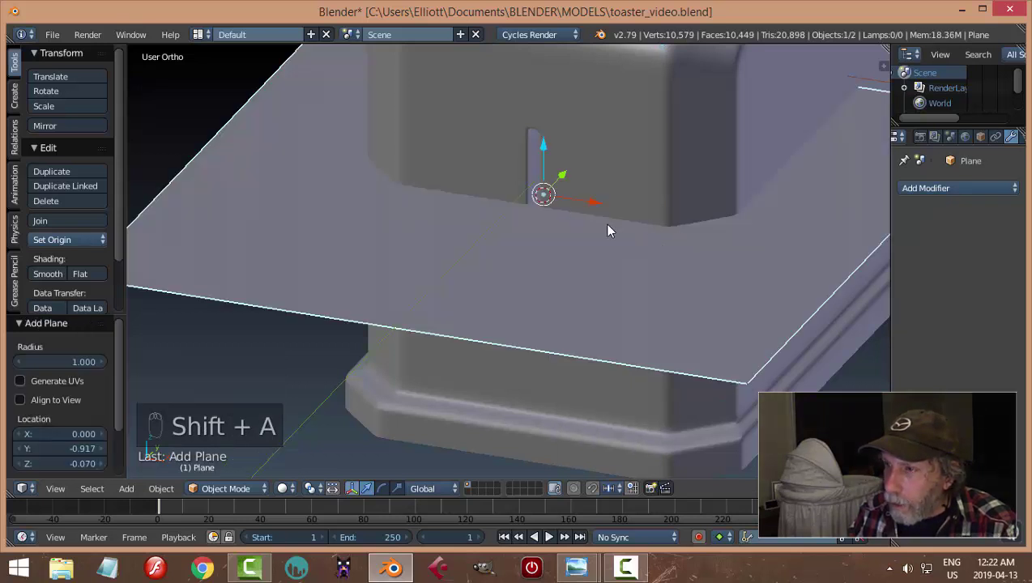
key("r")
key("y")
key("9")
key("0")
key("Return")
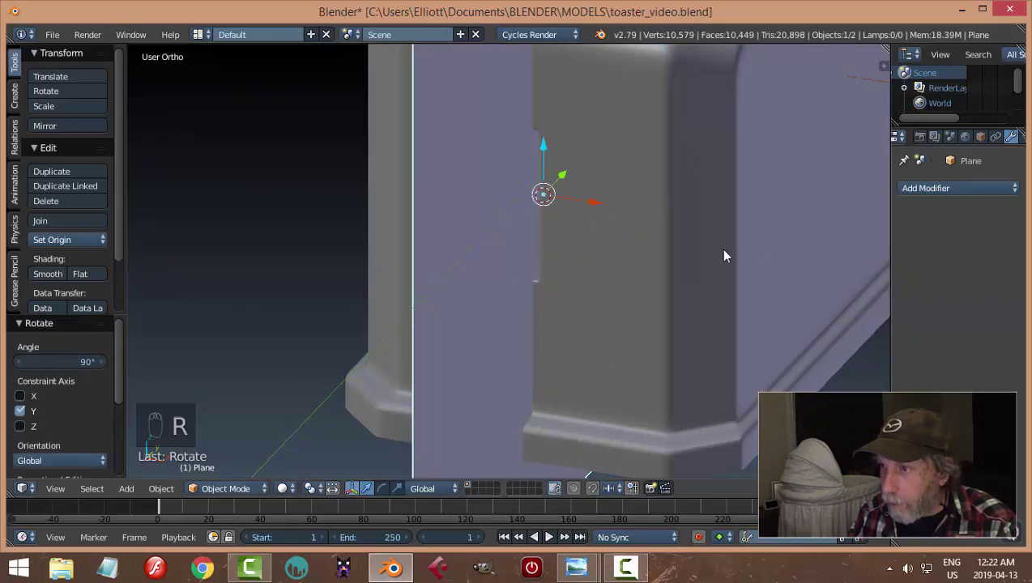
In edit mode, scale the whole plane to about 0.042 and move it about -0.242 along Y, out in front of the slot.
key("Tab")
scroll(802, 247, "down", 5)
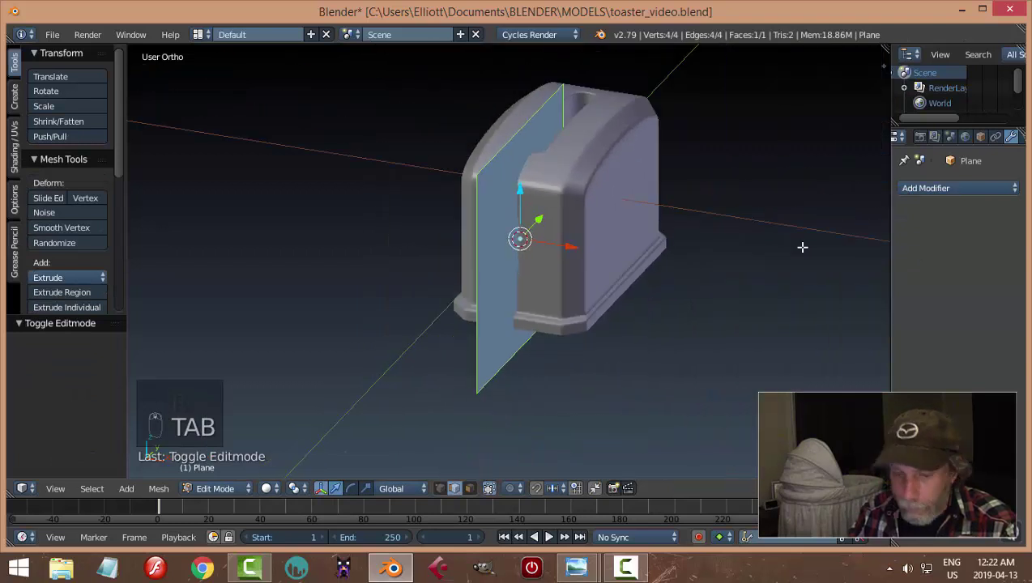
key("s")
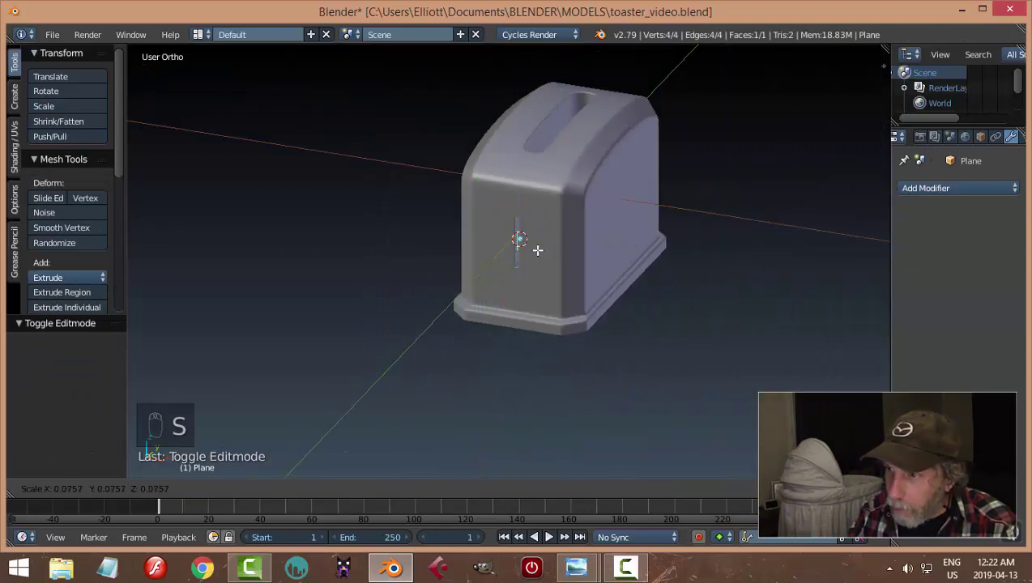
left_click(528, 246)
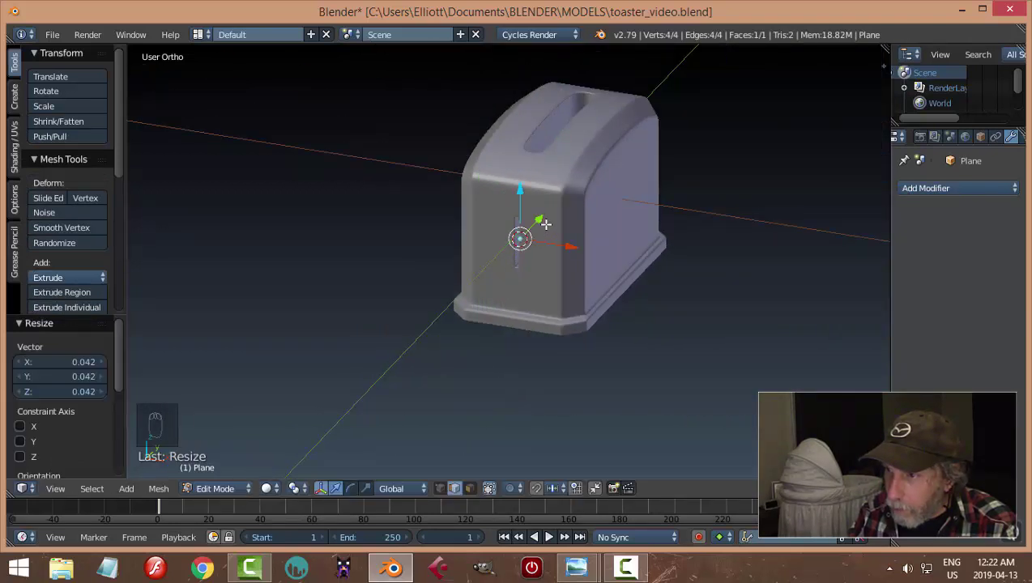
left_click_drag(546, 225, 537, 236)
Scale the small plane along Z by about 0.564 to reduce its height.
key("KP_Decimal")
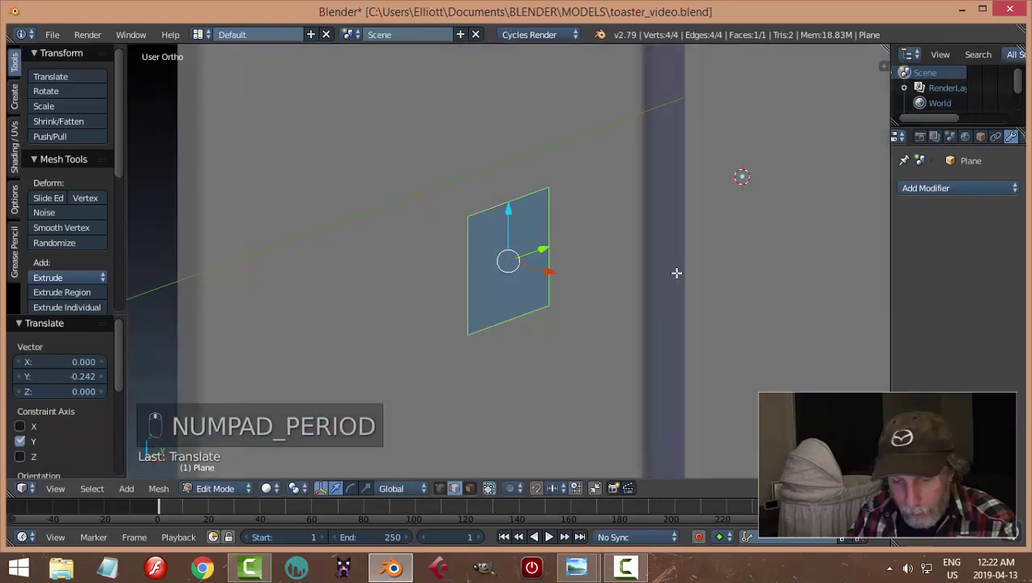
key("s")
left_click(610, 240)
scroll(635, 277, "down", 3)
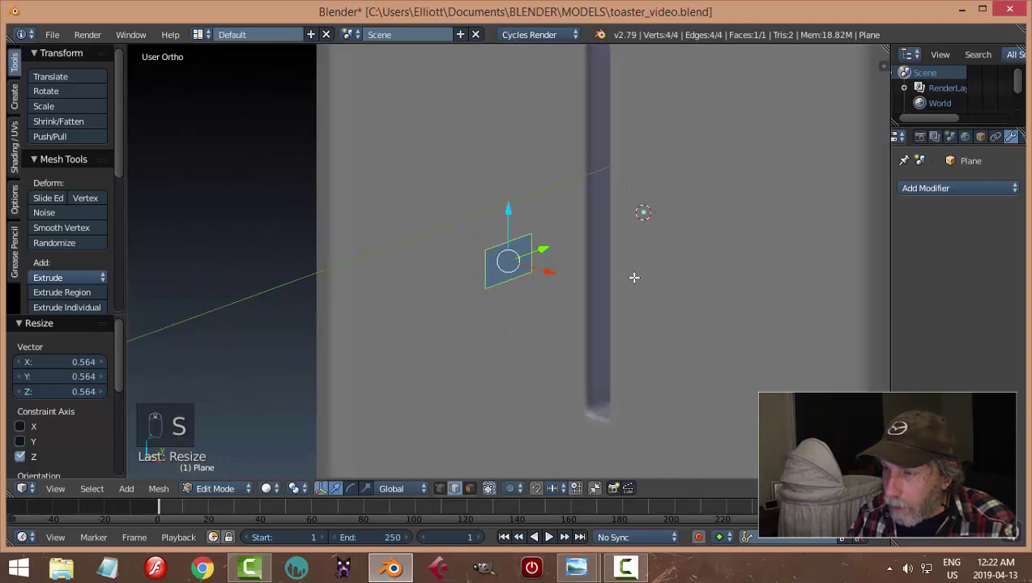
In front view, extrude the plane about 0.016 along X to give the lever its thickness.
middle_click_drag(635, 278, 709, 292)
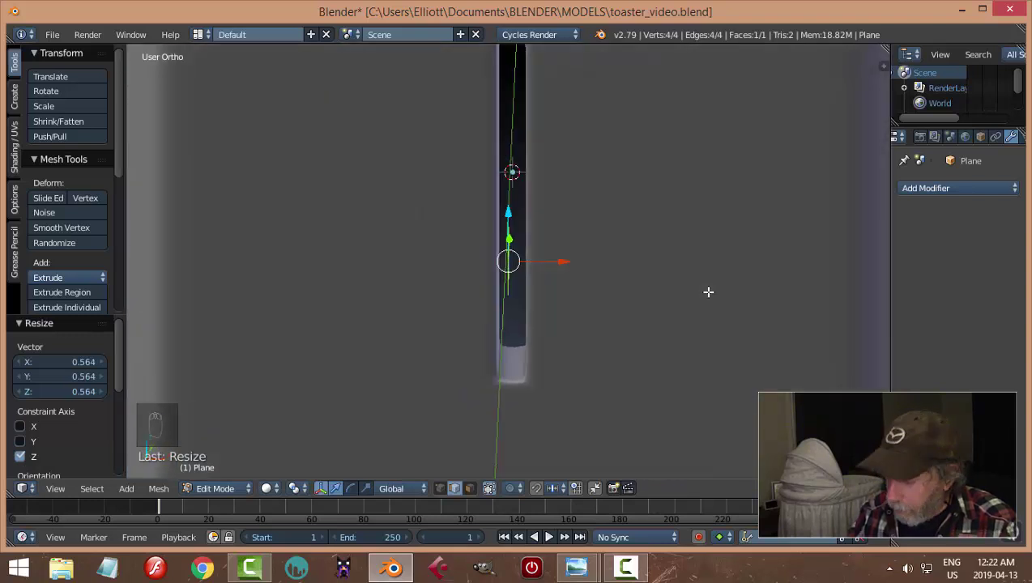
key("KP_1")
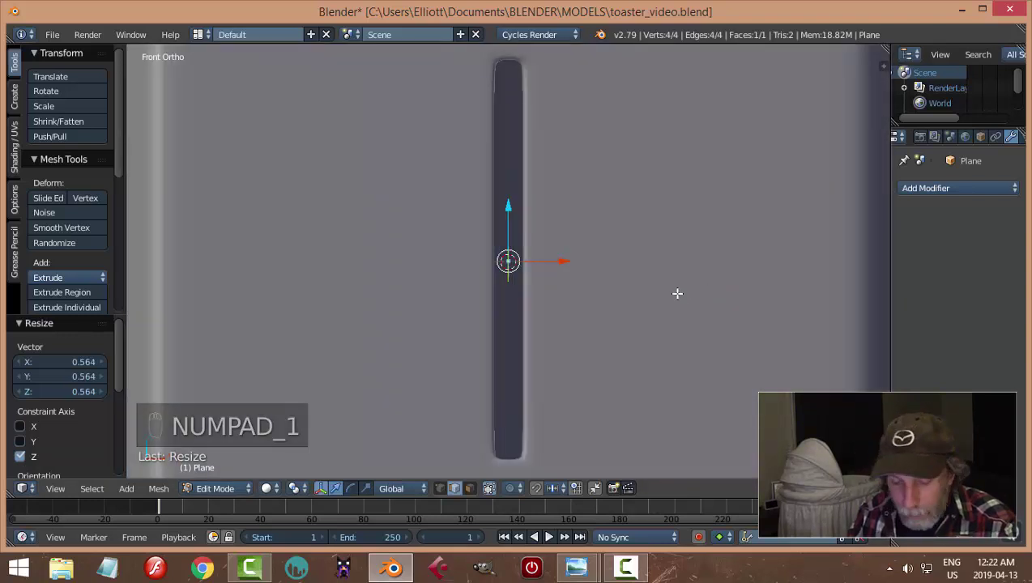
key("e")
right_click(677, 293)
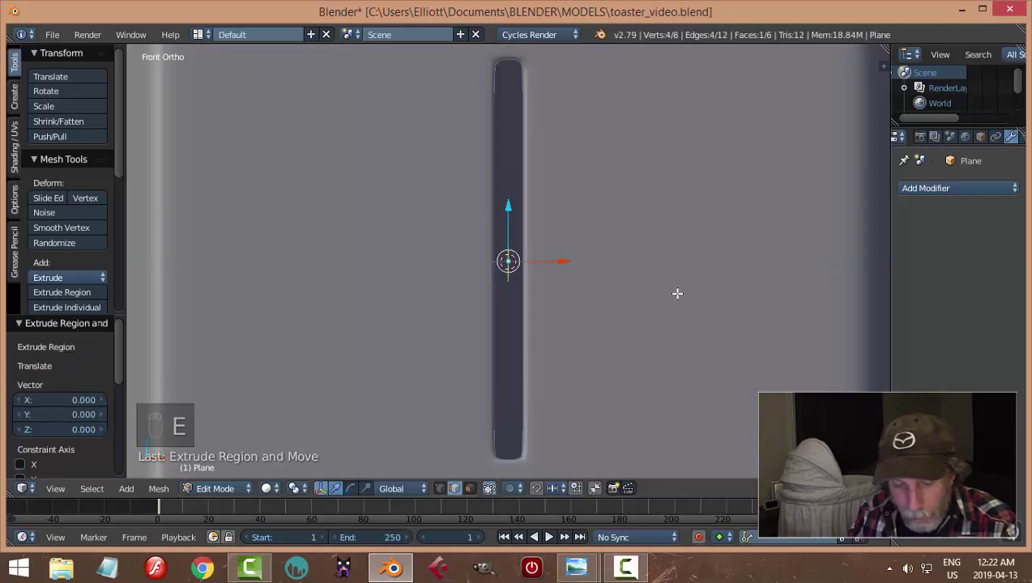
key("s")
key("x")
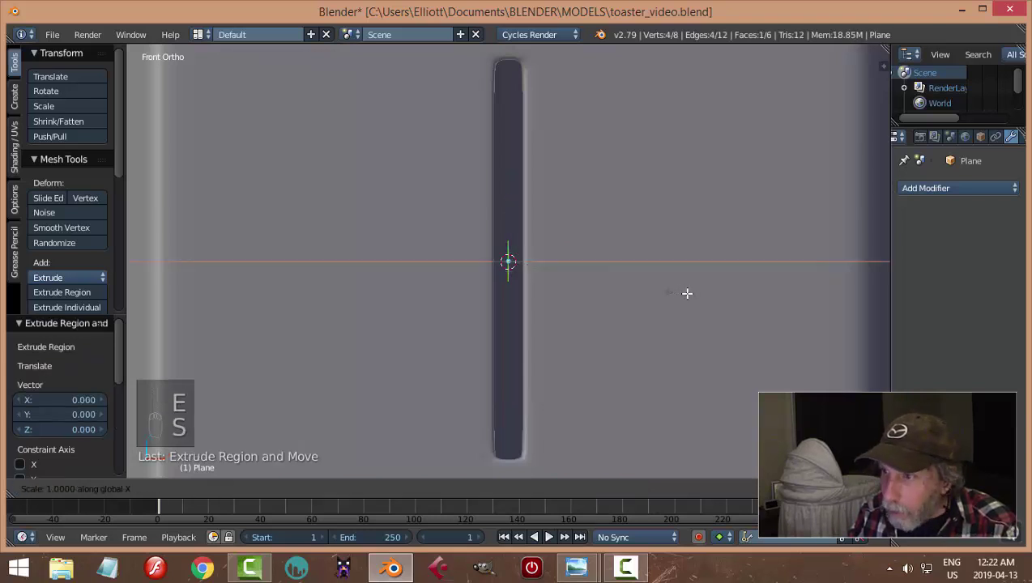
left_click(776, 293)
key("s")
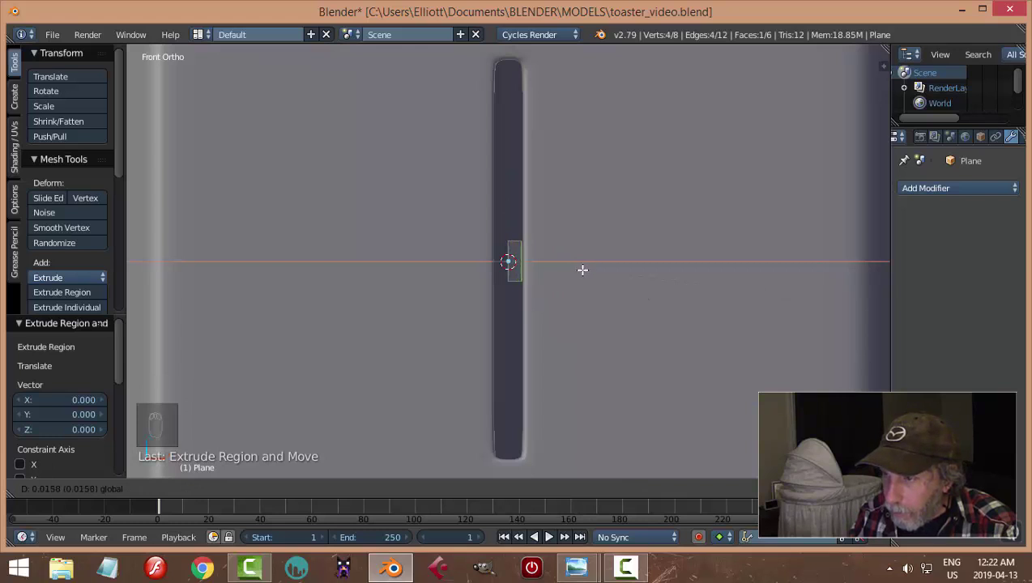
left_click(590, 269)
Select the whole lever block, shift it along X to centre it on the slot, and clear the selection.
key("a")
key("a")
key("a")
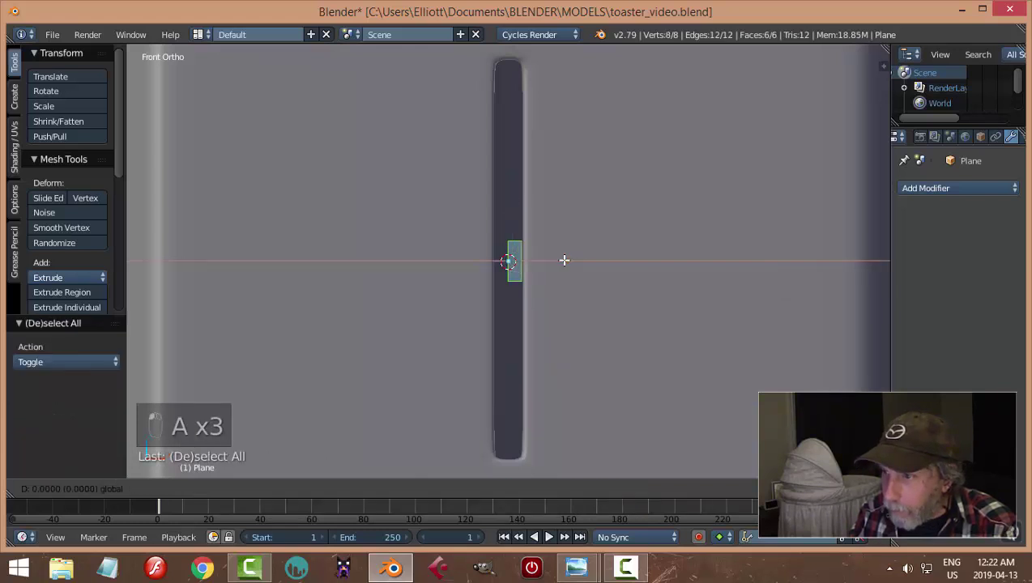
left_click(559, 259)
key("a")
Switch to face select mode and delete the lever block's end face that points toward the toaster.
middle_click_drag(606, 259, 514, 315)
key("ctrl+Tab")
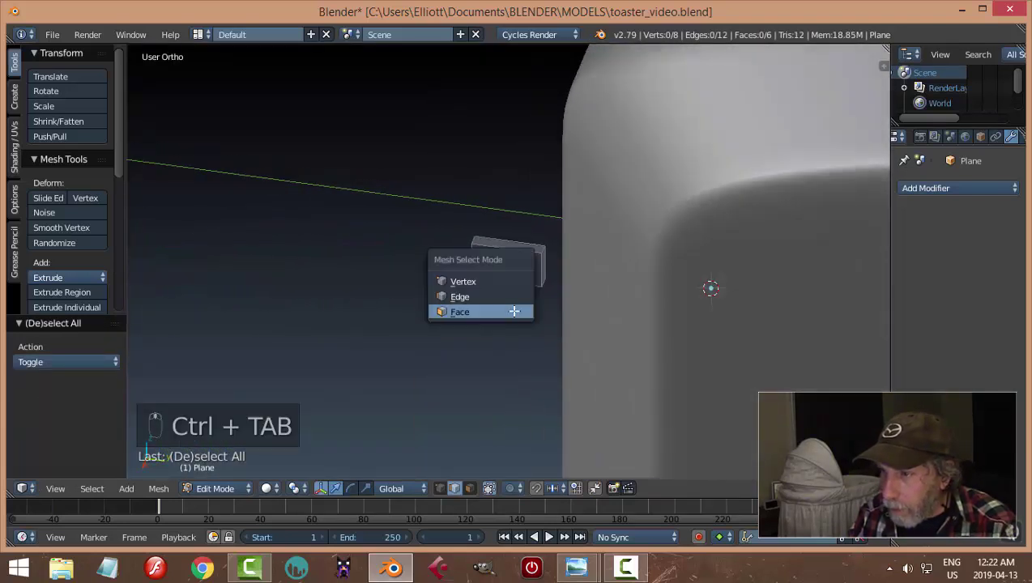
left_click(477, 313)
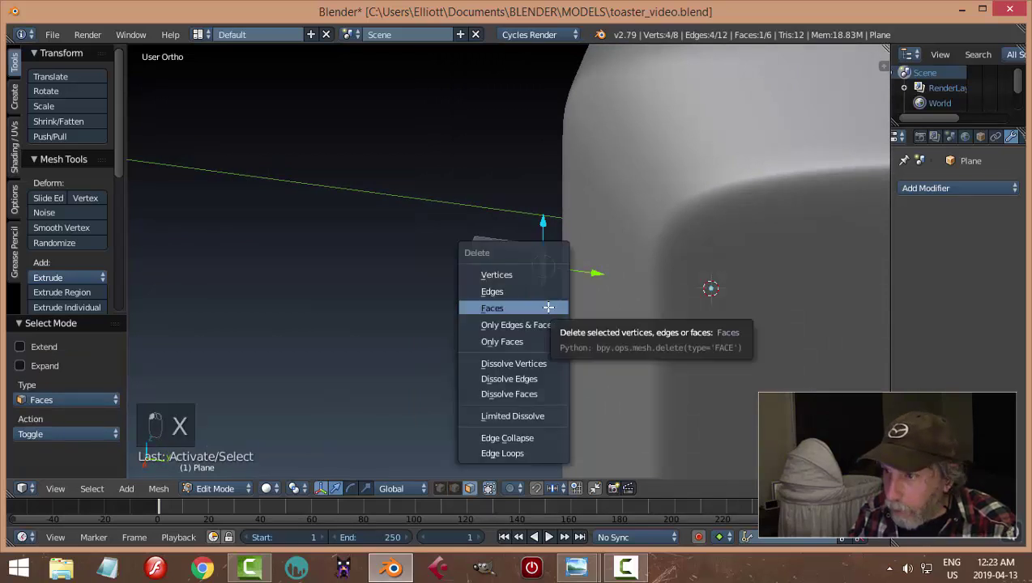
left_click(549, 308)
key("a")
scroll(527, 310, "down", 1)
mouse_move(528, 311)
middle_mouse_down()
mouse_move(569, 309)
mouse_move(541, 309)
middle_mouse_up()
key("a")
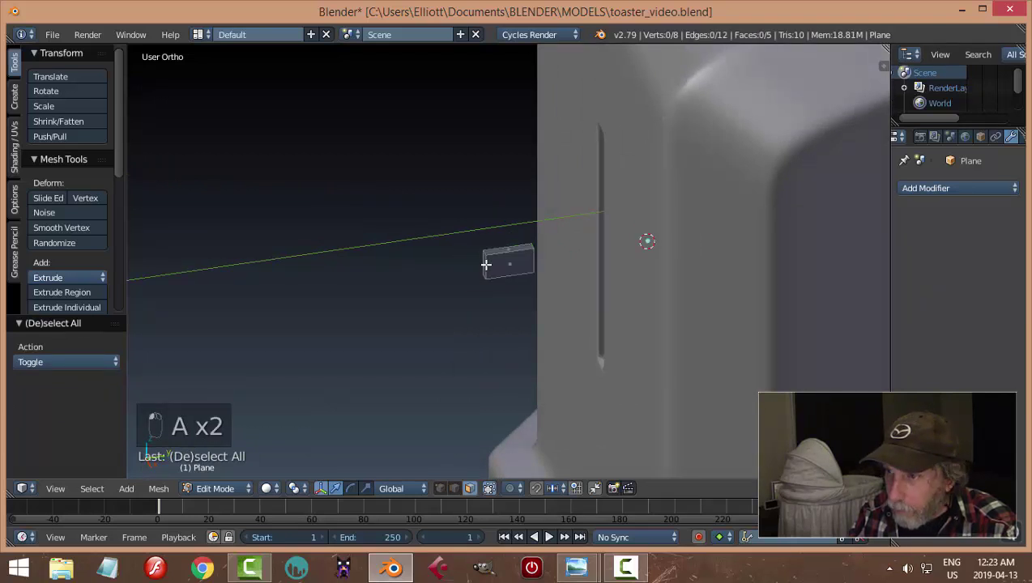
Move the lever's outer end face along Y away from the toaster to lengthen the block.
scroll(483, 264, "up", 3)
key("a")
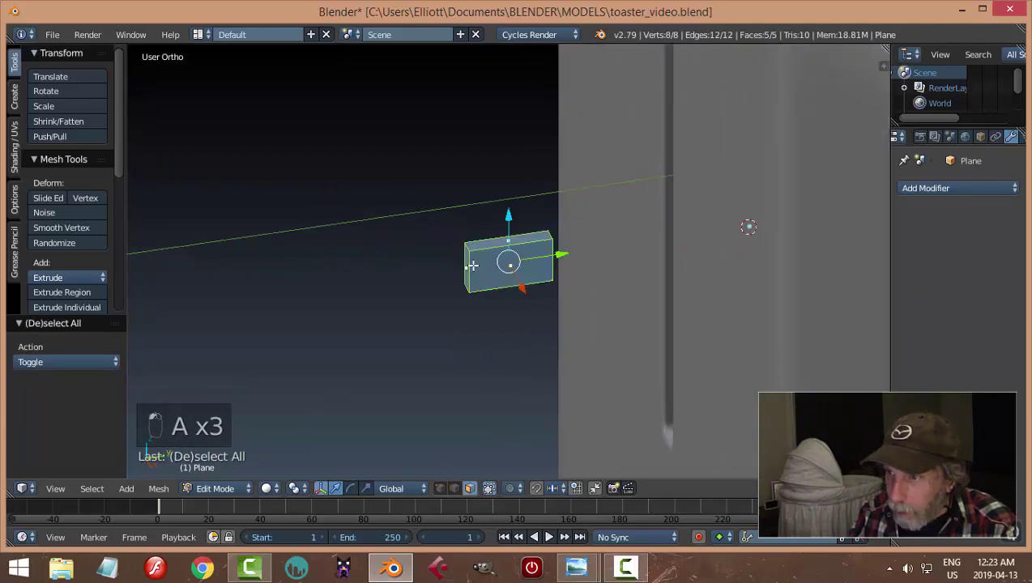
key("a")
left_click_drag(513, 258, 417, 276)
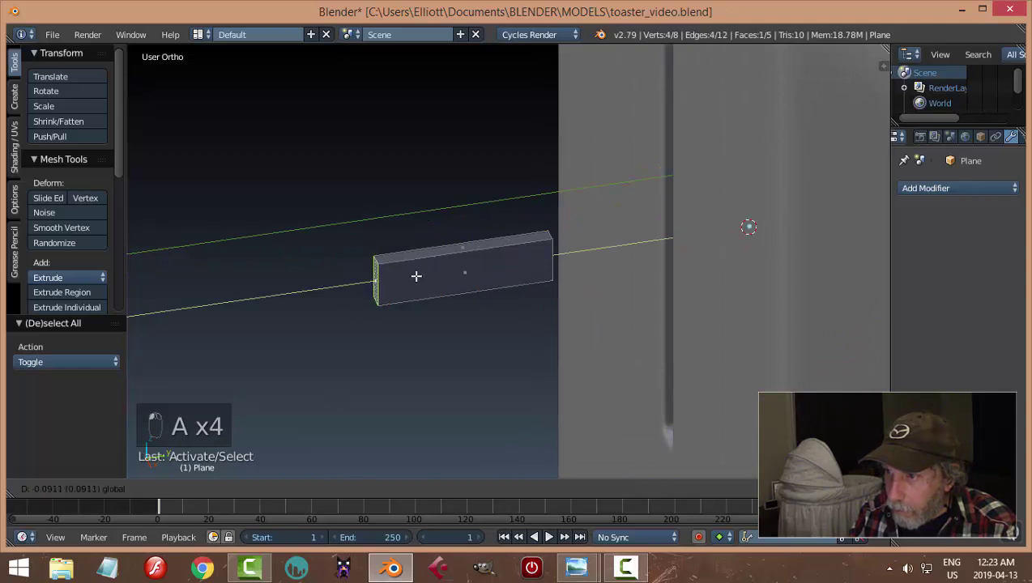
left_click(366, 278)
Select the whole lever mesh, move it into the front slot and raise it toward the slot's upper part.
key("a")
key("a")
key("a")
middle_click_drag(495, 295, 535, 276)
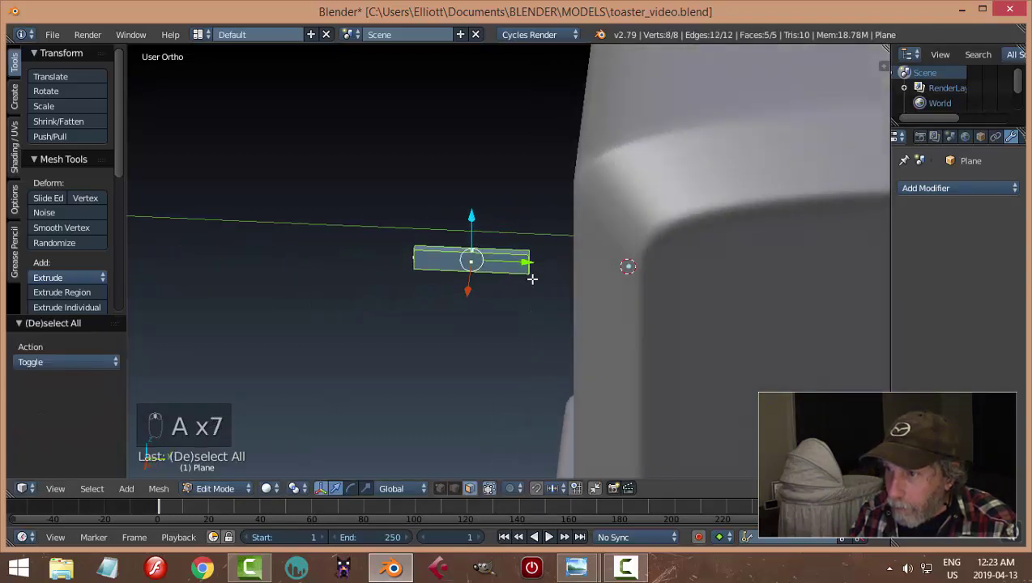
key("g")
left_click(581, 306)
middle_click_drag(581, 306, 591, 222)
left_click_drag(560, 199, 576, 134)
Return to object mode and set the lever's origin to its geometry.
middle_click_drag(576, 134, 564, 224)
key("Tab")
left_click(65, 241)
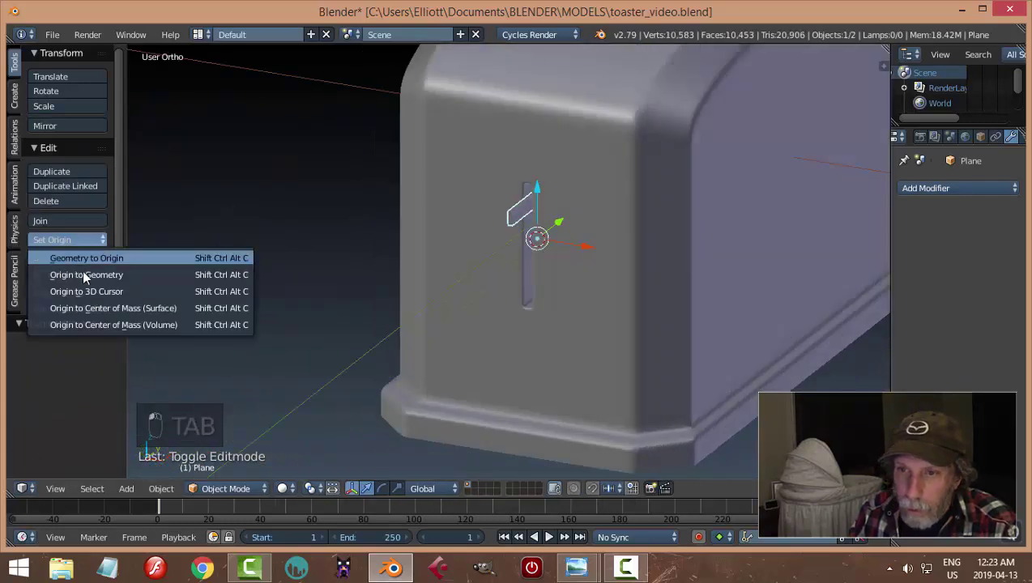
left_click(82, 272)
Push the lever about 0.035 along Y deeper into the slot and clear the selection.
middle_click_drag(681, 242, 459, 247)
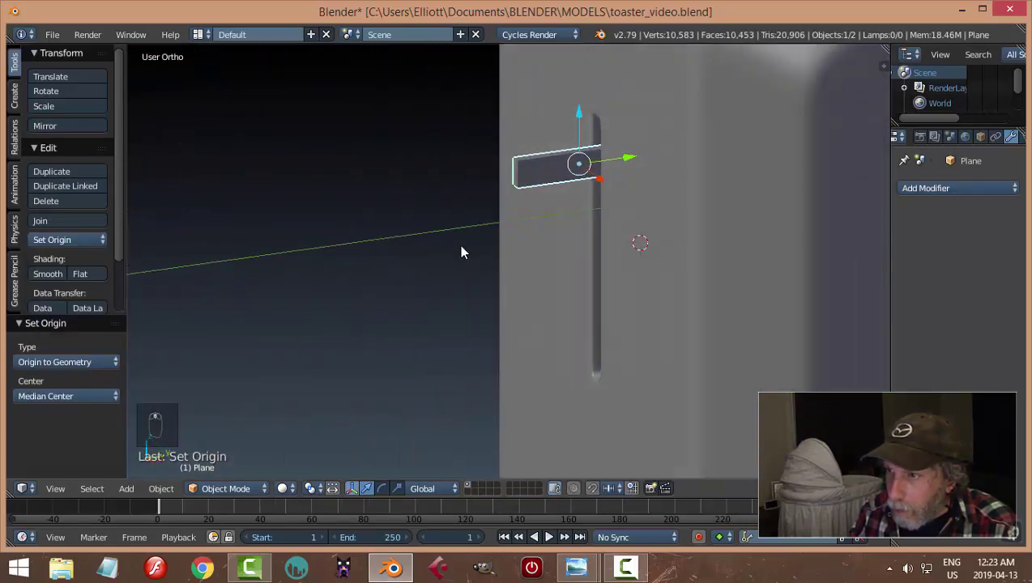
left_click_drag(630, 165, 648, 164)
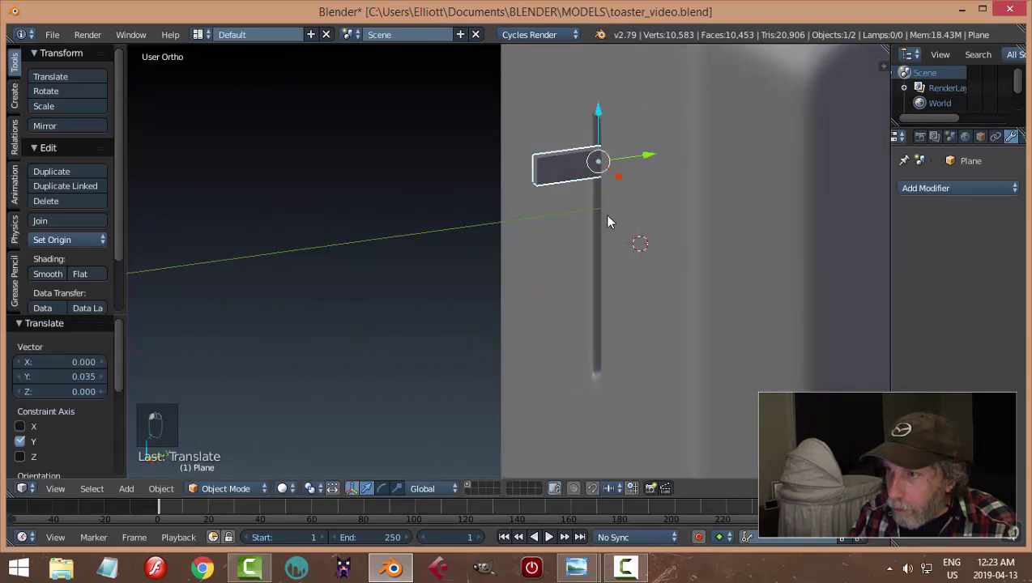
middle_click_drag(608, 221, 666, 223)
key("a")
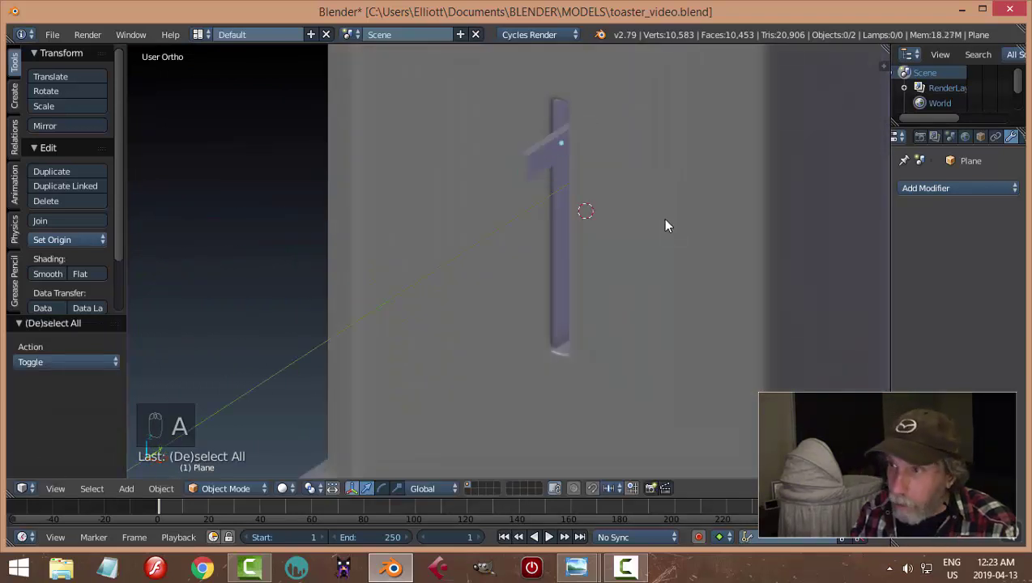
Add a Bevel modifier to the lever with 2 segments and a width of 0.0040.
right_click(536, 150)
left_click(949, 188)
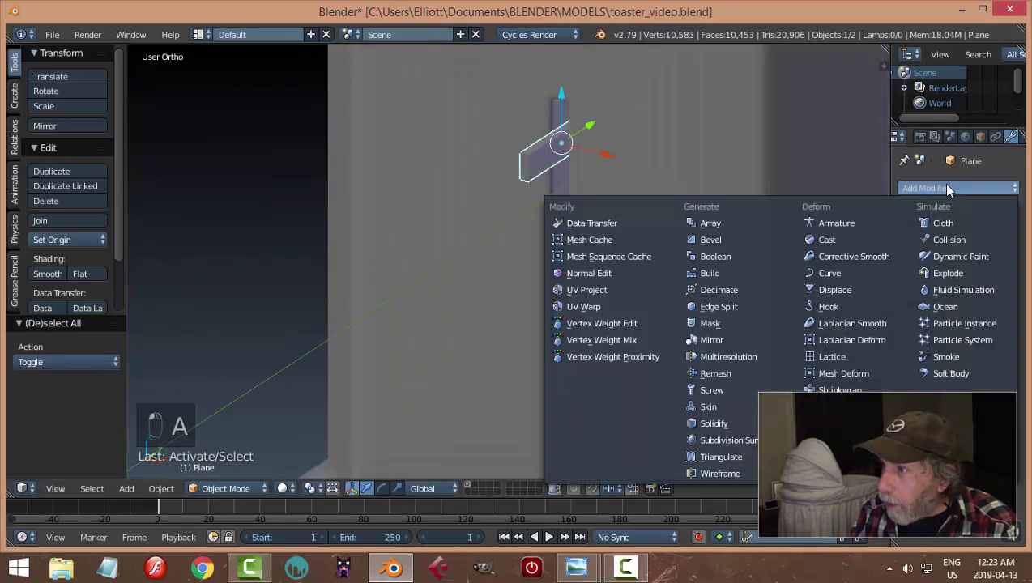
left_click(741, 236)
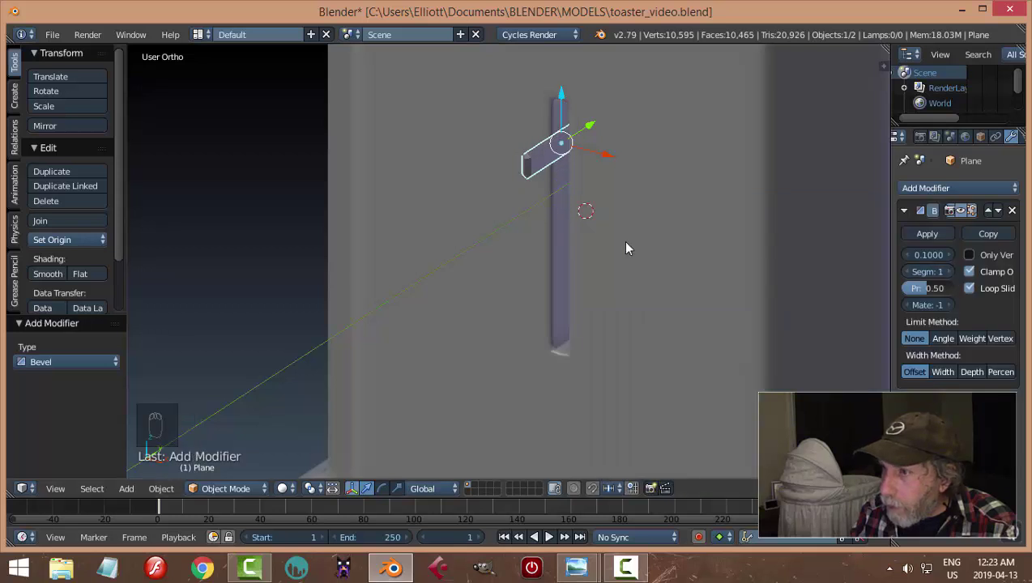
mouse_move(626, 248)
middle_mouse_down()
mouse_move(614, 222)
mouse_move(563, 263)
mouse_move(616, 243)
middle_mouse_up()
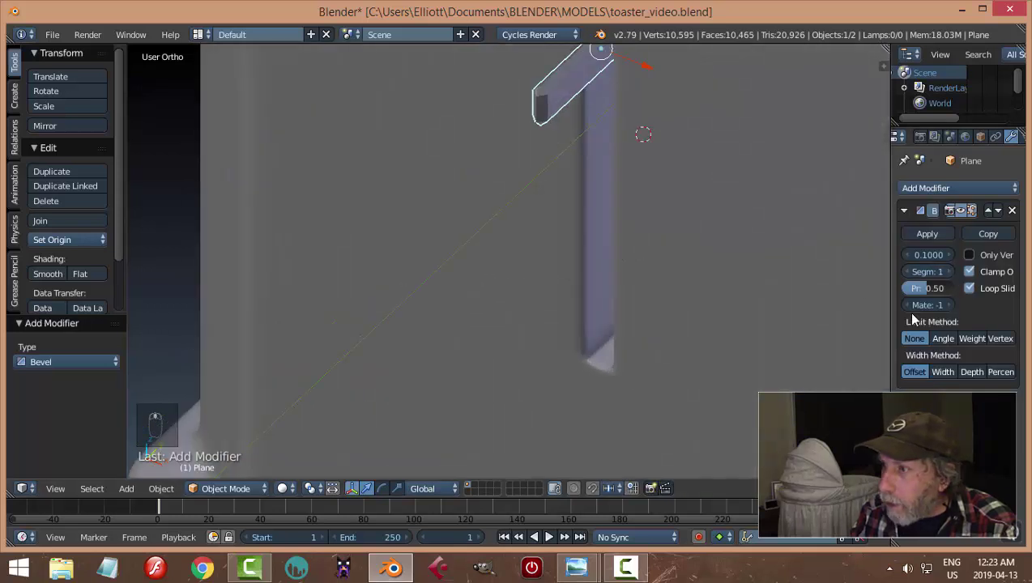
left_click(950, 272)
middle_click_drag(680, 243, 567, 227)
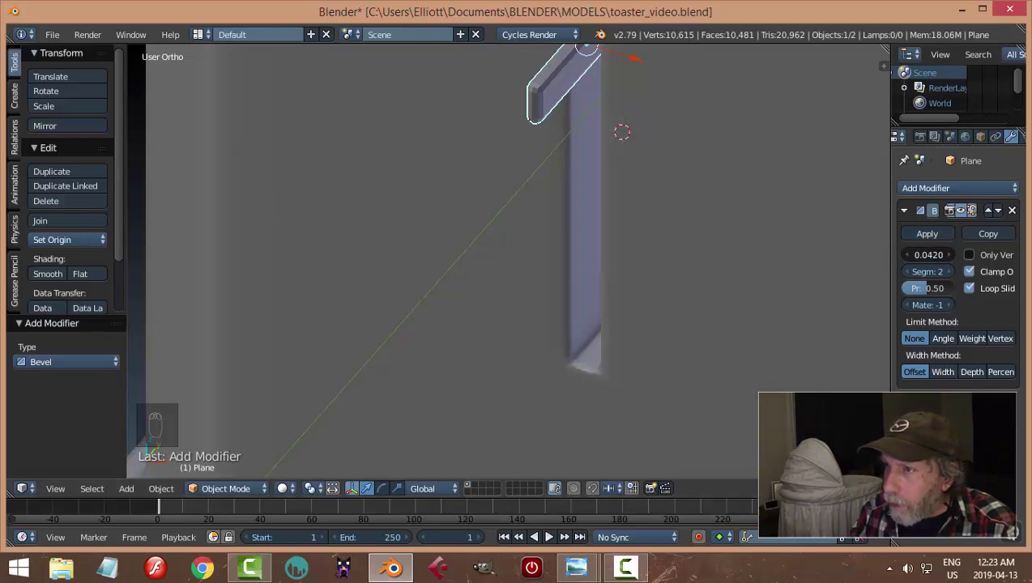
left_click_drag(928, 254, 916, 254)
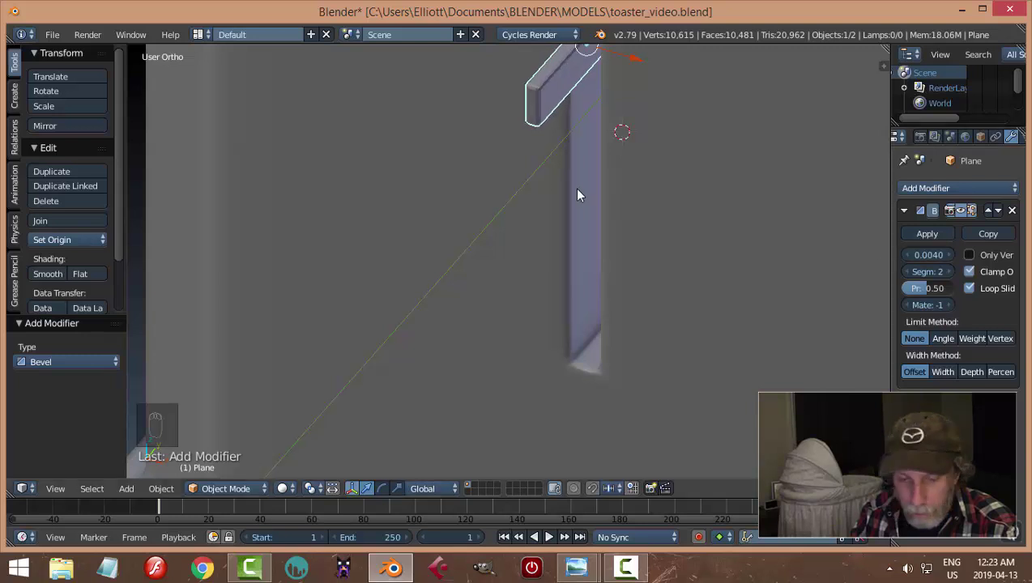
Delete the lever's outer end face in edit mode and return to object mode.
key("Tab")
left_click(646, 125)
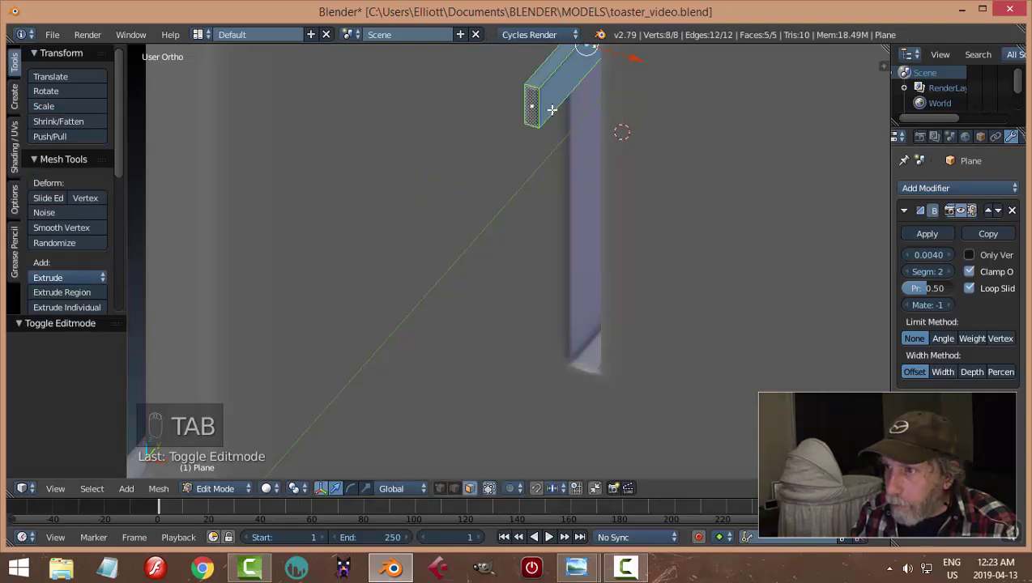
right_click(528, 106)
key("x")
left_click(636, 138)
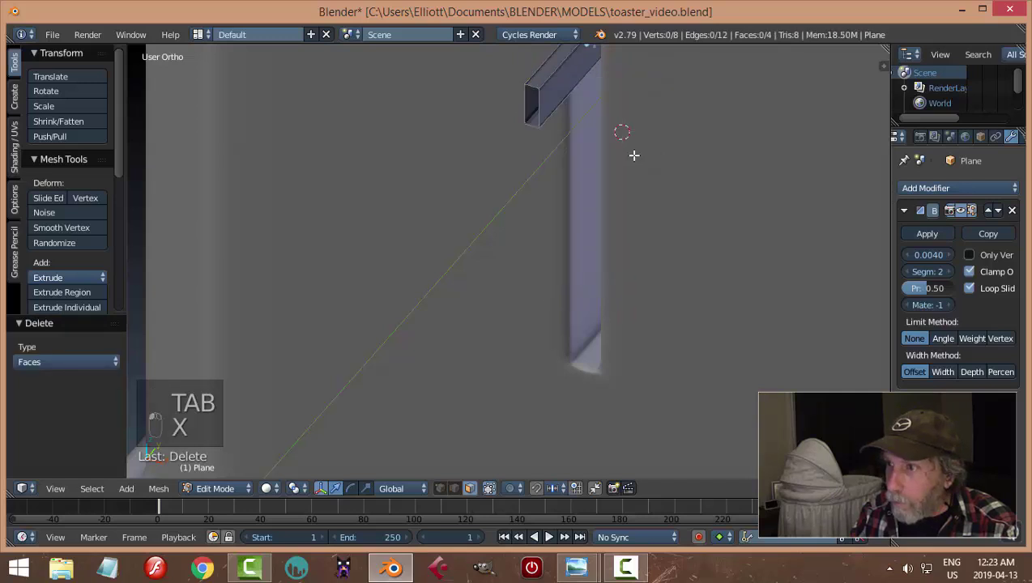
key("Tab")
middle_click_drag(621, 172, 631, 188)
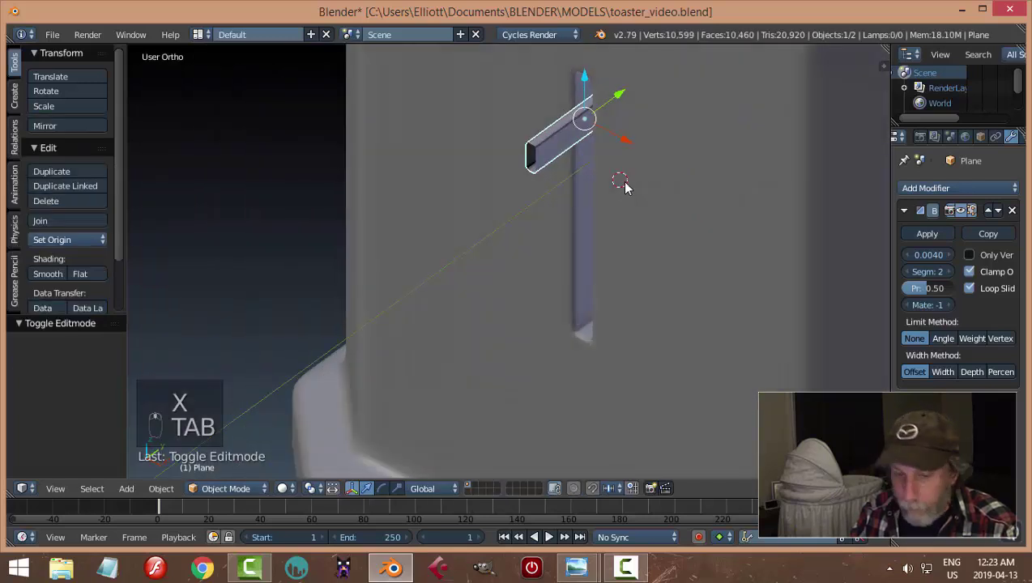
Set the lever's origin to its geometry and snap the 3D cursor to the lever.
key("a")
key("a")
scroll(654, 189, "up", 4)
middle_click_drag(570, 141, 512, 198)
middle_click_drag(589, 208, 595, 201)
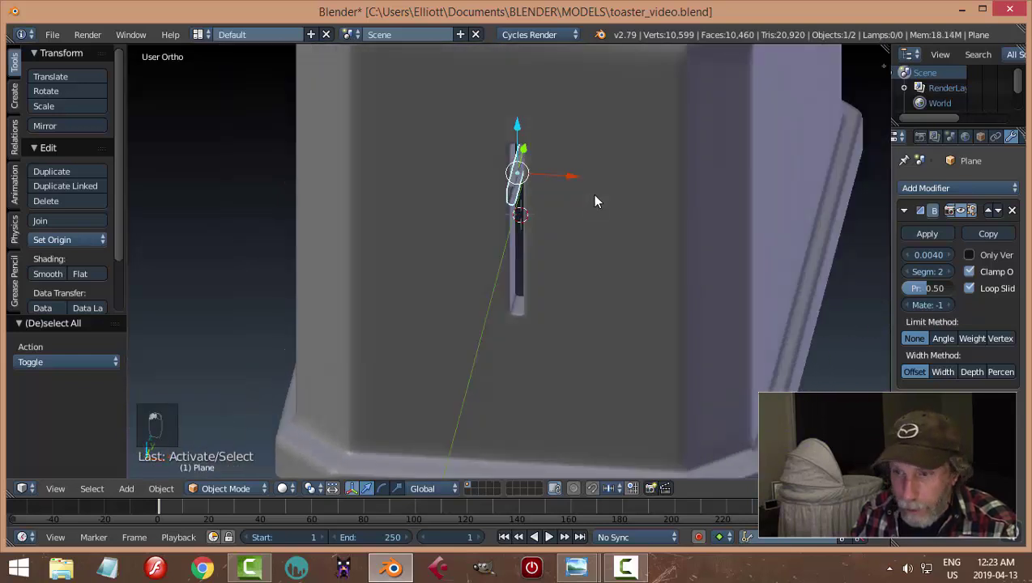
left_click(96, 239)
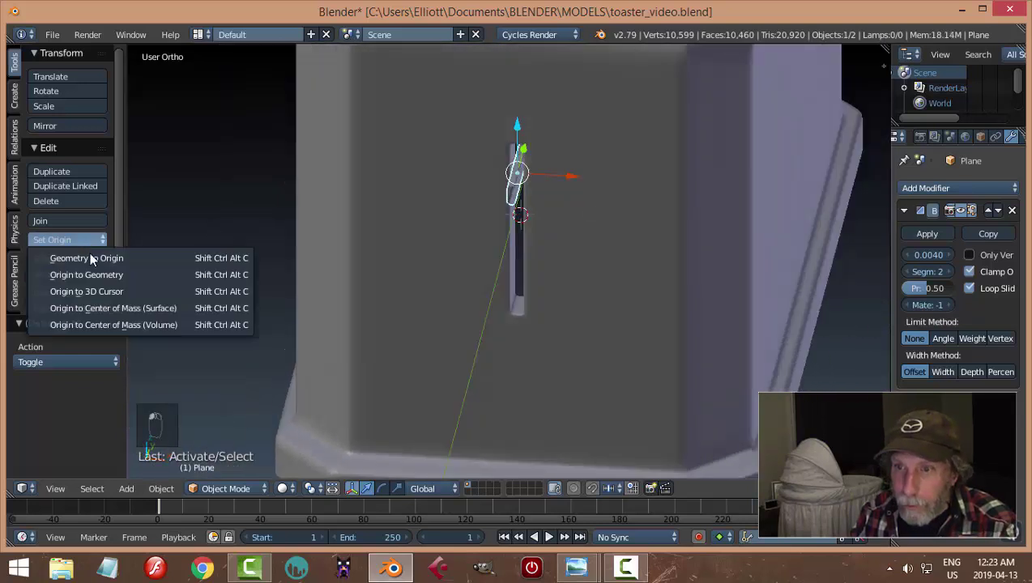
left_click(203, 272)
key("shift+s")
left_click(636, 235)
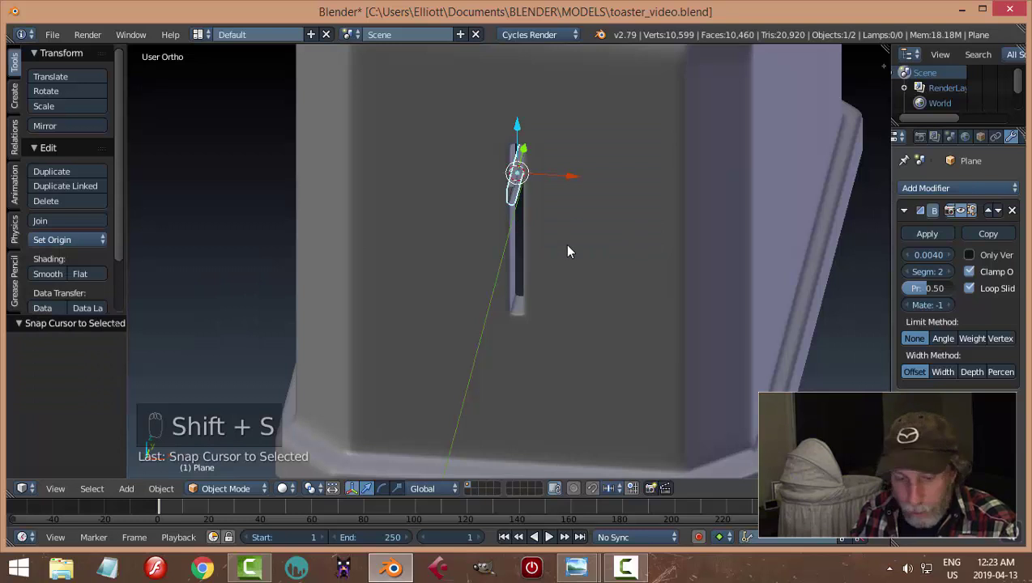
Add a cube at the 3D cursor and scale it down in edit mode by a factor of about 0.038.
key("shift+a")
mouse_move(565, 243)
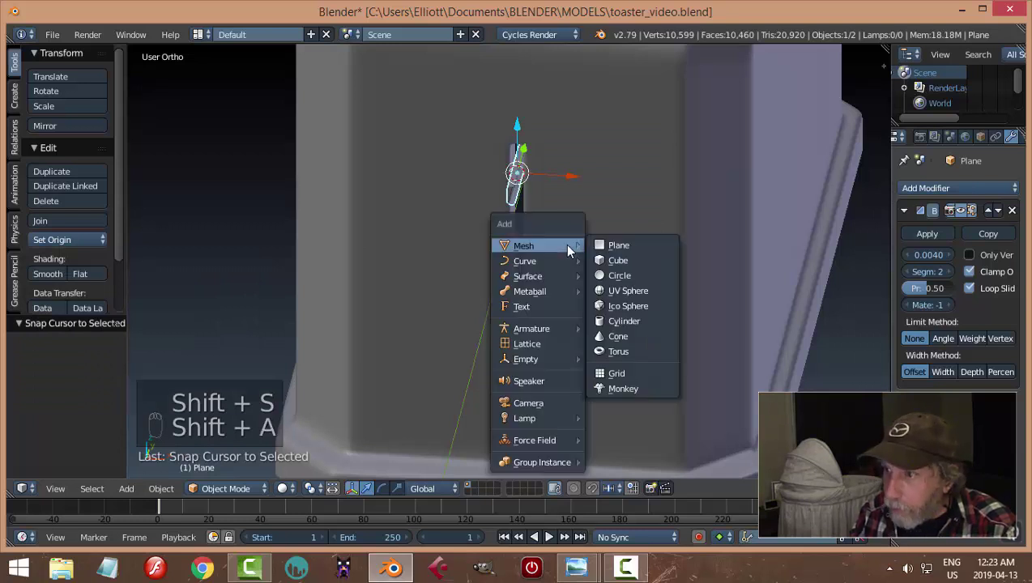
left_click(620, 259)
key("Tab")
left_click(752, 259)
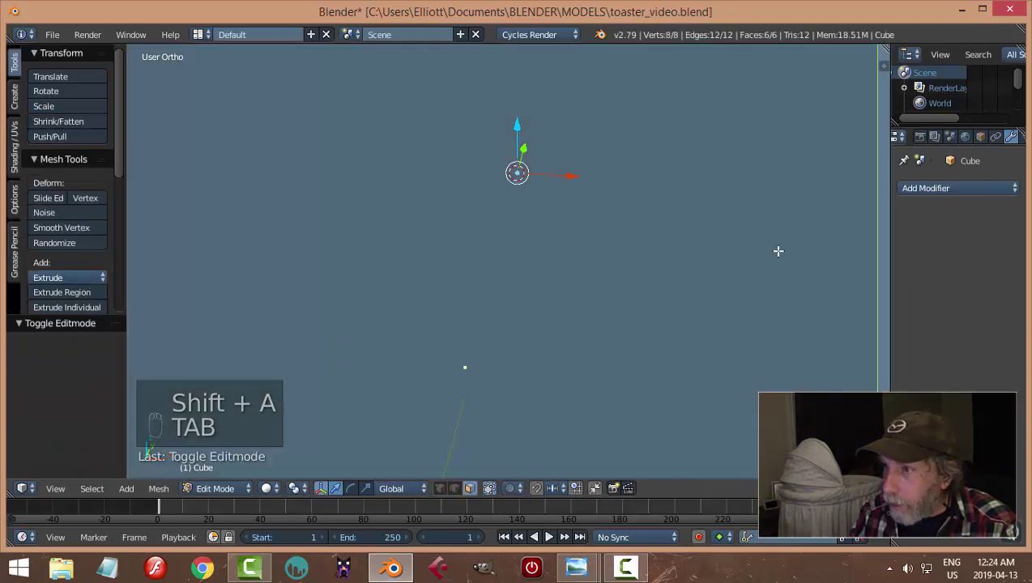
key("s")
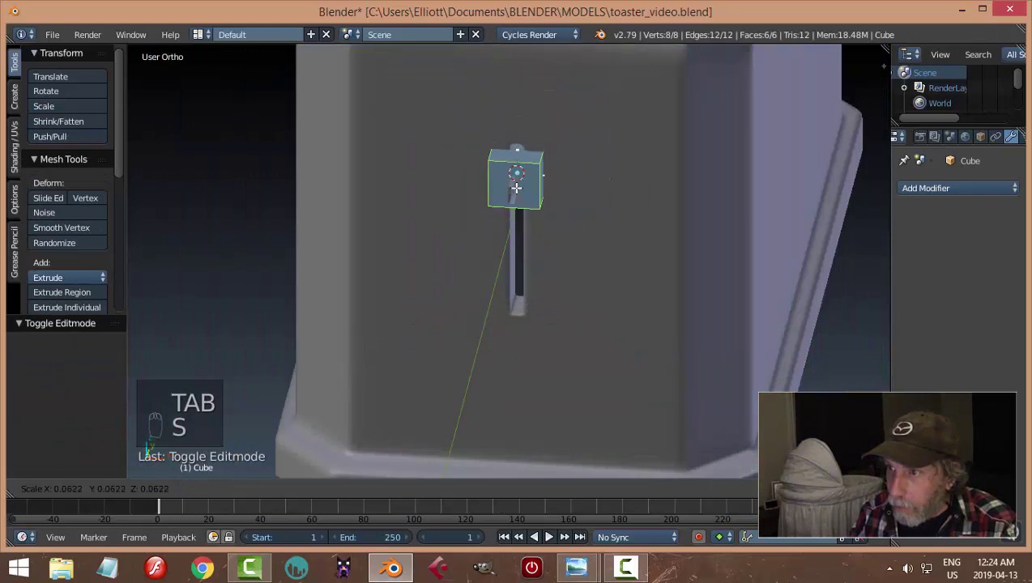
left_click(512, 182)
Move the cube about 0.081 outward along Y to the lever's outer end and stretch it along X into a handle bar.
middle_click_drag(512, 181, 632, 179)
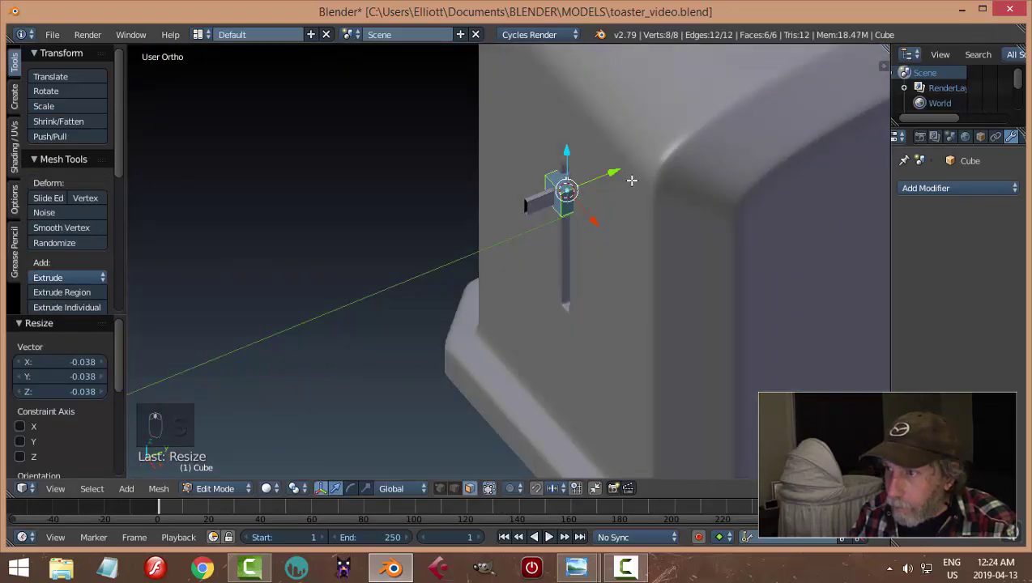
key("g")
key("y")
left_click(583, 180)
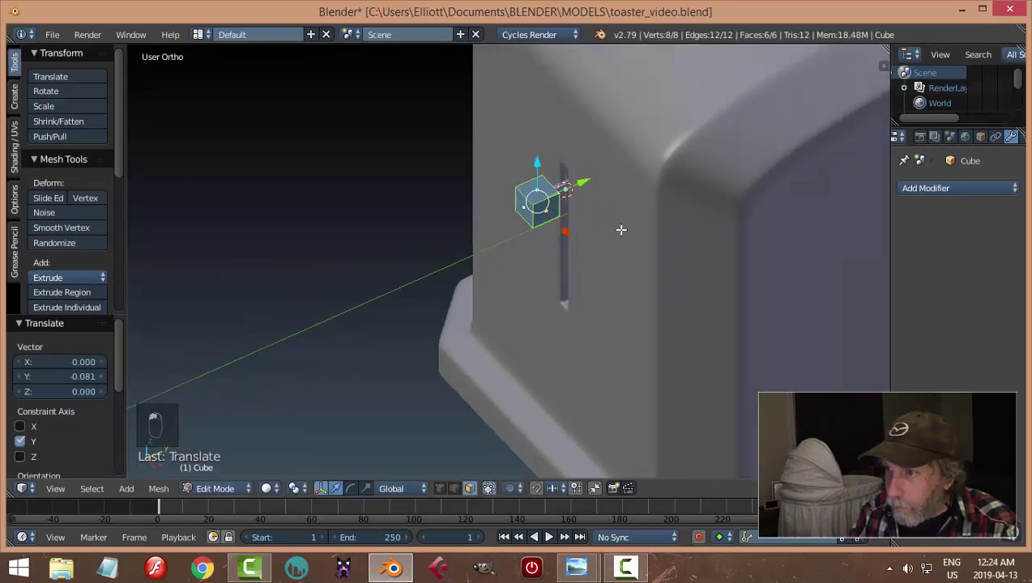
middle_click_drag(619, 228, 728, 202)
key("s")
key("x")
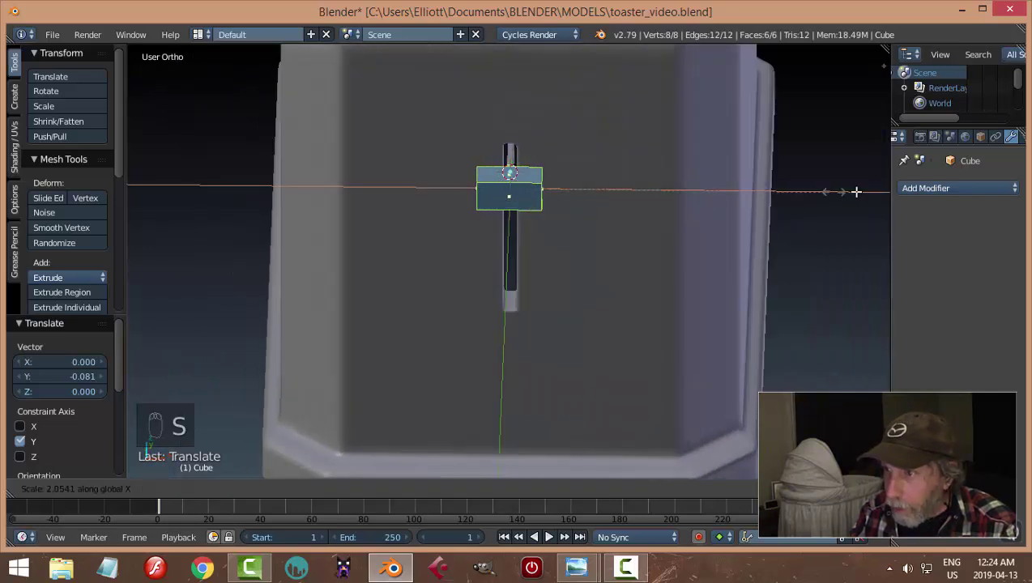
left_click(178, 179)
Inset the handle's two end faces by 0.0100, extrude them and scale them 1.100 along X.
middle_click_drag(567, 176, 527, 207)
key("a")
key("a")
right_click(450, 186)
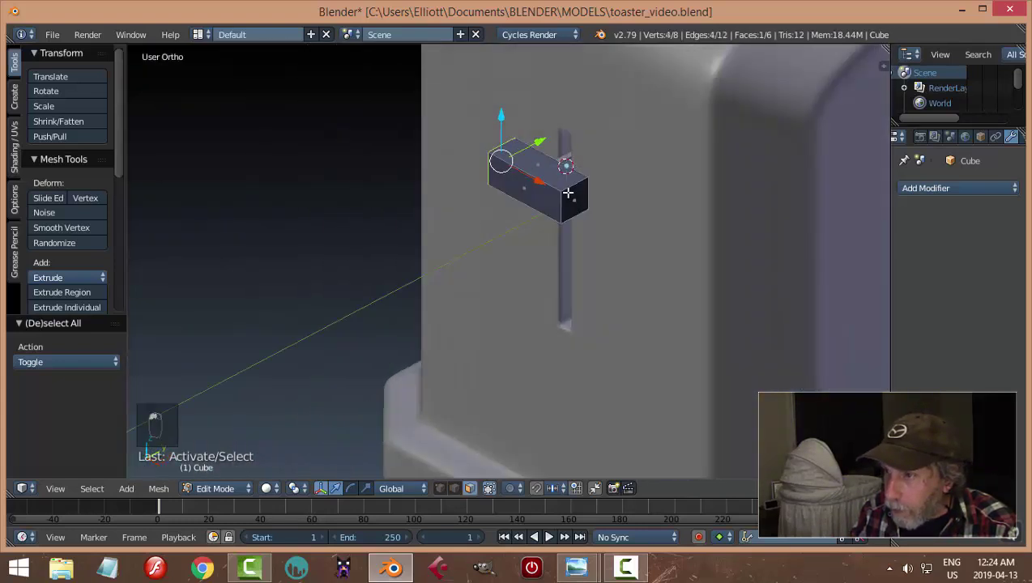
mouse_move(621, 229)
middle_mouse_down()
mouse_move(601, 219)
mouse_move(609, 217)
middle_mouse_up()
key("i")
left_click(581, 217)
key("e")
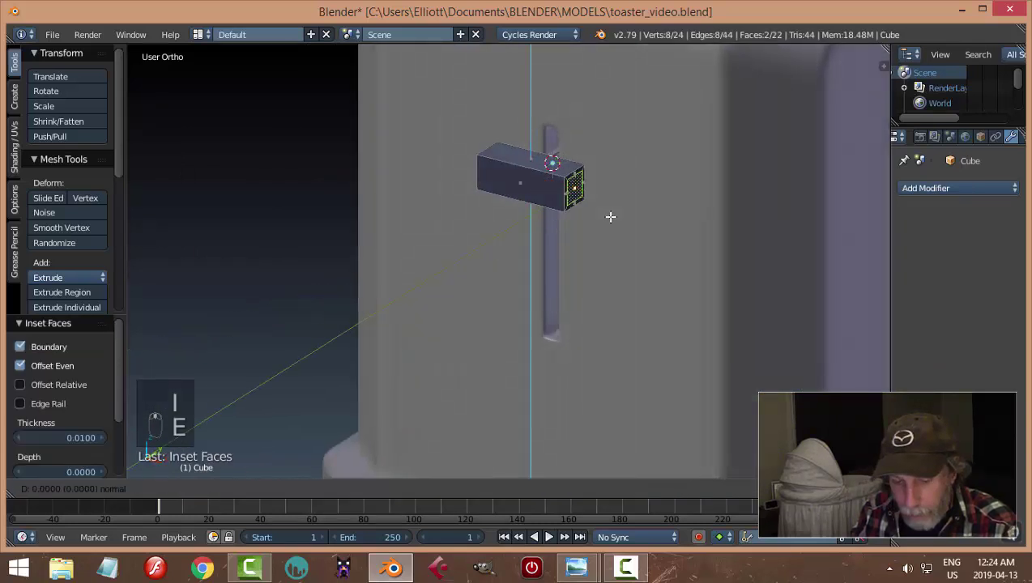
key("s")
left_click(616, 223)
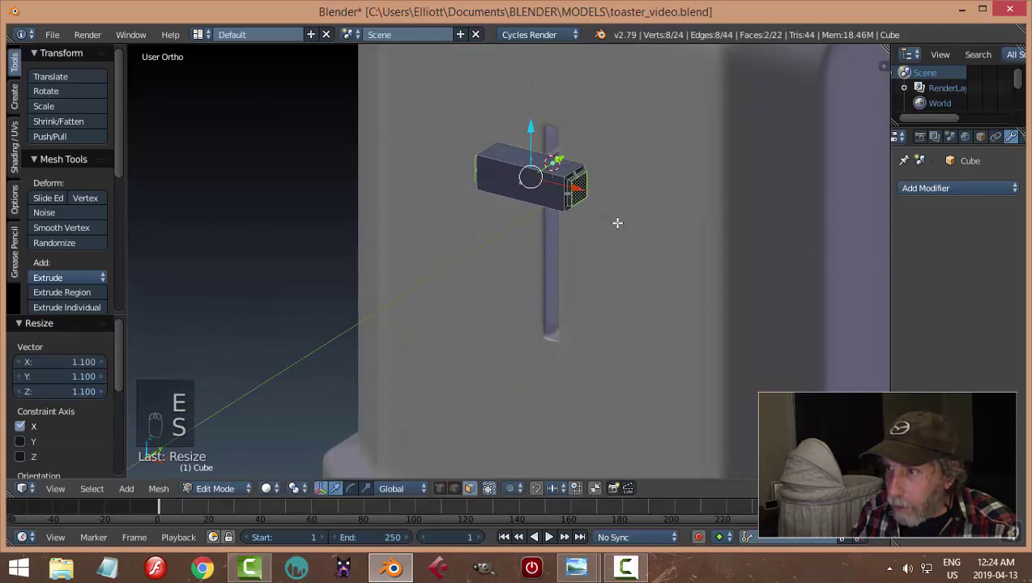
Make the normals of the whole handle mesh consistent and return to object mode.
key("Tab")
middle_click_drag(610, 250, 681, 198)
key("Tab")
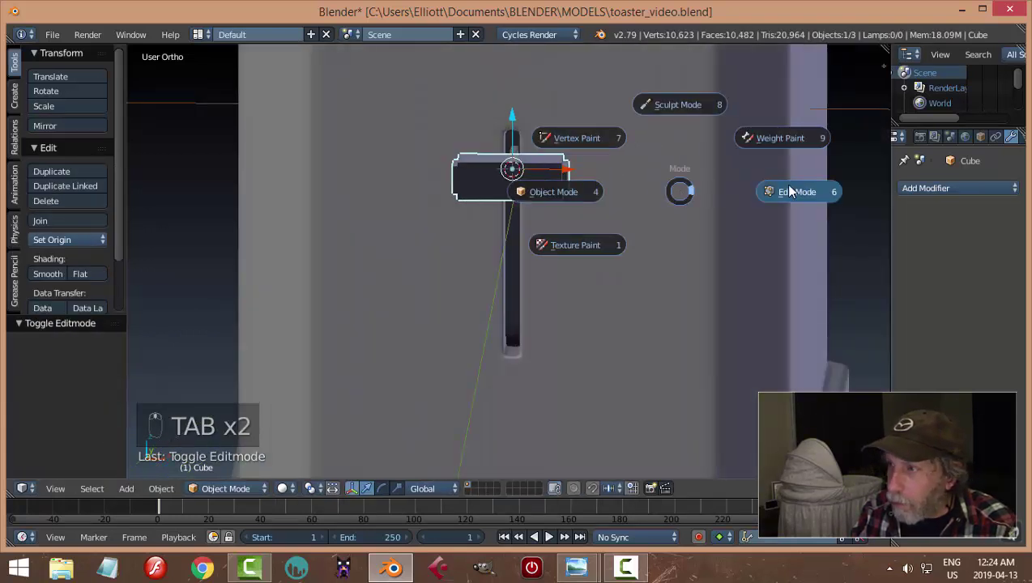
left_click(787, 191)
key("a")
key("a")
key("a")
key("a")
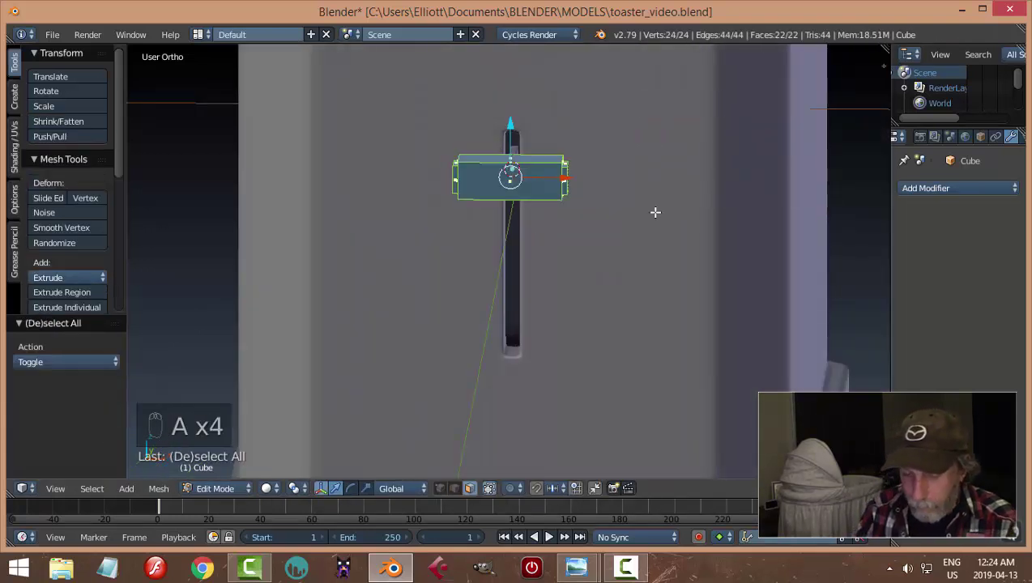
key("ctrl+n")
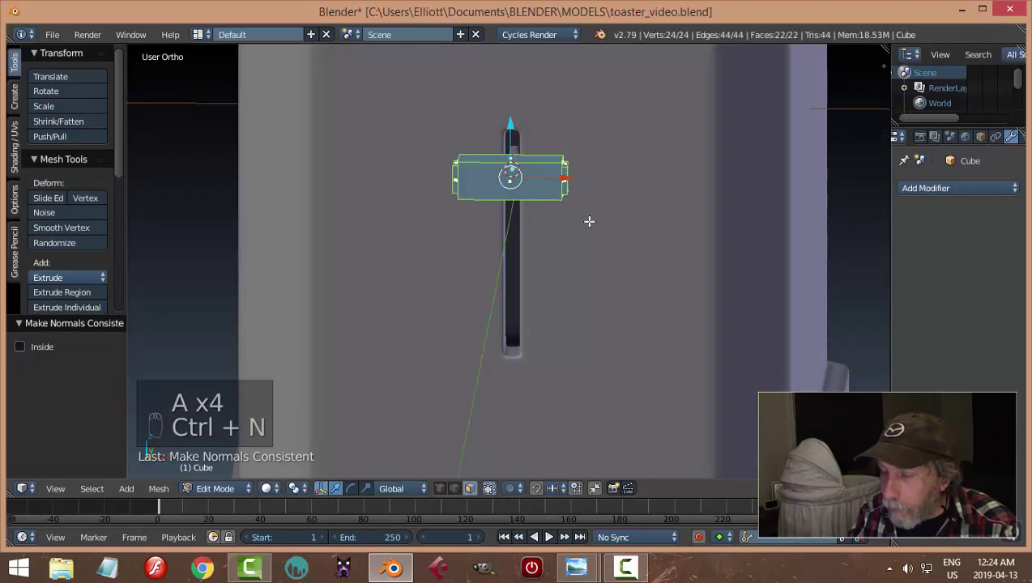
middle_click_drag(589, 224, 546, 258)
key("Tab")
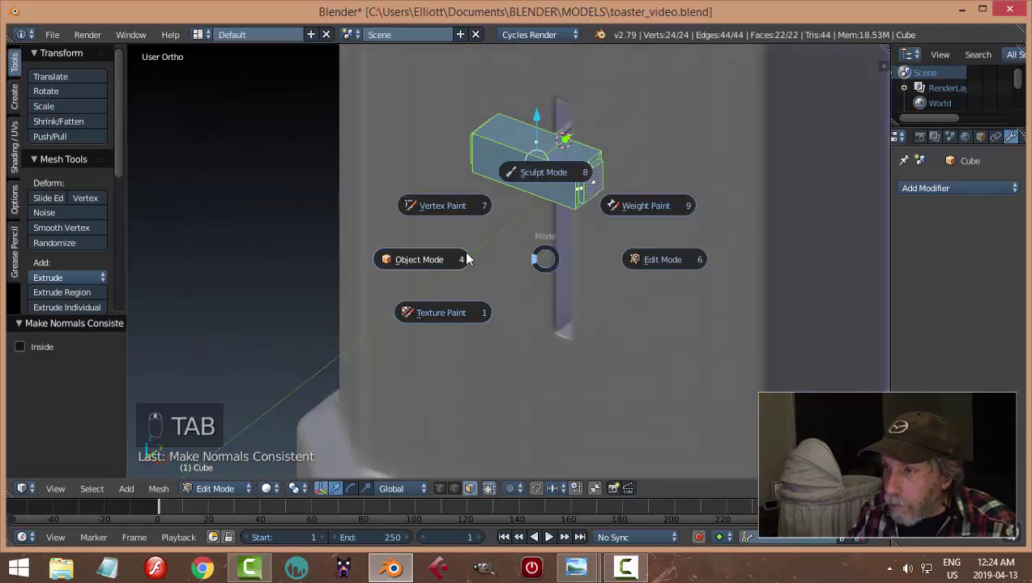
left_click(467, 260)
Add a Subdivision Surface modifier with 2 view subdivisions to the handle and shade it smooth.
left_click(950, 186)
left_click(729, 440)
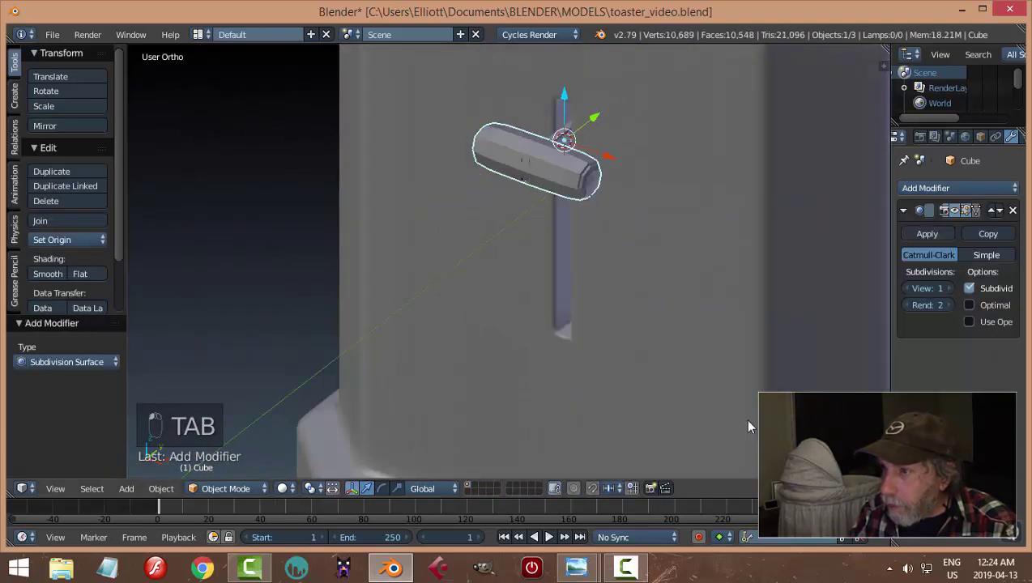
left_click(944, 289)
middle_click_drag(556, 254, 518, 233)
left_click(51, 276)
Add two loop cuts around the handle and spread them along X close to its ends.
key("Tab")
scroll(544, 152, "up", 2)
key("ctrl+r")
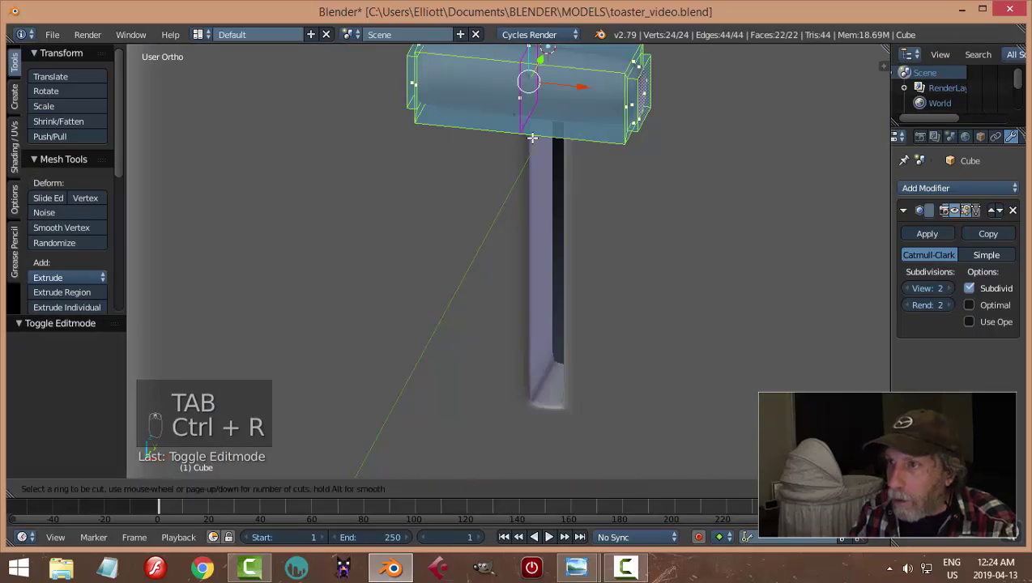
scroll(532, 143, "up", 1)
left_click(532, 138)
right_click(532, 137)
scroll(600, 172, "down", 2)
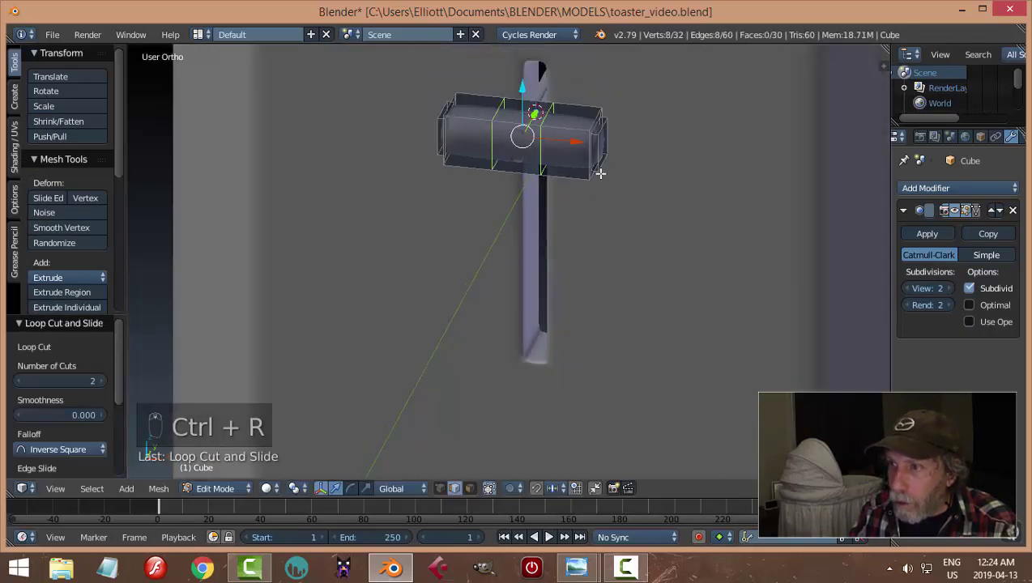
key("s")
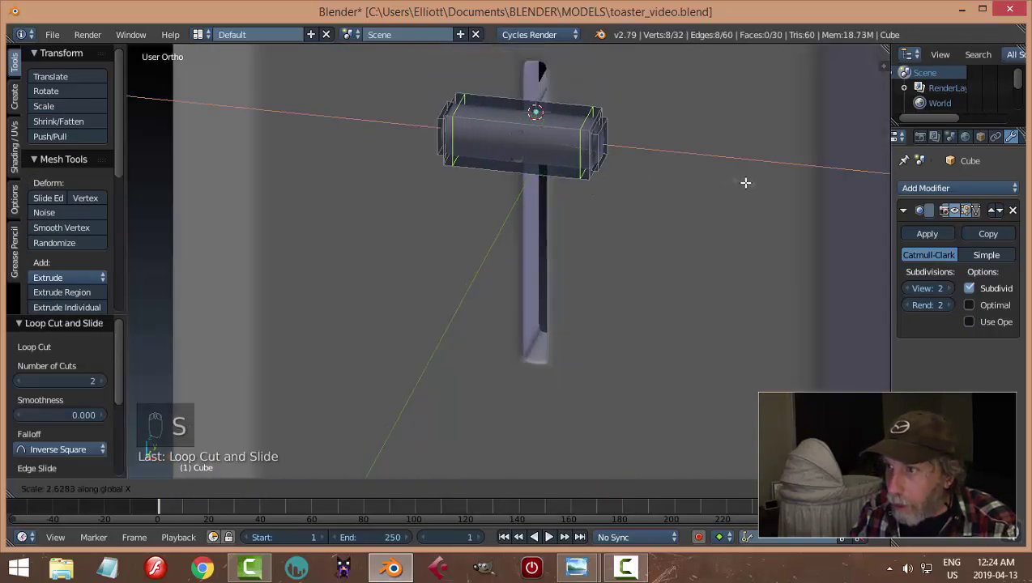
left_click(757, 183)
key("Tab")
scroll(679, 173, "down", 3)
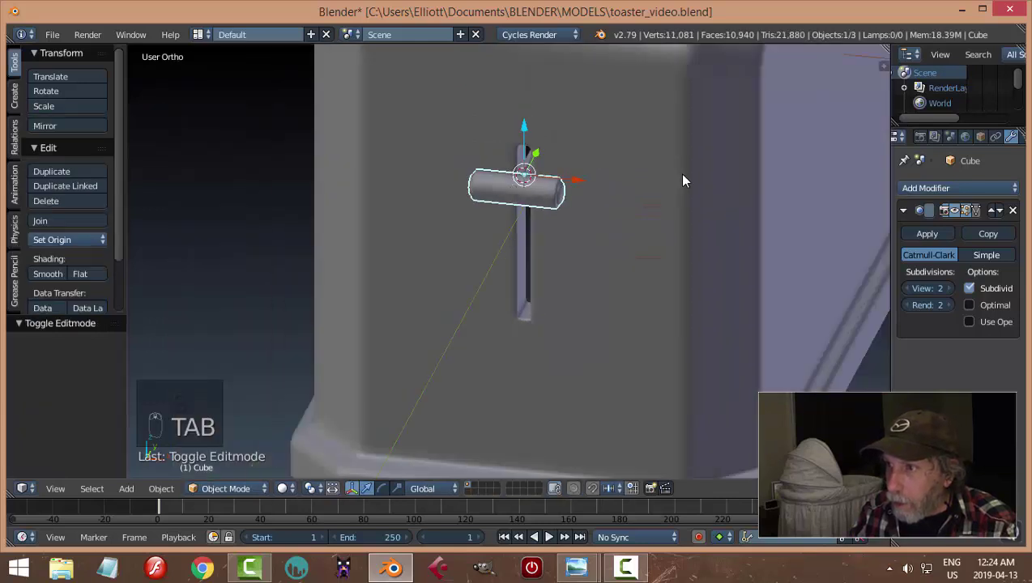
Push the lever along Y further into the slot so its outer end no longer pokes through the handle.
key("a")
key("a")
middle_click_drag(640, 210, 529, 214)
right_click(472, 178)
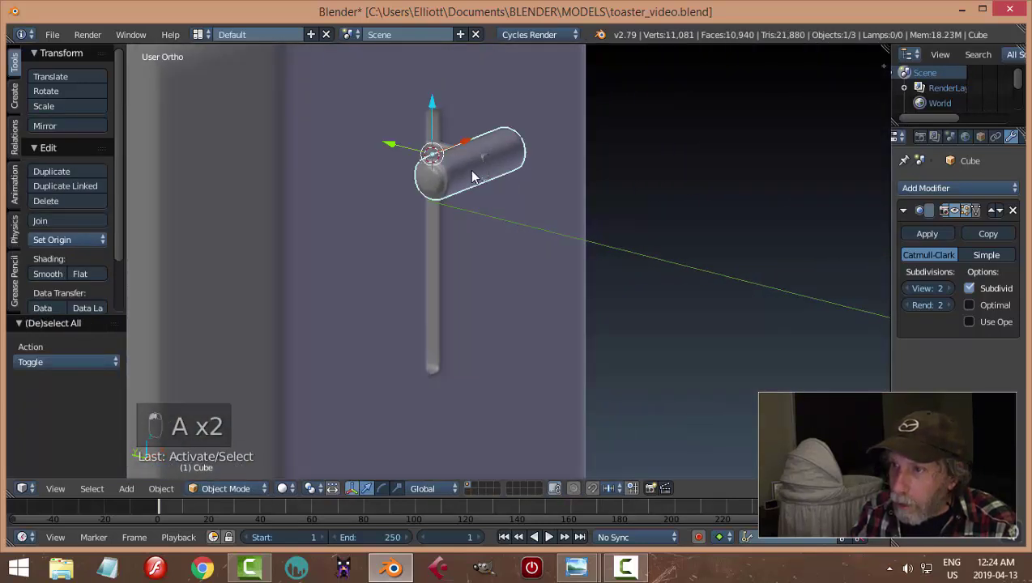
middle_click_drag(472, 177, 497, 208)
key("a")
scroll(419, 150, "up", 3)
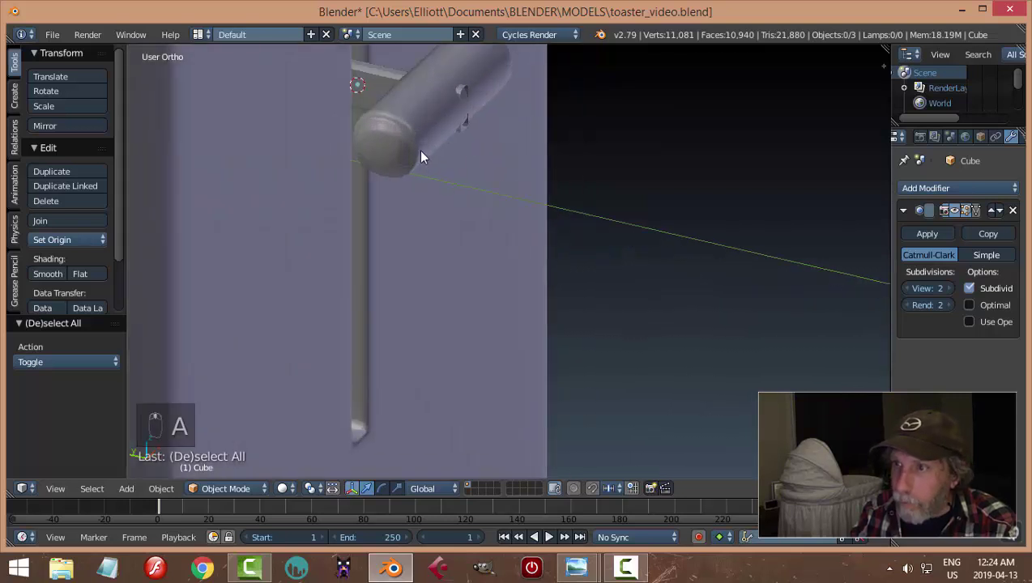
scroll(418, 149, "down", 2)
middle_click_drag(419, 149, 445, 185)
right_click(394, 178)
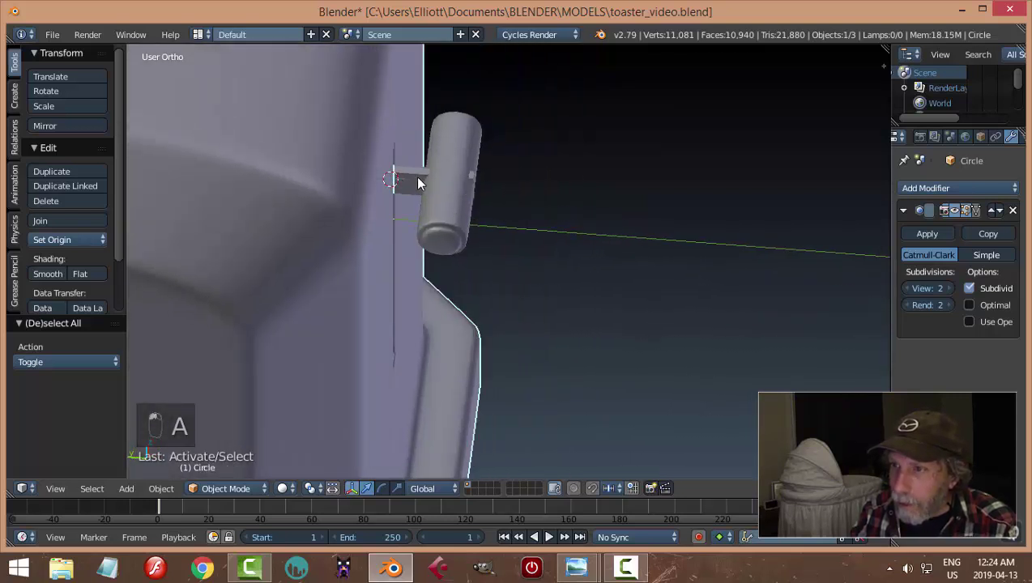
right_click(417, 182)
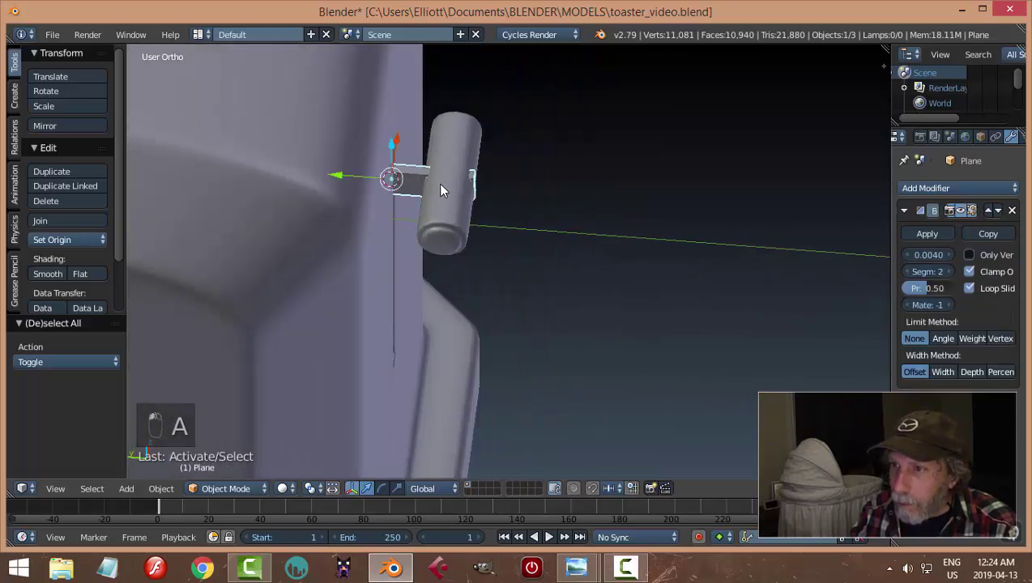
left_click(323, 176)
key("a")
Scale the handle up uniformly by about 1.204 and clear the selection.
middle_click_drag(453, 185, 525, 197)
right_click(525, 196)
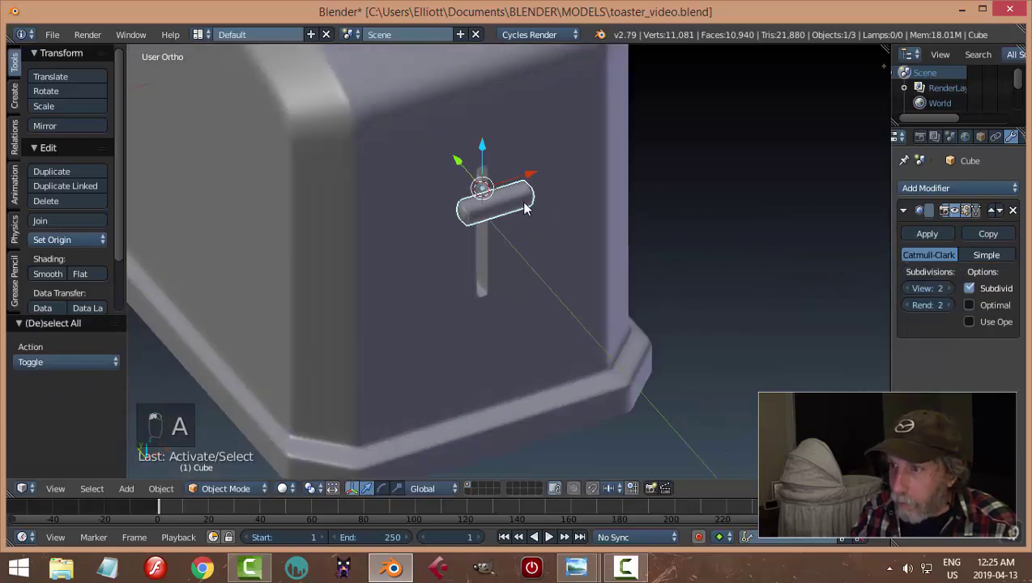
key("s")
left_click(589, 209)
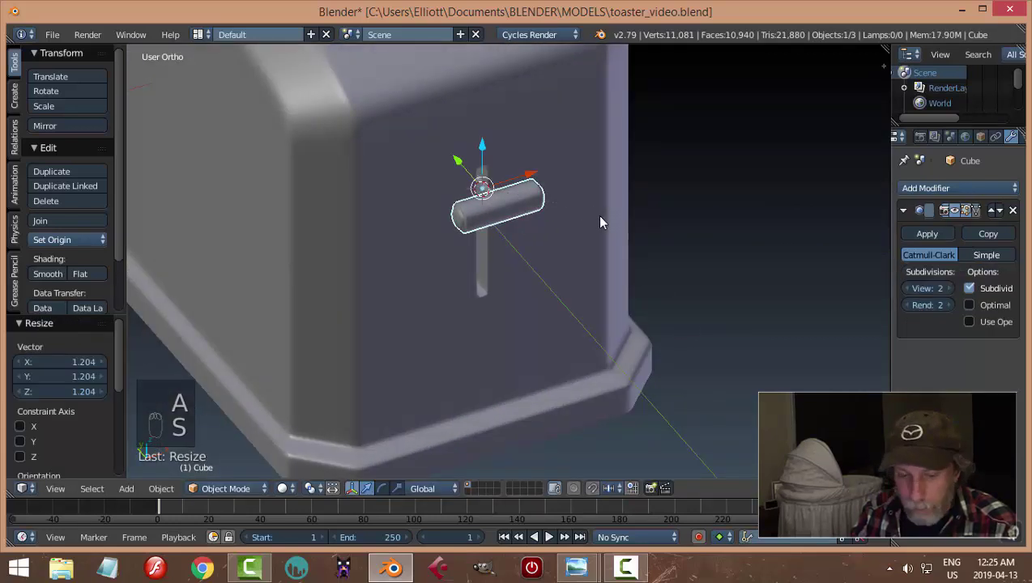
key("a")
Set the handle's origin to its geometry, rescale it about its own centre and clear the selection.
middle_click_drag(599, 219, 534, 236)
scroll(545, 249, "up", 3)
right_click(540, 227)
left_click(79, 240)
left_click(89, 273)
key("s")
left_click(641, 266)
key("a")
scroll(640, 284, "down", 3)
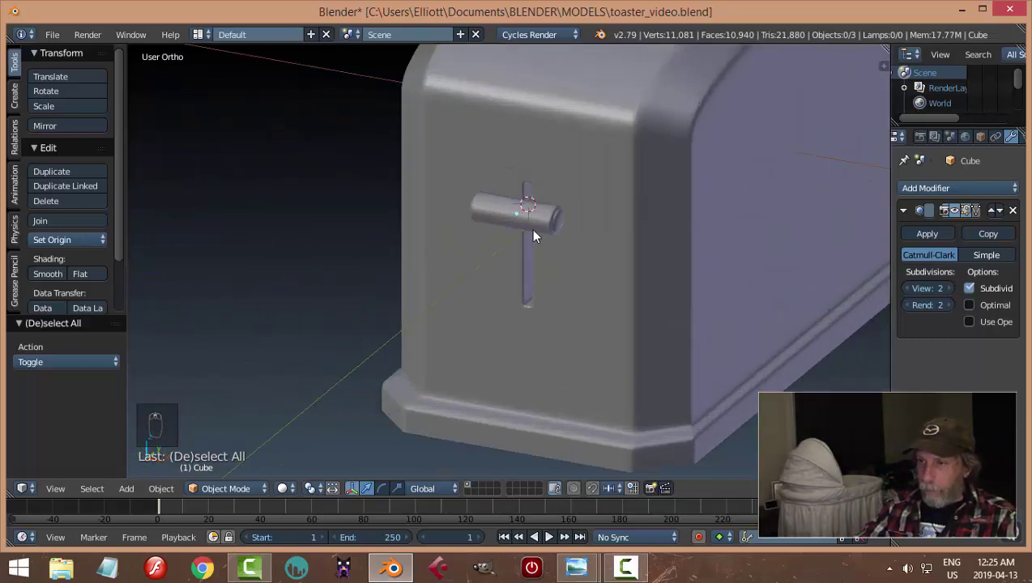
Delete the handle object from the front of the lever.
right_click(557, 217)
key("x")
left_click(593, 229)
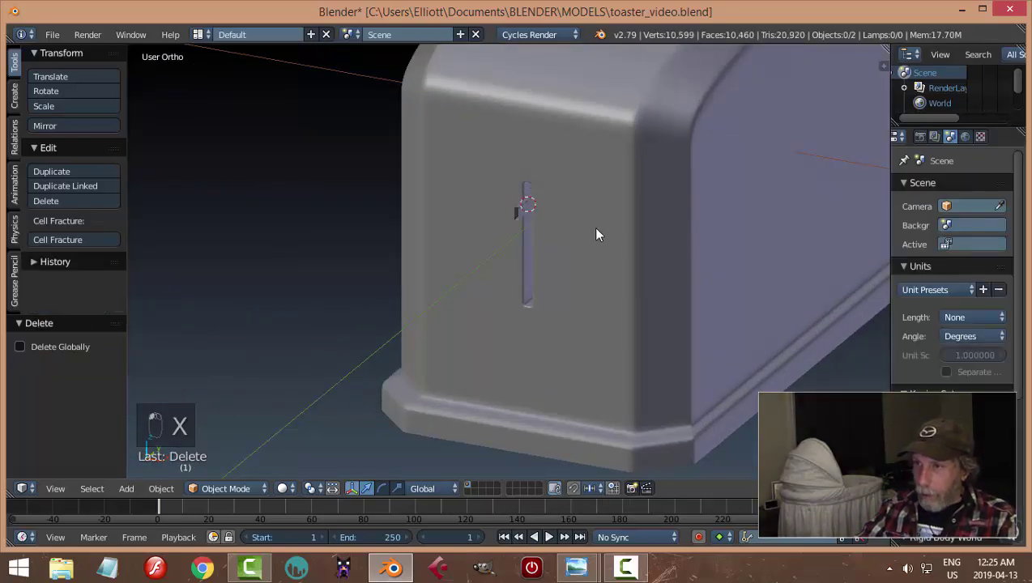
Set the repositioned lever's origin to its geometry and snap the 3D cursor to it.
scroll(528, 226, "up", 3)
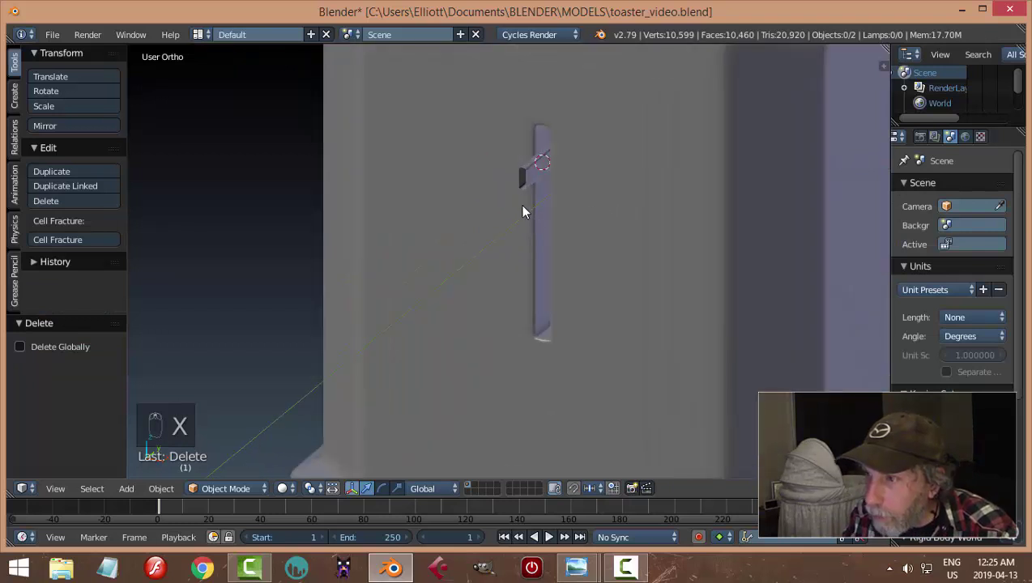
right_click(543, 197)
left_click(56, 240)
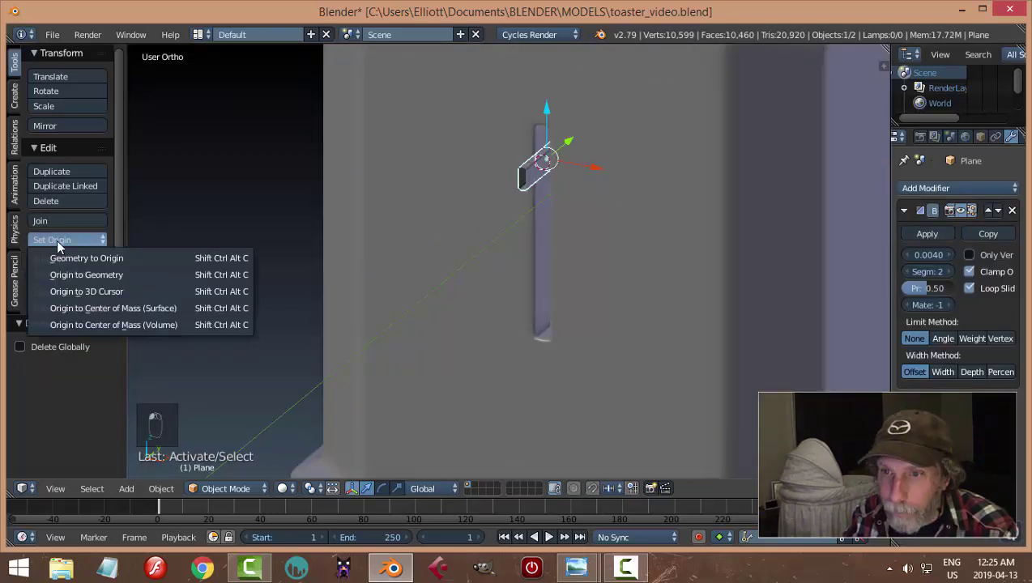
left_click(98, 277)
key("shift+s")
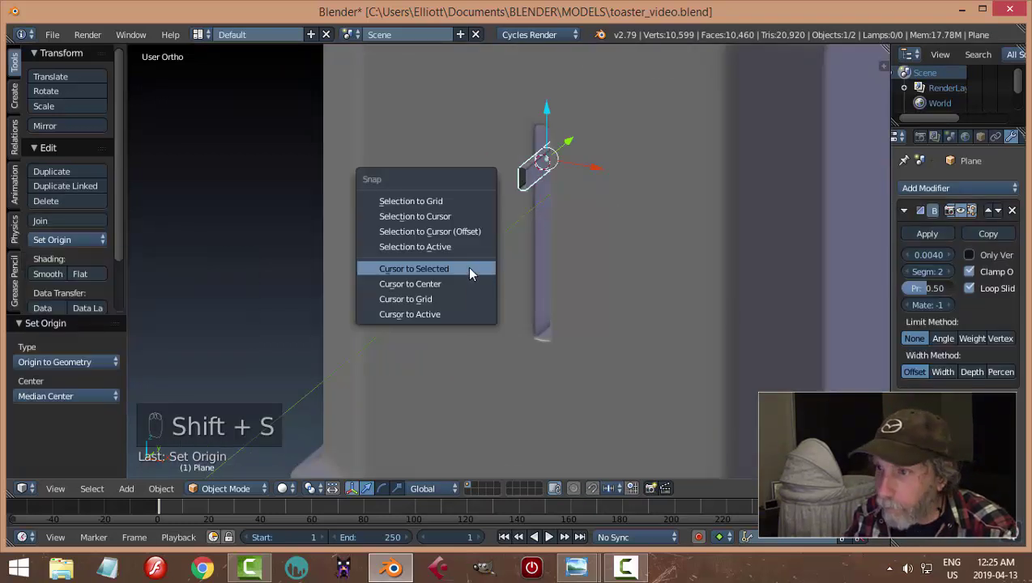
left_click(472, 272)
Add a cube at the 3D cursor on the lever and scale its mesh down uniformly to about 0.094.
key("shift+a")
mouse_move(572, 271)
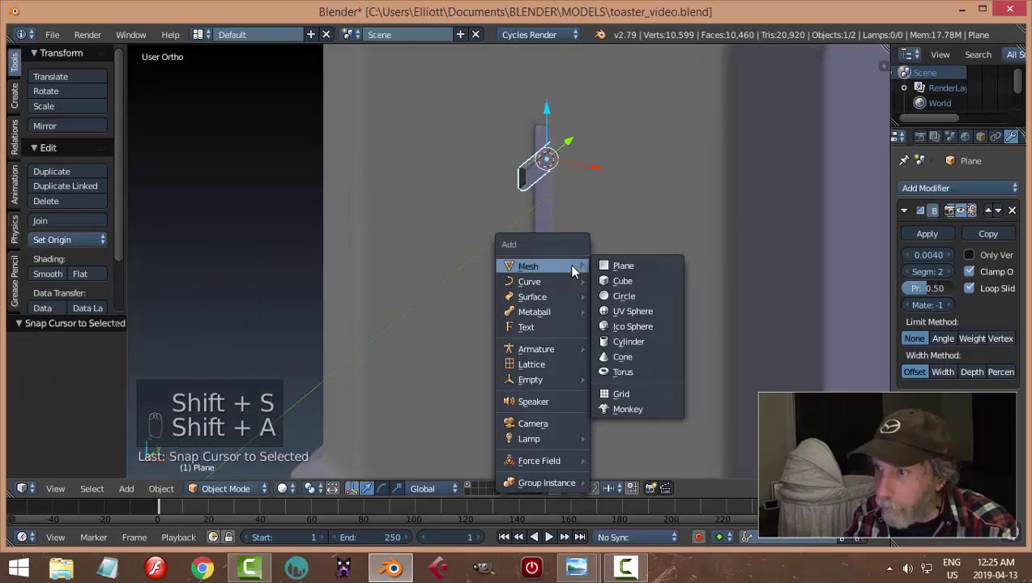
left_click(621, 281)
key("Tab")
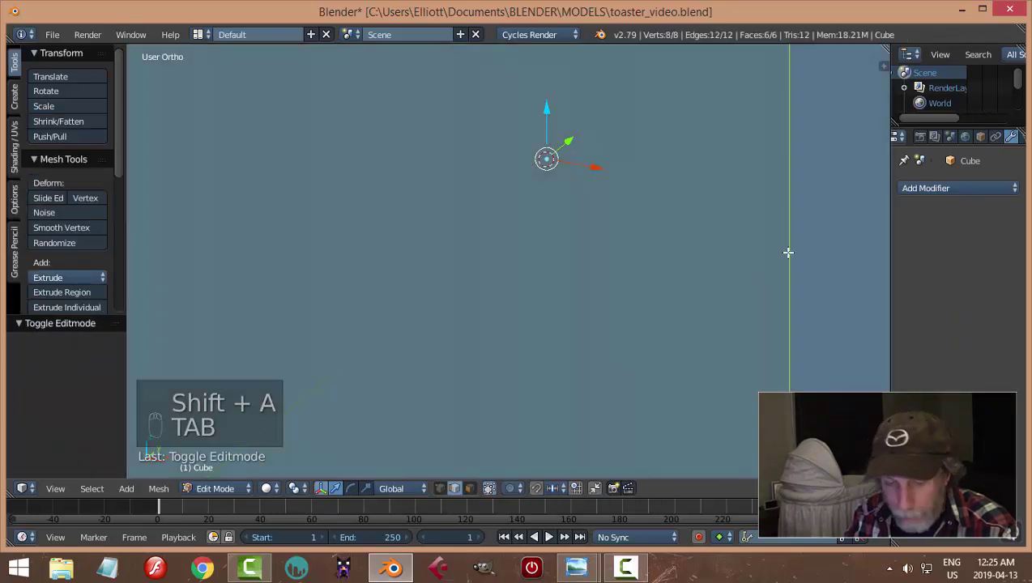
key("s")
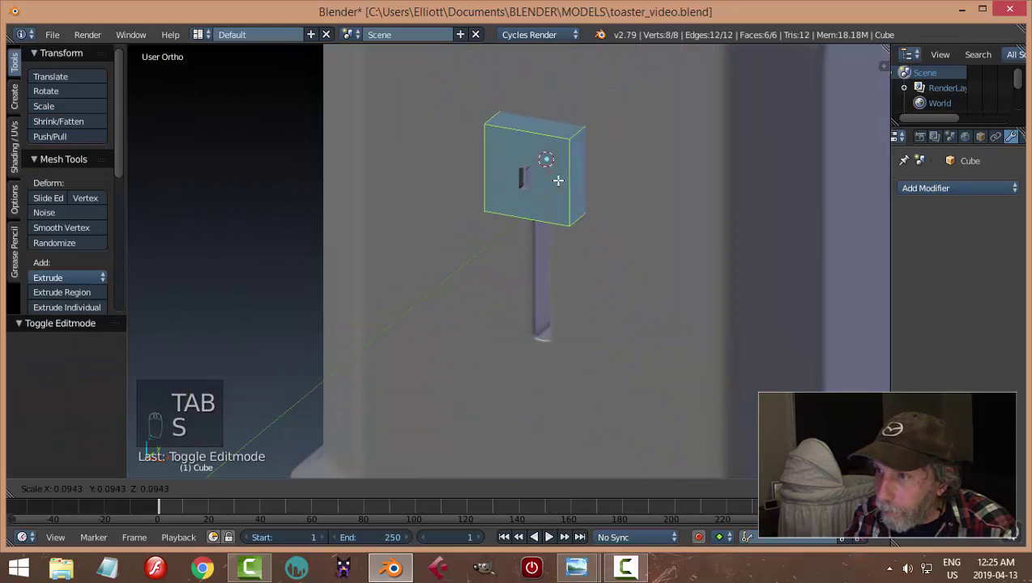
left_click(558, 178)
Move the cube about 0.091 outward along negative Y and scale it uniformly by about 0.33.
middle_click_drag(558, 178, 587, 153)
key("g")
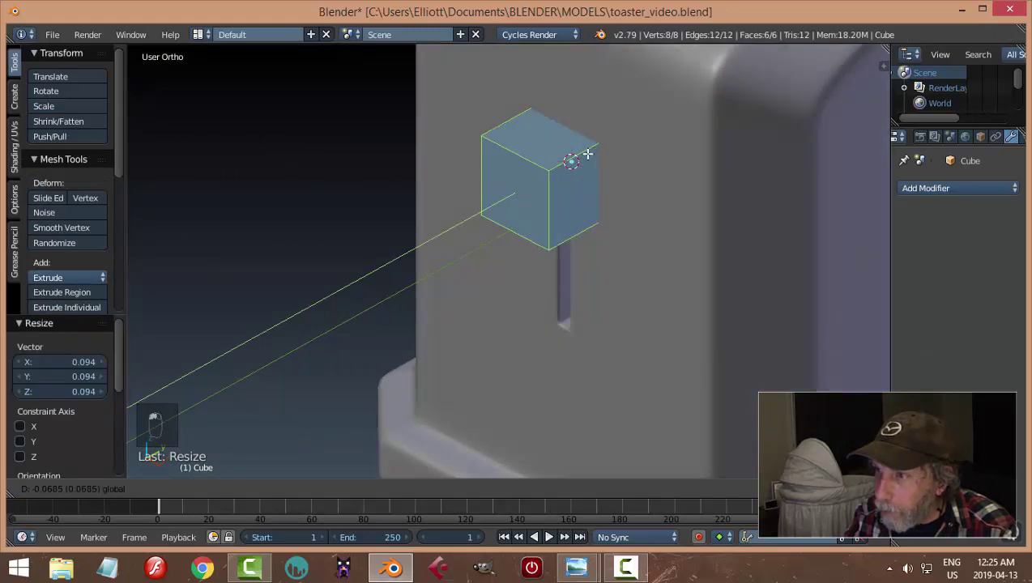
left_click(631, 200)
key("s")
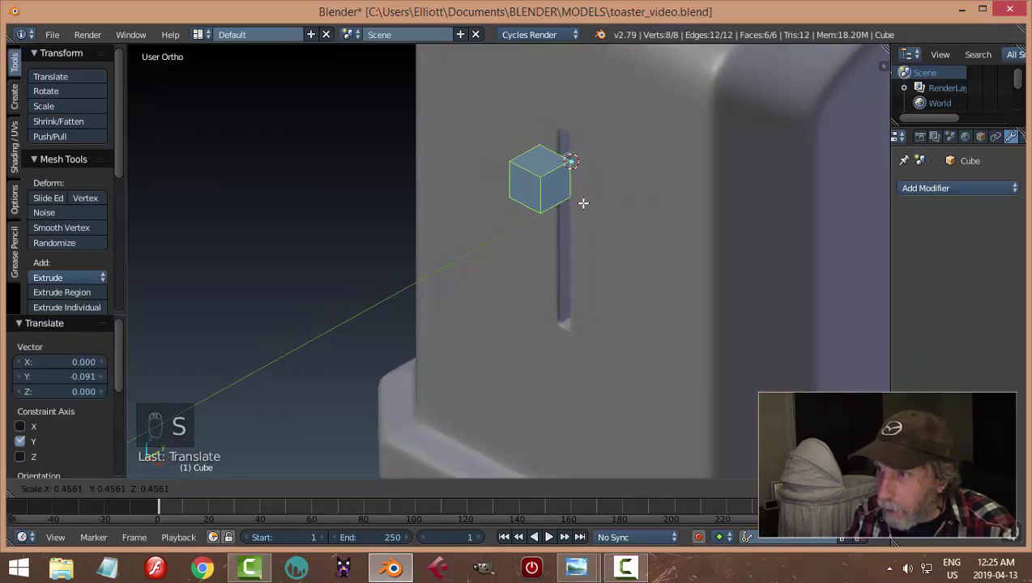
left_click(565, 205)
Stretch the cube into a wide horizontal bar and adjust its Y position so it sits on the lever's outer end.
middle_click_drag(617, 205, 606, 226)
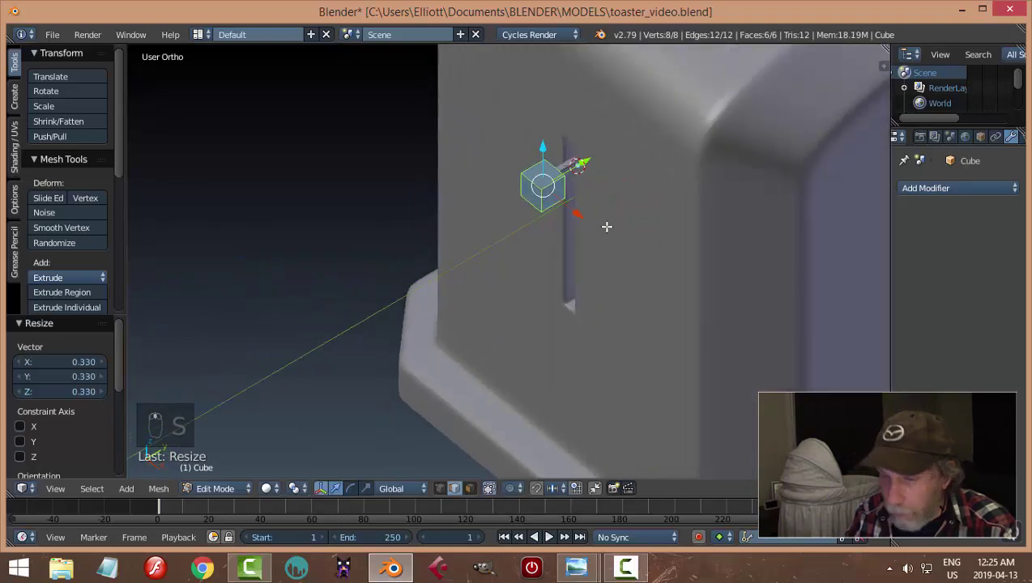
left_click(768, 260)
middle_click_drag(664, 250, 620, 212)
key("g")
key("y")
left_click(619, 214)
key("g")
key("y")
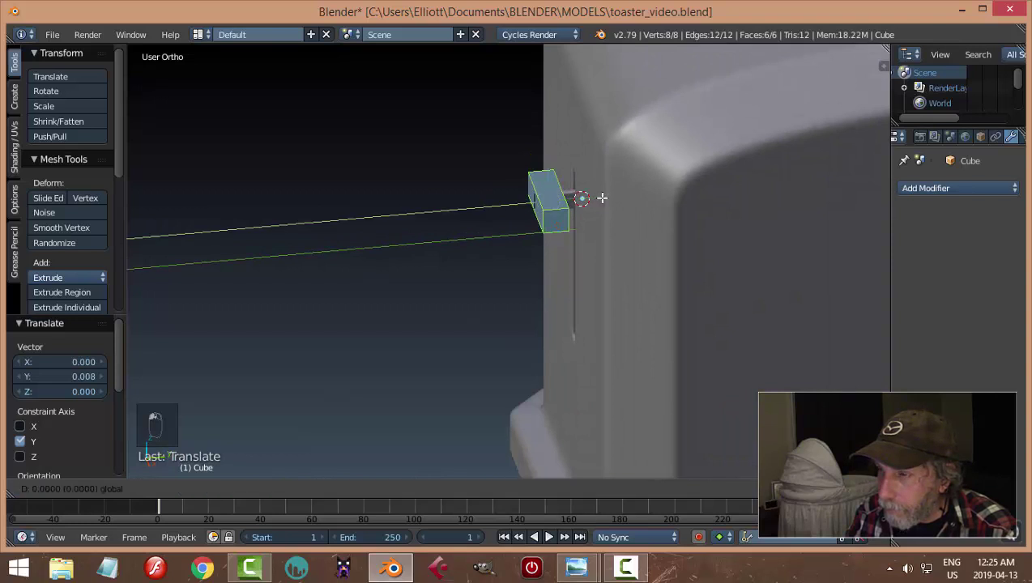
left_click(600, 197)
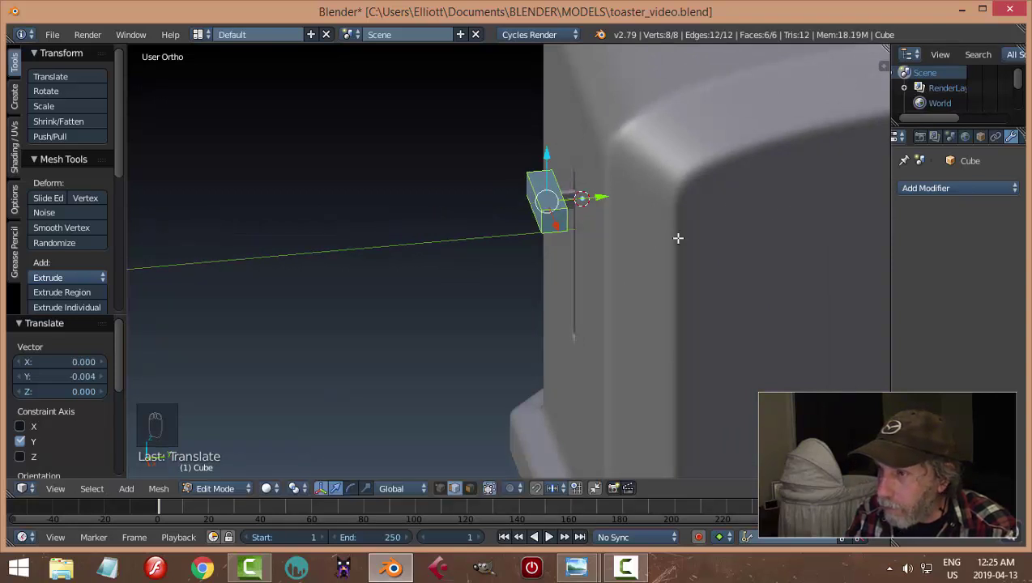
Add a Bevel modifier with a width of 0.0060 to the bar handle and shade it smooth.
key("Tab")
key("Tab")
left_click(926, 188)
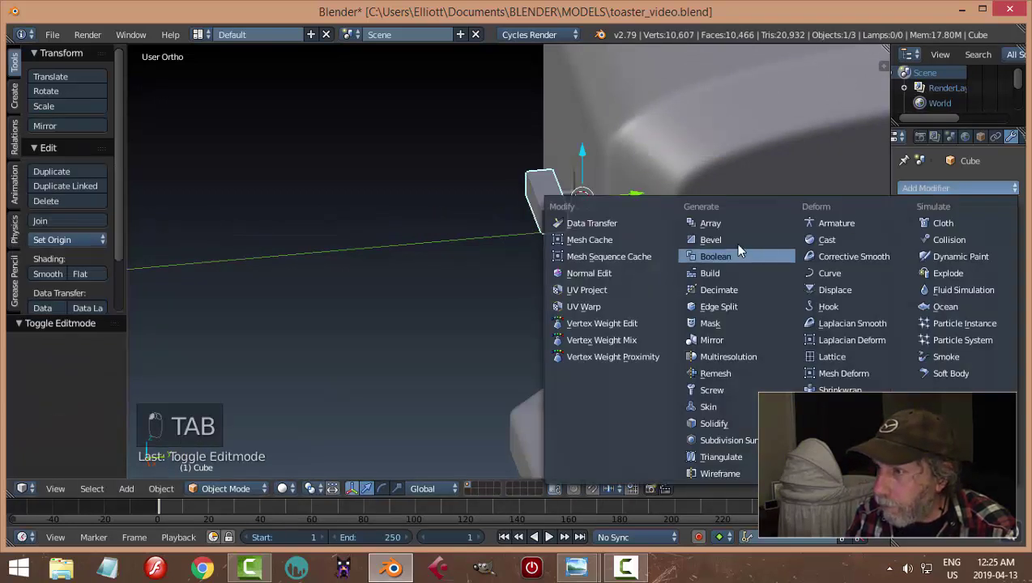
left_click(733, 241)
left_click(943, 271)
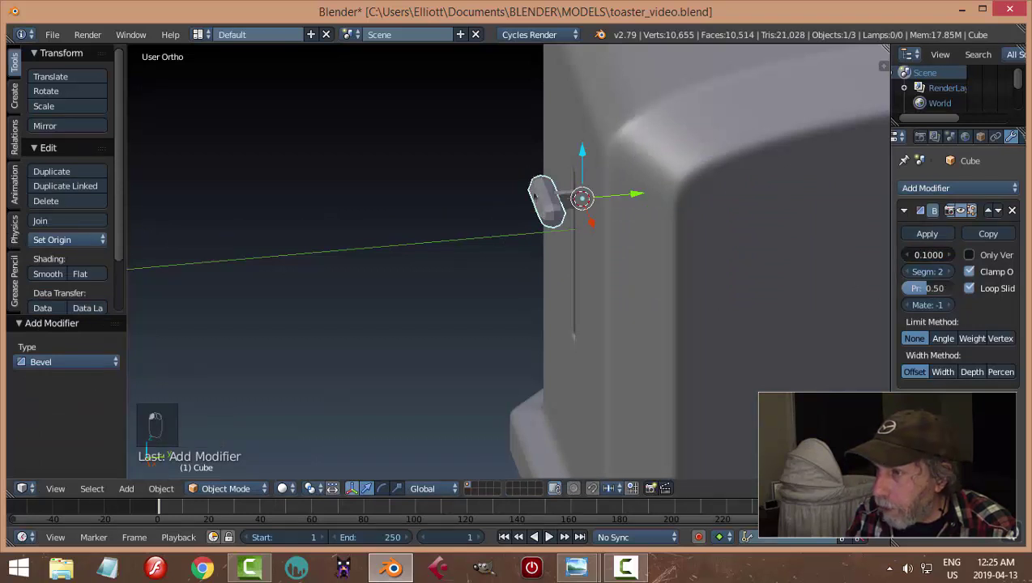
left_click_drag(929, 254, 907, 255)
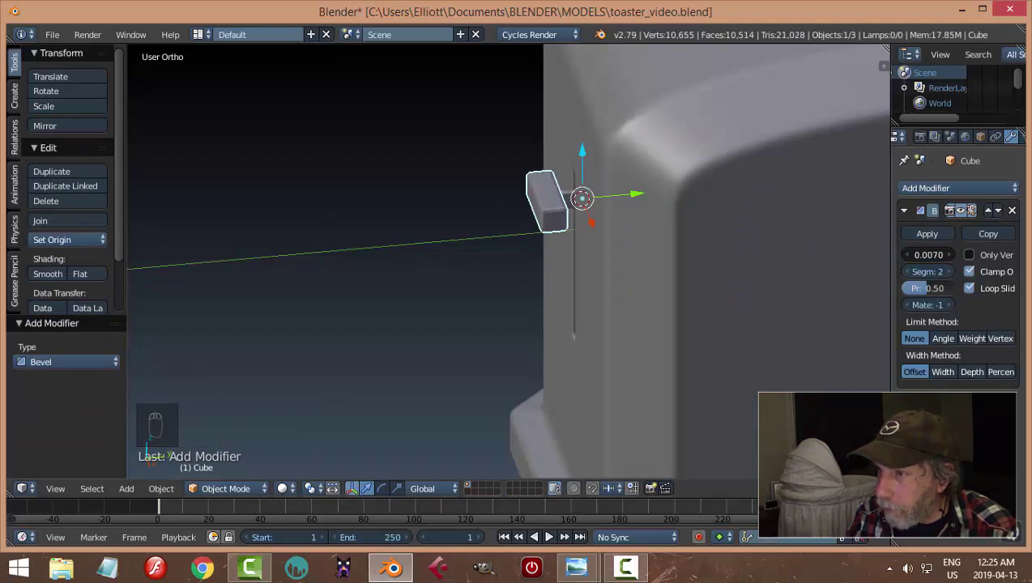
left_click(58, 272)
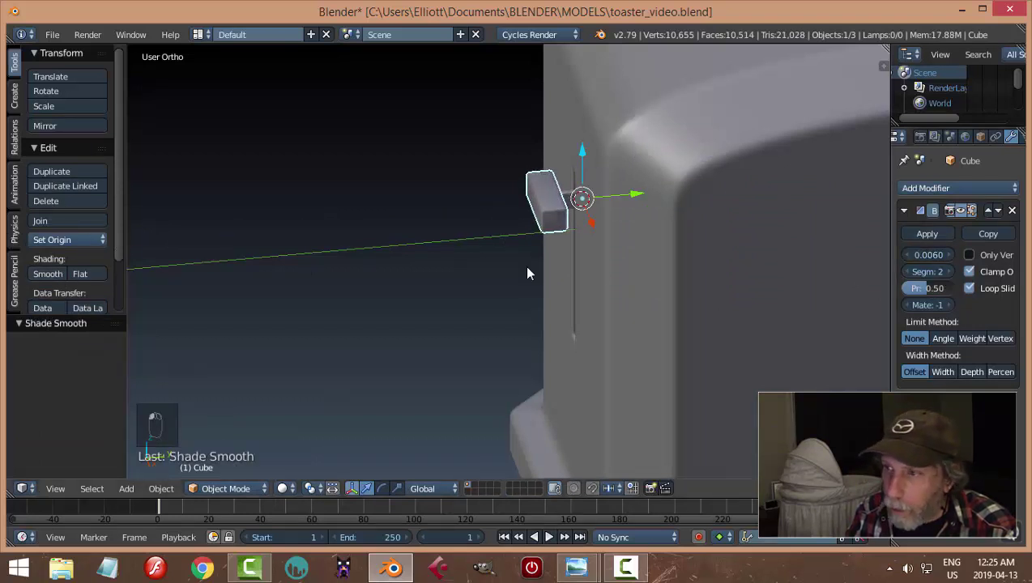
Scale the bar handle up uniformly by about 1.17 and clear the selection.
key("a")
scroll(551, 247, "down", 4)
middle_click_drag(551, 247, 668, 248)
scroll(533, 230, "up", 5)
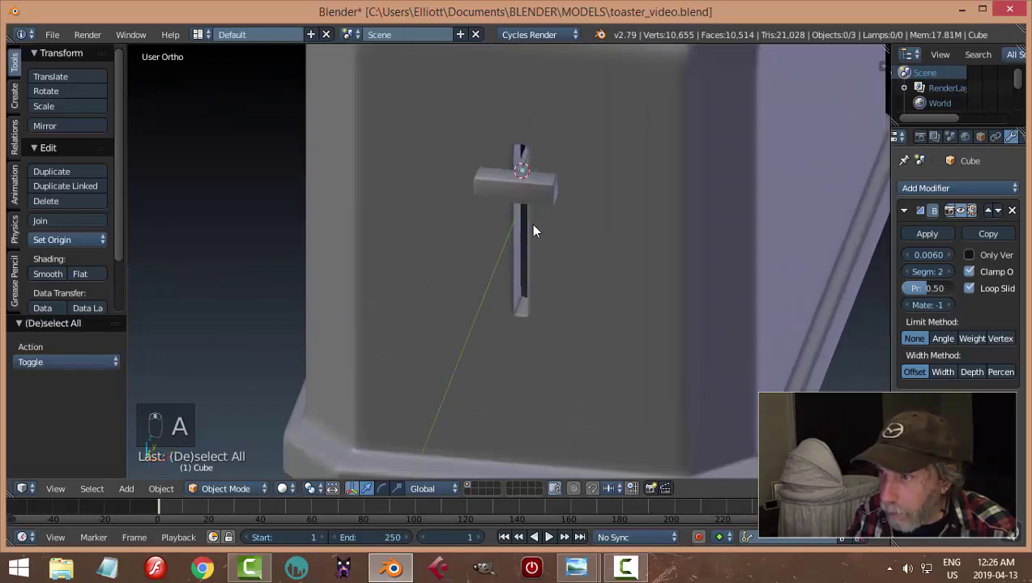
key("s")
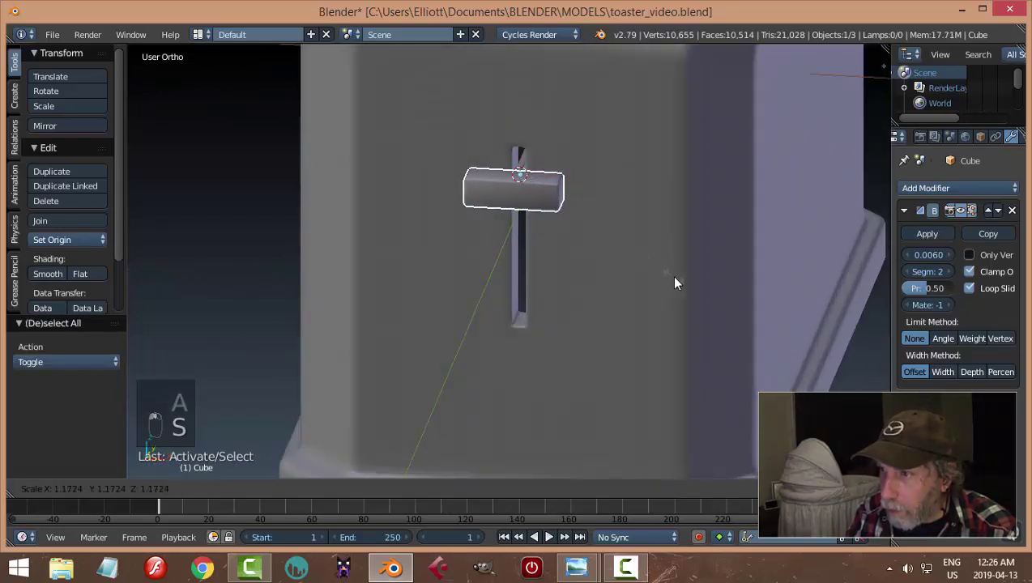
left_click(675, 278)
key("a")
Rescale the bar handle once more to suit the toaster's front and clear the selection.
scroll(679, 281, "down", 4)
middle_click_drag(679, 279, 669, 306)
scroll(670, 306, "up", 4)
scroll(655, 257, "up", 2)
middle_click_drag(654, 258, 622, 303)
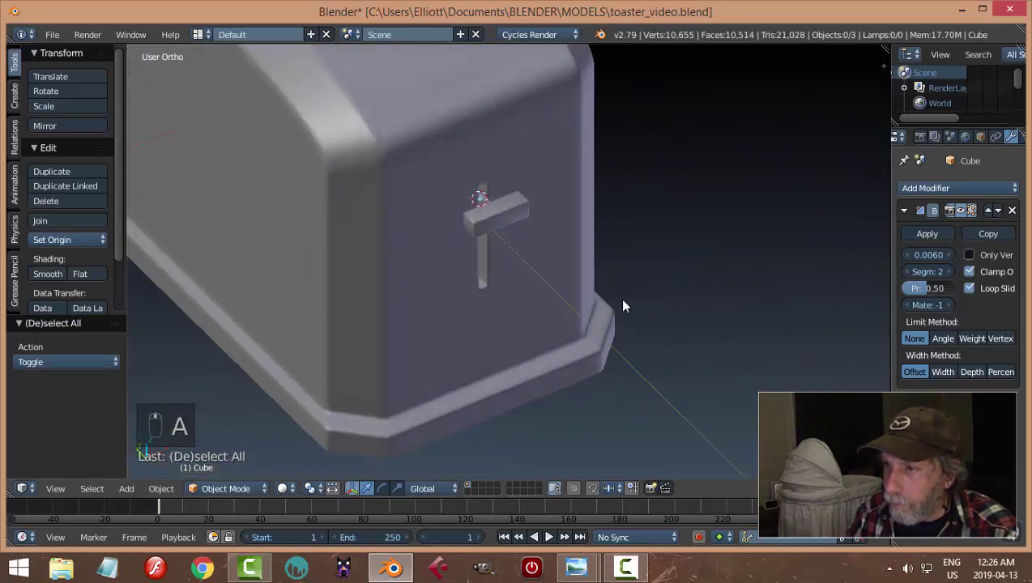
scroll(498, 179, "up", 4)
right_click(498, 178)
key("s")
left_click(592, 202)
middle_click_drag(592, 203, 436, 204)
mouse_move(347, 198)
left_mouse_down()
mouse_move(392, 202)
mouse_move(340, 198)
left_mouse_up()
key("a")
scroll(535, 226, "down", 4)
mouse_move(535, 226)
middle_mouse_down()
mouse_move(549, 222)
mouse_move(532, 226)
middle_mouse_up()
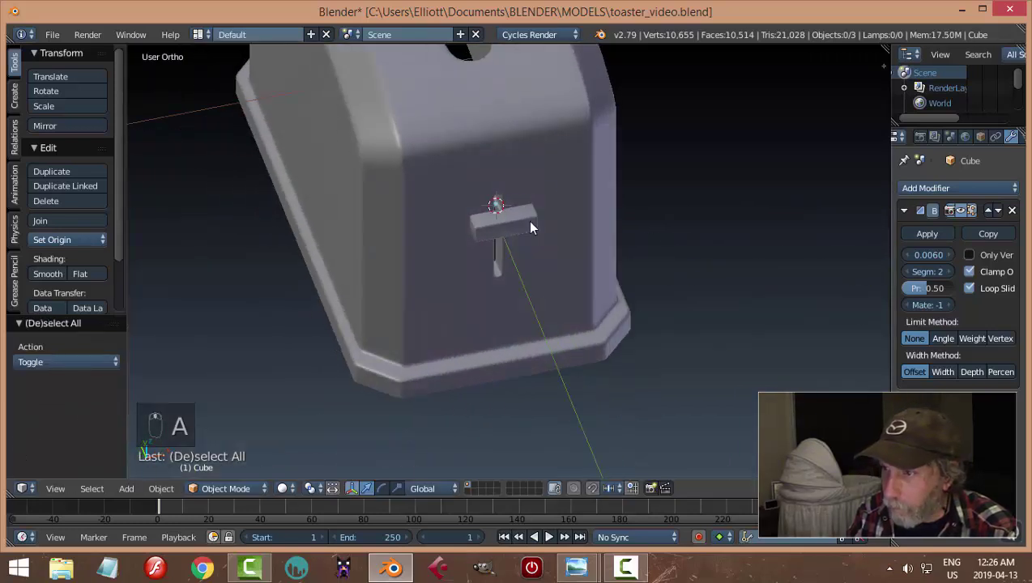
Bevel the handle's four long horizontal edges with several segments and an offset of about 0.0076, then deselect the mesh.
right_click(522, 221)
scroll(567, 235, "up", 5)
key("Tab")
left_click(644, 248)
scroll(452, 111, "up", 3)
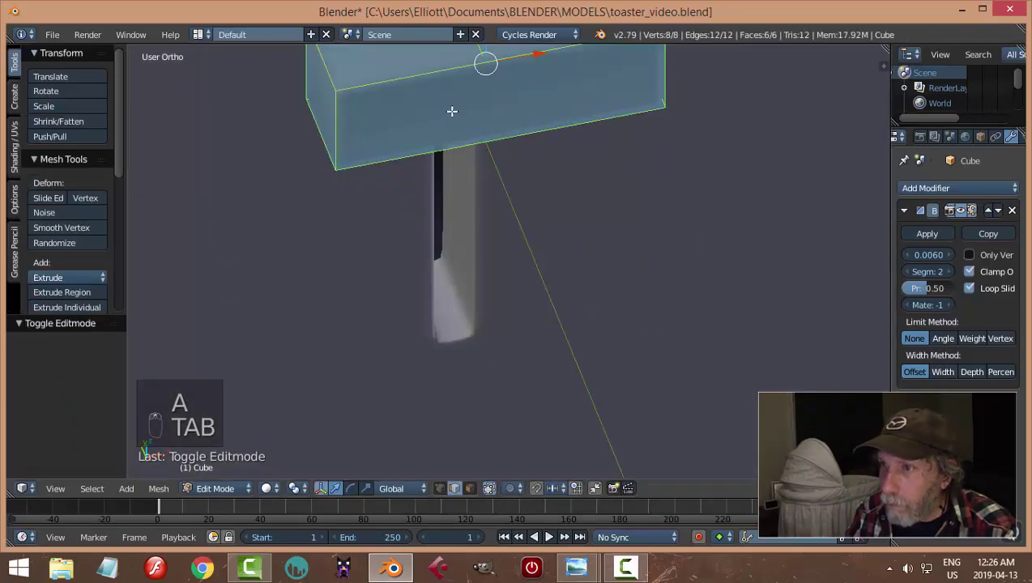
scroll(463, 110, "down", 2)
middle_click_drag(518, 145, 583, 152)
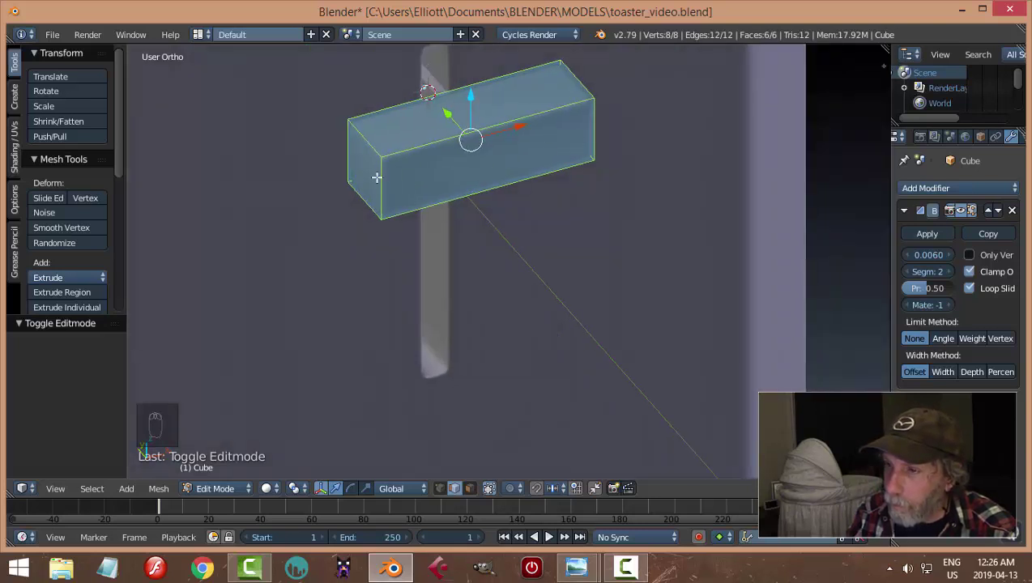
right_click(407, 150)
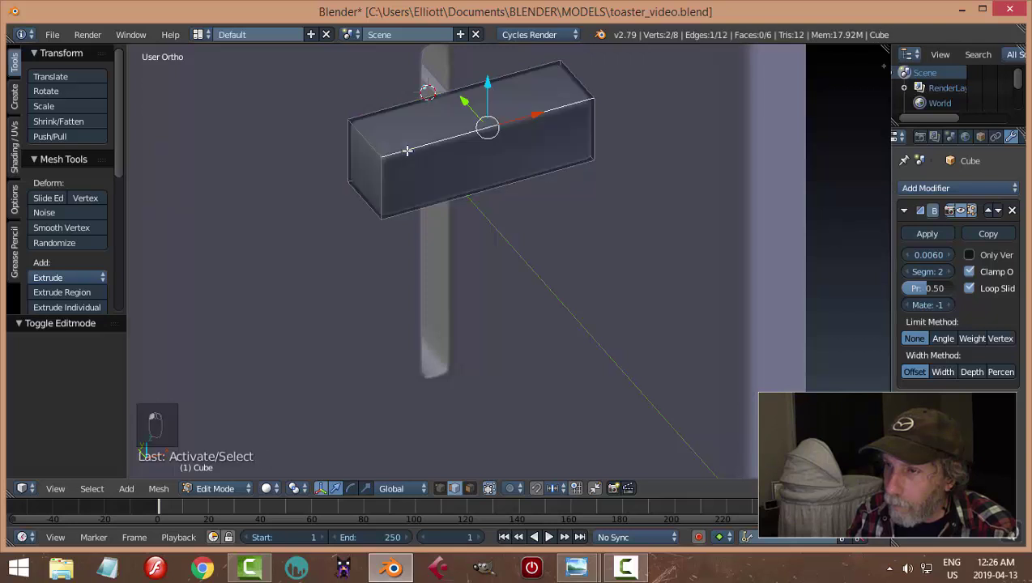
right_click(399, 103, "shift")
middle_click_drag(400, 103, 612, 200)
key("ctrl+b")
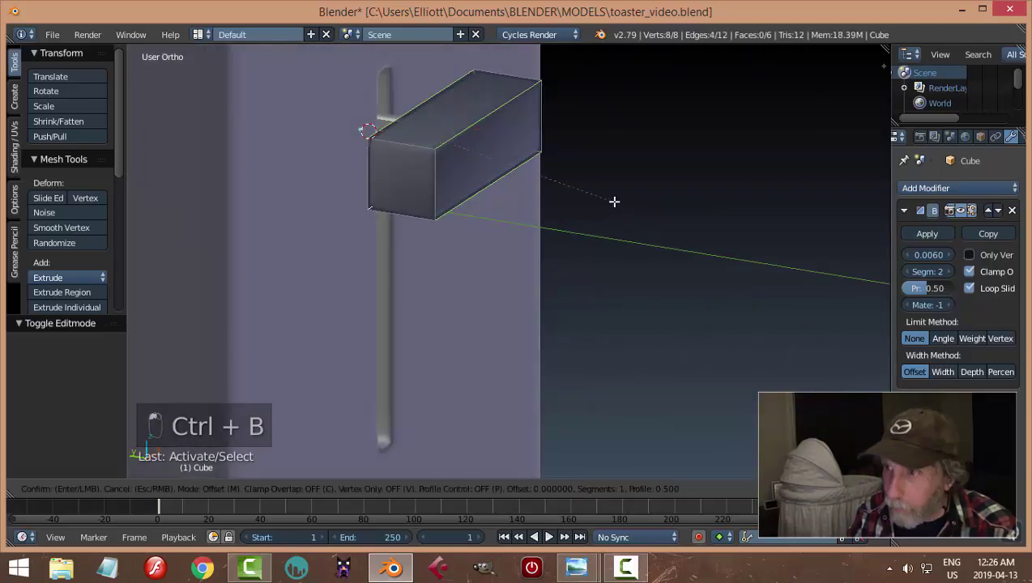
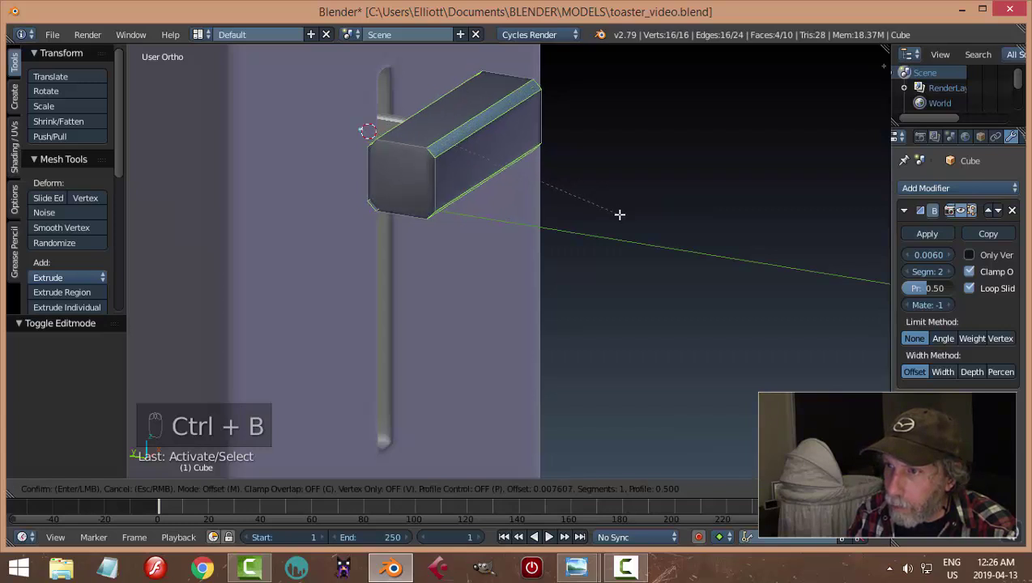
left_click(619, 214)
key("a")
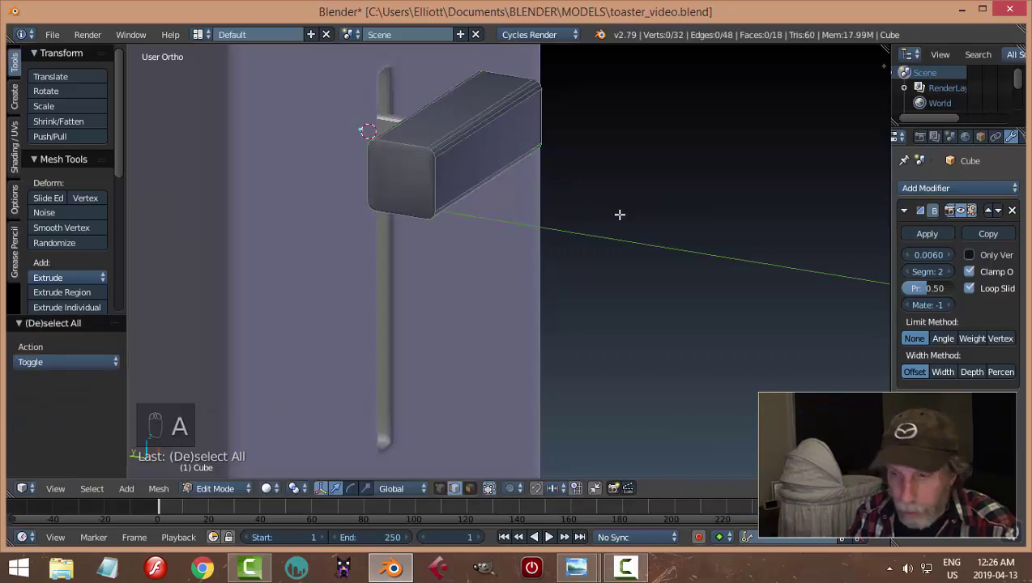
Return the handle to Object Mode, clear the selection and save the toaster file.
key("Tab")
middle_click_drag(655, 204, 541, 225)
key("a")
key("ctrl+s")
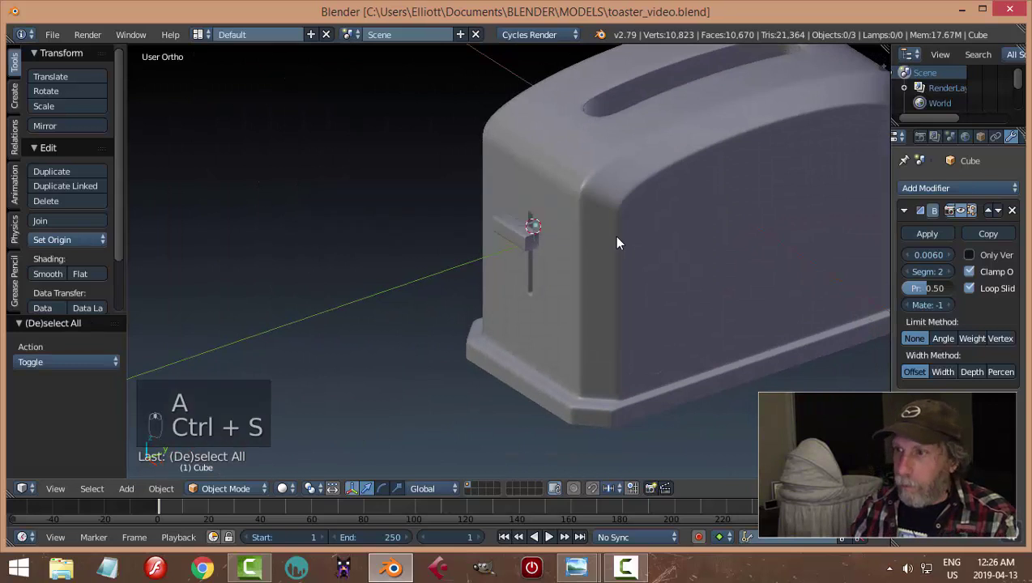
Add a 22-vertex mesh circle at the 3D cursor and rotate it 90° about the X axis, ready for mesh editing.
scroll(618, 240, "down", 3)
middle_click_drag(617, 239, 572, 263)
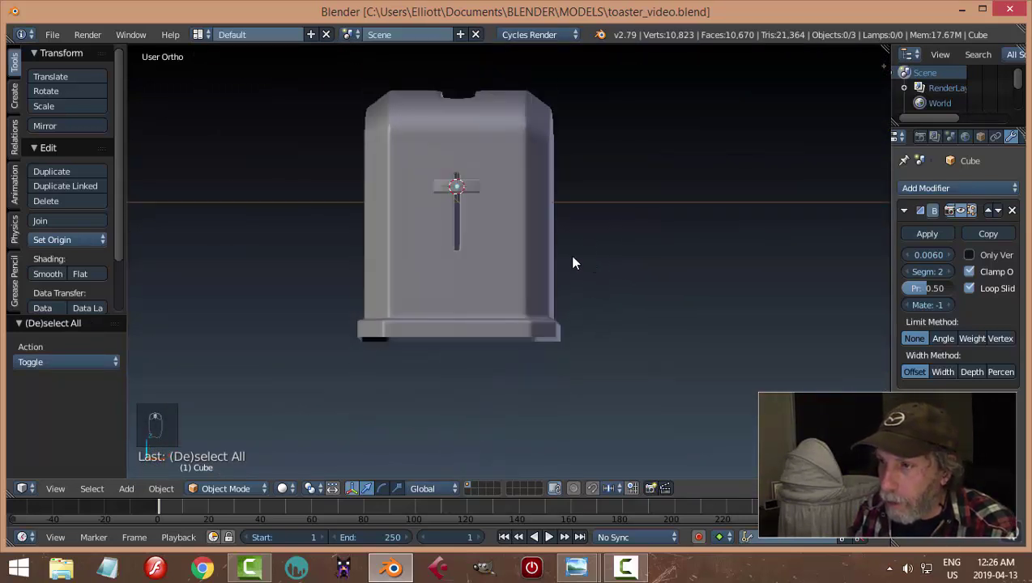
key("shift+a")
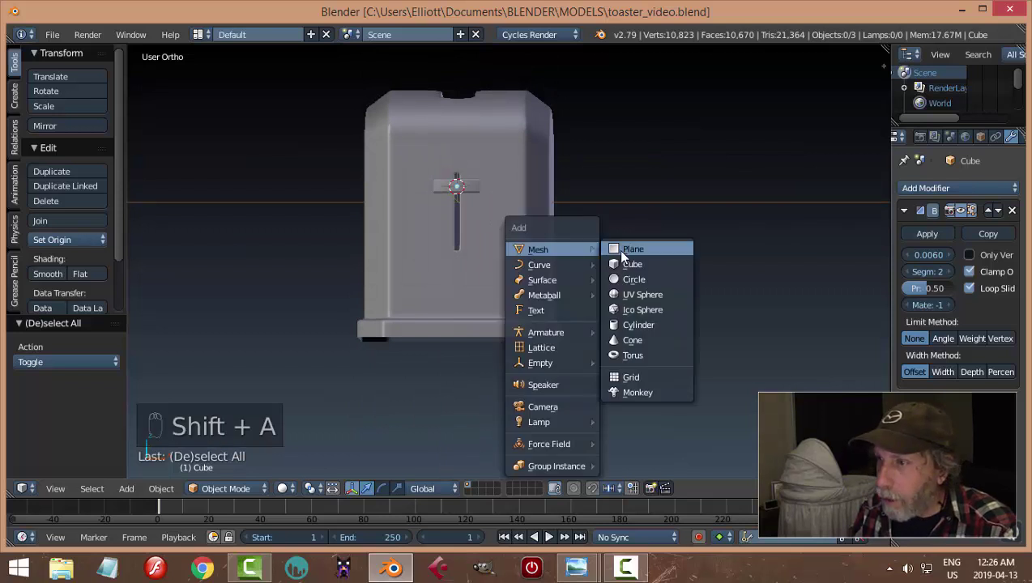
left_click(624, 279)
key("r")
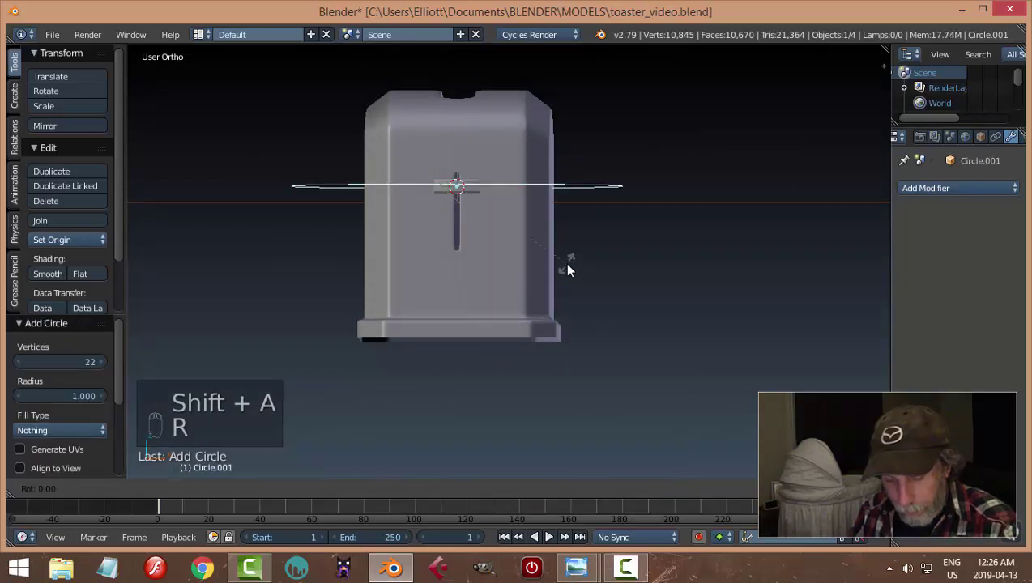
key("x")
key("9")
key("0")
key("Return")
key("Tab")
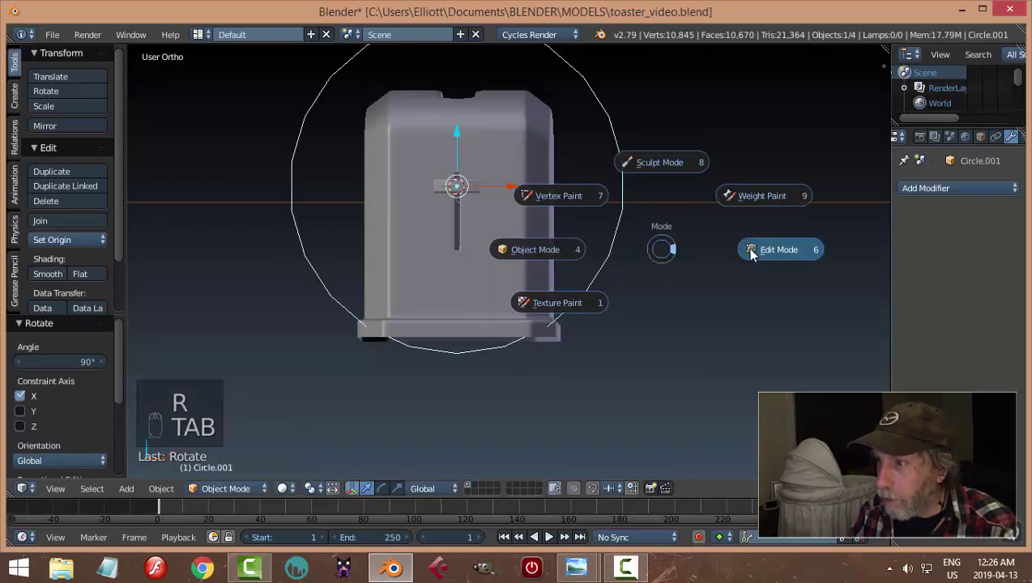
Shrink the circle's mesh in Edit Mode, first to about 0.27 and again to 0.472 of its size.
left_click(777, 249)
key("s")
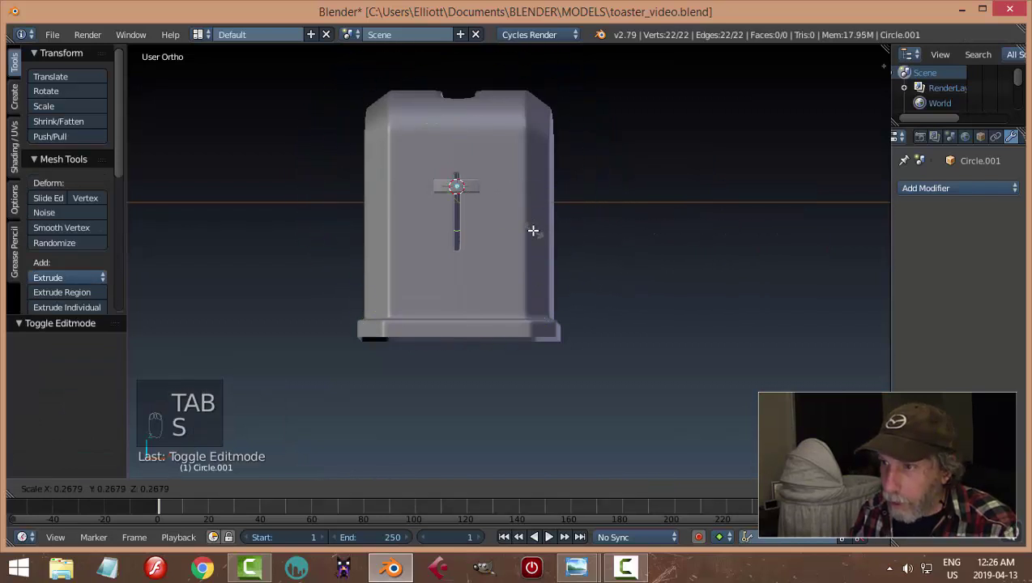
left_click(533, 231)
middle_click_drag(533, 230, 581, 200)
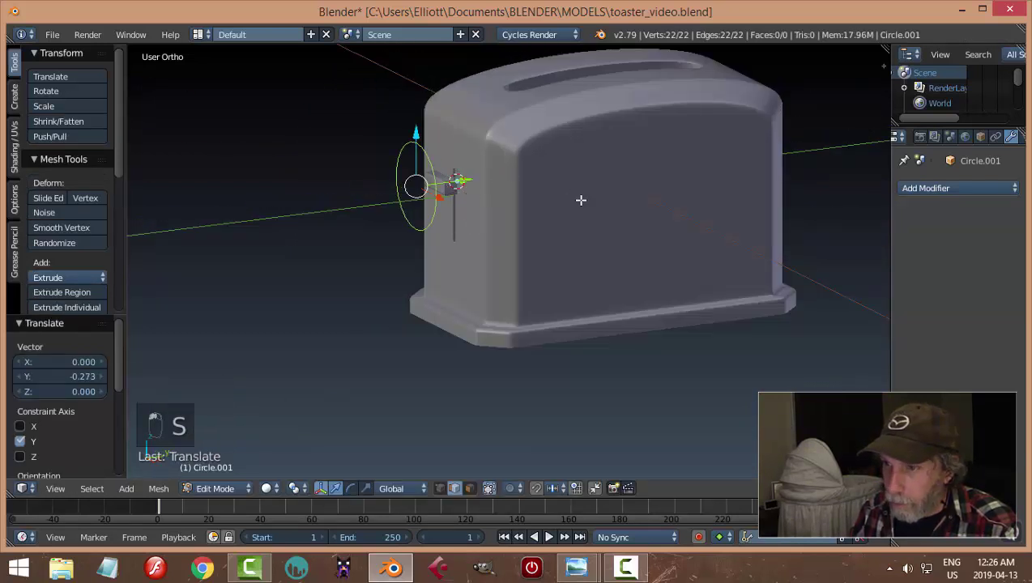
key("s")
left_click(491, 197)
Position the circle below the lever slot, sitting against the toaster's end face.
key("g")
key("z")
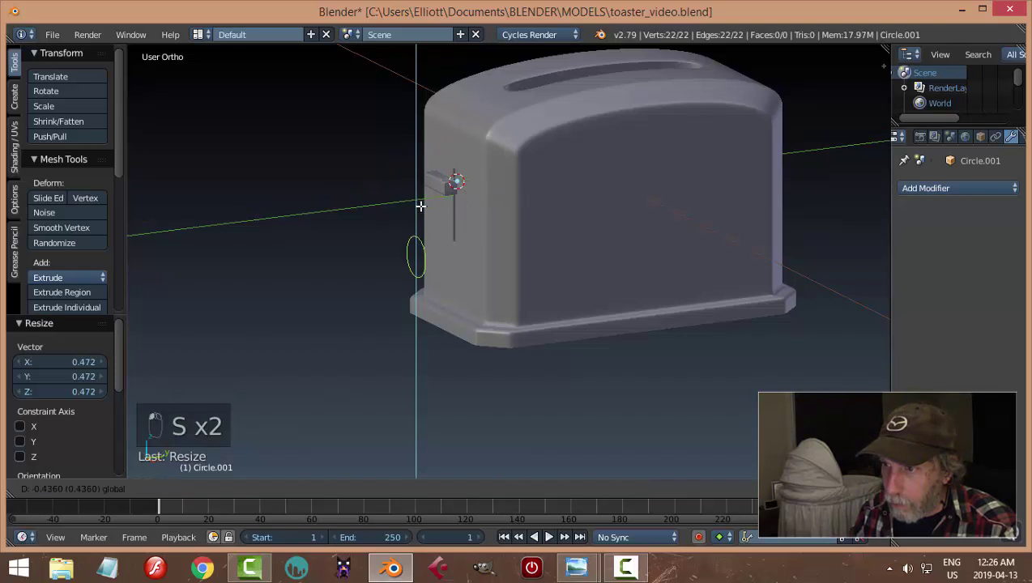
left_click(443, 235)
left_click_drag(464, 267, 489, 265)
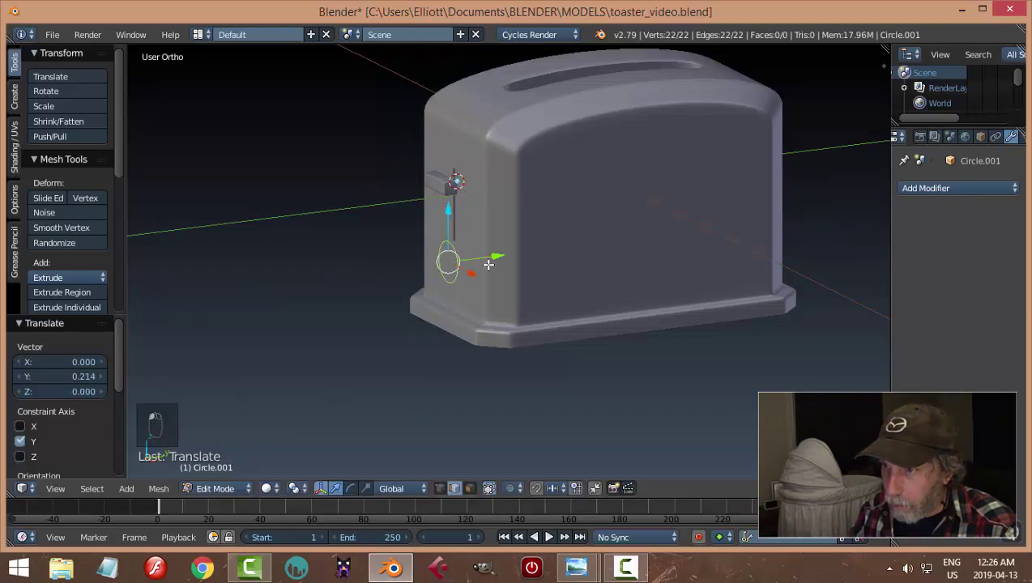
left_click_drag(451, 213, 450, 222)
key("KP_Decimal")
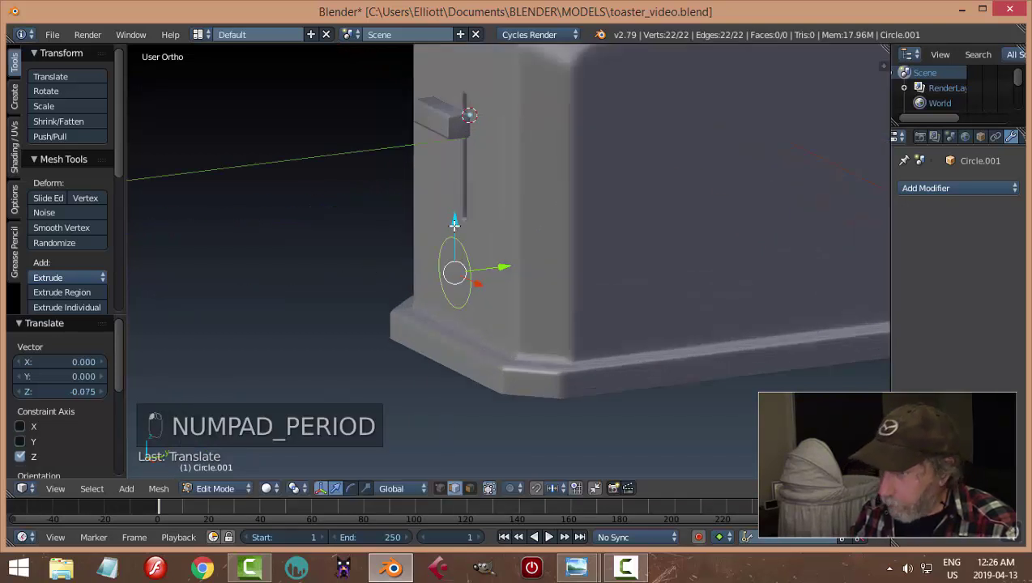
middle_click_drag(462, 229, 534, 246)
left_click_drag(533, 247, 555, 244)
Switch the mesh selection to vertices and extrude the circle inward in its plane to form a thin flat ring.
key("Tab")
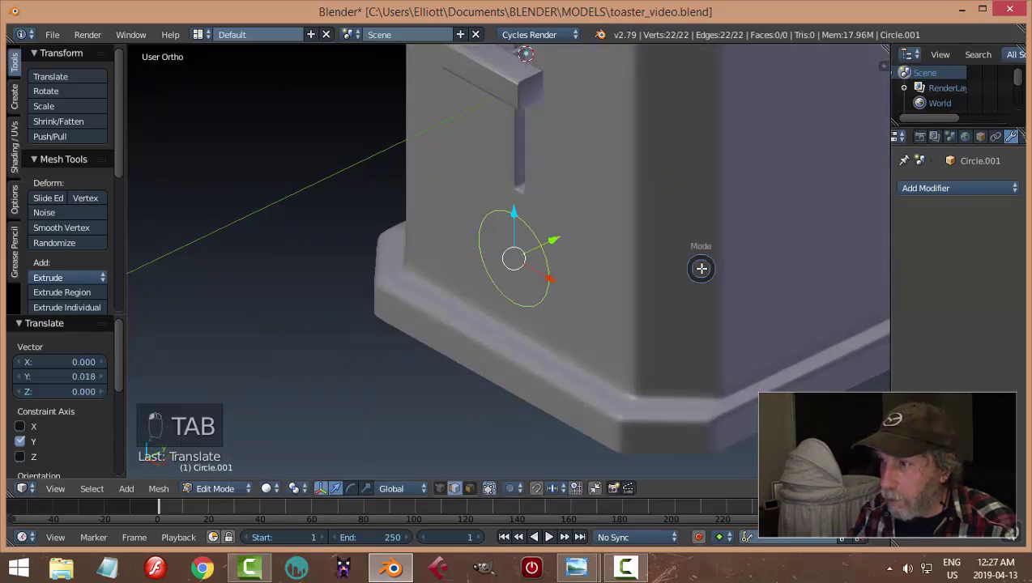
left_click(773, 271)
key("ctrl+Tab")
left_click(657, 243)
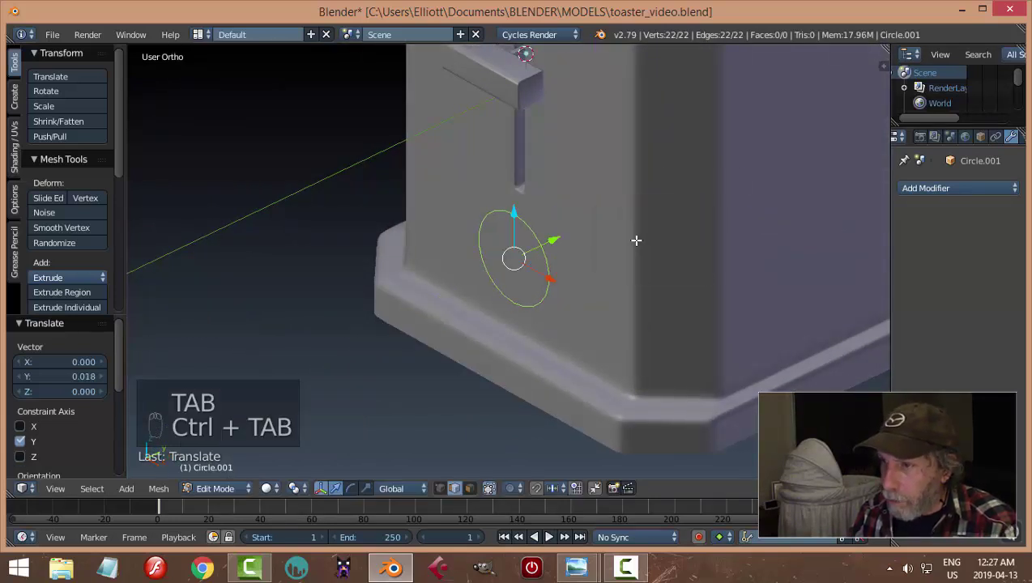
key("ctrl+Tab")
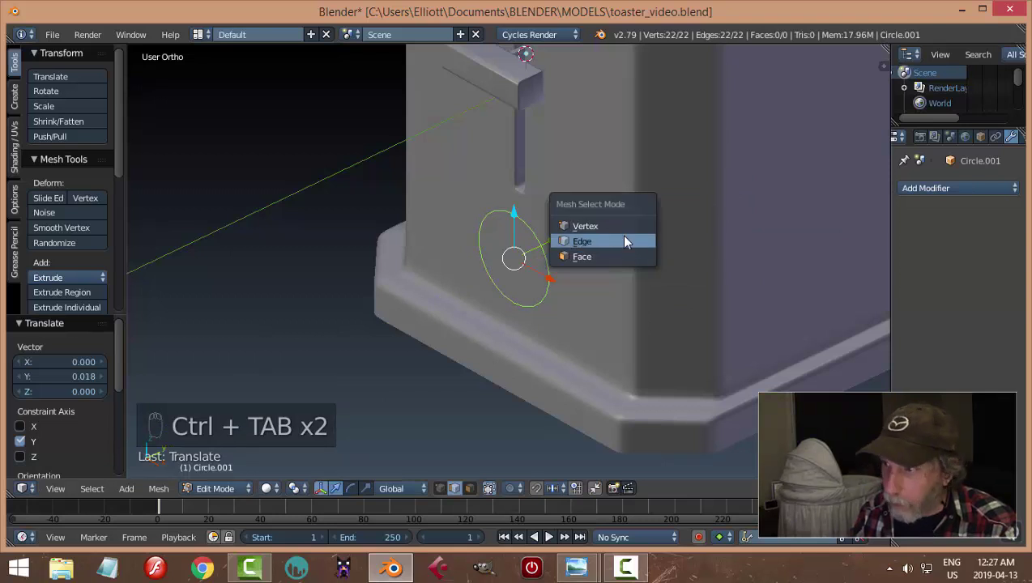
left_click(612, 227)
middle_click_drag(664, 235, 609, 274)
key("e")
right_click(689, 226)
key("s")
left_click(652, 237)
Extrude the inner ring outward from the toaster along Y and taper its front loop to about 0.73 as the knob body.
key("e")
right_click(599, 272)
key("e")
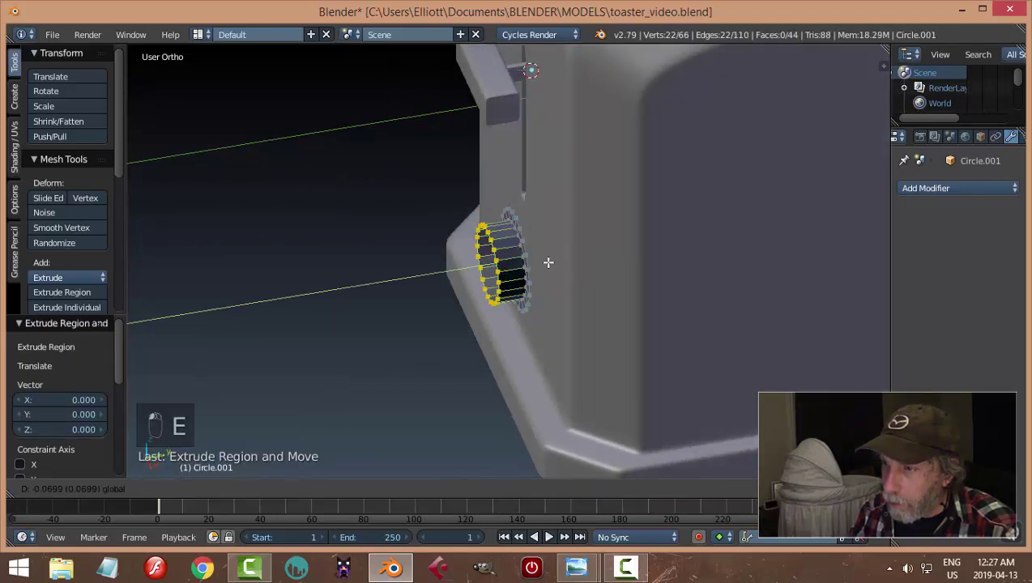
left_click(549, 263)
key("s")
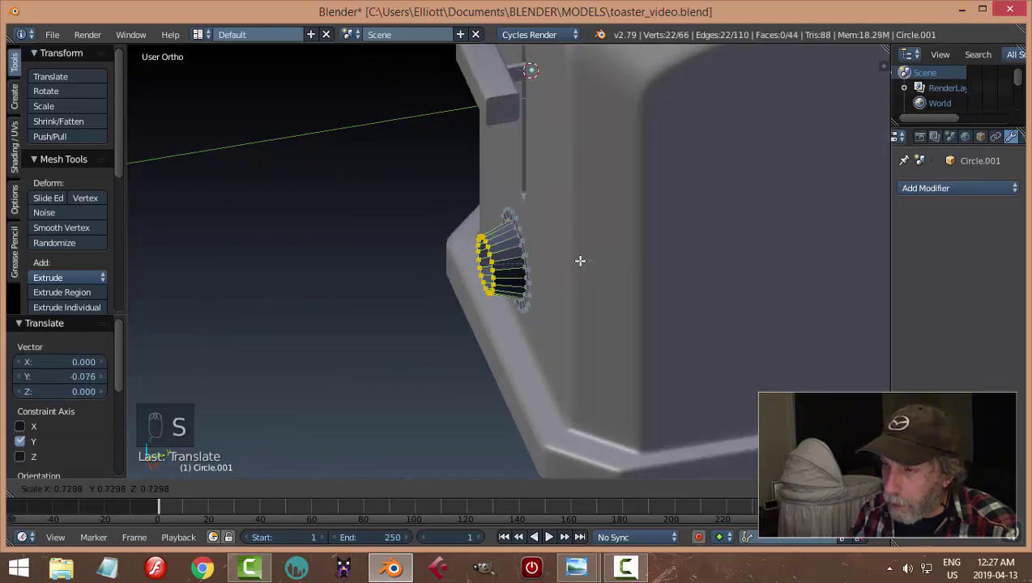
left_click(580, 261)
key("g")
key("y")
left_click(614, 262)
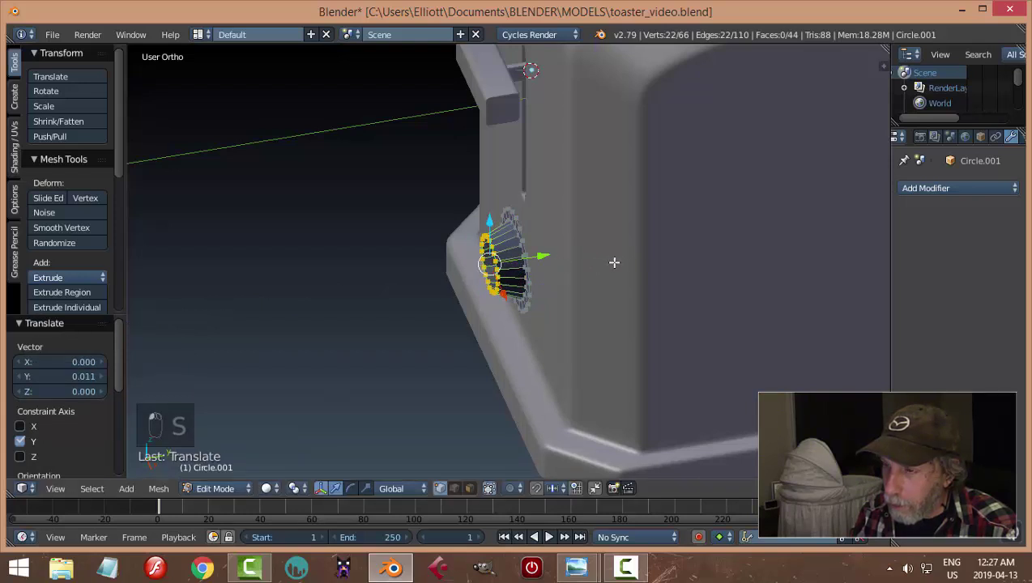
Extrude the knob's front loop inward at 0.919 scale and close the opening with Grid Fill.
middle_click_drag(615, 262, 652, 215)
scroll(616, 256, "up", 2)
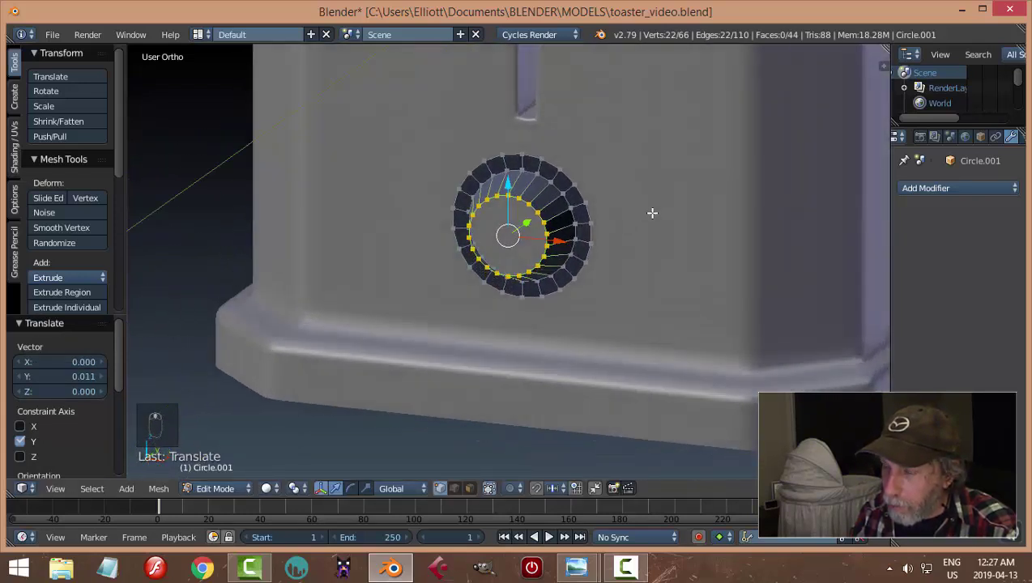
key("e")
key("s")
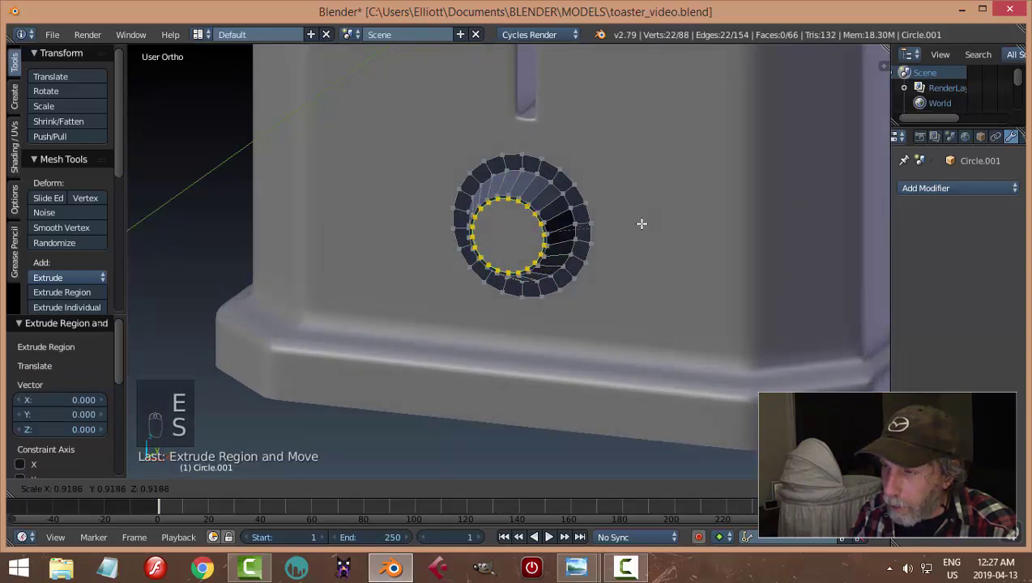
left_click(642, 224)
left_click(158, 489)
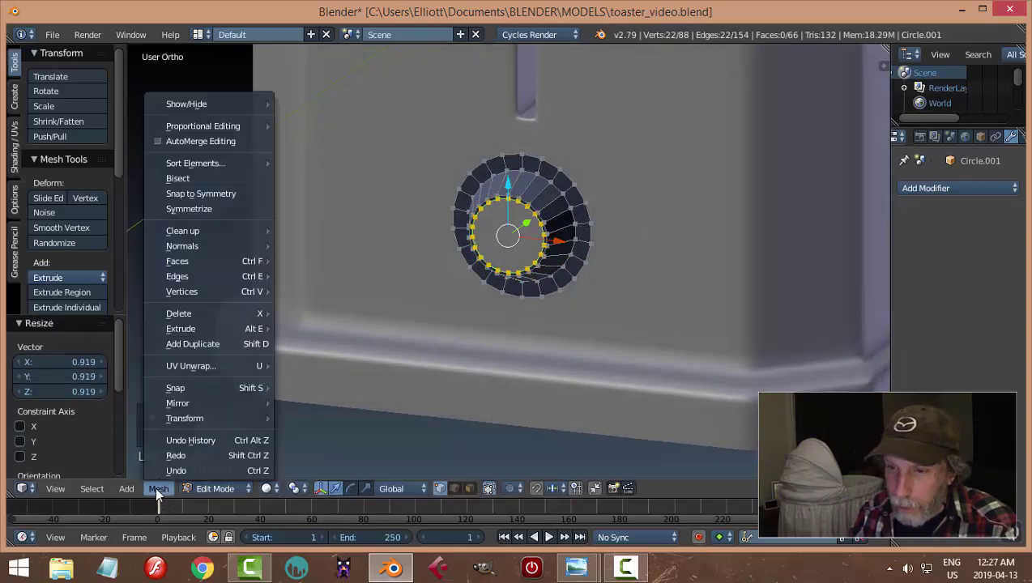
mouse_move(237, 259)
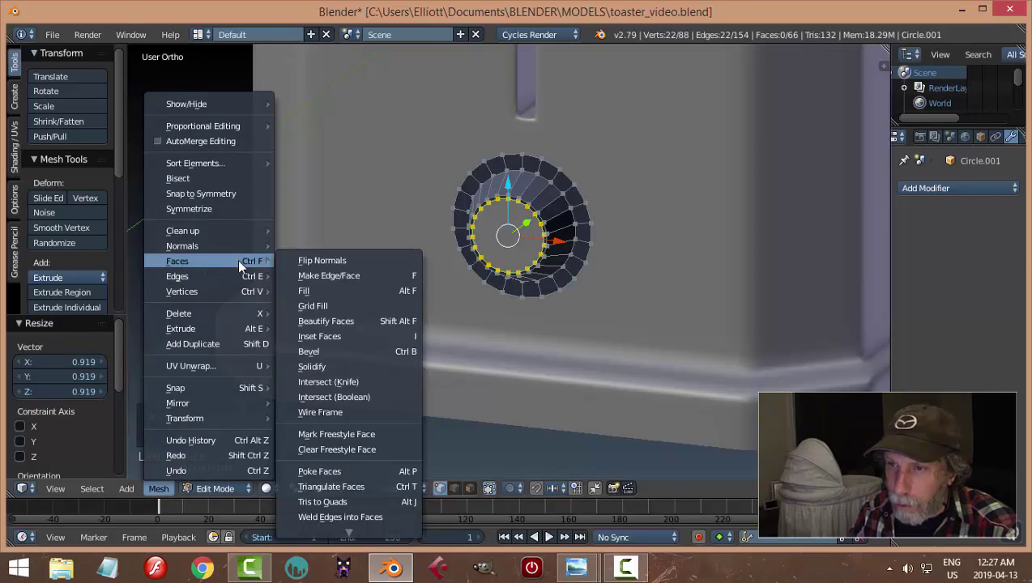
left_click(308, 305)
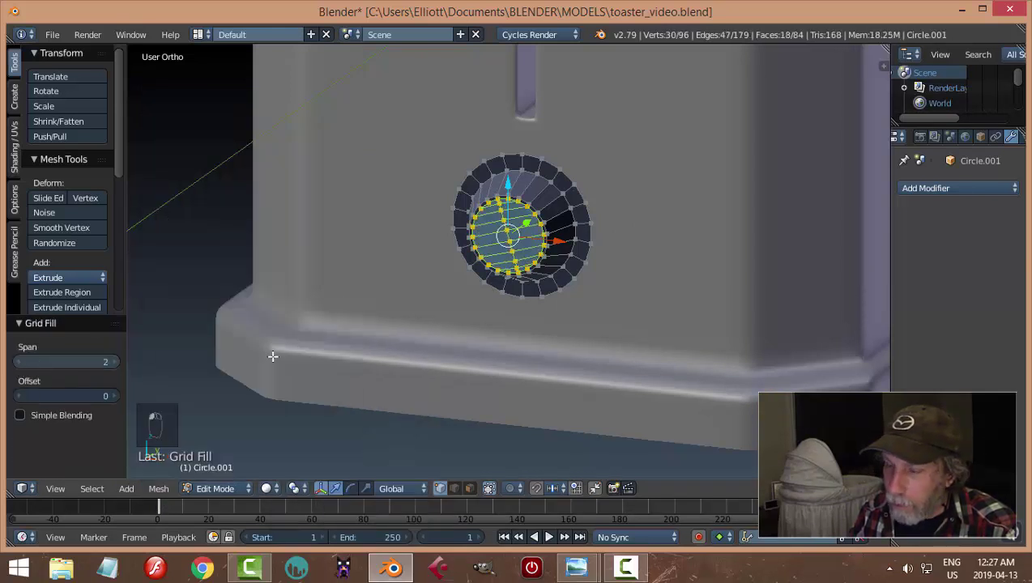
Recalculate the normals of the whole knob mesh and clear the selection.
key("a")
scroll(514, 329, "up", 3)
middle_click_drag(514, 329, 519, 326)
key("a")
key("ctrl+n")
key("a")
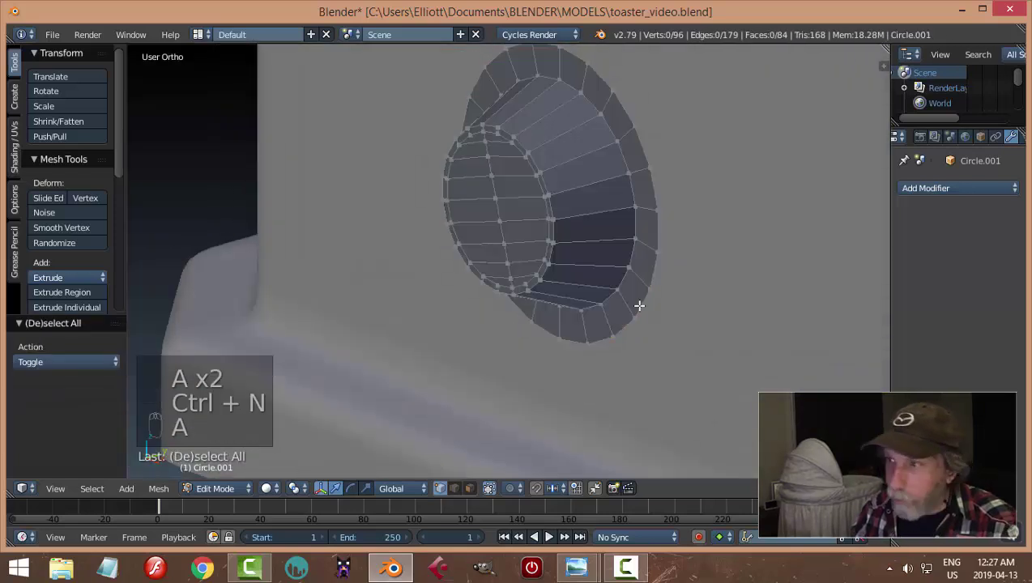
Extrude the knob's outer rim loop about 0.014 along Y toward the toaster to give the rim thickness.
right_click(655, 161, "alt")
scroll(684, 178, "down", 3)
middle_click_drag(684, 177, 628, 243)
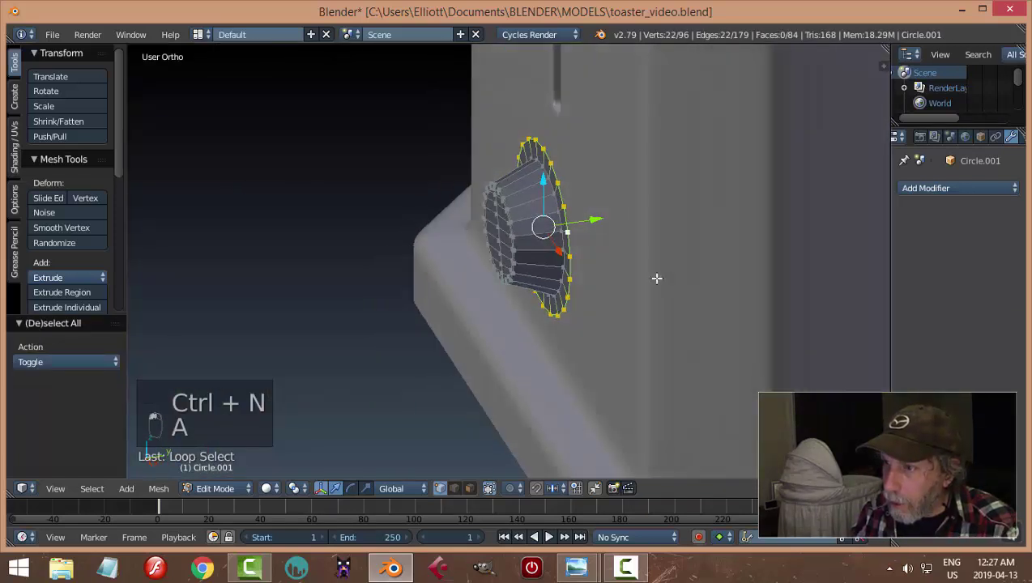
key("e")
key("e")
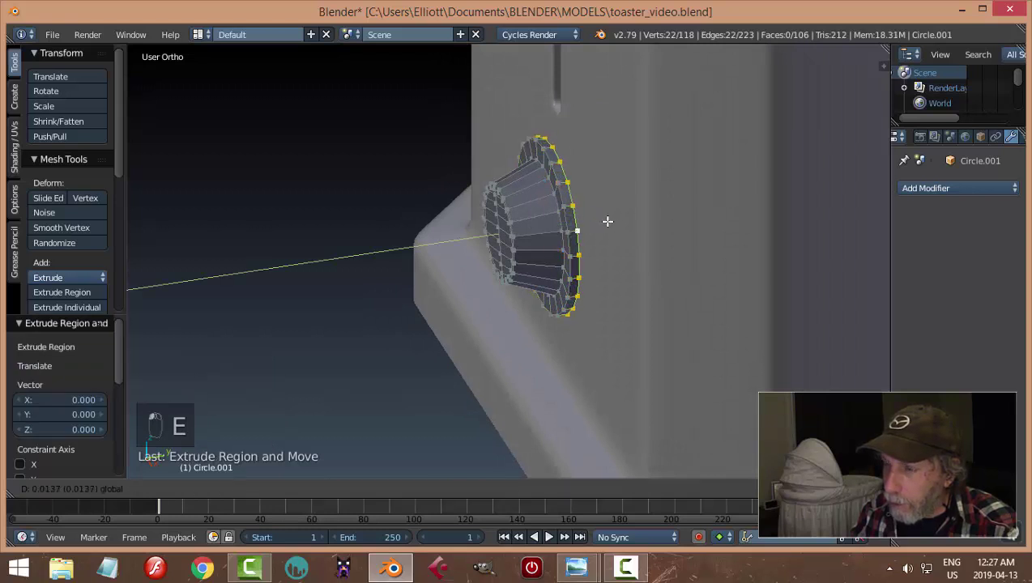
left_click(608, 221)
Move the whole knob mesh away from the toaster along Y to expose its back side.
key("a")
key("a")
key("a")
middle_click_drag(647, 279, 573, 243)
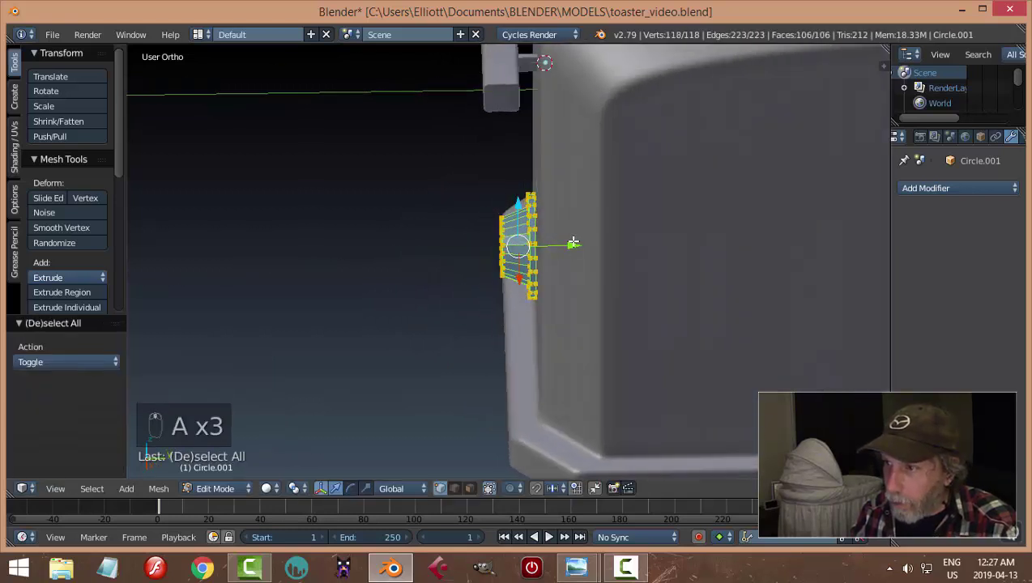
left_click_drag(574, 243, 401, 251)
middle_click_drag(401, 251, 328, 195)
key("a")
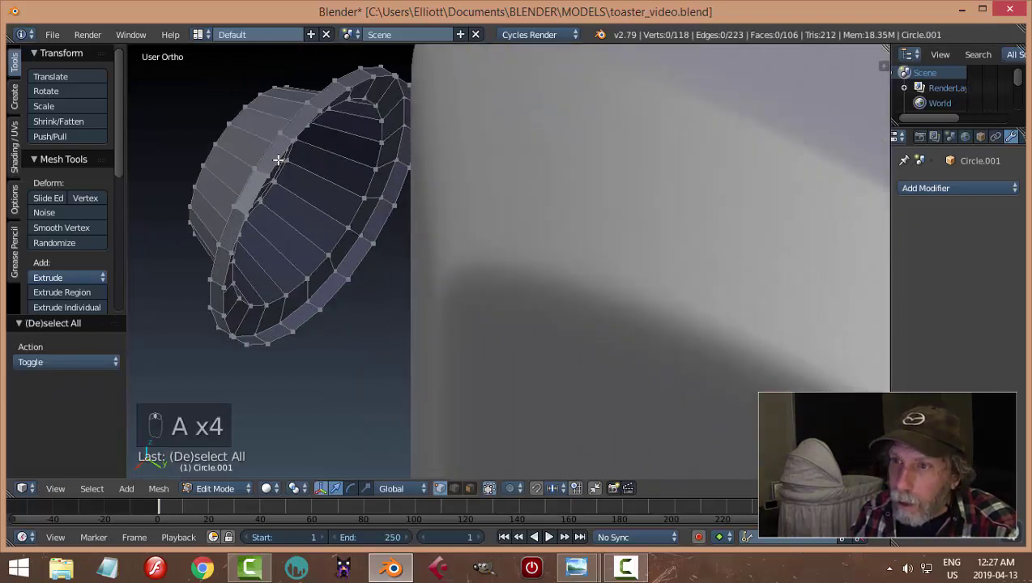
Extrude the rear rim loop inward twice, first to about 0.96 scale and again down to a small central hole.
key("e")
key("s")
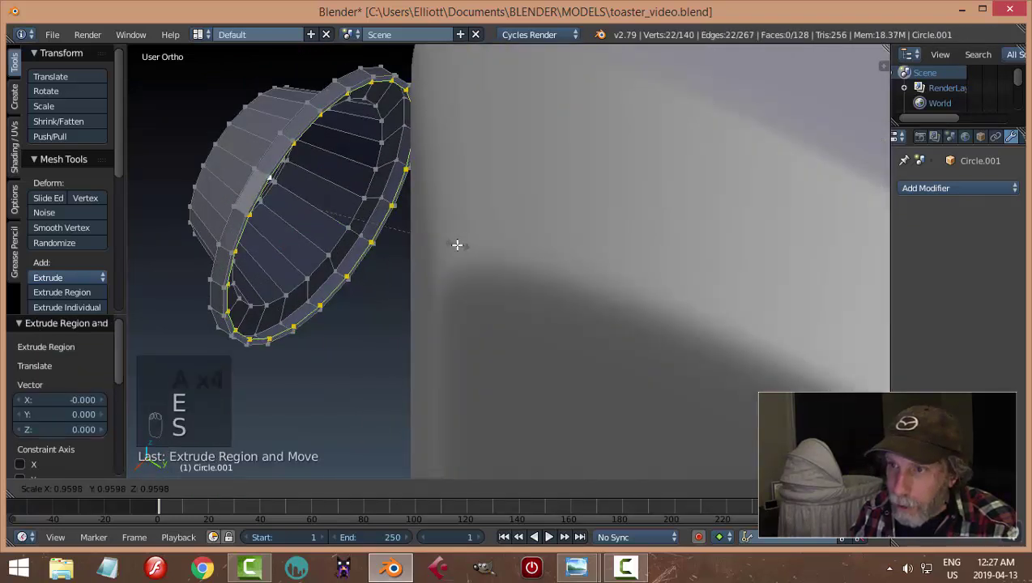
left_click(457, 245)
key("e")
key("s")
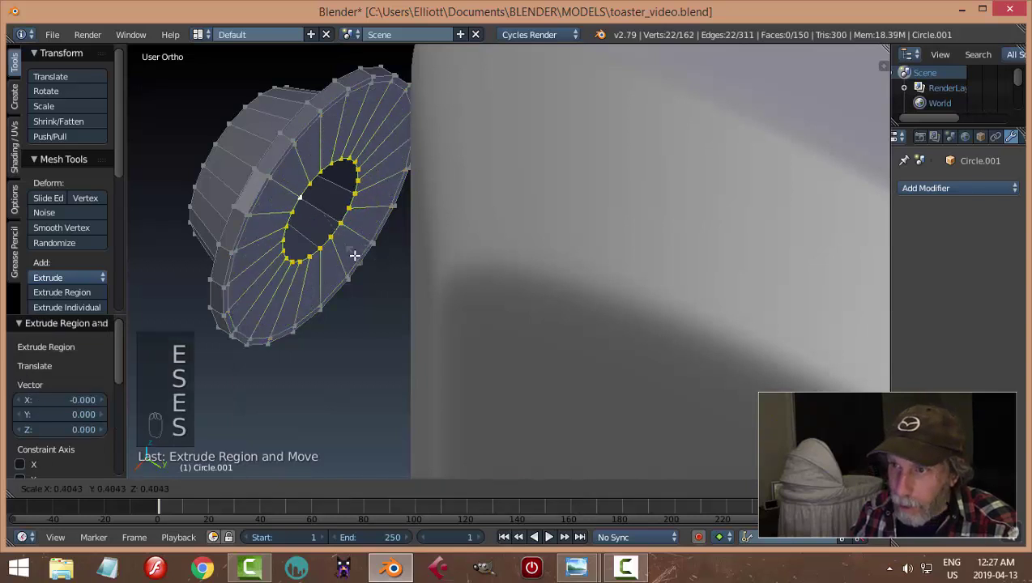
left_click(421, 270)
Extrude the central hole's loop slightly backward, and extrude it again by 0.055 along Y to form the shaft.
middle_click_drag(422, 270, 454, 277)
key("e")
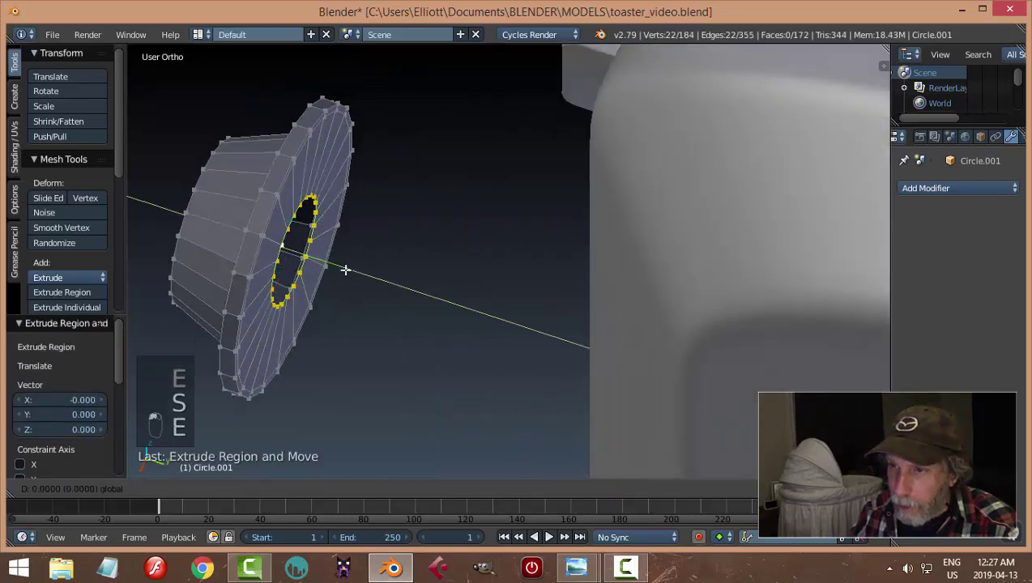
left_click(349, 271)
key("e")
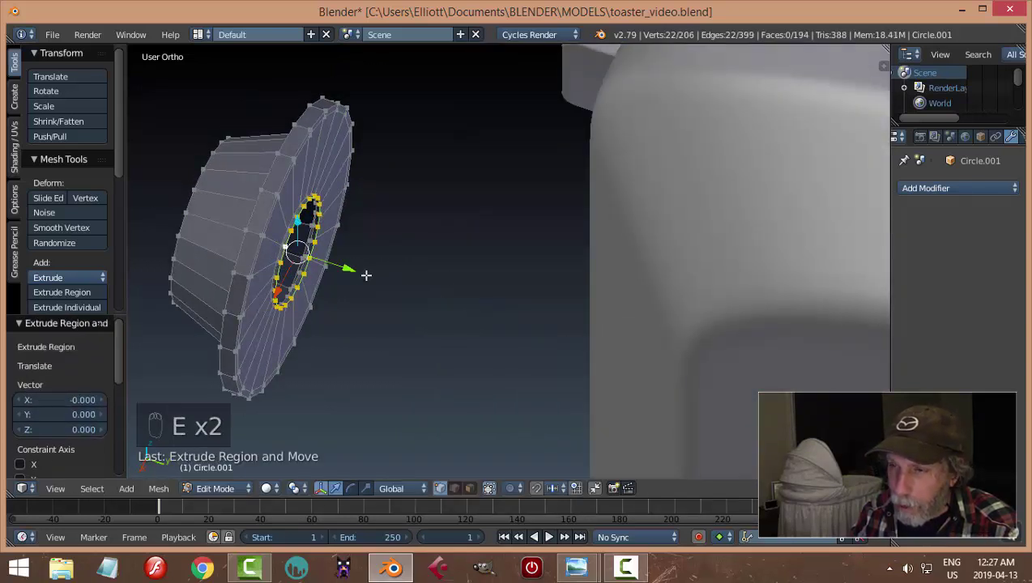
left_click(405, 314)
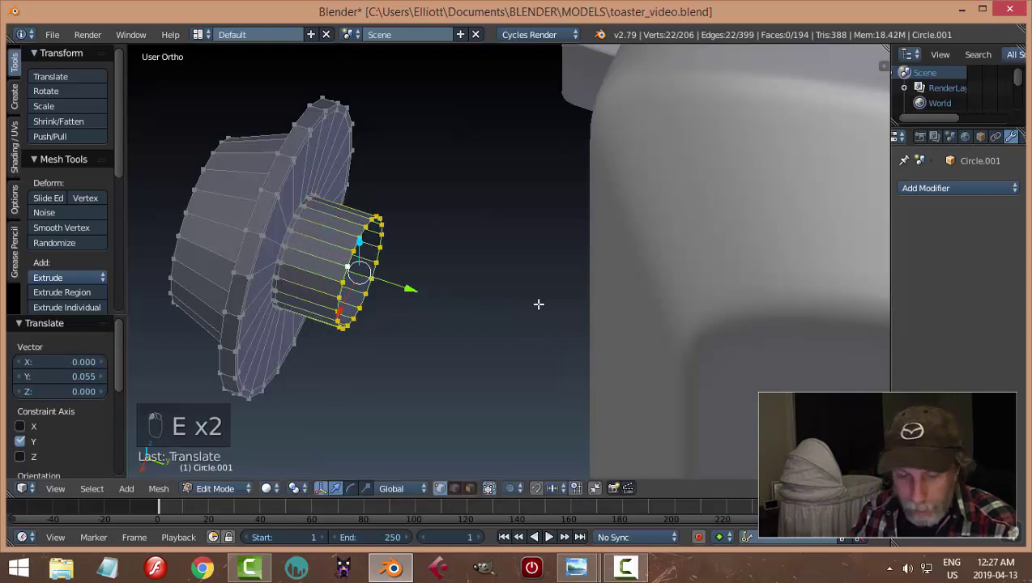
In Object Mode, set the knob's origin to its geometry and move it 0.406 along Y back against the toaster.
key("a")
key("Tab")
scroll(503, 302, "down", 2)
middle_click_drag(504, 301, 206, 277)
left_click(68, 241)
left_click(68, 269)
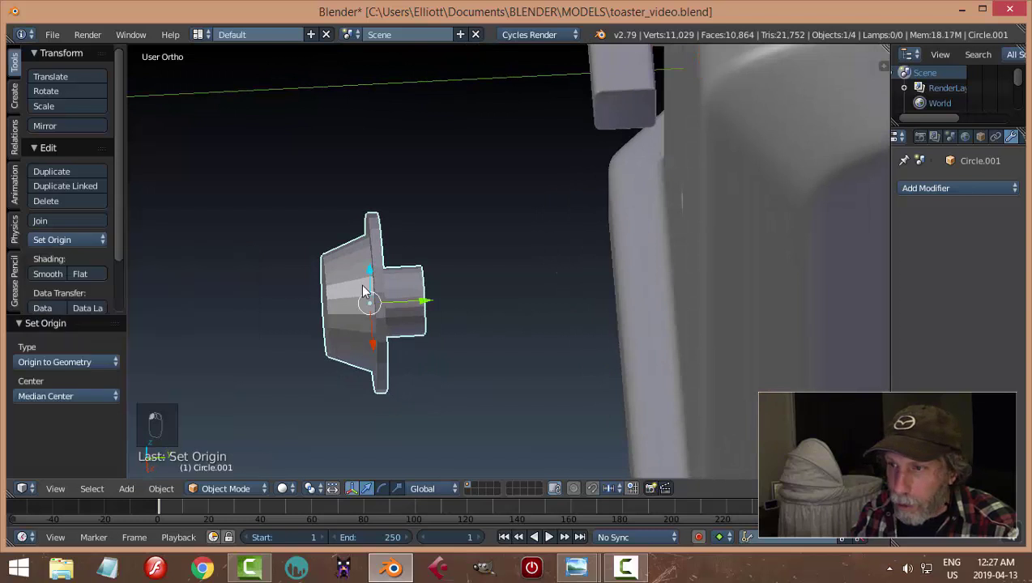
left_click_drag(430, 306, 721, 320)
Add a Subdivision Surface modifier to the knob with 2 view subdivisions.
left_click(913, 188)
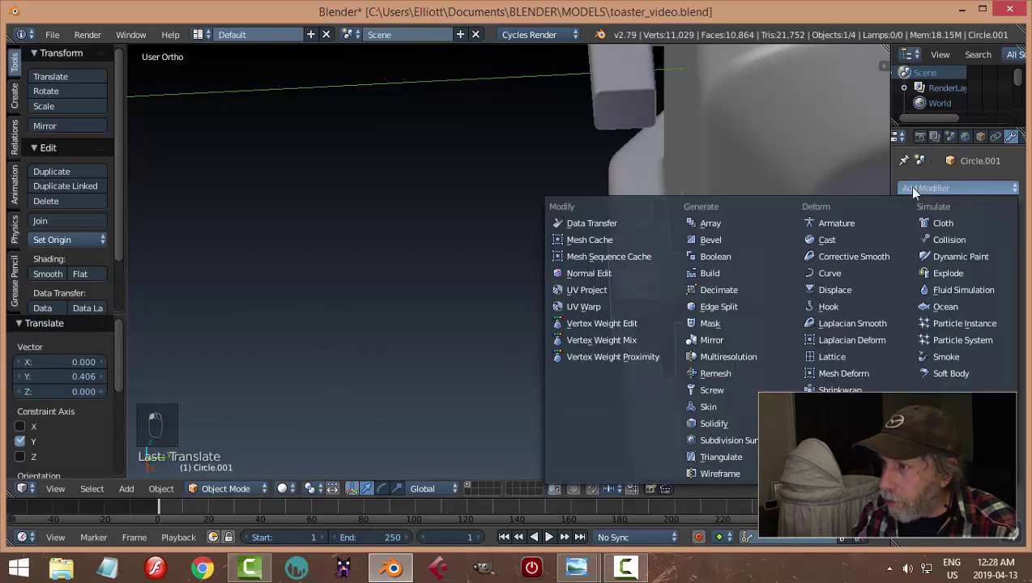
left_click(742, 441)
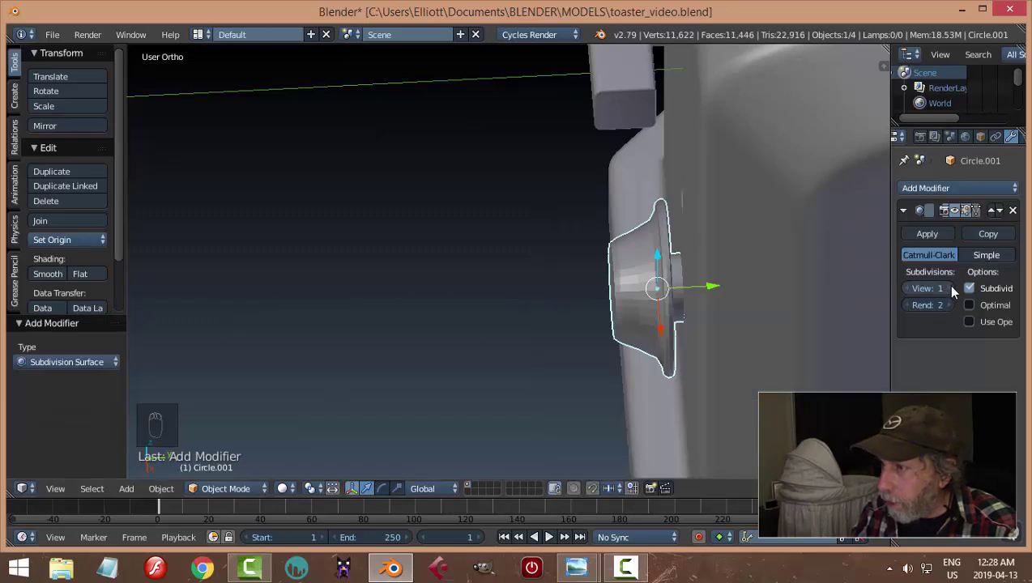
left_click(947, 288)
middle_click_drag(618, 362, 704, 286)
In Edit Mode, add two supporting edge loops around the crease where the knob's tapered body meets its rim.
key("Tab")
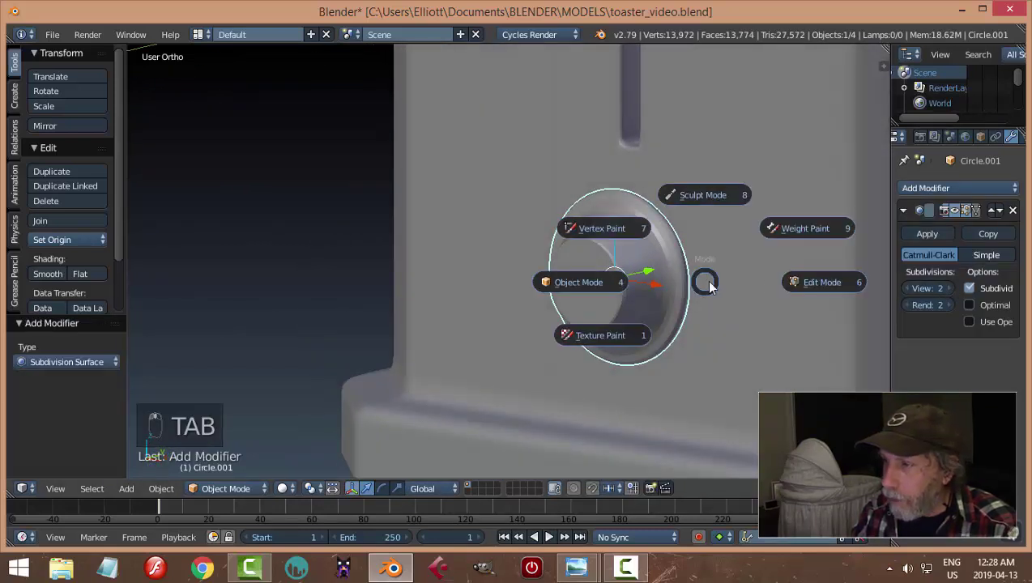
left_click(810, 284)
scroll(686, 254, "up", 3)
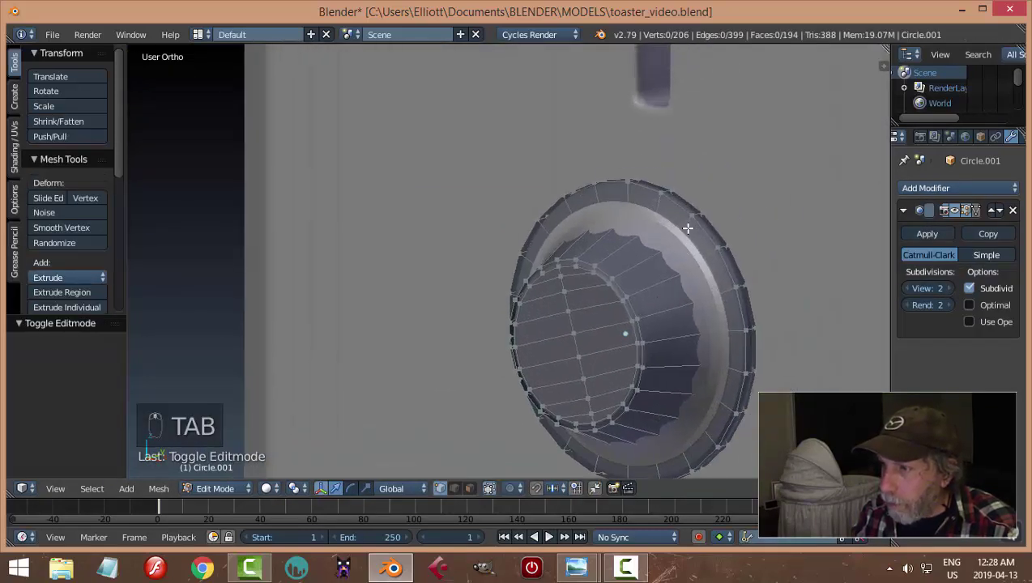
key("ctrl+r")
left_click(682, 235)
key("ctrl+r")
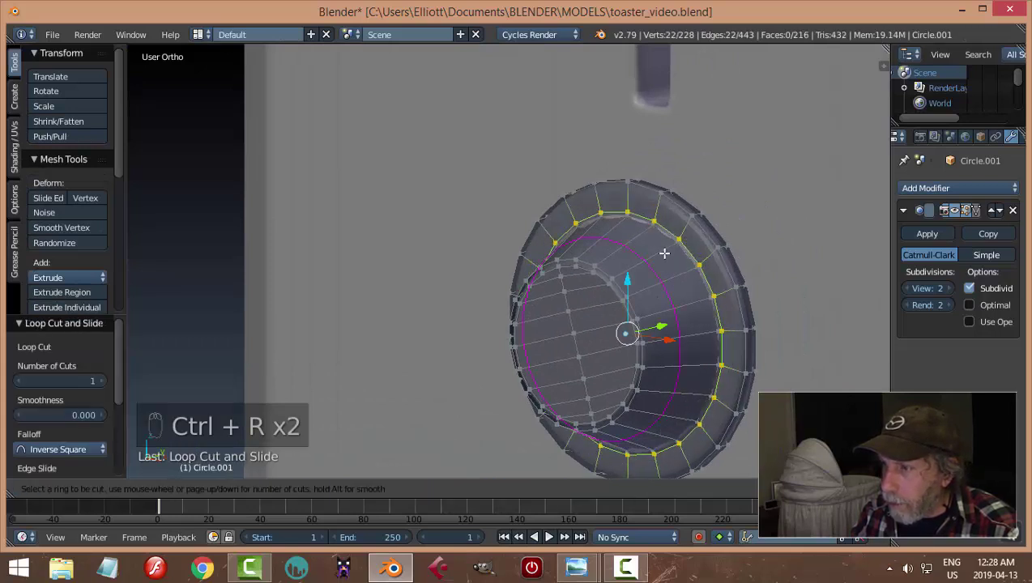
left_click(670, 242)
left_click(676, 228)
Add two edge loops around the knob's rim, one near its front edge and one near its rear edge.
middle_click_drag(748, 256, 735, 246)
key("ctrl+r")
left_click(737, 243)
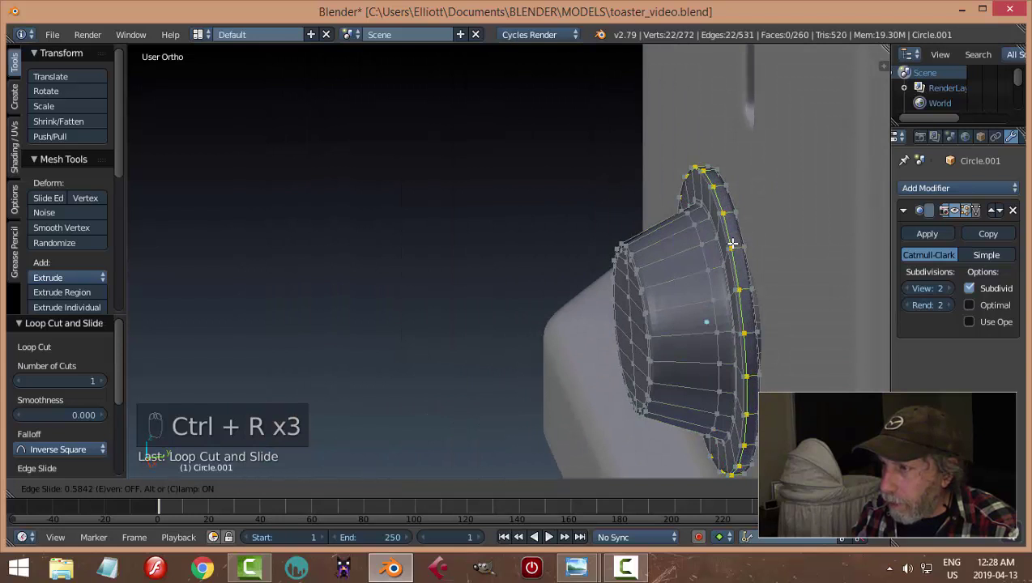
left_click(733, 243)
key("ctrl+r")
left_click(739, 248)
left_click(741, 251)
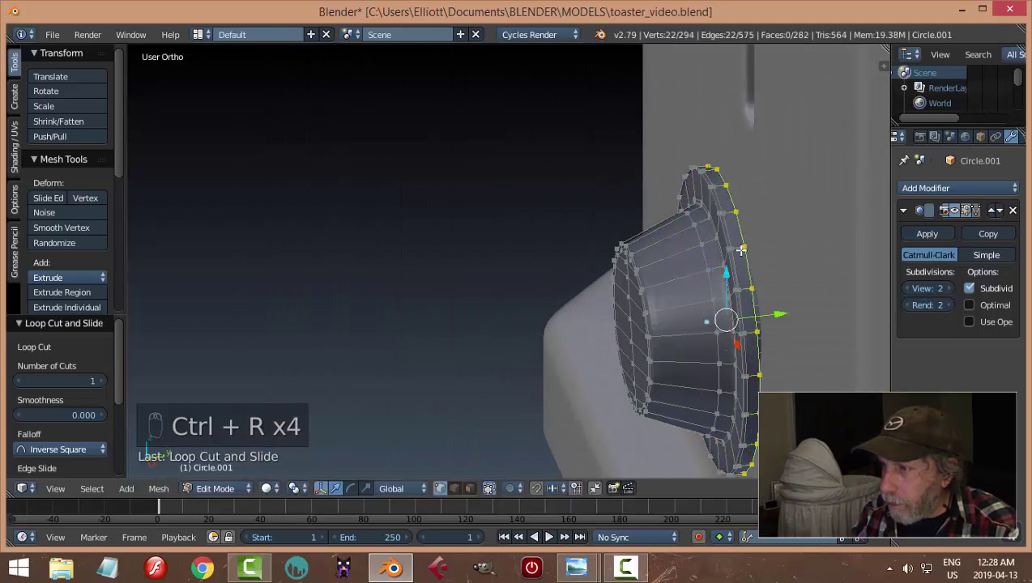
Add an edge loop on the tapered body, close to the knob's front face.
key("ctrl+r")
left_click(680, 290)
left_click(661, 301)
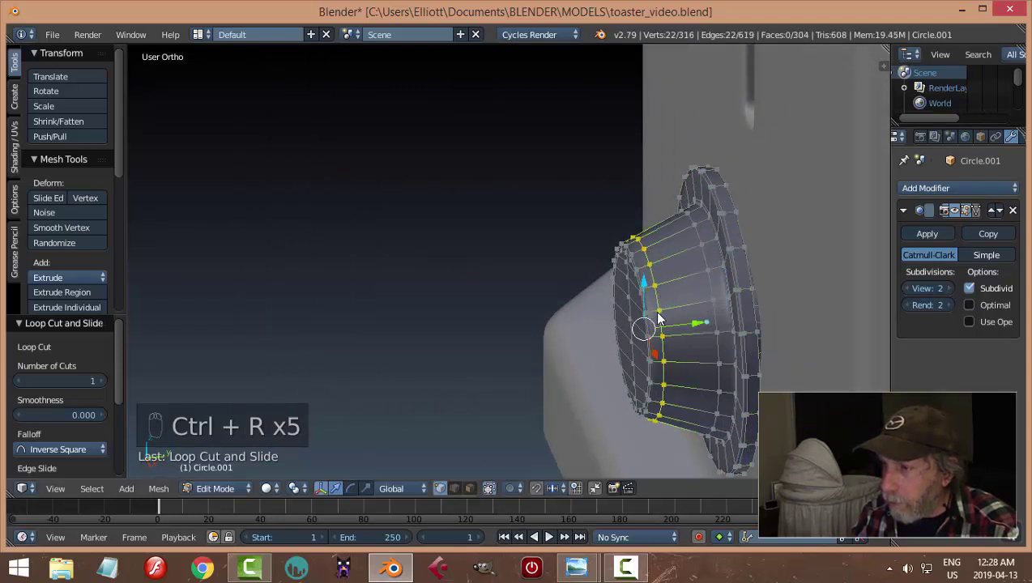
Return to Object Mode, apply smooth shading to the knob and deselect it.
key("Tab")
left_click(535, 310)
left_click(47, 274)
middle_click_drag(486, 283, 562, 293)
scroll(563, 292, "down", 3)
key("a")
middle_click_drag(615, 315, 538, 299)
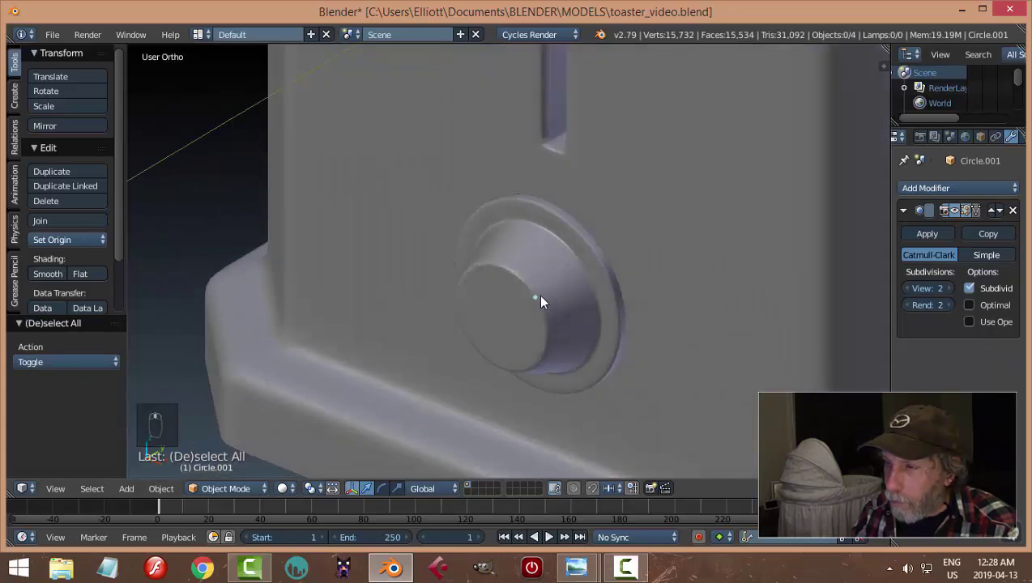
In Edit Mode, select the ring of faces around the knob's tapered body and inset each face individually by about 0.002.
key("Tab")
left_click(656, 296)
scroll(615, 288, "up", 4)
key("a")
key("a")
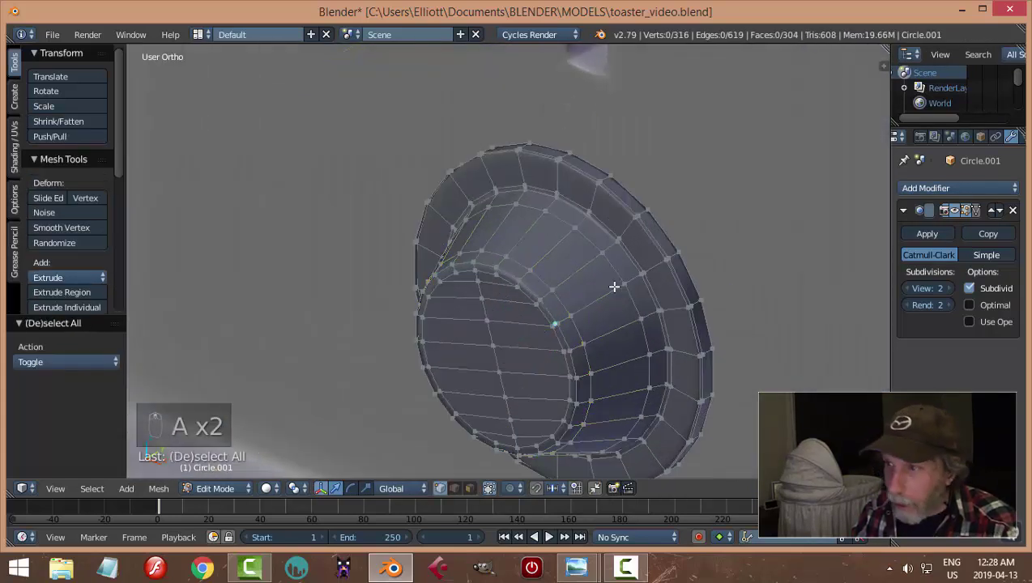
key("ctrl+Tab")
left_click(578, 317)
right_click(576, 270, "alt")
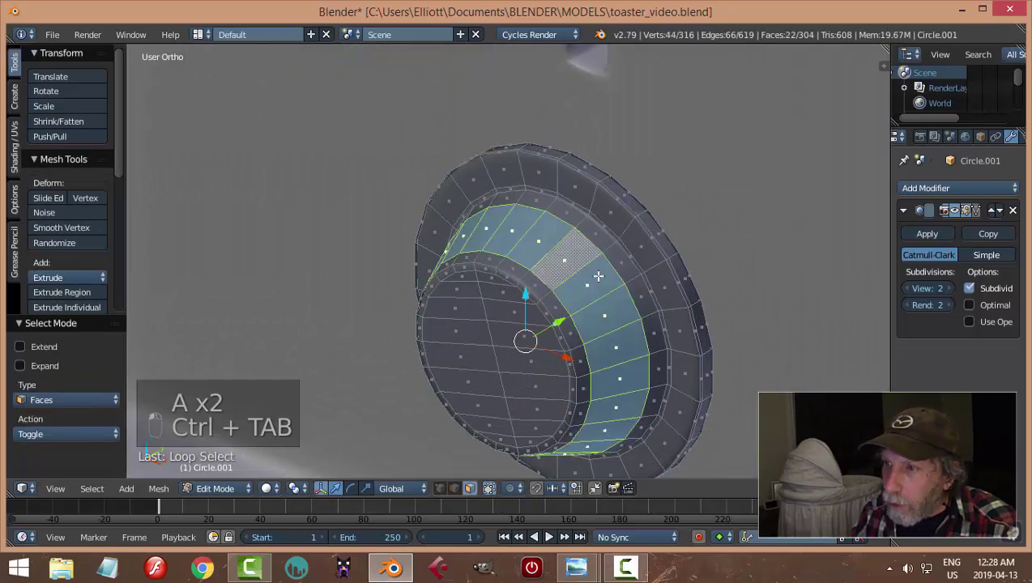
middle_click_drag(576, 270, 662, 283)
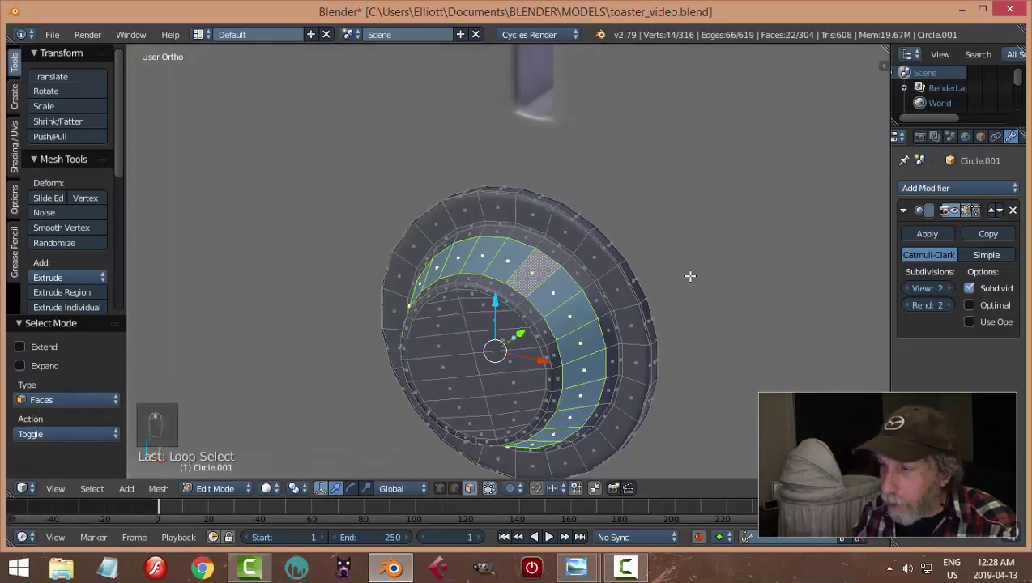
key("i")
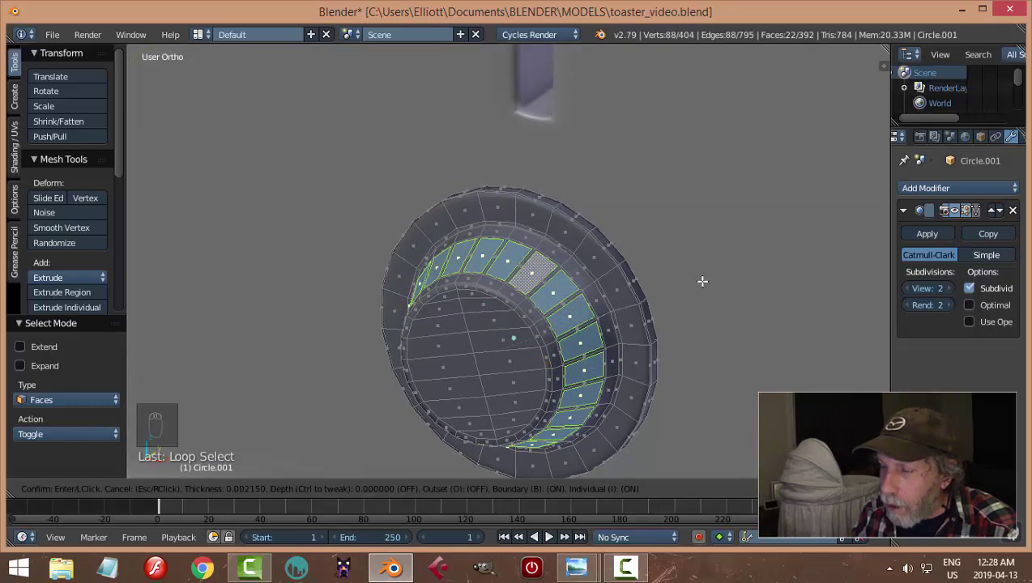
left_click(703, 281)
Extrude the inset faces in place and offset them along their normals with Shrink/Fatten by -0.004.
key("e")
key("alt+s")
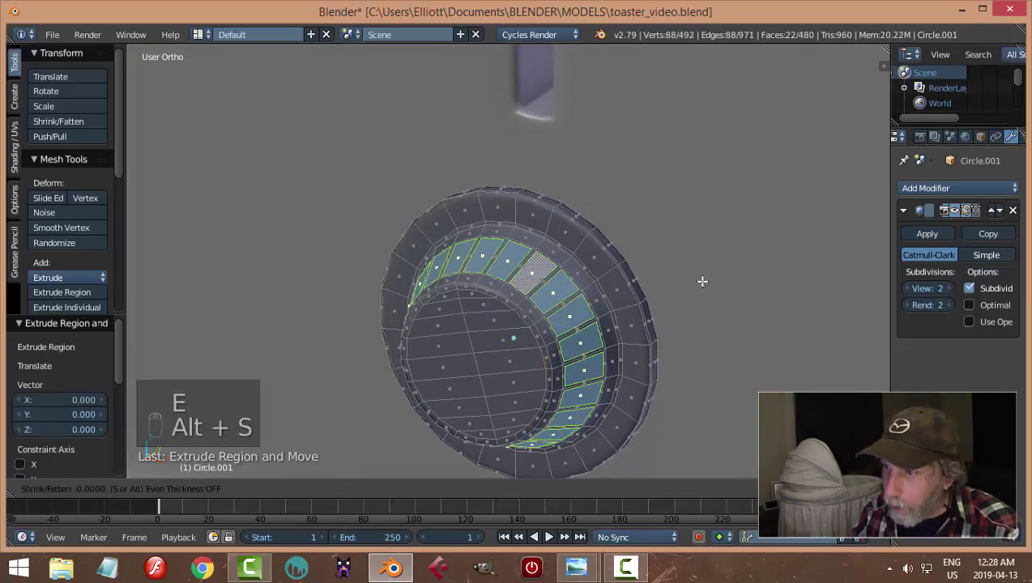
left_click(703, 219)
Add supporting edge loops near the front and rear ends of the knob's grip segments, and return to Object Mode.
middle_click_drag(702, 219, 621, 304)
key("ctrl+r")
left_click(608, 298)
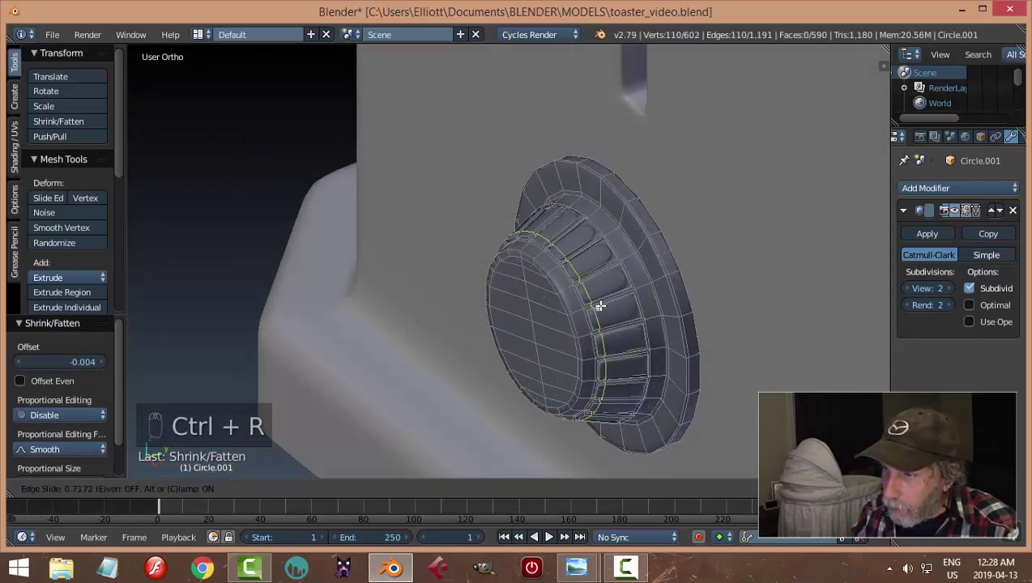
left_click(599, 307)
key("ctrl+r")
left_click(614, 292)
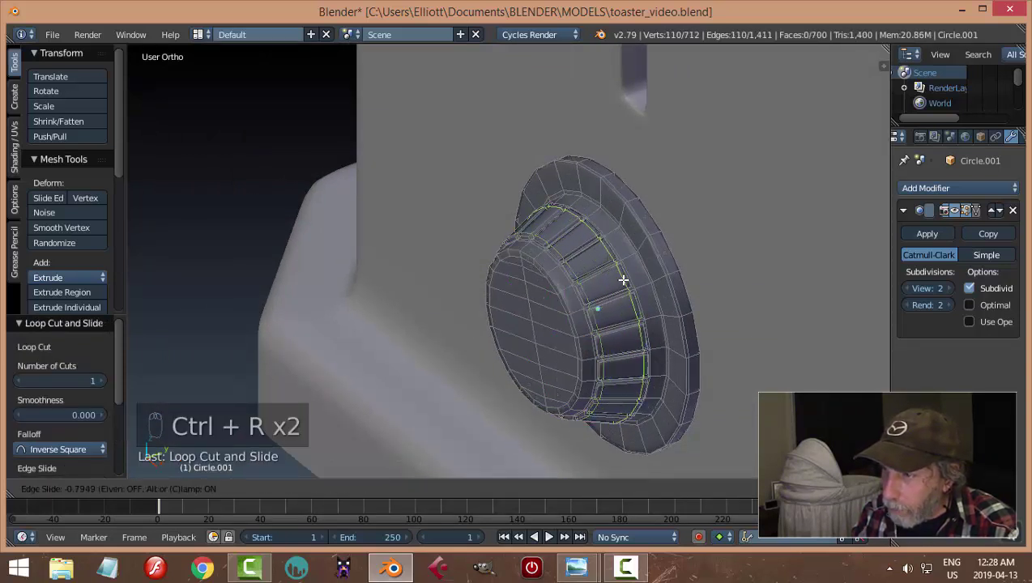
left_click(624, 278)
key("a")
key("Tab")
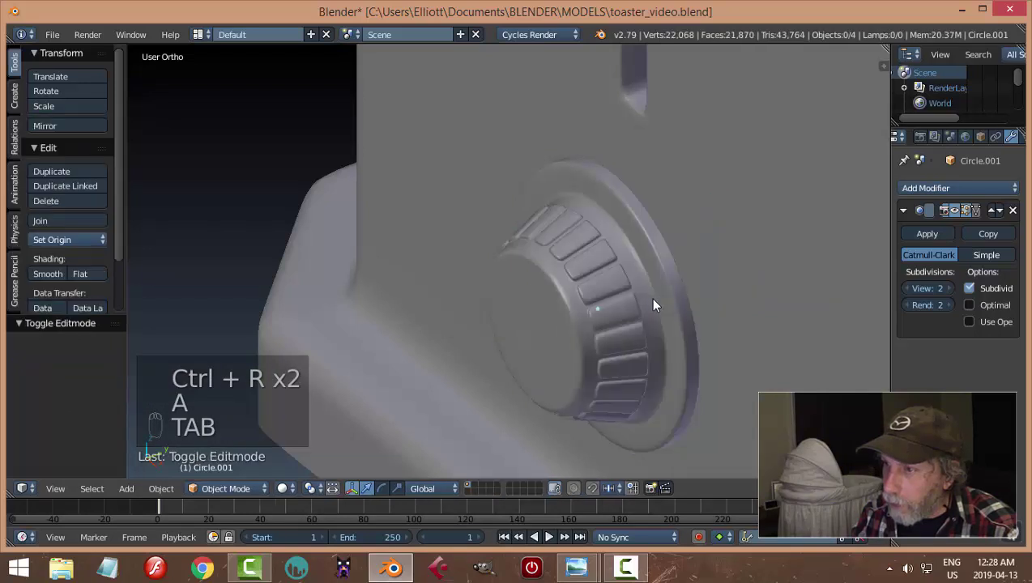
middle_click_drag(650, 298, 510, 293)
In Edit Mode, select all the faces of the knob's flat front cap and delete them.
key("Tab")
left_click(561, 290)
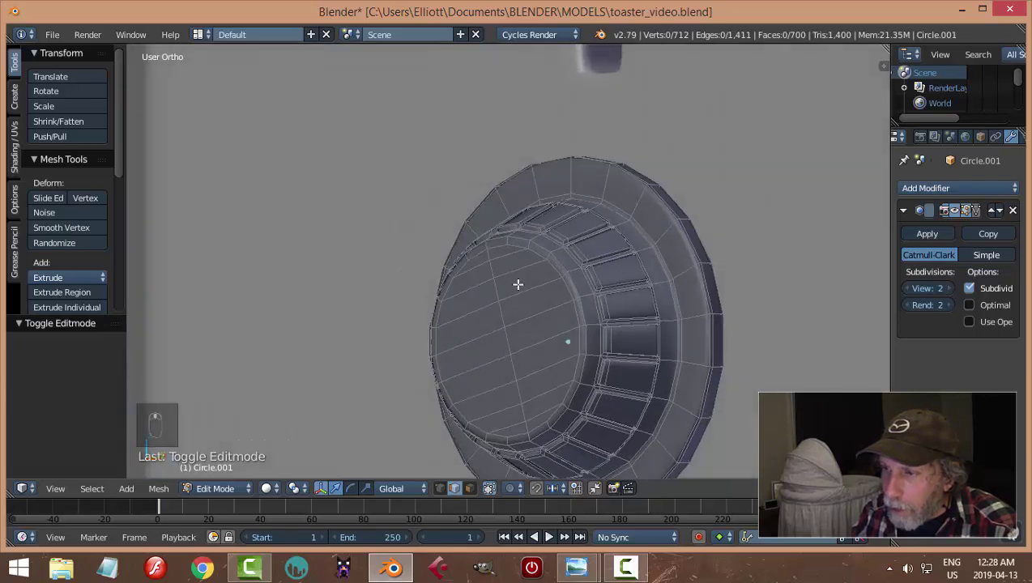
key("ctrl+Tab")
left_click(513, 285)
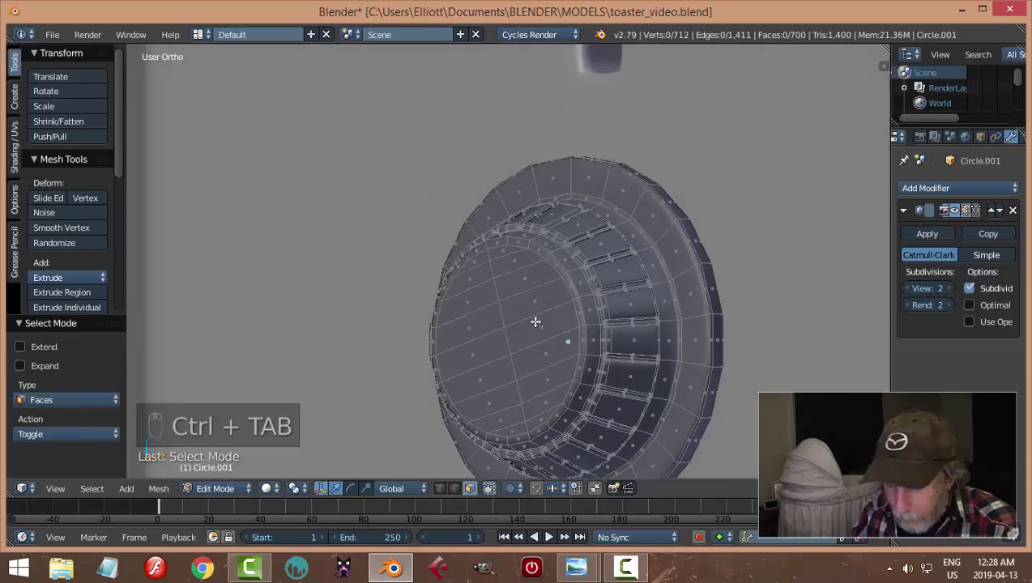
key("c")
left_click_drag(525, 402, 513, 316)
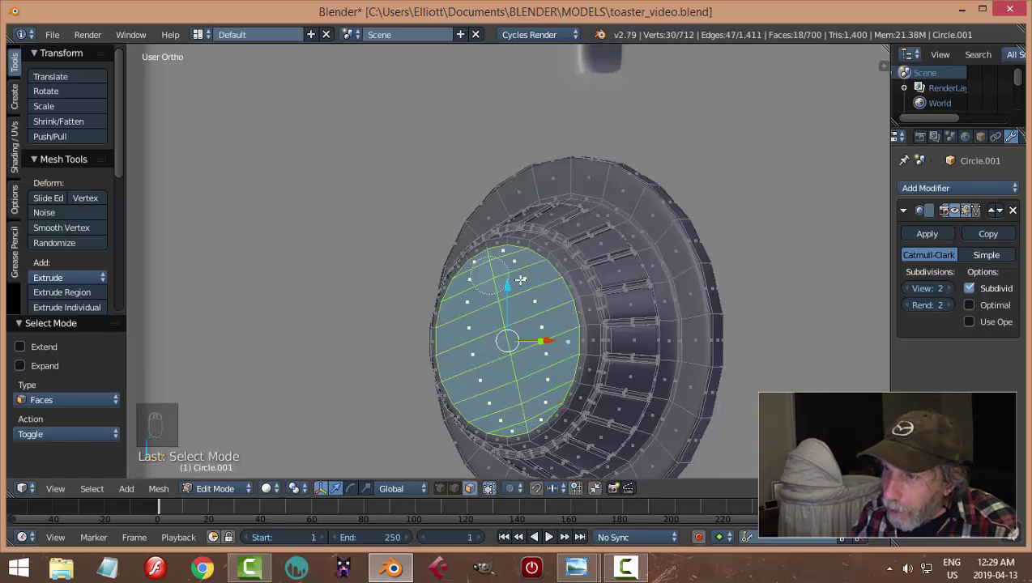
scroll(541, 282, "down", 2)
middle_click_drag(542, 282, 616, 318)
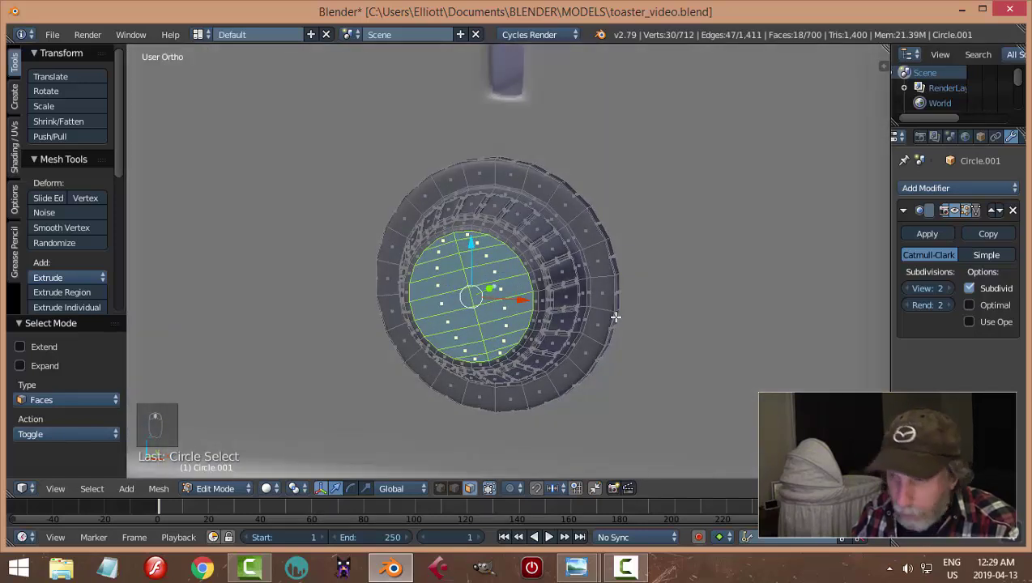
key("x")
left_click(599, 318)
Extrude the edge loop of the knob's front opening, move it 0.002 inward along Y and scale it down slightly.
key("ctrl+Tab")
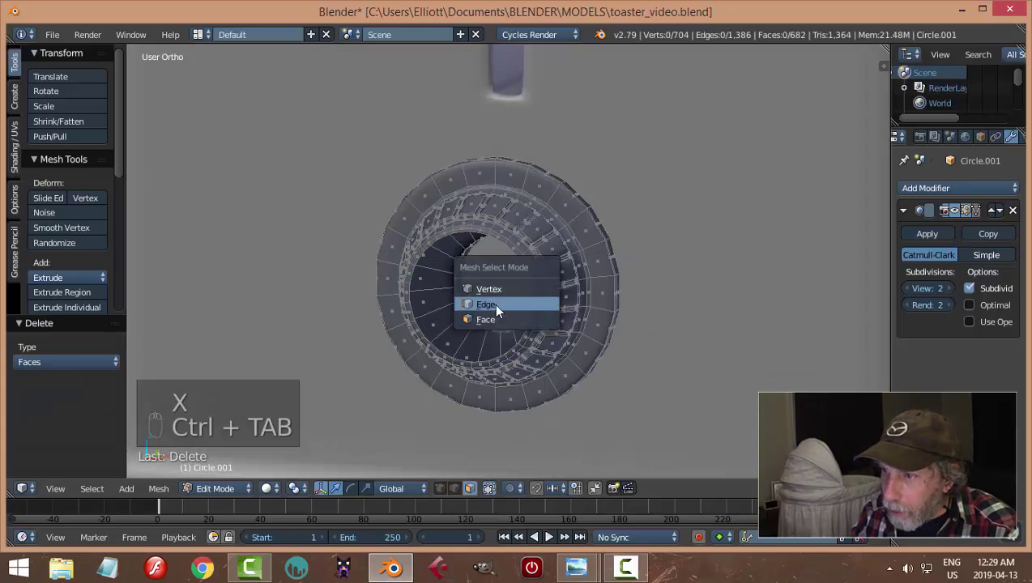
left_click(489, 305)
scroll(494, 254, "up", 3)
scroll(541, 265, "down", 3)
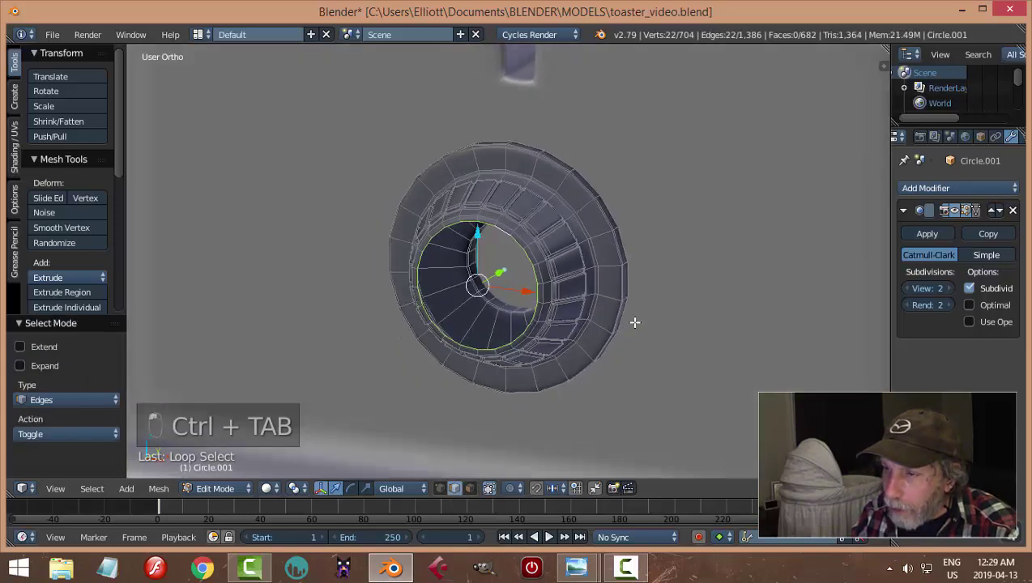
middle_click_drag(636, 320, 591, 328)
scroll(592, 327, "up", 3)
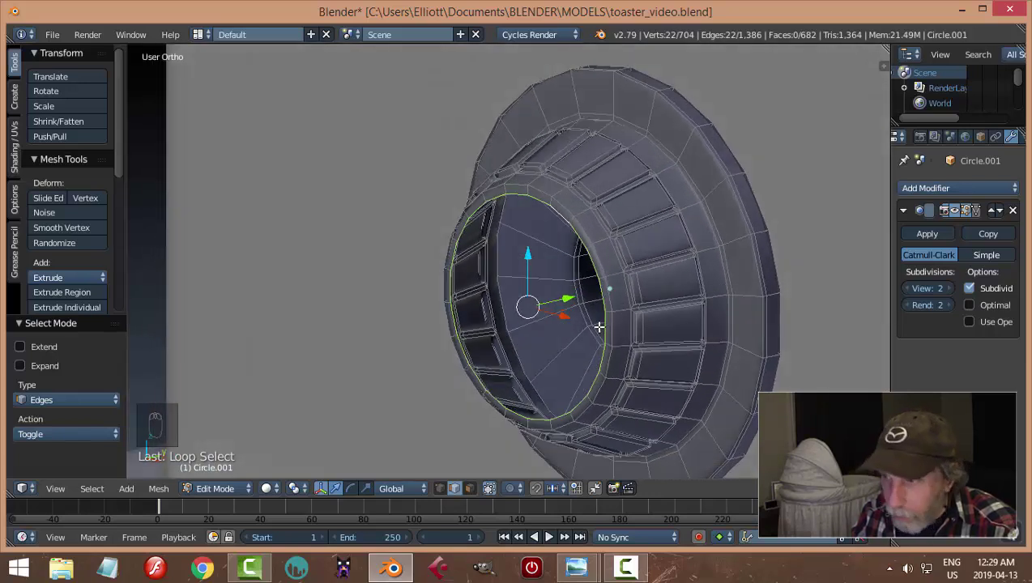
key("e")
right_click(558, 301)
key("g")
key("y")
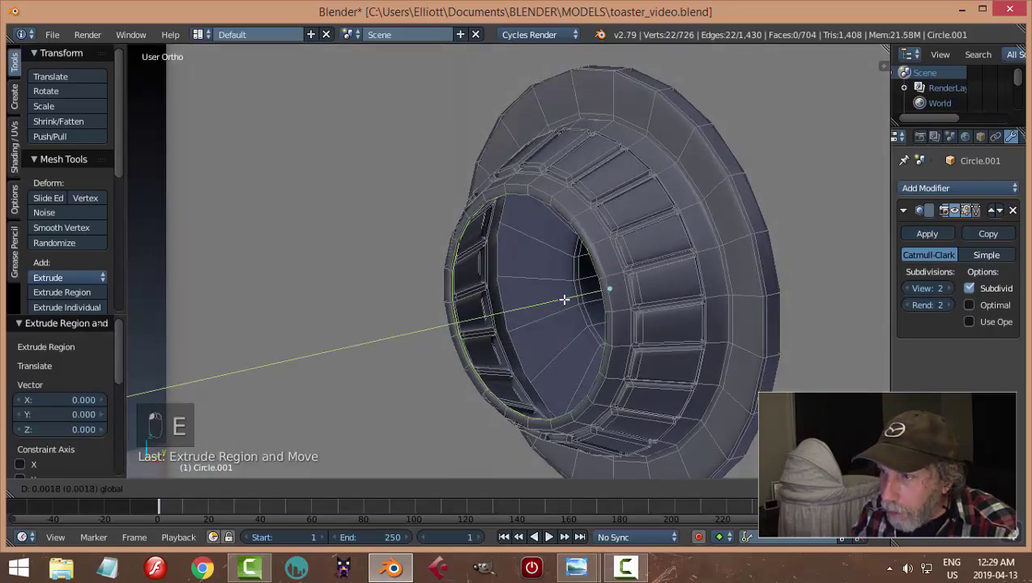
left_click(564, 299)
key("s")
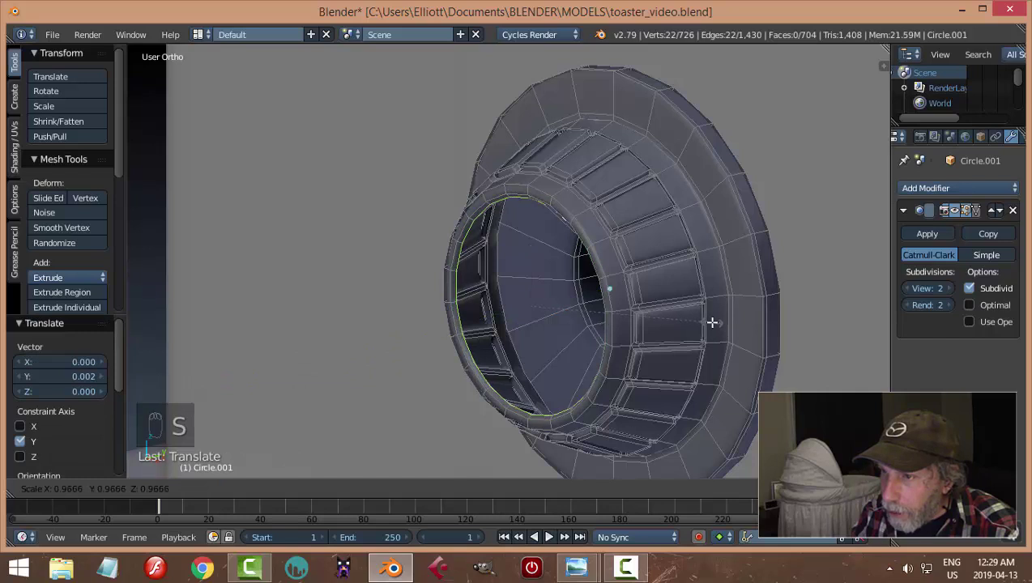
left_click(709, 321)
Extrude the loop inward at a smaller scale, extrude it again and merge it at center to close the front face.
middle_click_drag(710, 321, 705, 314)
key("e")
right_click(703, 316)
key("s")
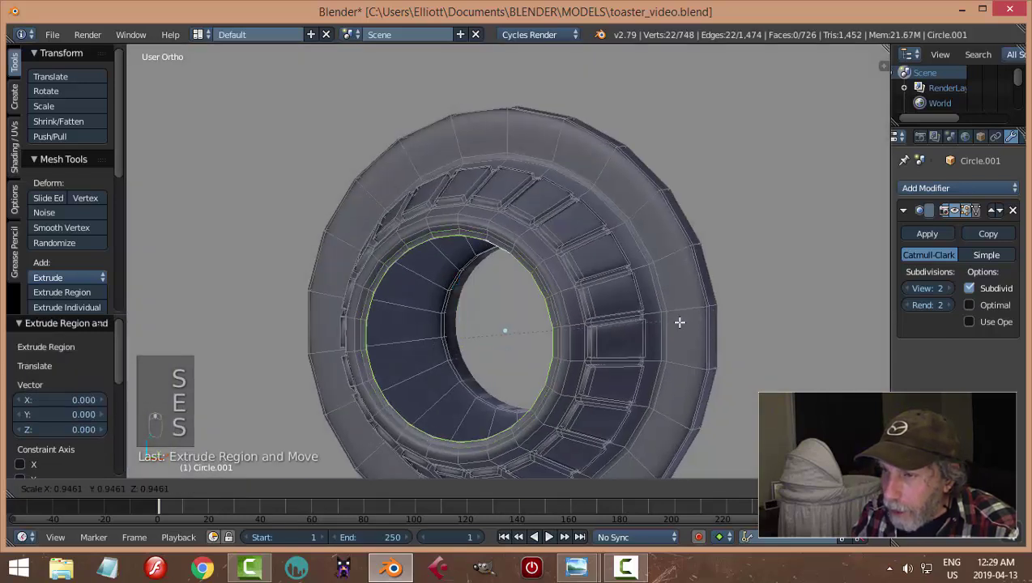
left_click(653, 327)
key("e")
right_click(653, 327)
key("alt+m")
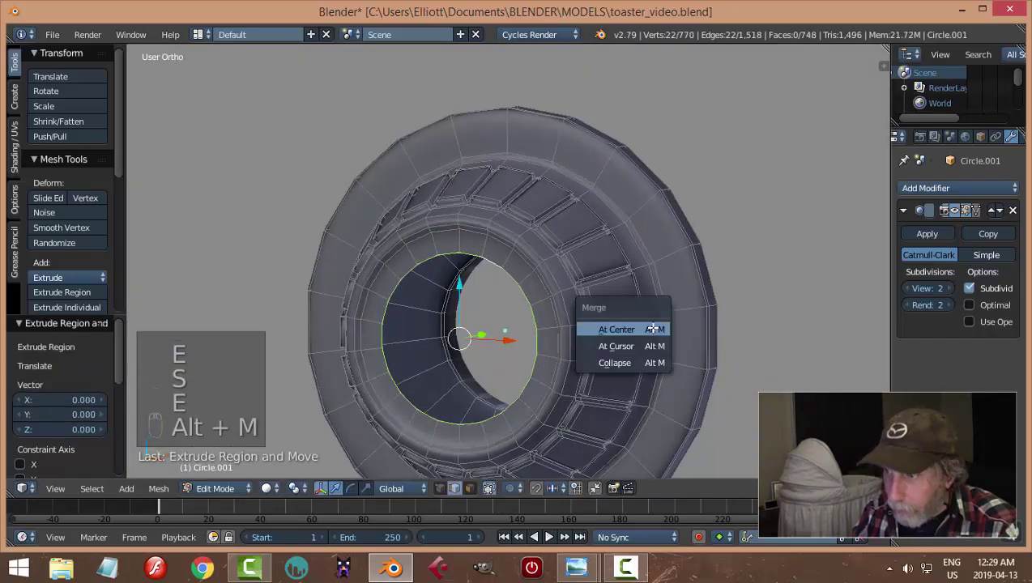
left_click(654, 329)
key("Tab")
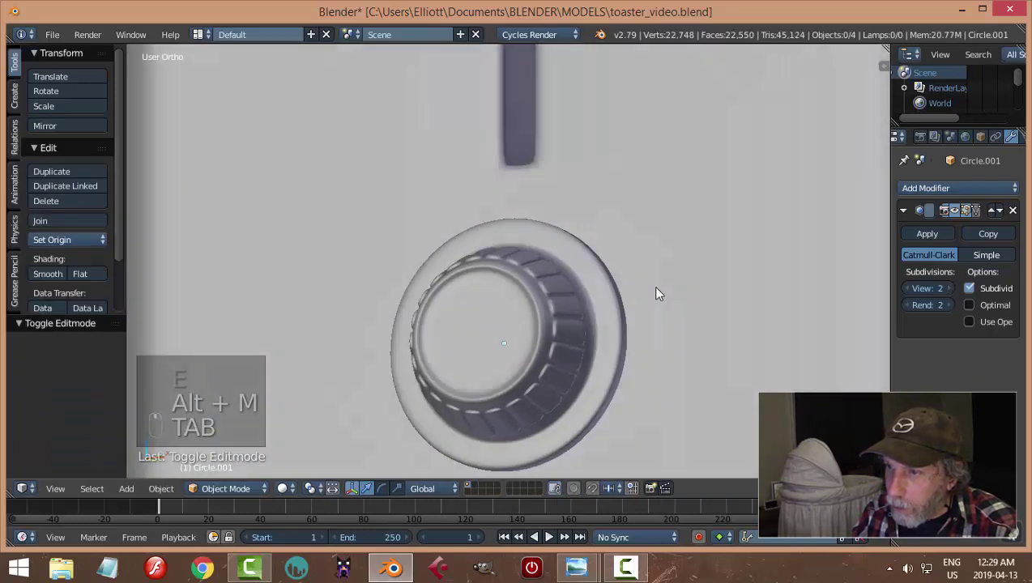
Add a supporting edge loop around the raised border of the knob's front face and return to Object Mode.
middle_click_drag(657, 293, 512, 230)
scroll(484, 256, "up", 3)
key("Tab")
left_click(638, 309)
key("ctrl+r")
left_click(511, 226)
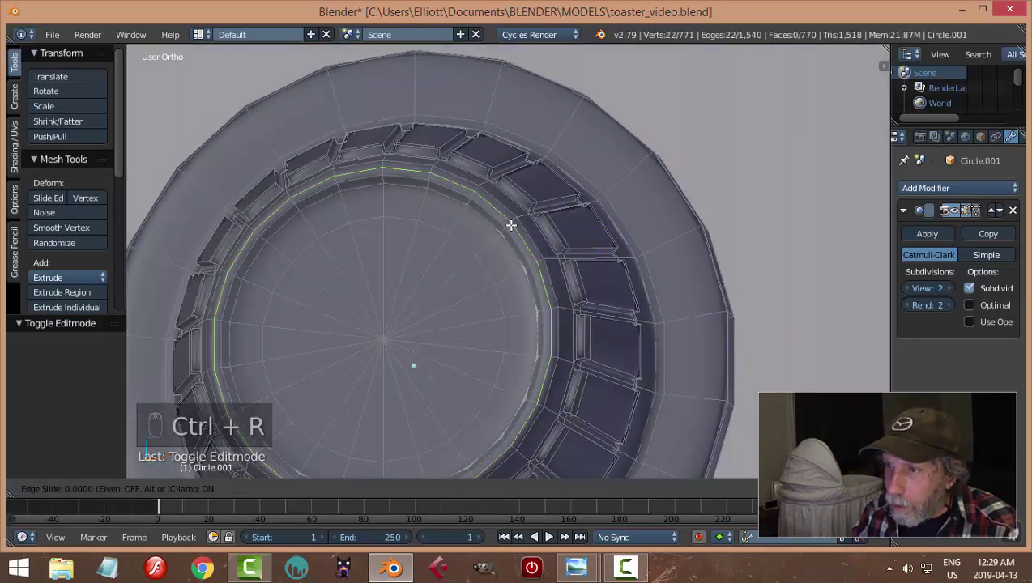
left_click(508, 229)
key("Tab")
left_click(478, 240)
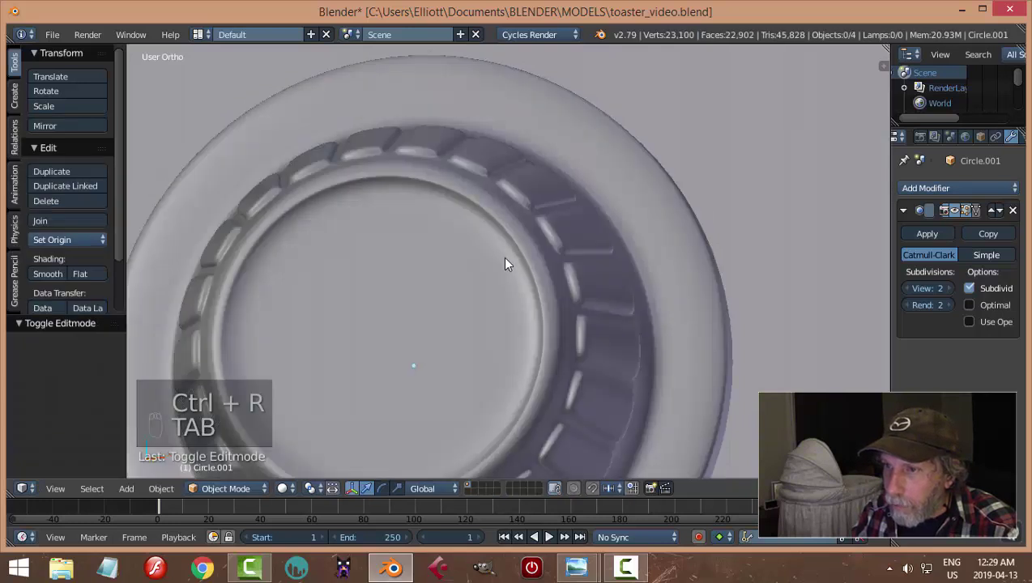
Move the knob 0.004 along the Y axis toward the toaster body.
scroll(567, 284, "down", 4)
middle_click_drag(622, 301, 531, 335)
key("g")
key("y")
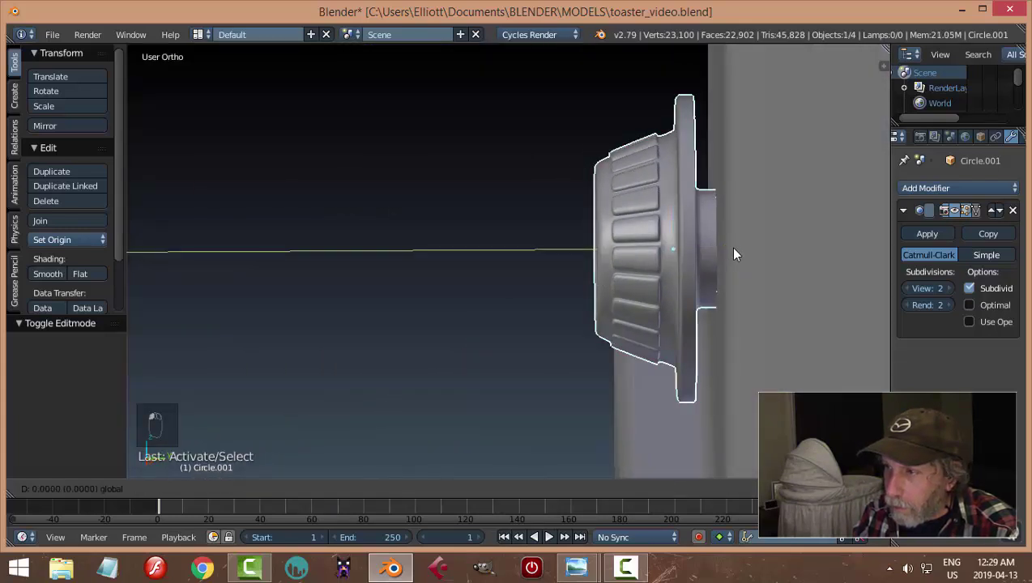
left_click(732, 248)
mouse_move(700, 261)
middle_mouse_down()
mouse_move(691, 259)
mouse_move(696, 277)
mouse_move(694, 267)
middle_mouse_up()
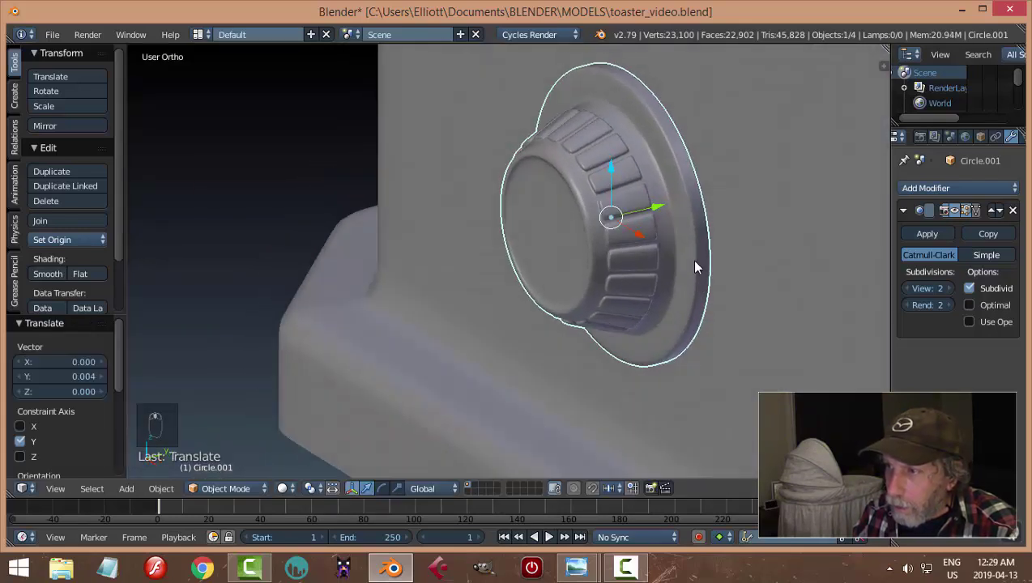
Deselect everything and save over toaster_video.blend.
key("a")
scroll(695, 258, "down", 4)
key("ctrl+s")
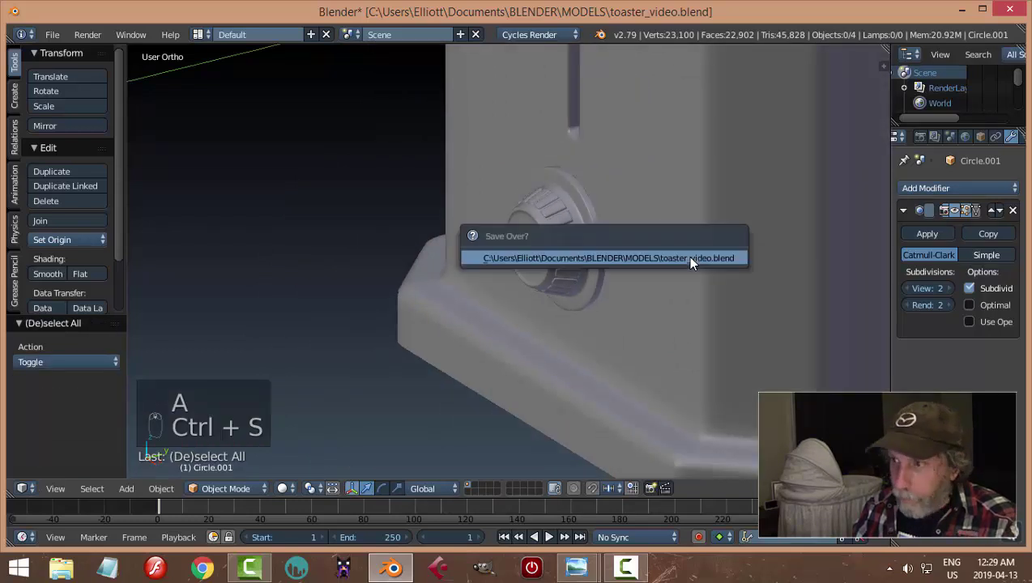
left_click(691, 263)
Rescale the knob slightly and adjust its vertical position below the lever slot.
scroll(656, 244, "up", 3)
scroll(656, 244, "down", 3)
middle_click_drag(656, 244, 650, 277)
right_click(521, 279)
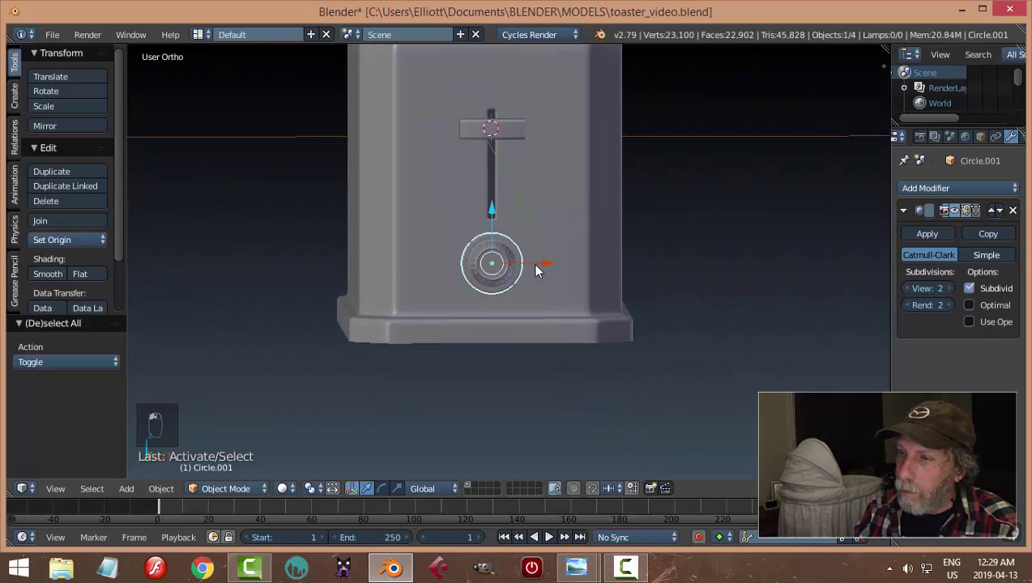
key("s")
left_click(537, 265)
left_click_drag(494, 221, 609, 250)
Deselect the knob and save the toaster file over the existing version.
key("a")
middle_click_drag(610, 246, 656, 278)
key("ctrl+s")
left_click(555, 289)
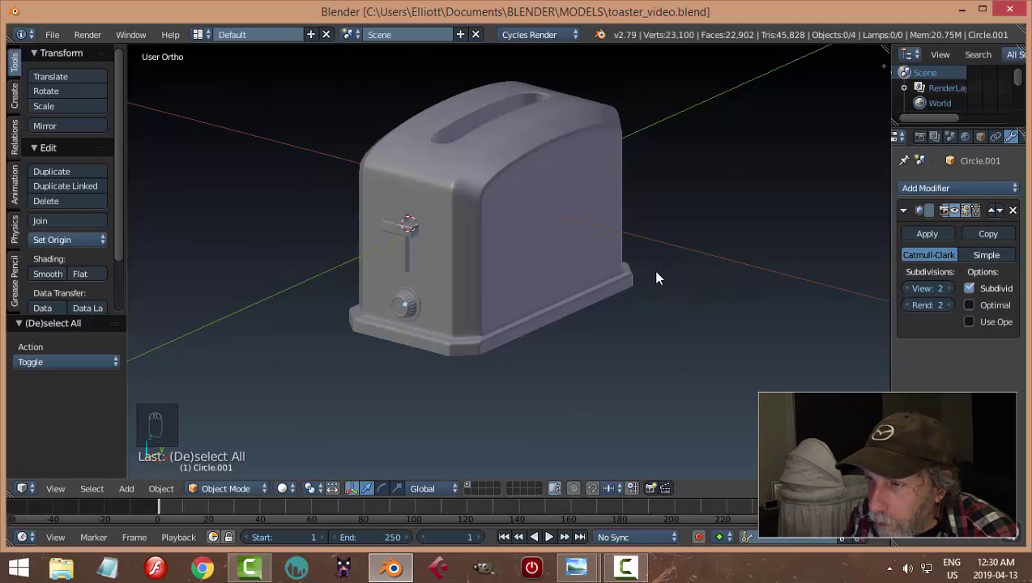
Shorten the toaster's lever slot by moving the body's edge loops at its lower end 0.093 up along the Z axis.
scroll(640, 281, "up", 2)
middle_click_drag(393, 284, 450, 260)
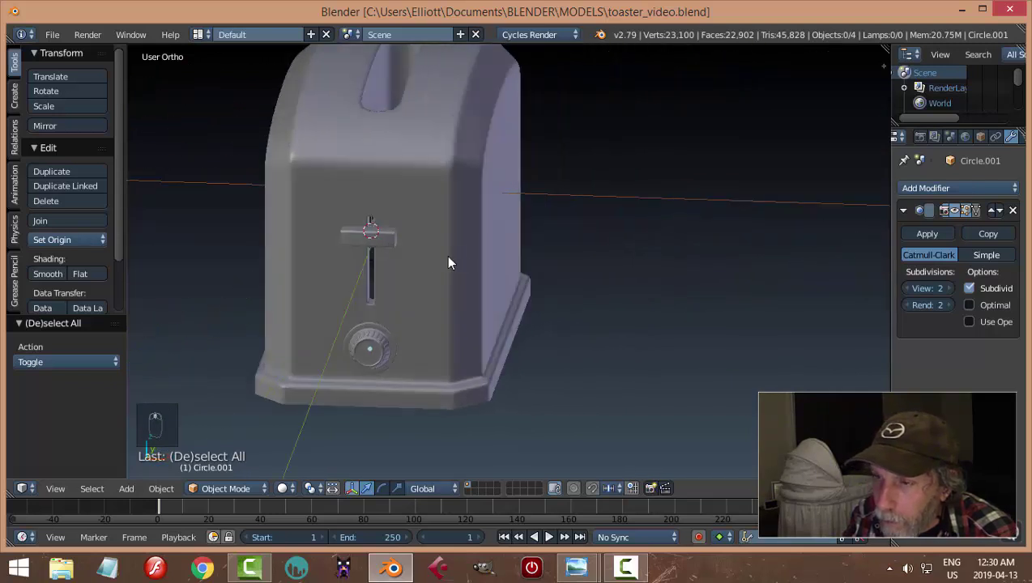
middle_click_drag(459, 302, 383, 283)
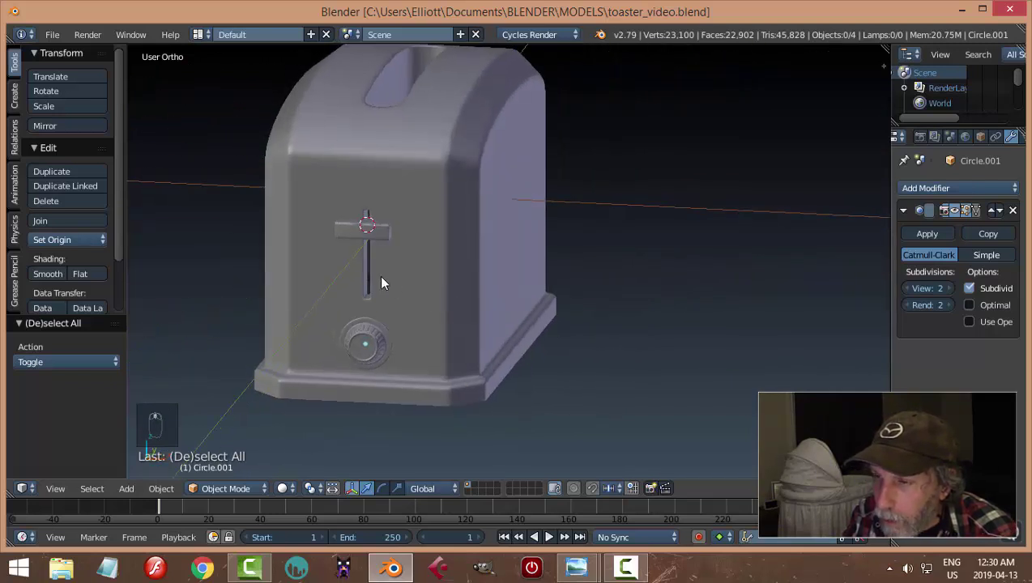
right_click(385, 293)
key("Tab")
left_click(570, 285)
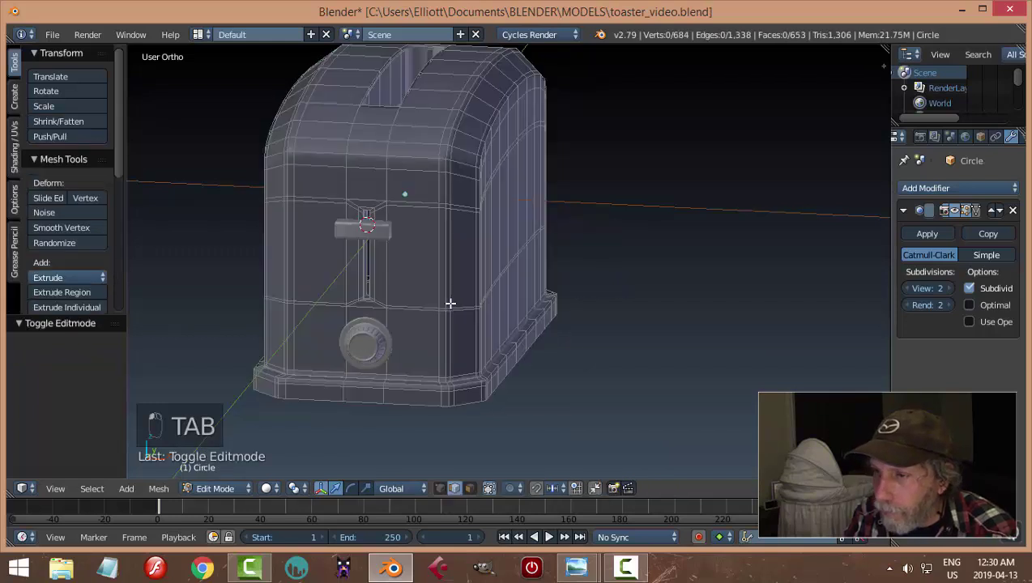
middle_click_drag(455, 296, 453, 293)
key("KP_1")
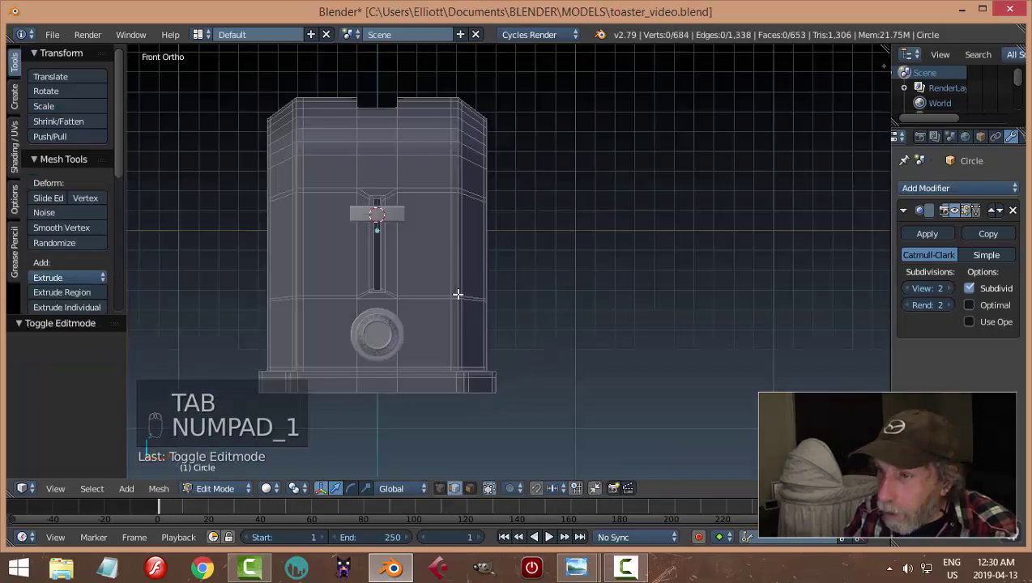
scroll(457, 294, "up", 3)
scroll(458, 295, "down", 2)
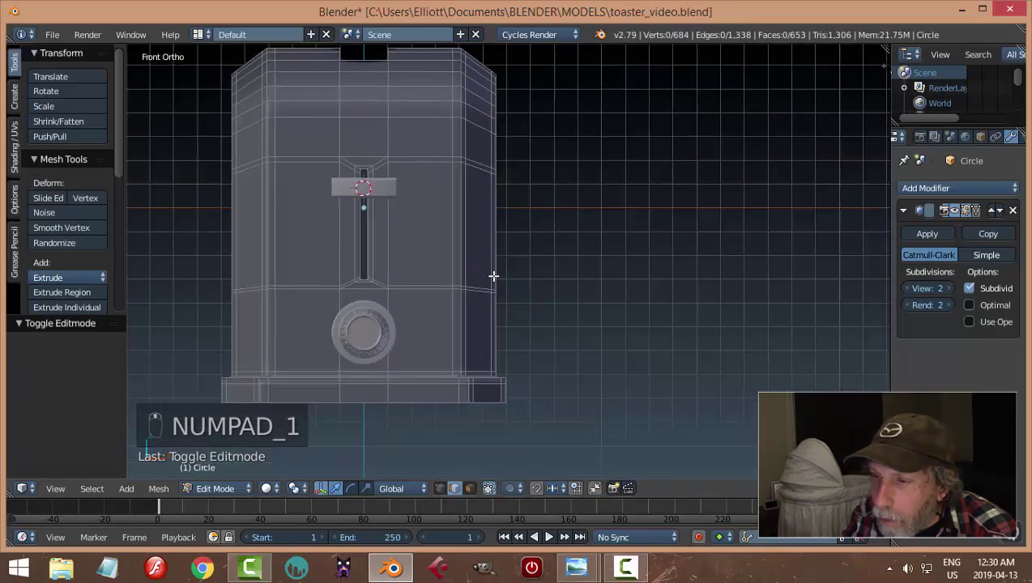
scroll(492, 276, "up", 1)
key("z")
key("b")
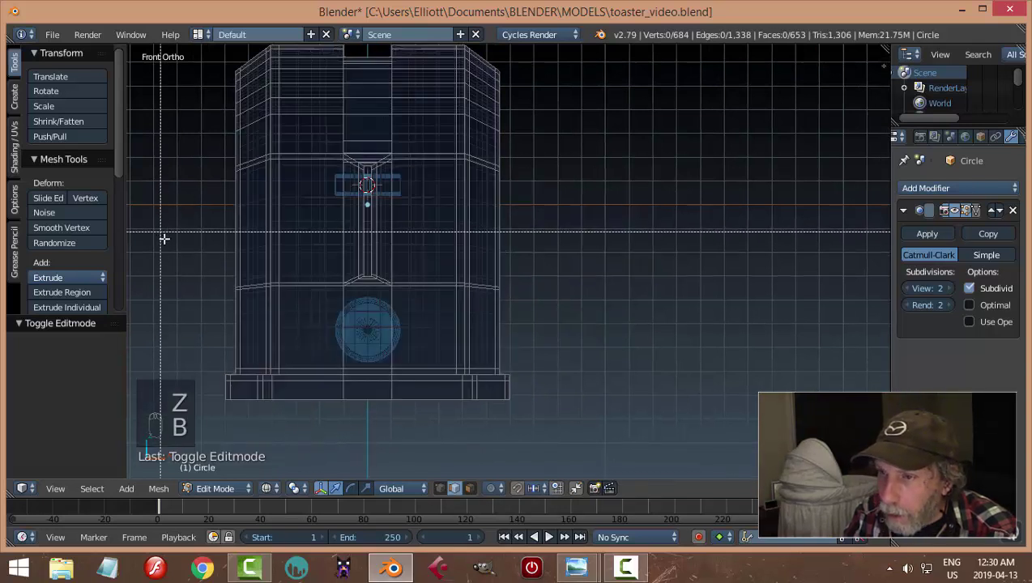
mouse_move(160, 233)
left_mouse_down()
mouse_move(514, 328)
mouse_move(541, 325)
left_mouse_up()
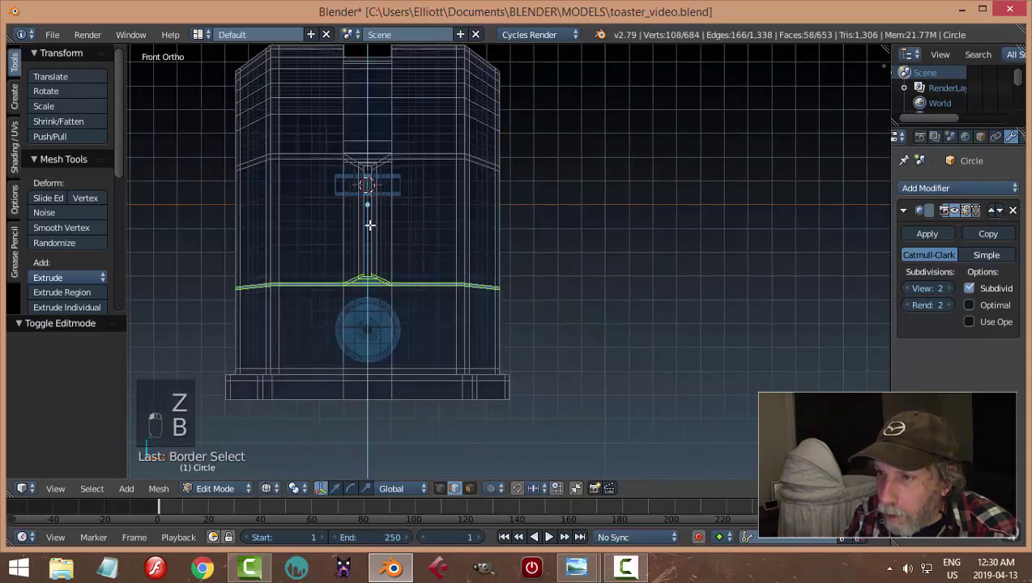
key("g")
key("z")
left_click(374, 203)
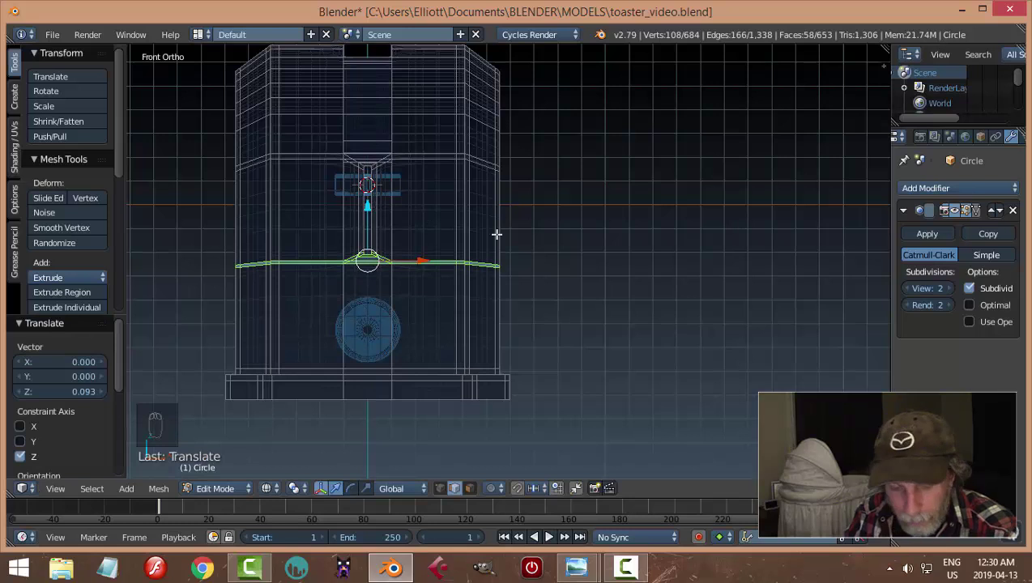
key("z")
key("Tab")
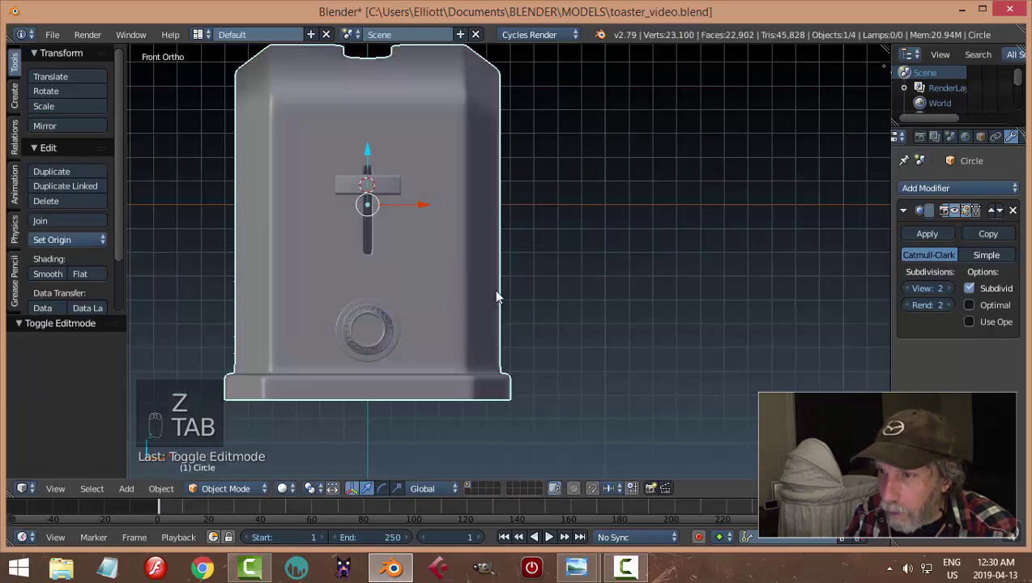
Raise the round control knob slightly along the Z axis toward the lever slot.
scroll(546, 249, "down", 3)
middle_click_drag(546, 249, 430, 316)
right_click(397, 314)
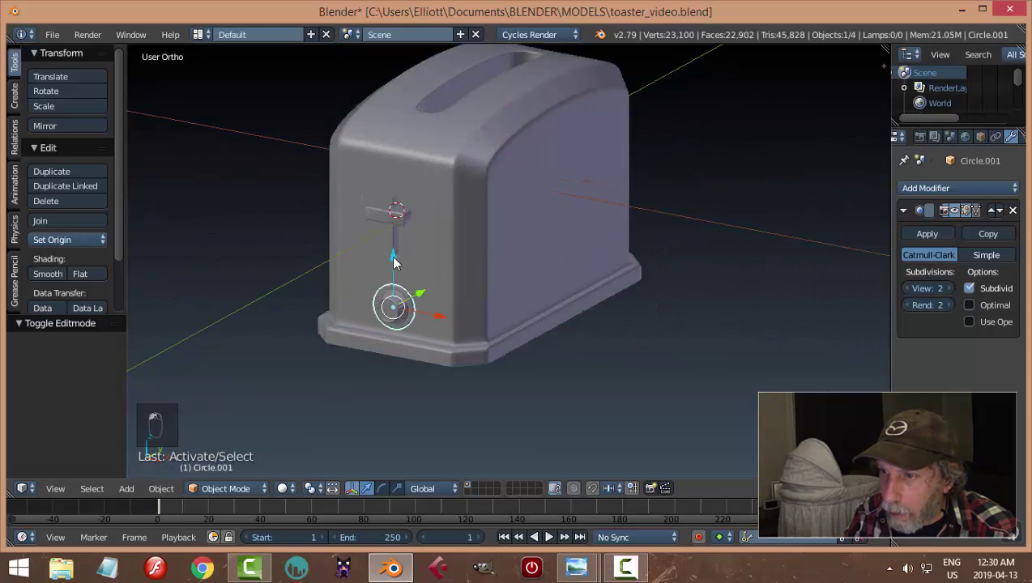
left_click_drag(393, 258, 392, 243)
Deselect everything and save the toaster file over the existing version.
key("a")
scroll(519, 298, "down", 3)
middle_click_drag(518, 297, 566, 291)
key("ctrl+s")
scroll(535, 279, "up", 3)
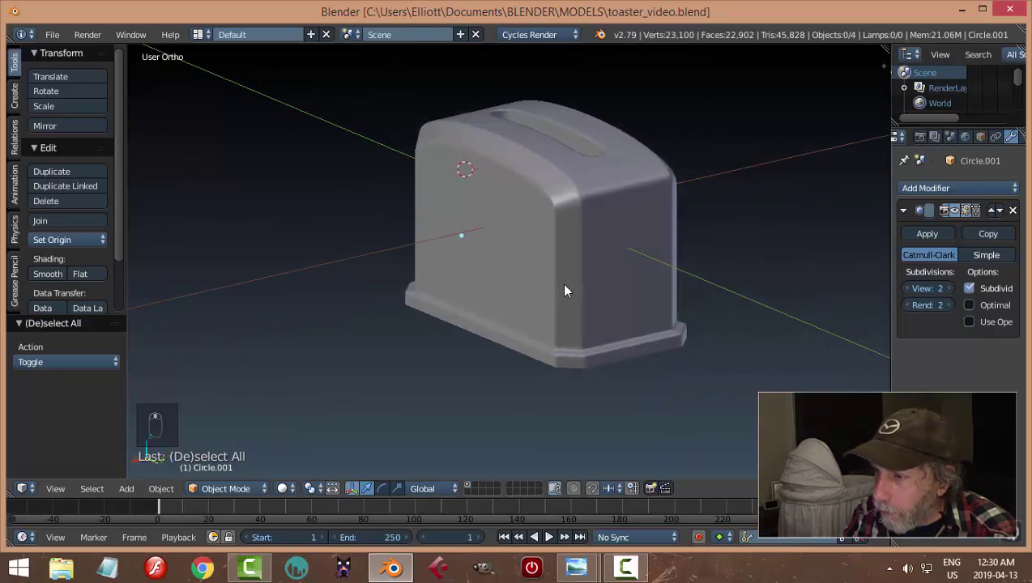
Try an extra edge loop slid along the ledge where the toaster body meets its base, and undo it.
key("ctrl+KP_1")
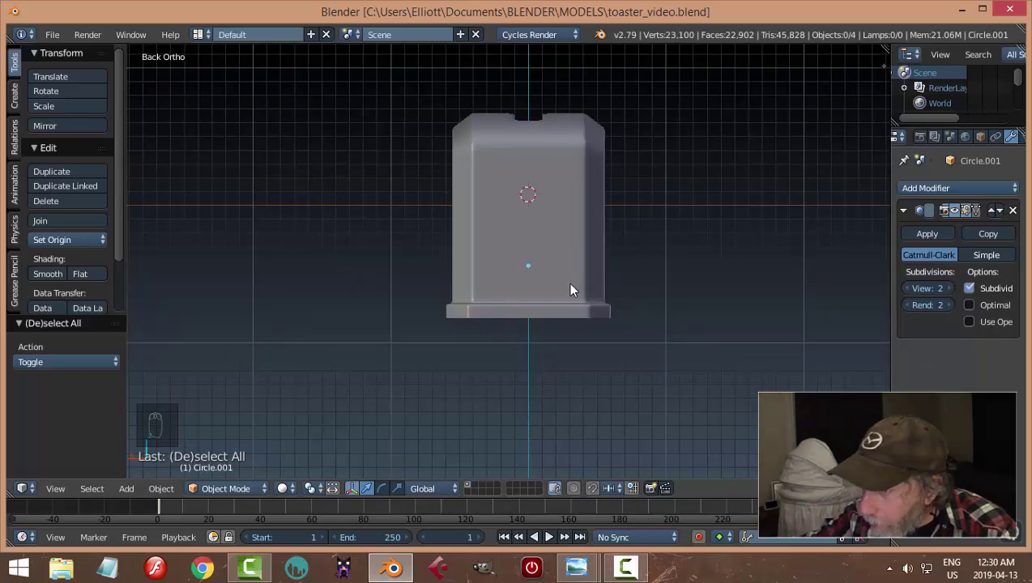
scroll(522, 330, "up", 4)
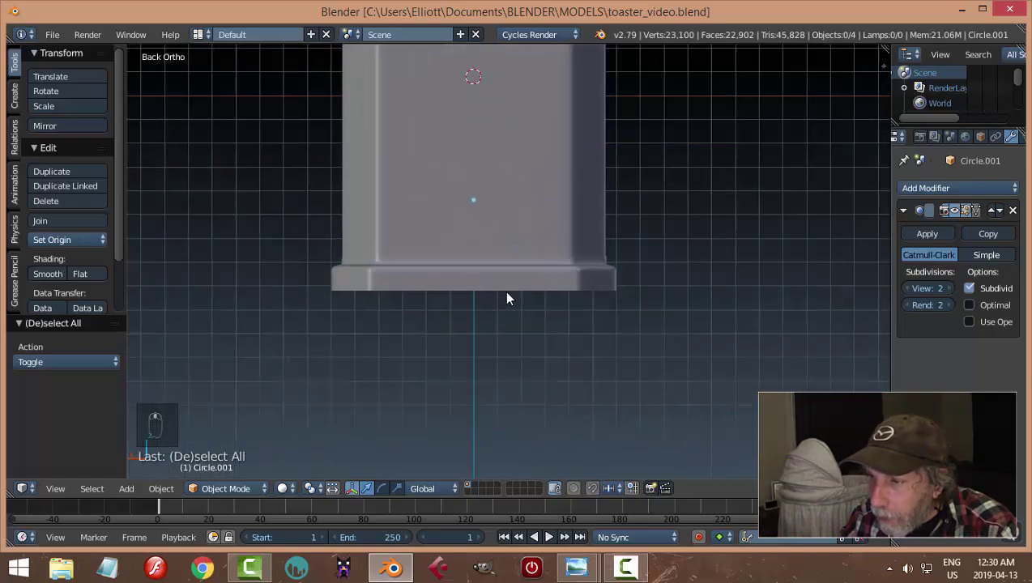
right_click(506, 285)
key("Tab")
left_click(747, 306)
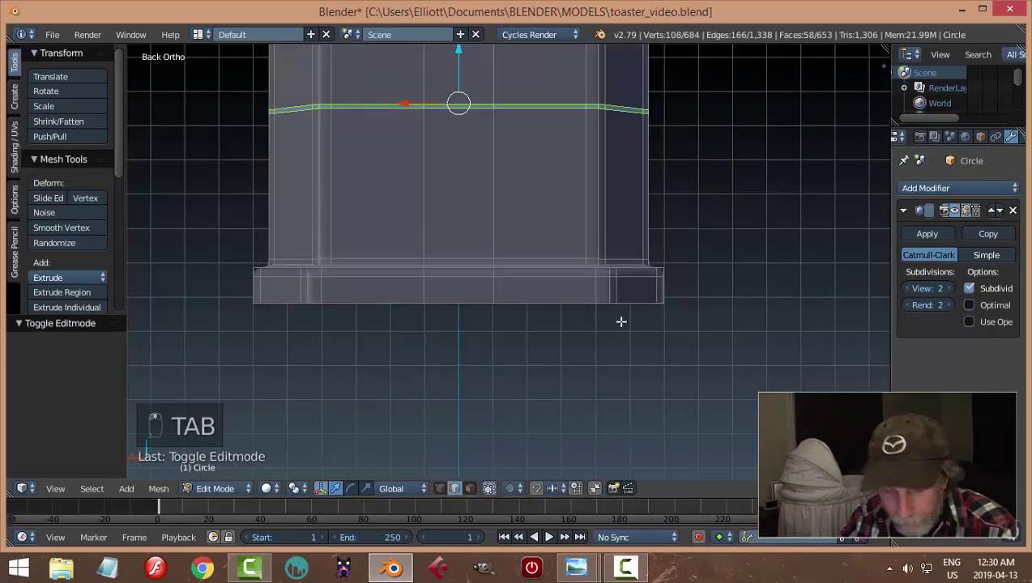
key("a")
key("a")
scroll(622, 321, "up", 5)
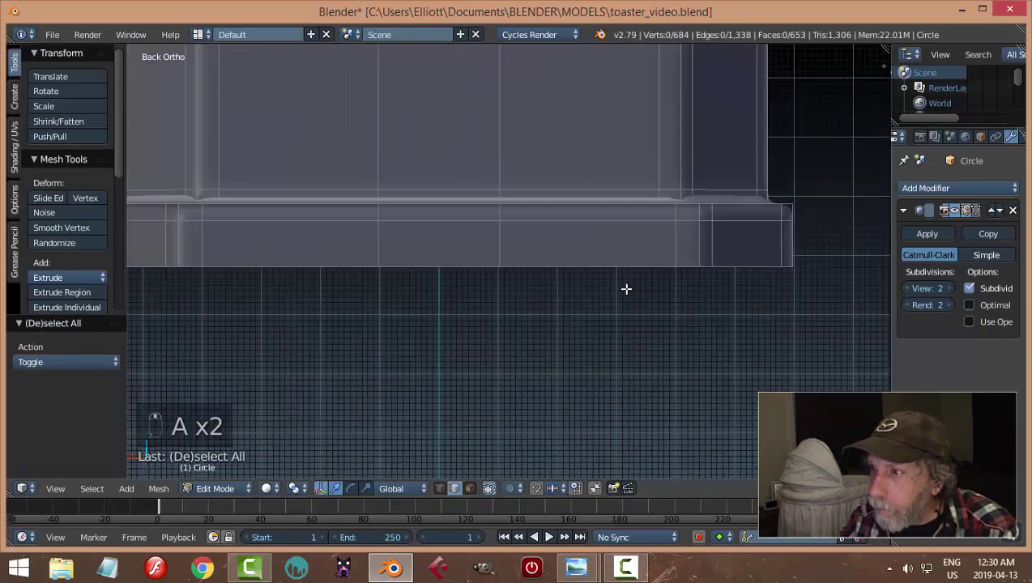
middle_click_drag(626, 289, 658, 241)
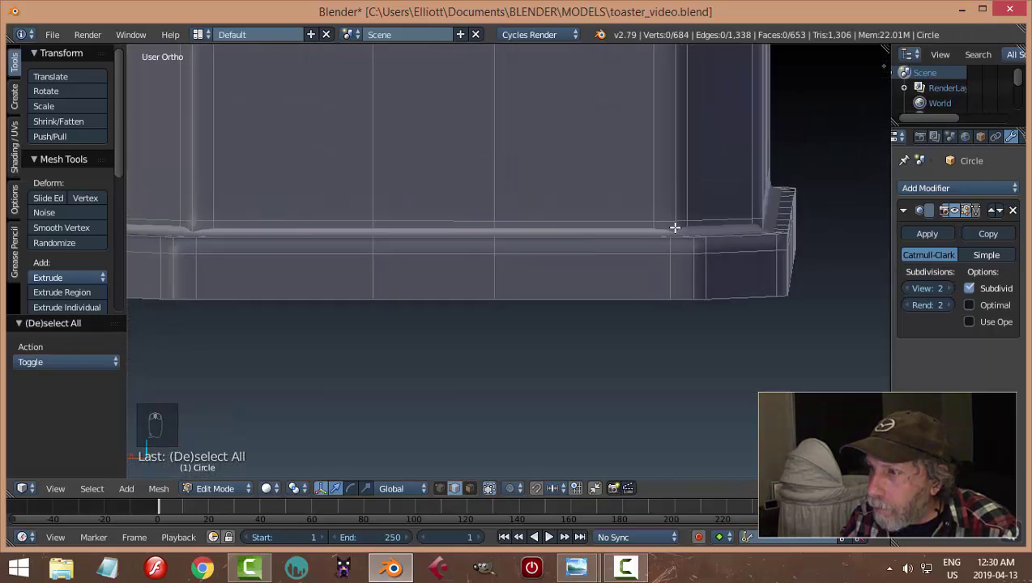
key("ctrl+r")
left_click(674, 232)
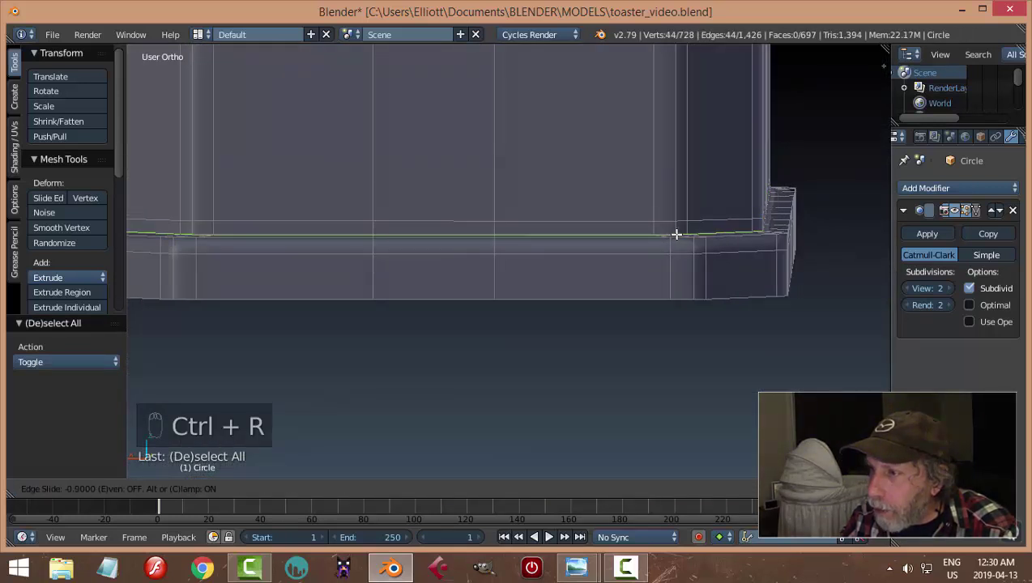
left_click(677, 234)
key("a")
key("Tab")
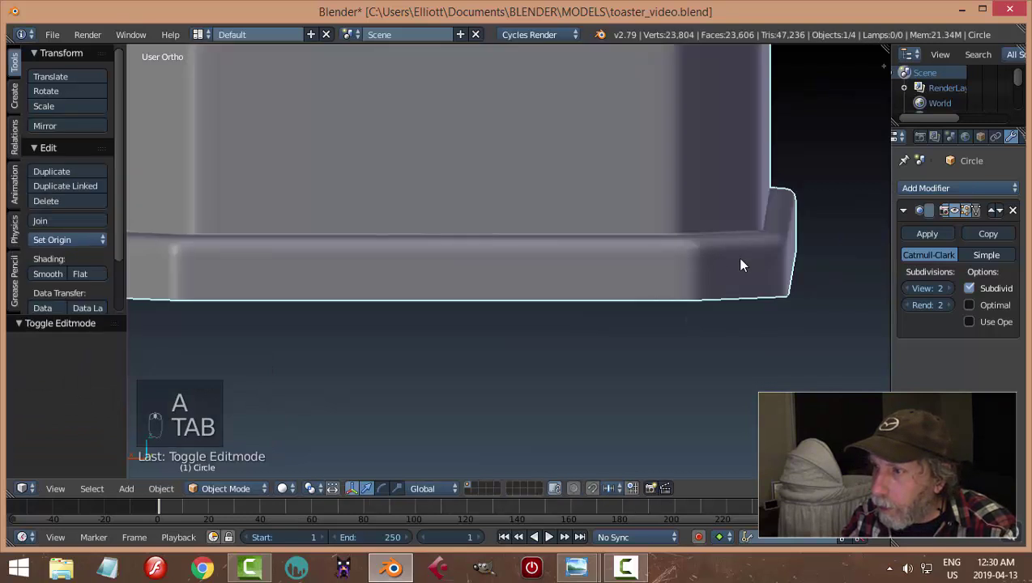
middle_click_drag(740, 263, 677, 284)
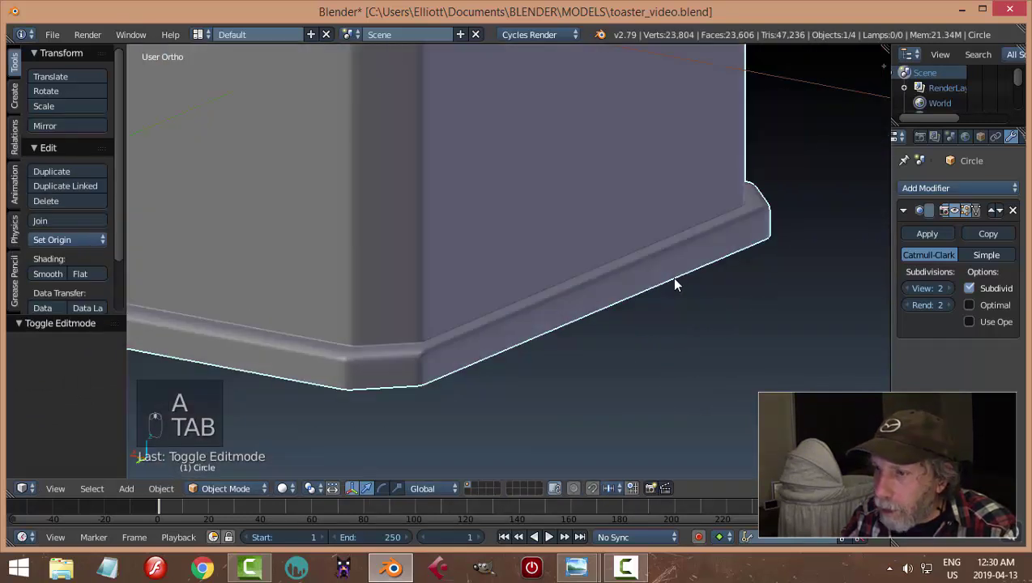
key("ctrl+z")
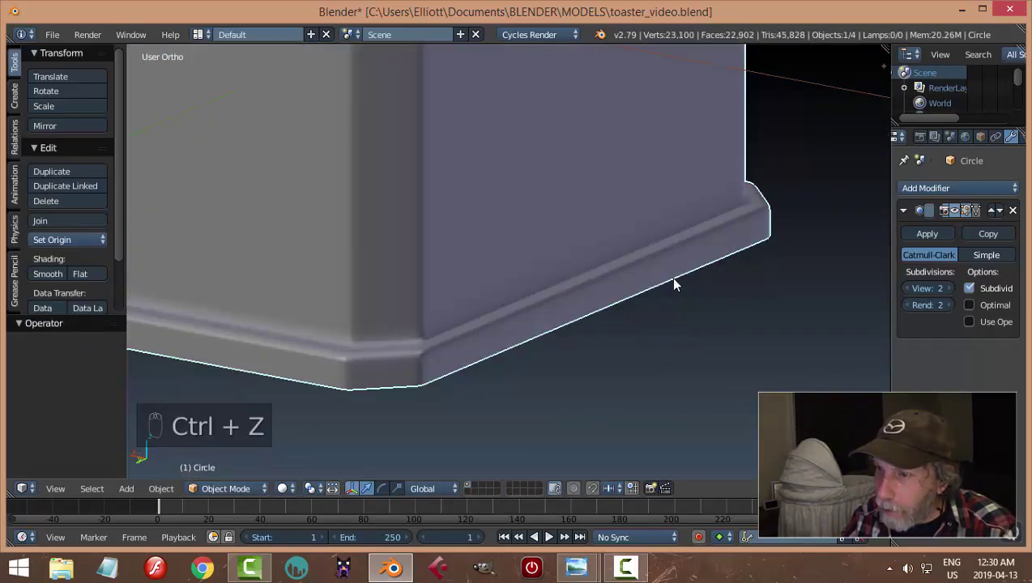
Raise the edge loop just below the base's upper rim slightly along the Z axis, and deselect it.
key("Tab")
middle_click_drag(639, 341, 440, 354)
key("a")
key("a")
left_click(435, 361, "alt")
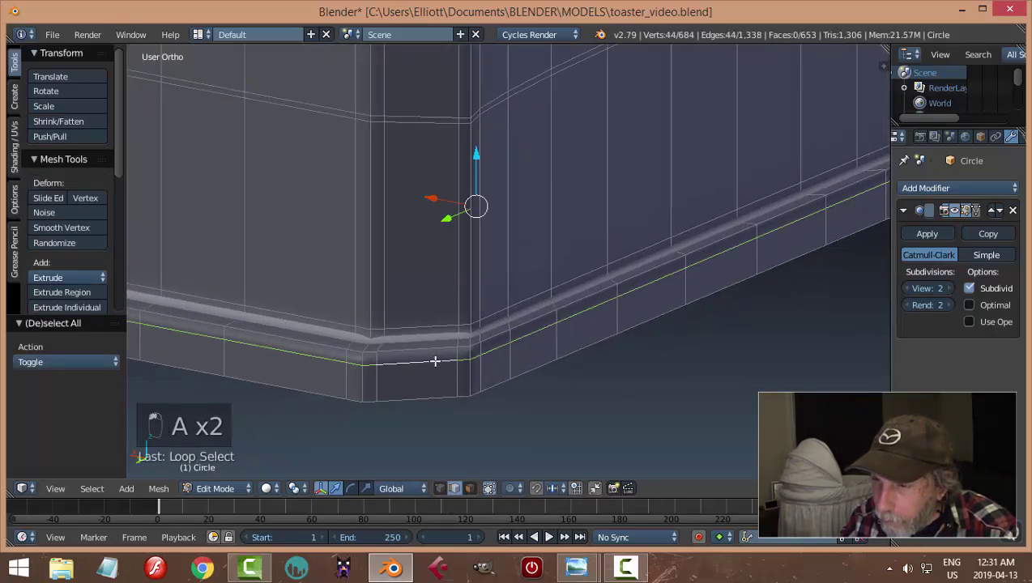
left_click_drag(479, 160, 478, 156)
key("a")
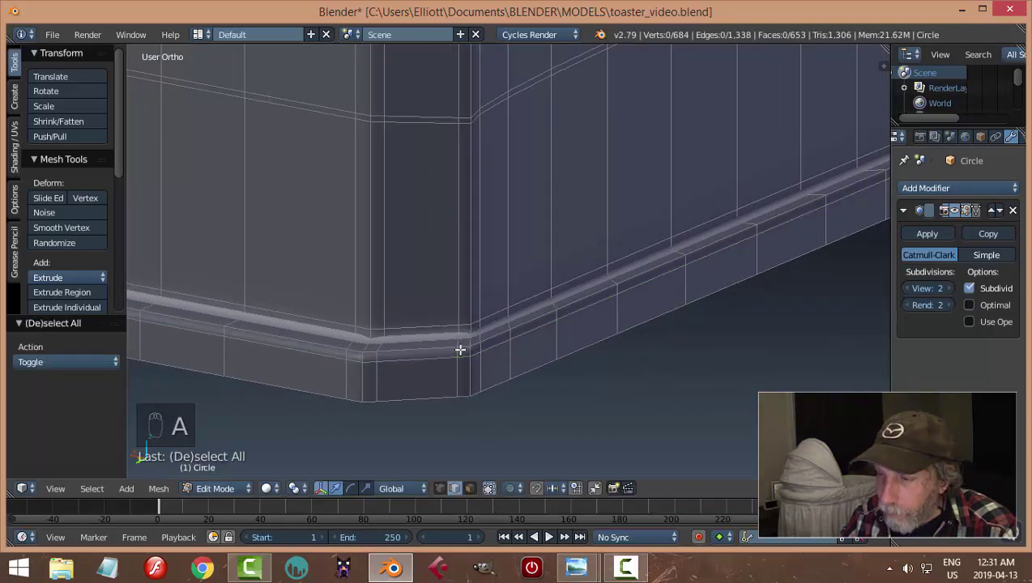
Insert an edge loop around the base's top ledge, slid toward the body wall, and return to Object Mode.
key("ctrl+r")
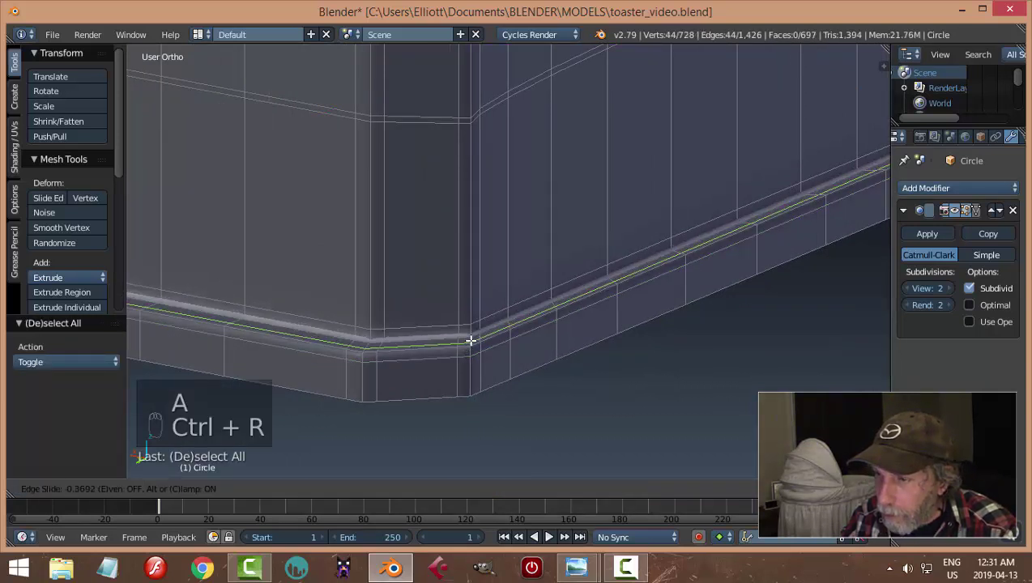
left_click(470, 339)
key("Tab")
left_click(370, 341)
scroll(465, 368, "up", 1)
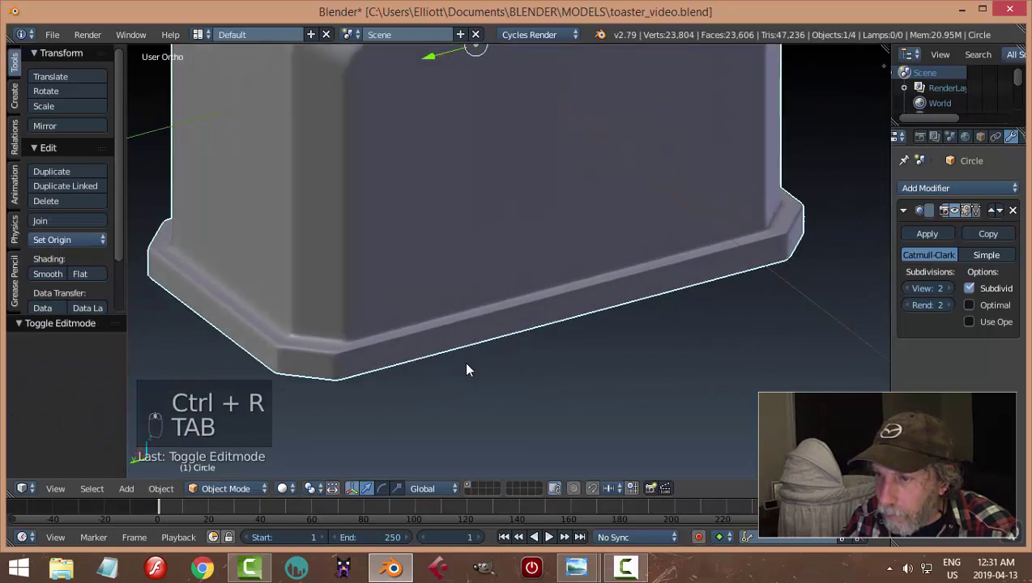
Add two vertical loop cuts, unslid, through the central strip of the toaster's back.
scroll(463, 362, "up", 3)
middle_click_drag(523, 346, 580, 332)
key("ctrl+KP_1")
key("Tab")
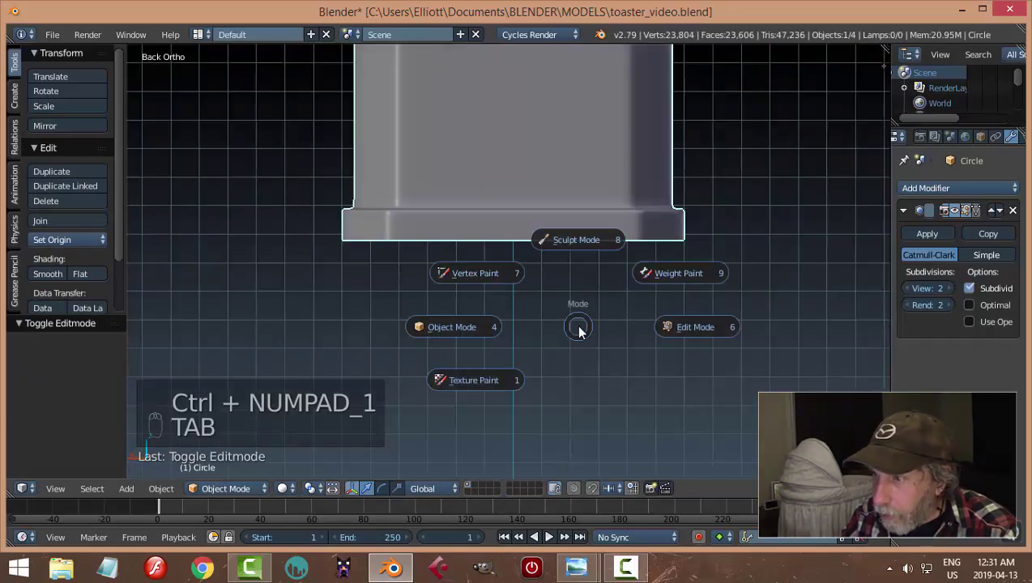
left_click(681, 328)
middle_click_drag(641, 273, 599, 341, "shift")
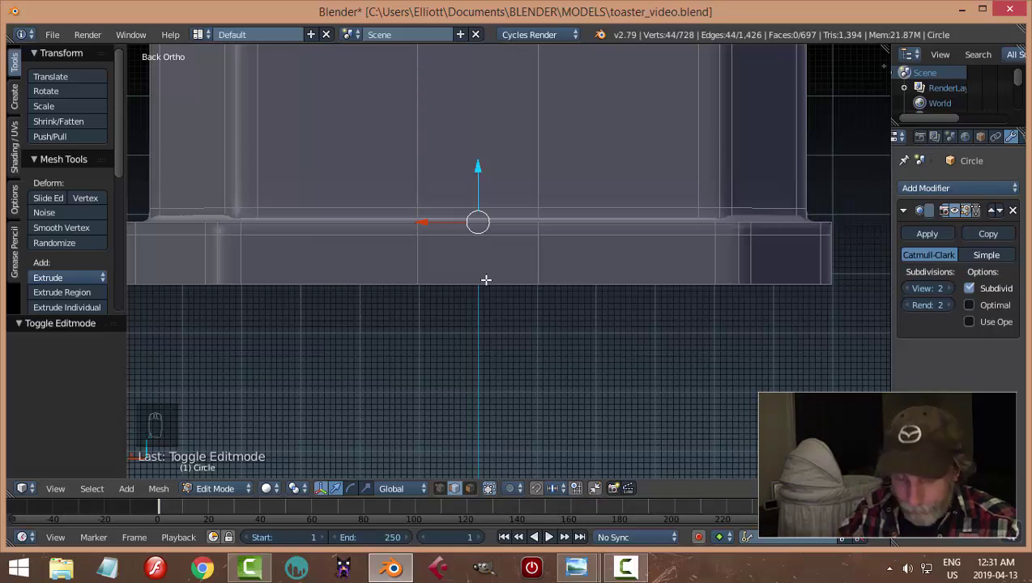
key("ctrl+r")
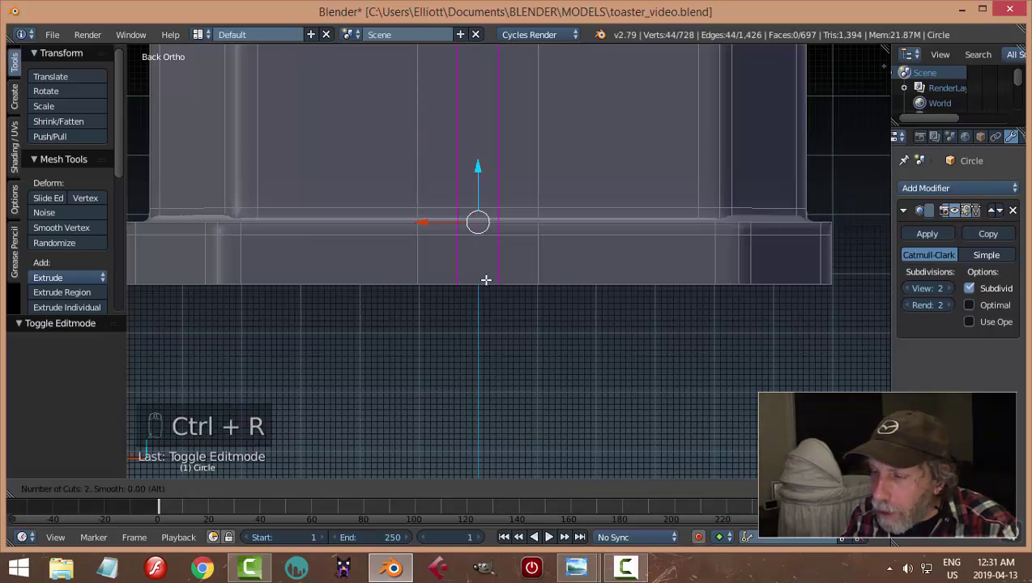
left_click(486, 279)
right_click(486, 280)
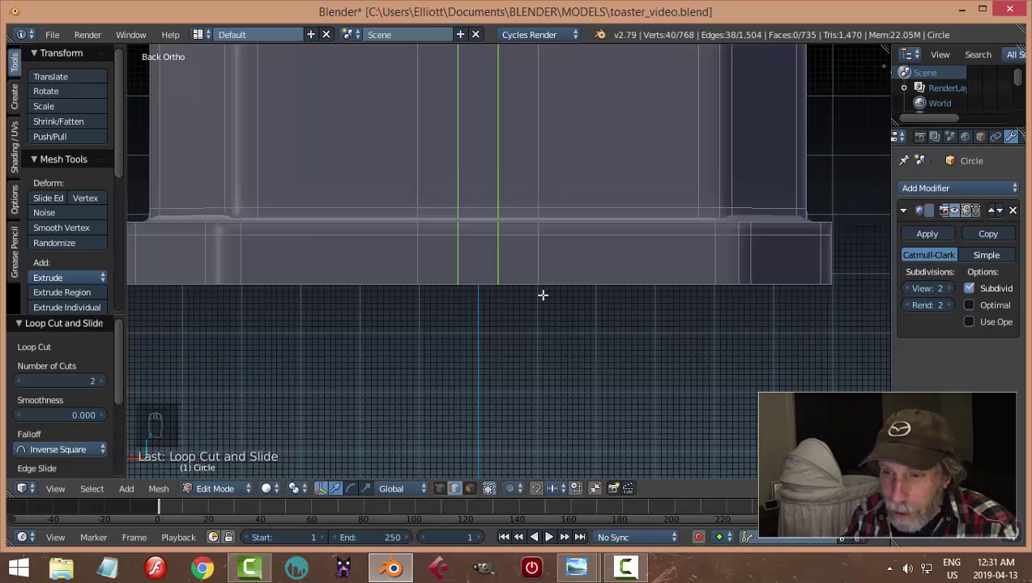
Spread the two new vertical edge loops by scaling them 1.259 along the X axis, and deselect them.
key("s")
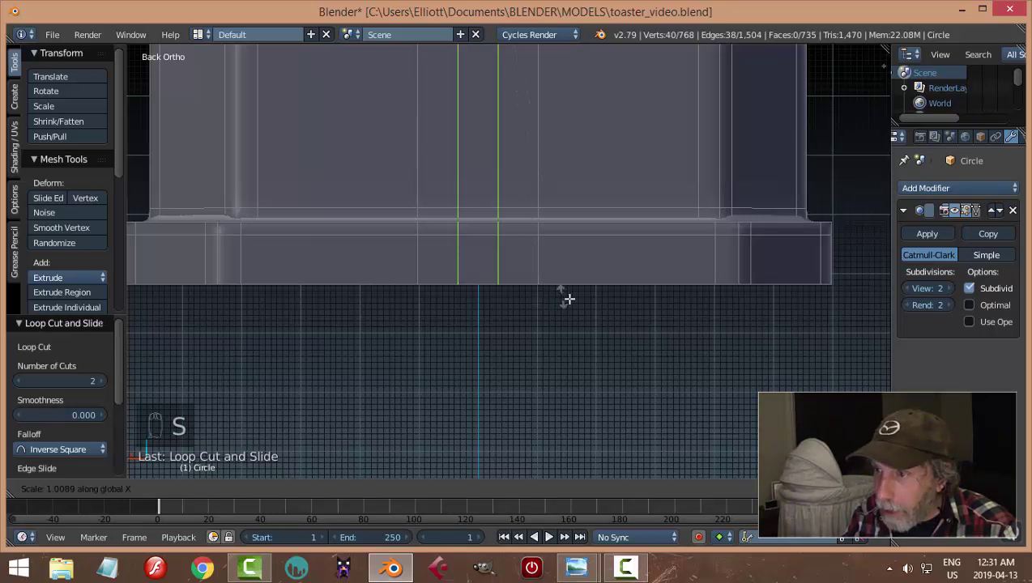
left_click(685, 393)
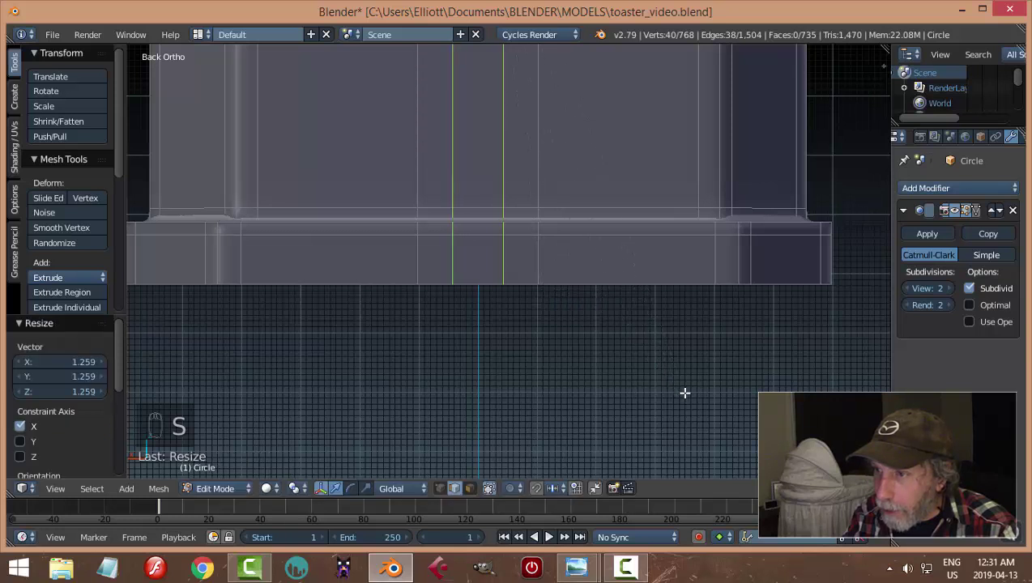
key("a")
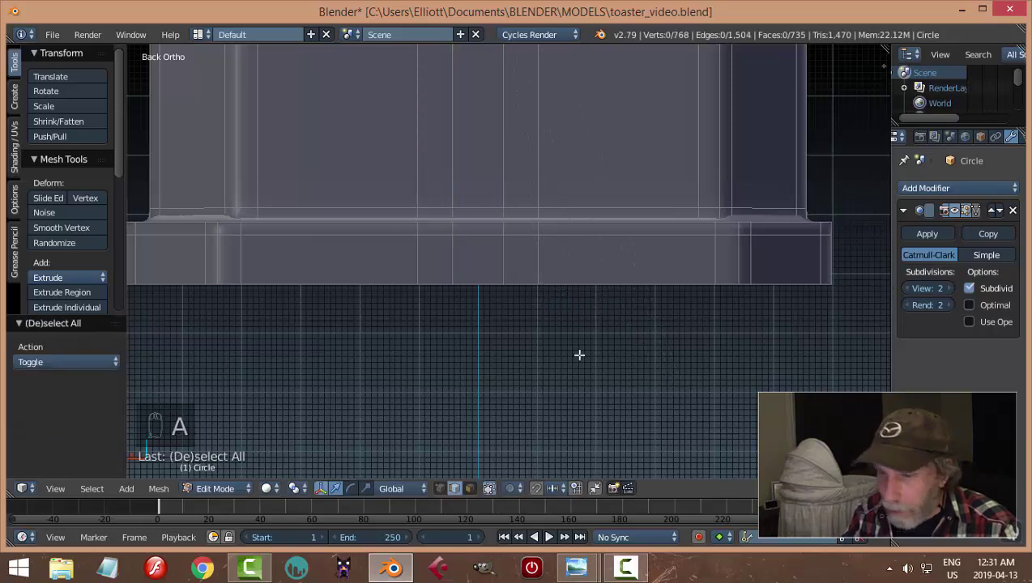
Delete the narrow centre face on the back of the base to open a cord notch, and return to Object Mode.
key("ctrl+Tab")
left_click(518, 371)
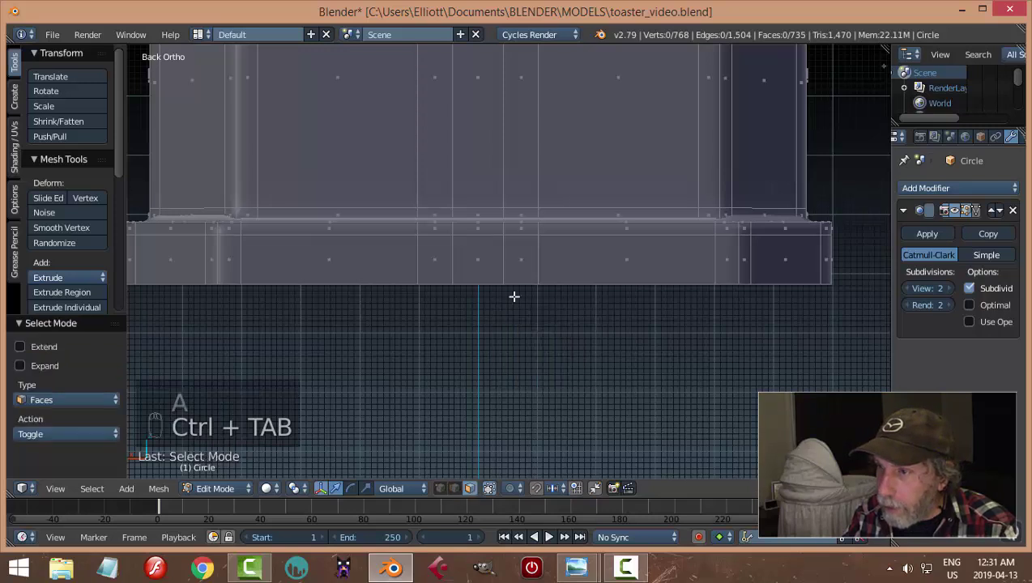
right_click(513, 295)
key("x")
left_click(557, 294)
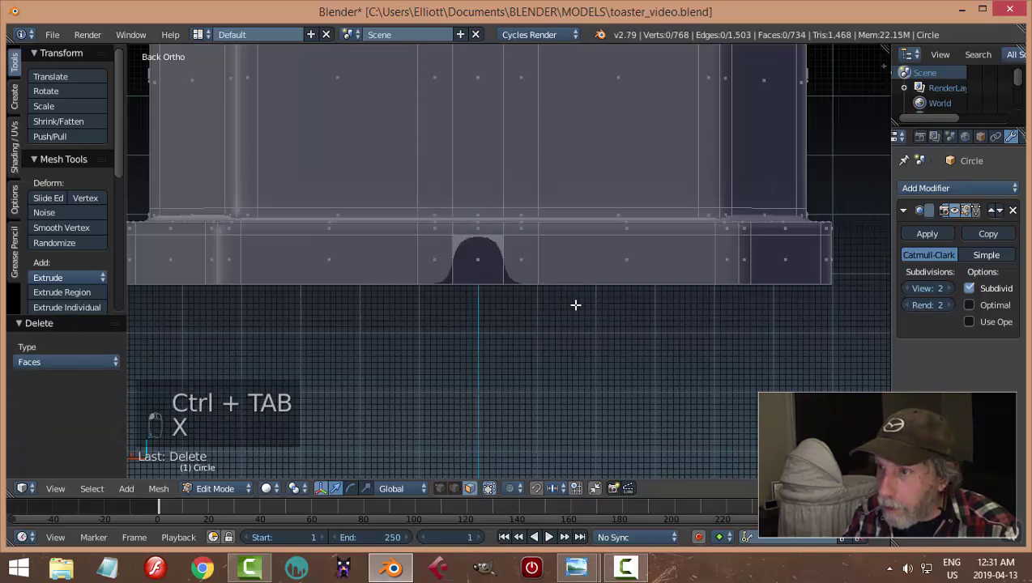
key("Tab")
middle_click_drag(573, 308, 659, 341)
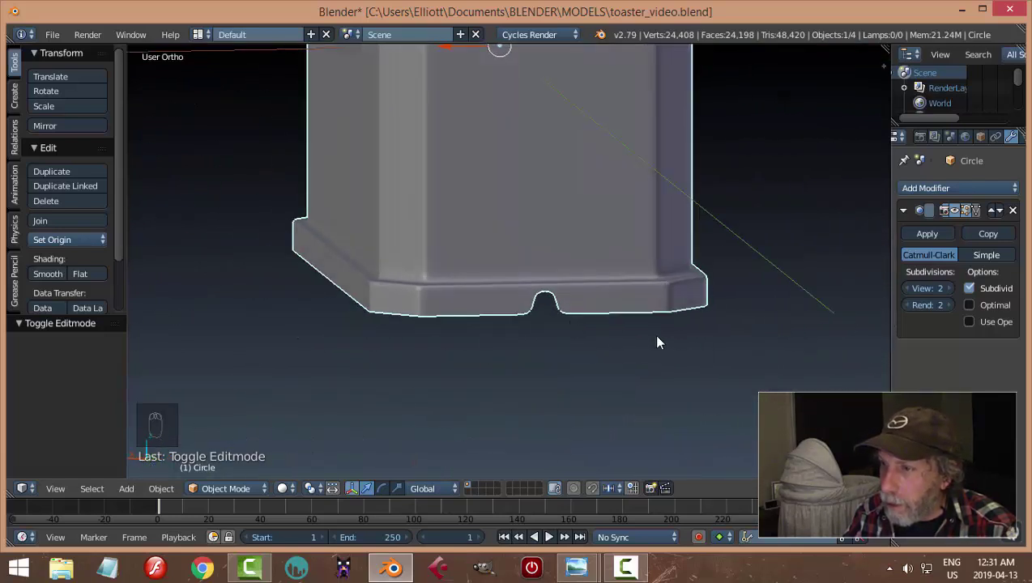
Insert a horizontal edge loop around the side of the toaster base, slid close to its bottom edge, and return to Object Mode.
key("Tab")
scroll(626, 330, "up", 3)
key("ctrl+r")
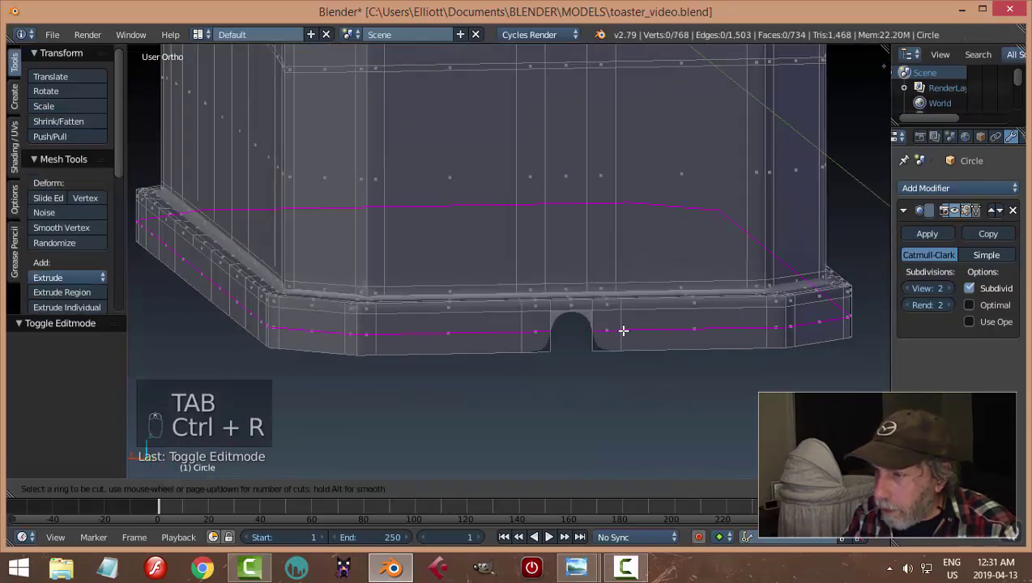
left_click(623, 331)
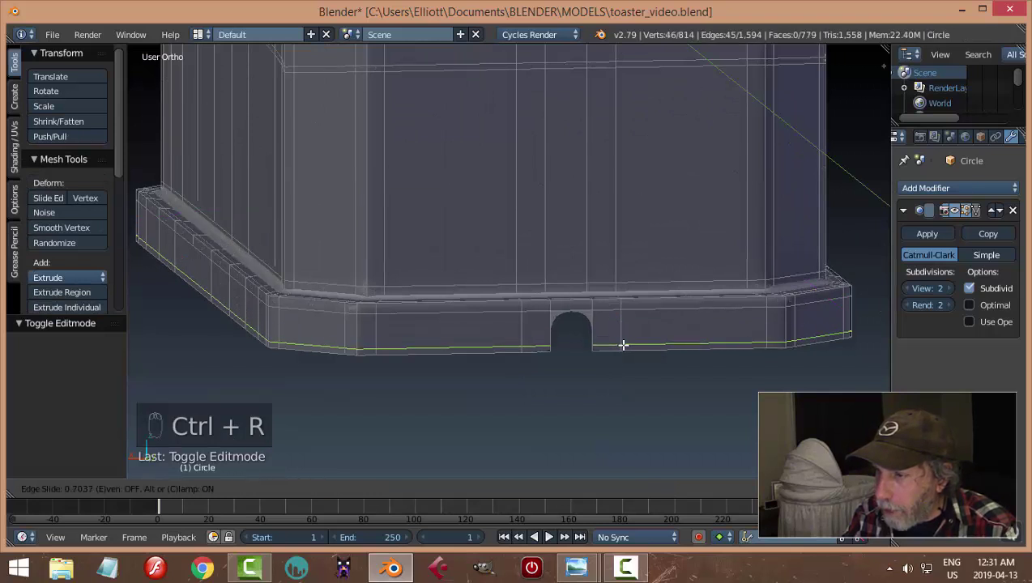
left_click(625, 349)
key("Tab")
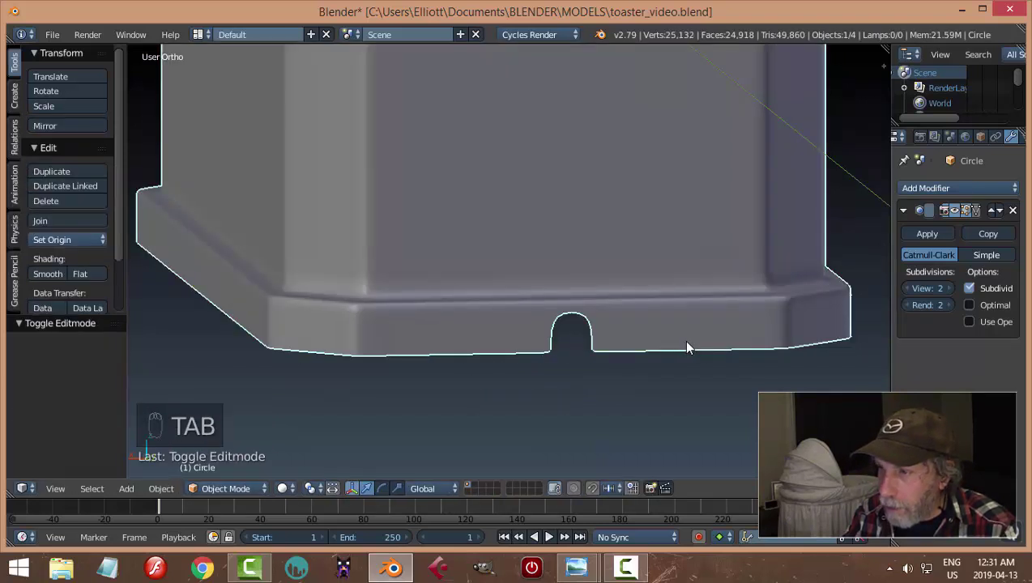
Deselect all objects, save the file, and check the cord notch on the back of the base.
key("a")
key("a")
key("ctrl+s")
middle_click_drag(683, 340, 736, 351)
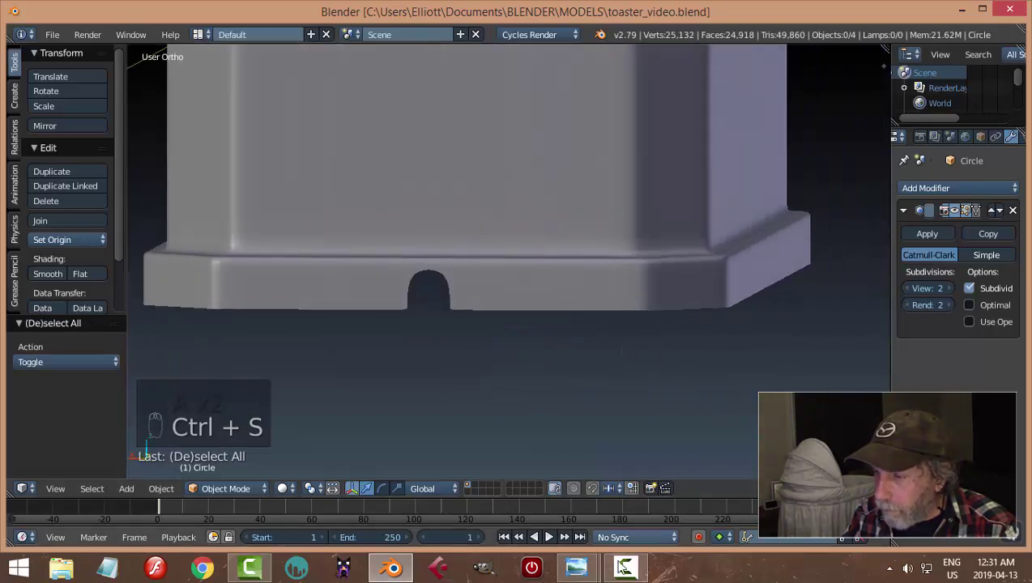
middle_click_drag(578, 361, 622, 336)
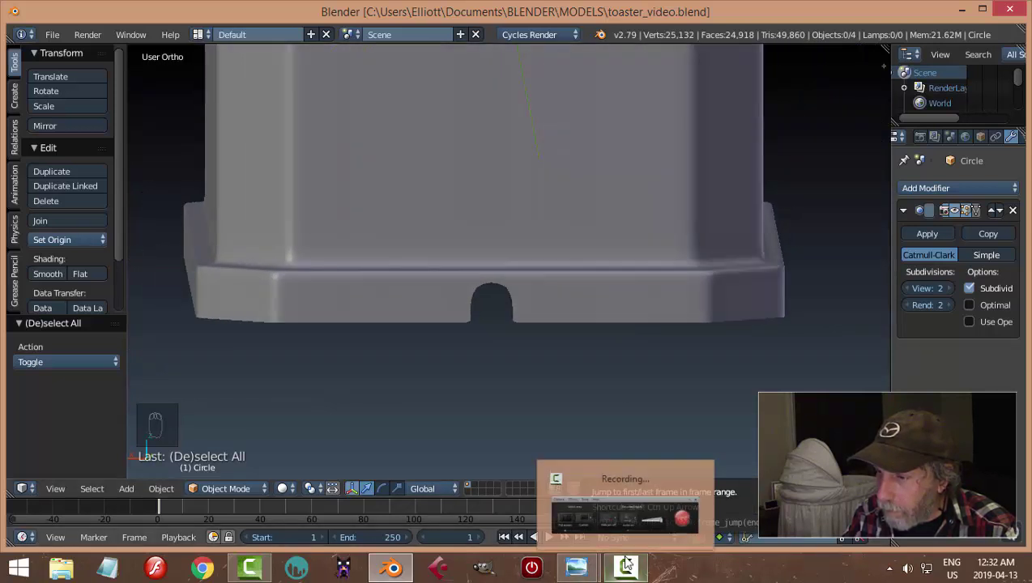
scroll(597, 368, "down", 3)
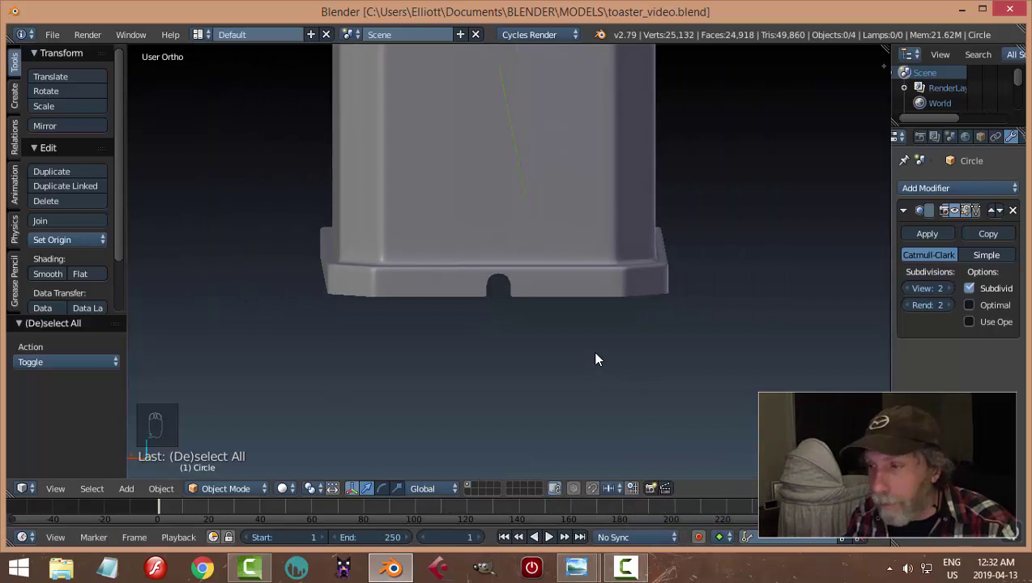
Enter Edit Mode on the toaster body with nothing selected and switch to vertex selection.
middle_click_drag(623, 337, 531, 325)
key("Tab")
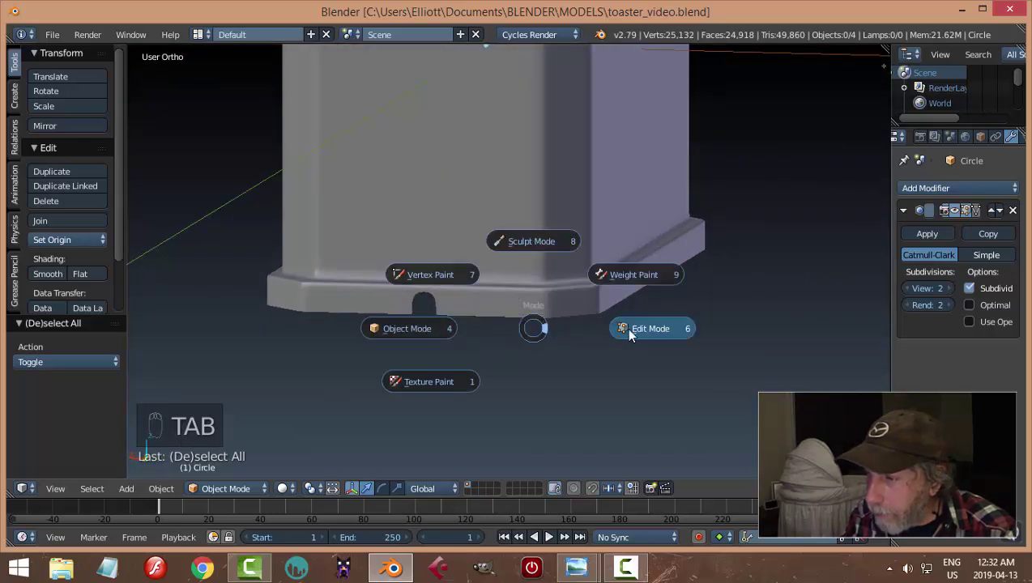
scroll(486, 335, "up", 3)
key("a")
key("a")
key("ctrl+Tab")
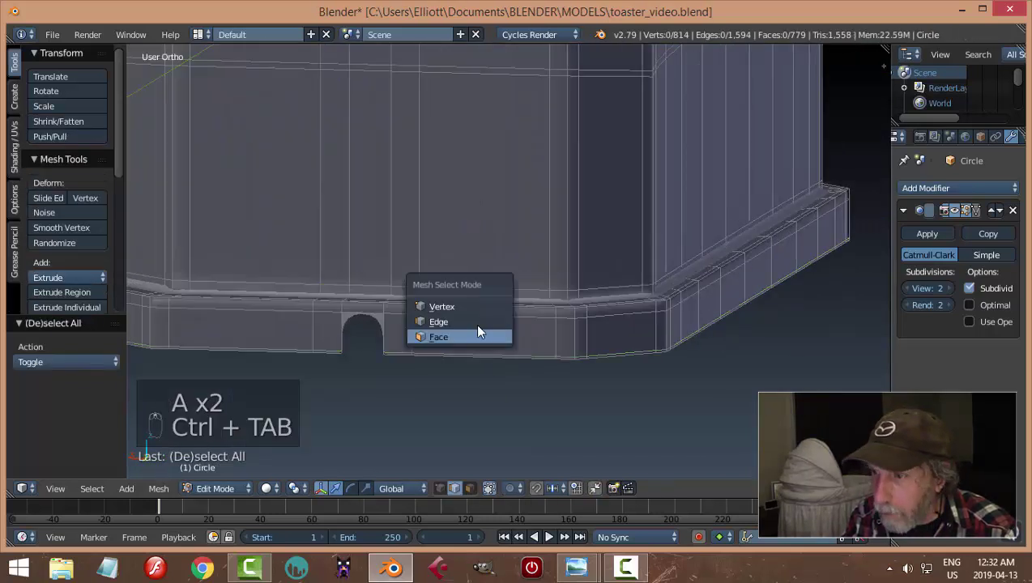
left_click(454, 304)
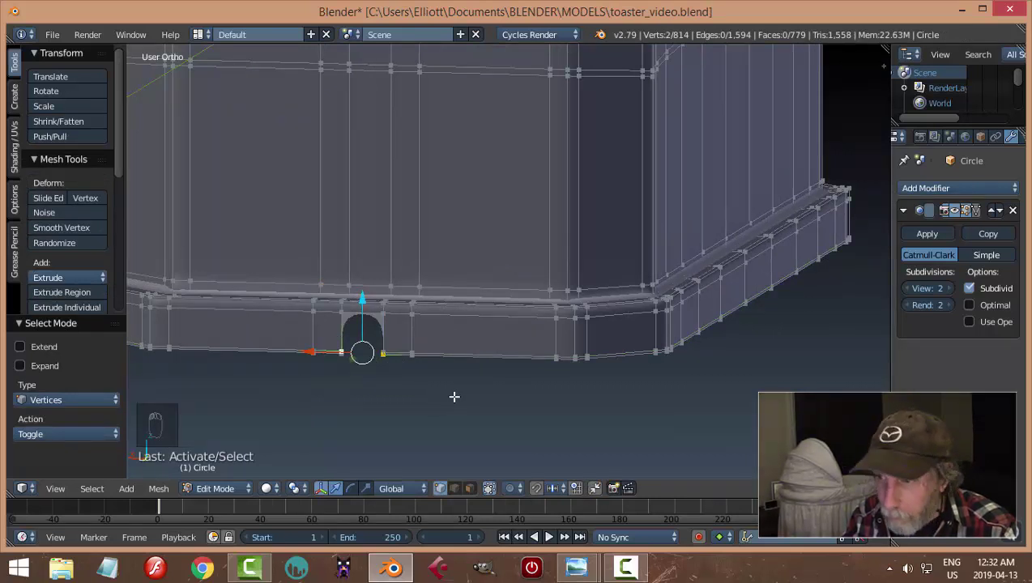
key("s")
key("x")
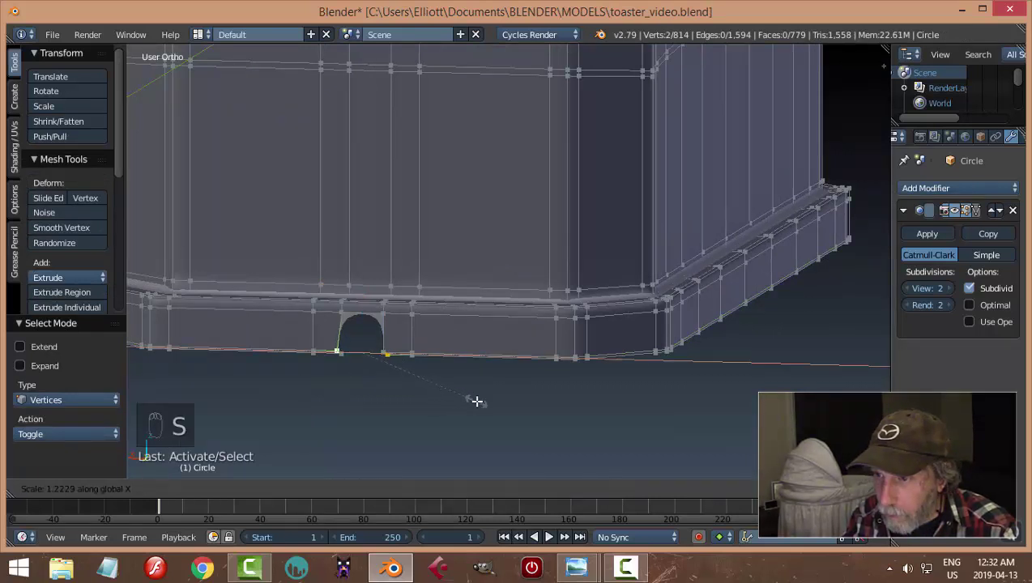
right_click(477, 401)
middle_click_drag(477, 404, 499, 393)
key("a")
Select the four lower corner vertices of the cord notch, scale them 1.283 along the X axis, and return to Object Mode.
scroll(500, 394, "up", 6)
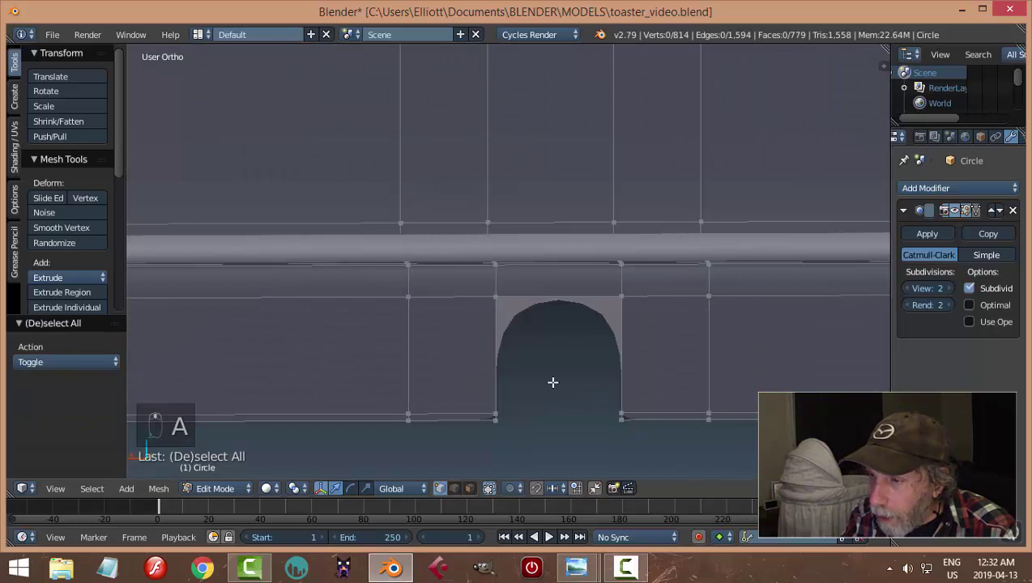
middle_click_drag(552, 382, 501, 331, "shift")
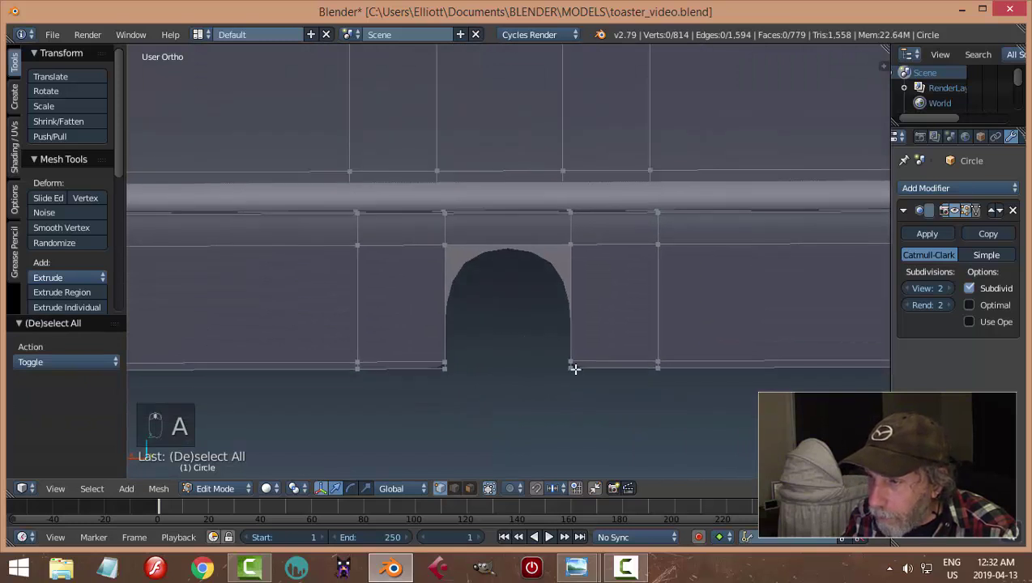
key("b")
left_click_drag(595, 344, 551, 393)
key("b")
left_click_drag(426, 338, 477, 393)
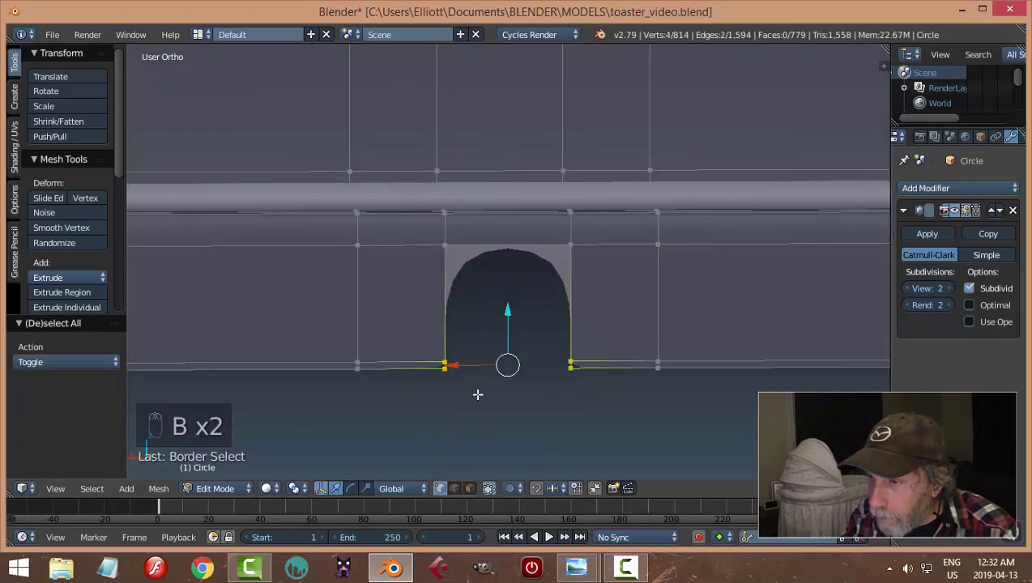
scroll(477, 393, "down", 2)
middle_click_drag(756, 342, 547, 417, "shift")
key("s")
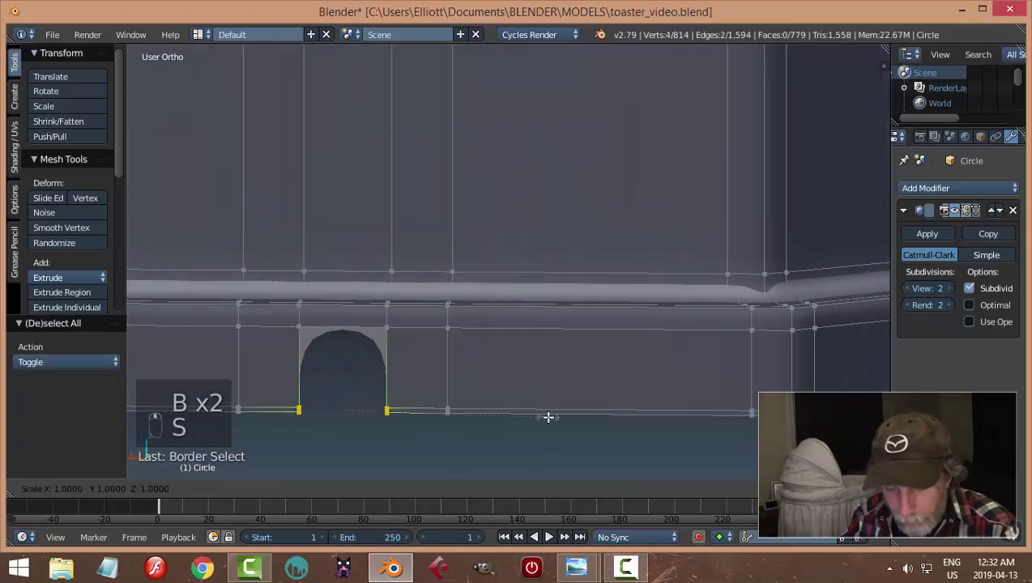
left_click(606, 425)
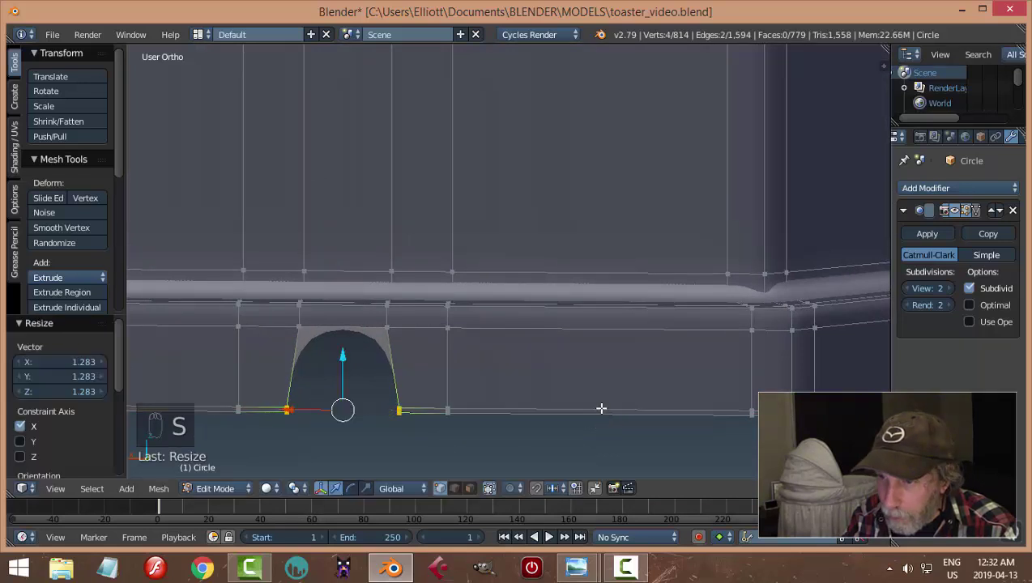
key("Tab")
Move the edge loop running just above the cord notch around the base slightly down along Z, and return to Object Mode.
middle_click_drag(544, 343, 535, 324)
middle_click_drag(691, 346, 621, 319)
key("Tab")
left_click(696, 341)
key("a")
key("a")
right_click(635, 324, "alt")
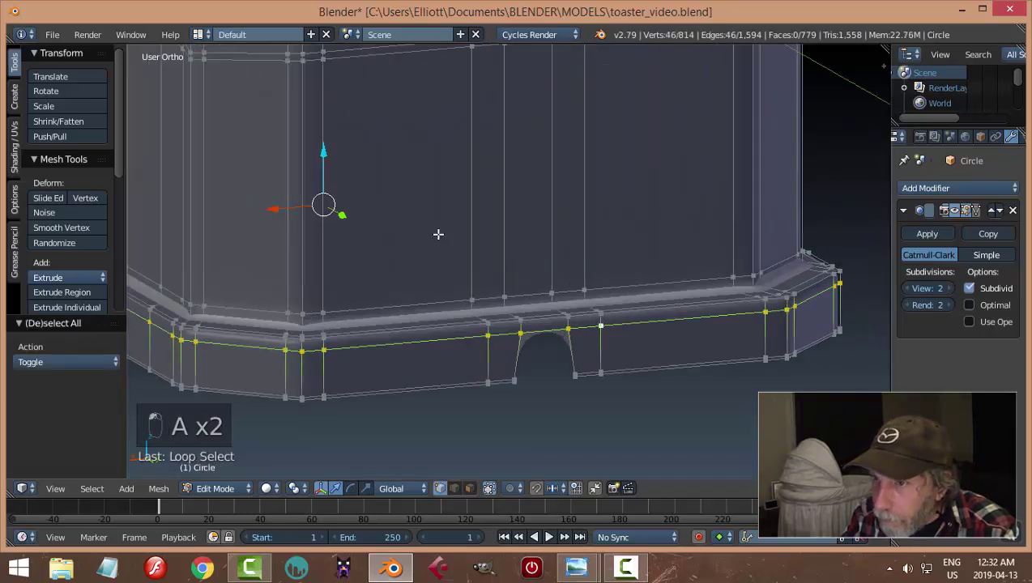
left_click_drag(327, 154, 323, 166)
key("Tab")
Turn back to the toaster's front and save over toaster_video.blend.
middle_click_drag(451, 246, 788, 270)
middle_click_drag(800, 297, 626, 277)
key("ctrl+s")
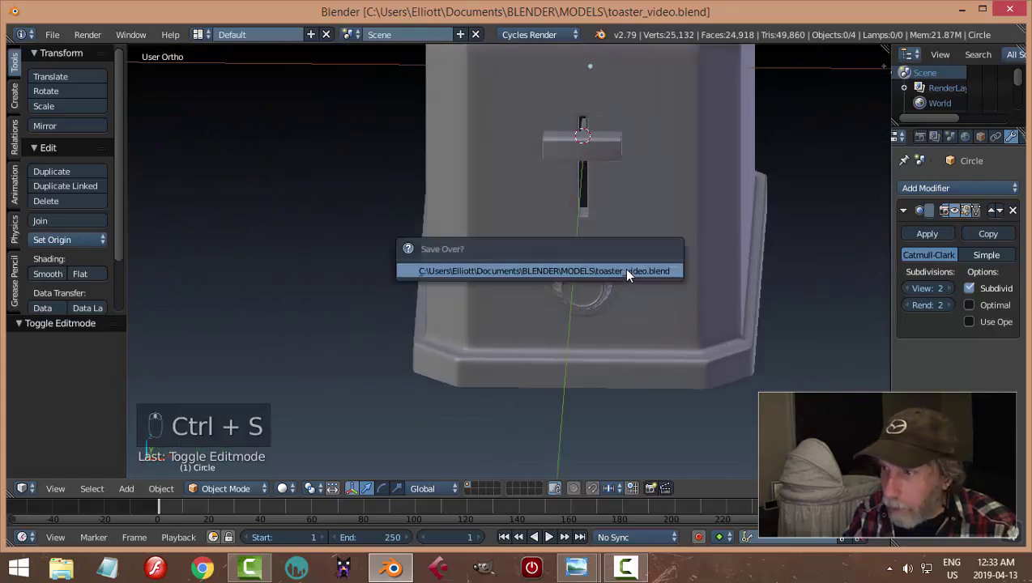
Set the round knob's origin to its geometry and snap the 3D cursor to the knob.
scroll(623, 268, "up", 6)
right_click(460, 227)
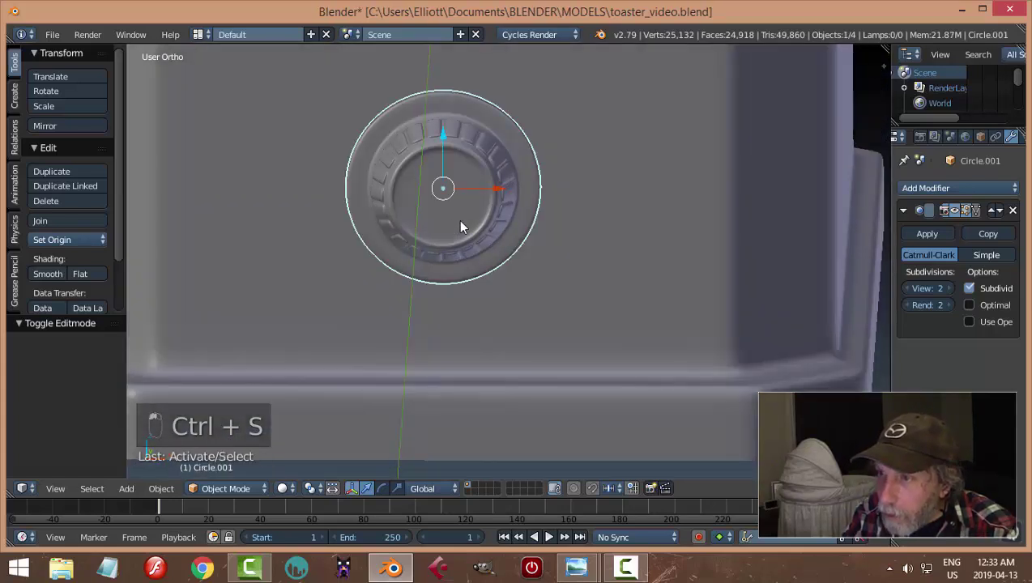
left_click(59, 238)
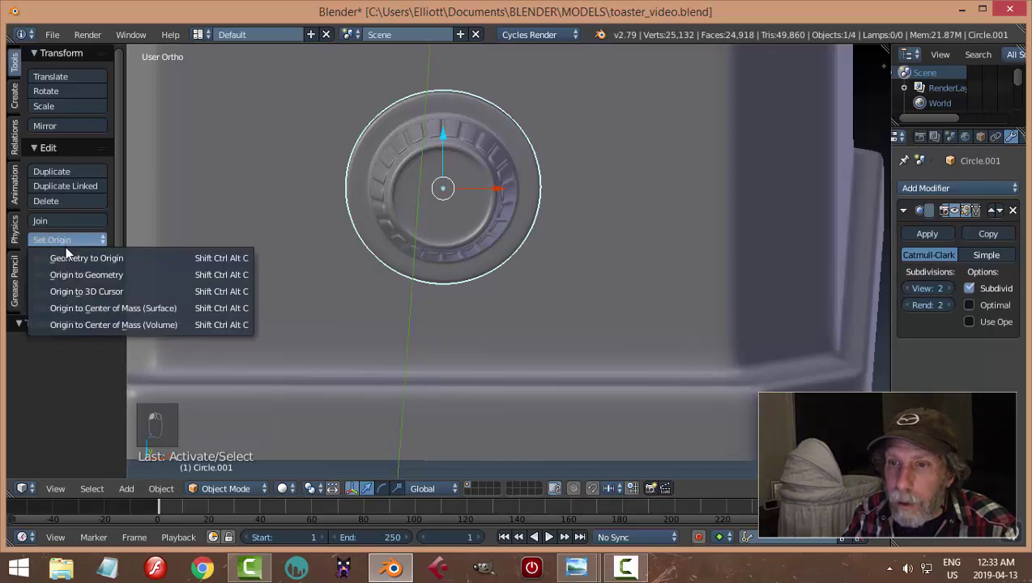
left_click(103, 276)
key("shift+s")
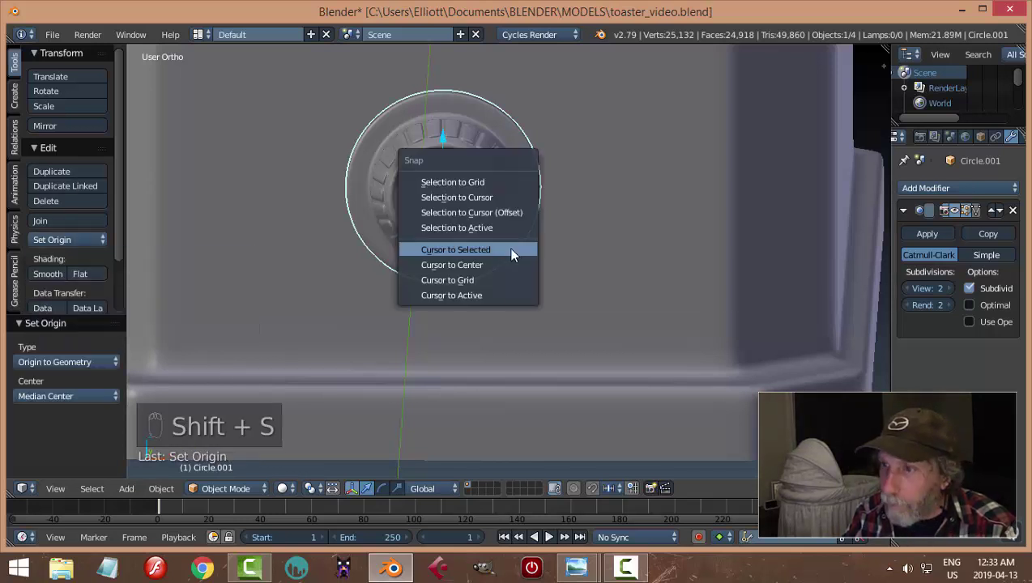
left_click(511, 251)
Add a plane at the knob's centre and rotate it 90 degrees around the X axis.
scroll(552, 226, "down", 1)
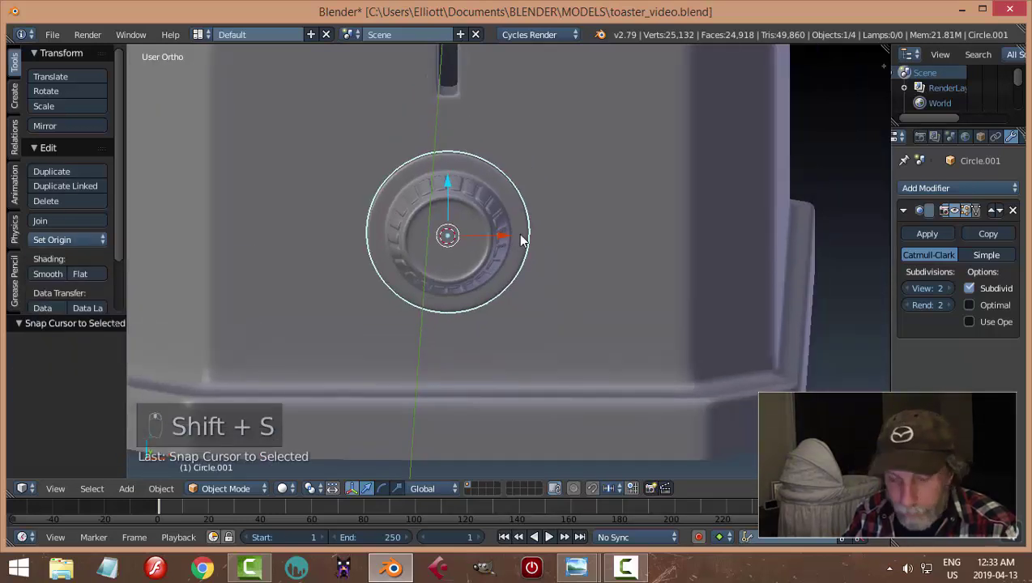
key("shift+a")
left_click(578, 232)
middle_click_drag(581, 244, 579, 253)
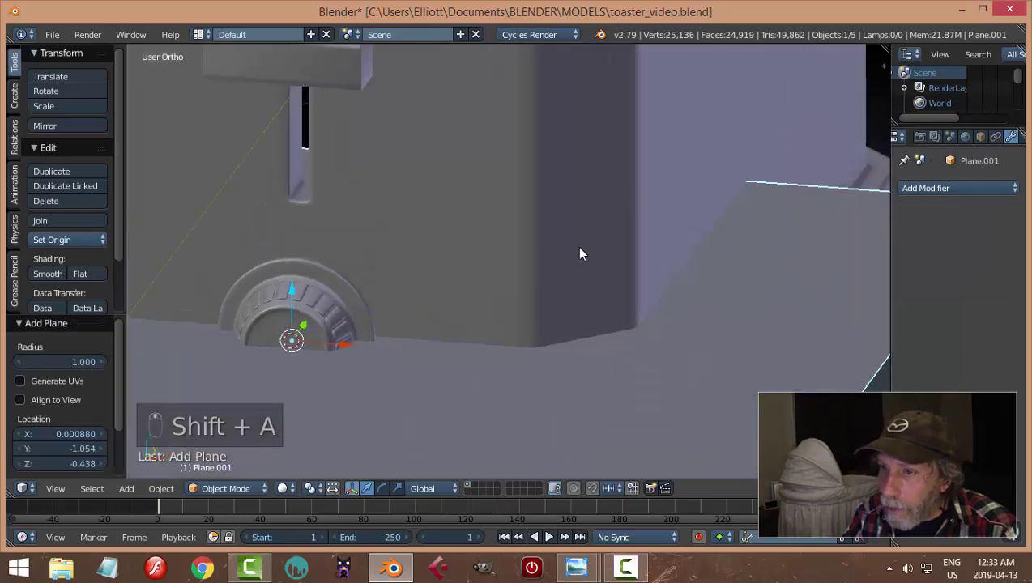
type("r90")
key("Return")
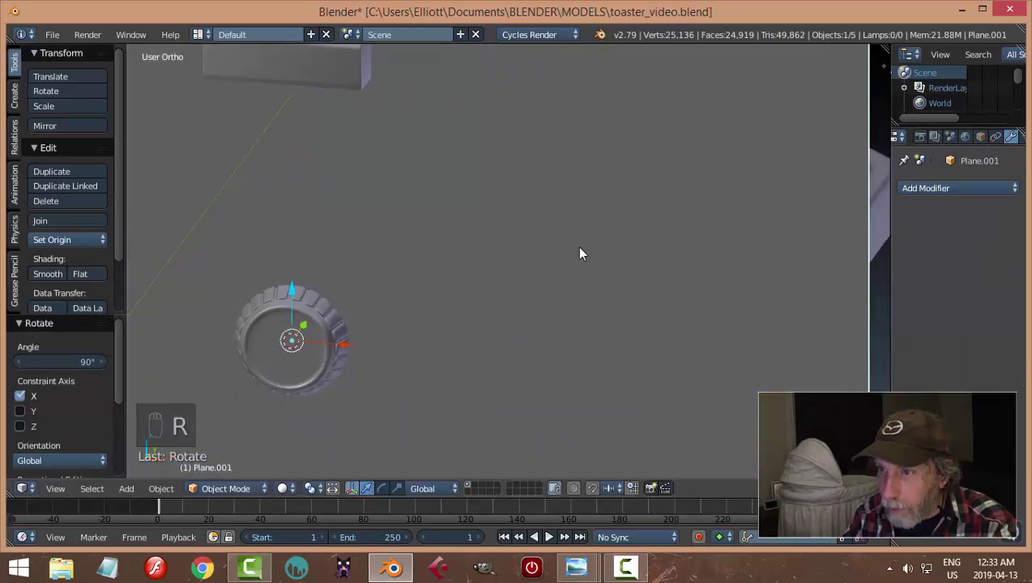
In Edit Mode, shrink the plane to fit within the knob and raise it 0.144 along Z.
scroll(577, 246, "down", 4)
scroll(559, 259, "up", 1)
key("Tab")
left_click(668, 265)
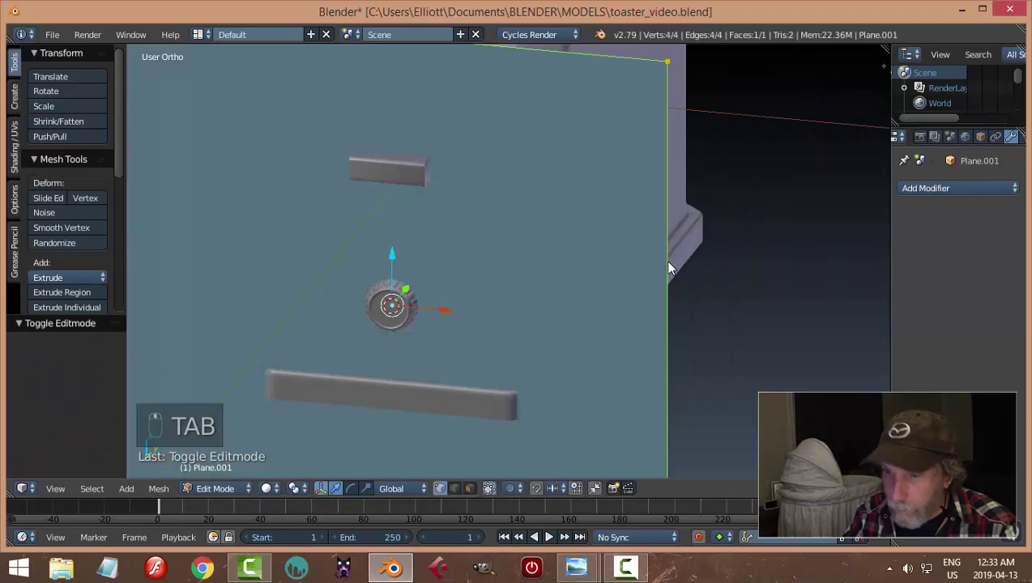
key("s")
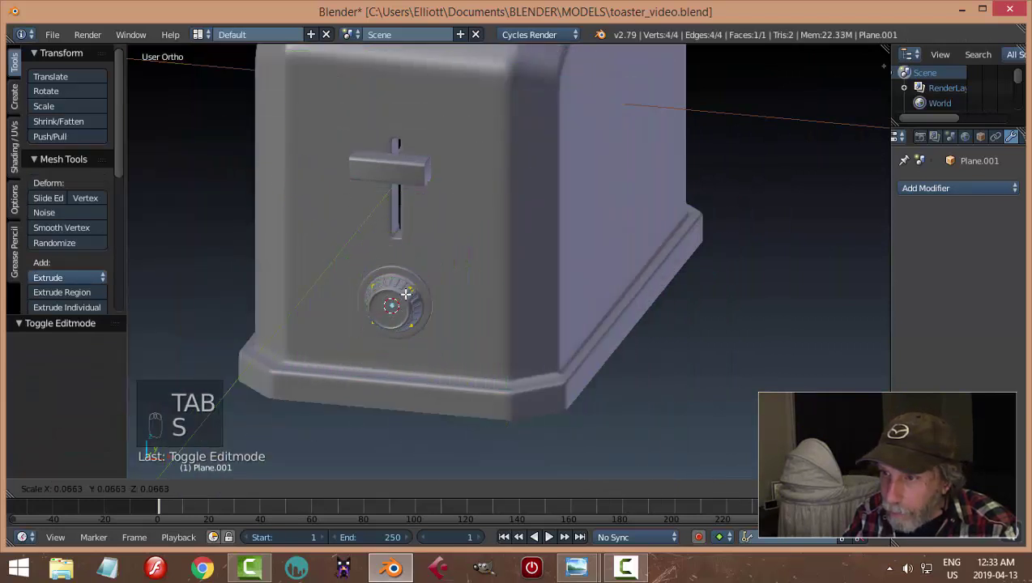
left_click(402, 296)
left_click_drag(392, 253, 392, 214)
Scale the plane by 0.301 and, in front view, lower it 0.016 along Z onto the dial's upper rim.
key("s")
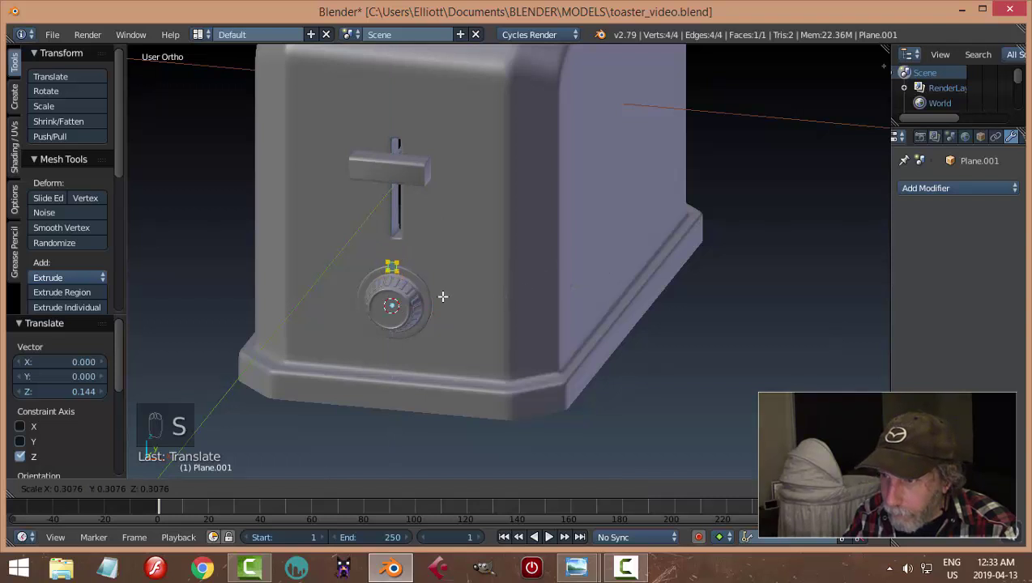
left_click(443, 296)
key("KP_Decimal")
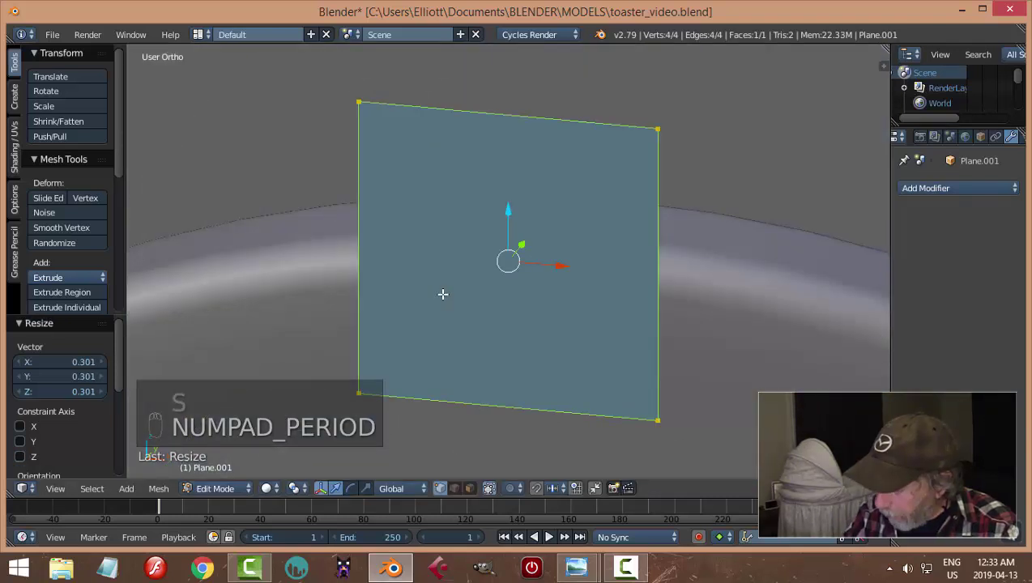
key("KP_1")
scroll(443, 293, "down", 8)
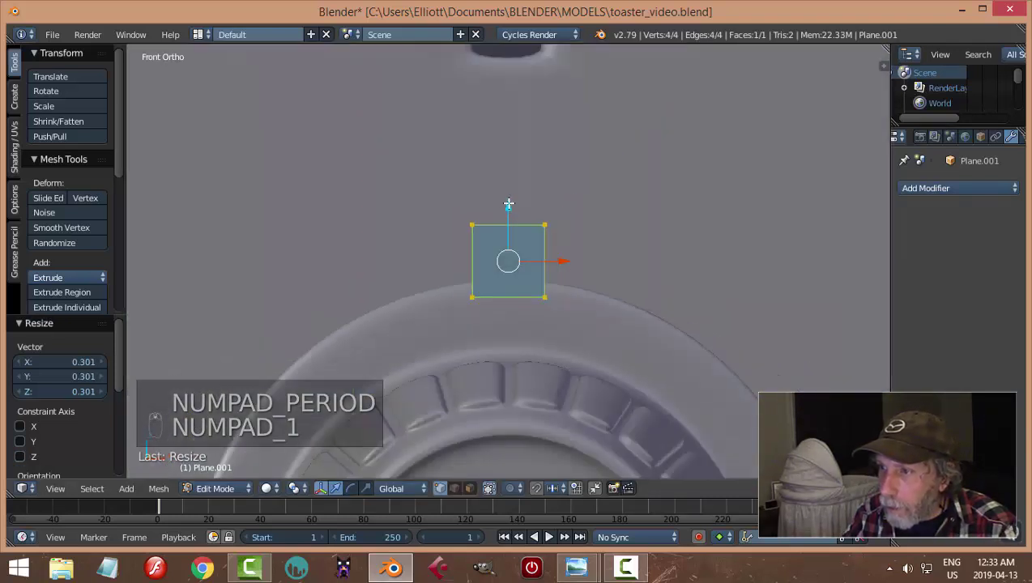
left_click_drag(509, 204, 502, 240)
middle_click_drag(562, 301, 529, 302, "shift")
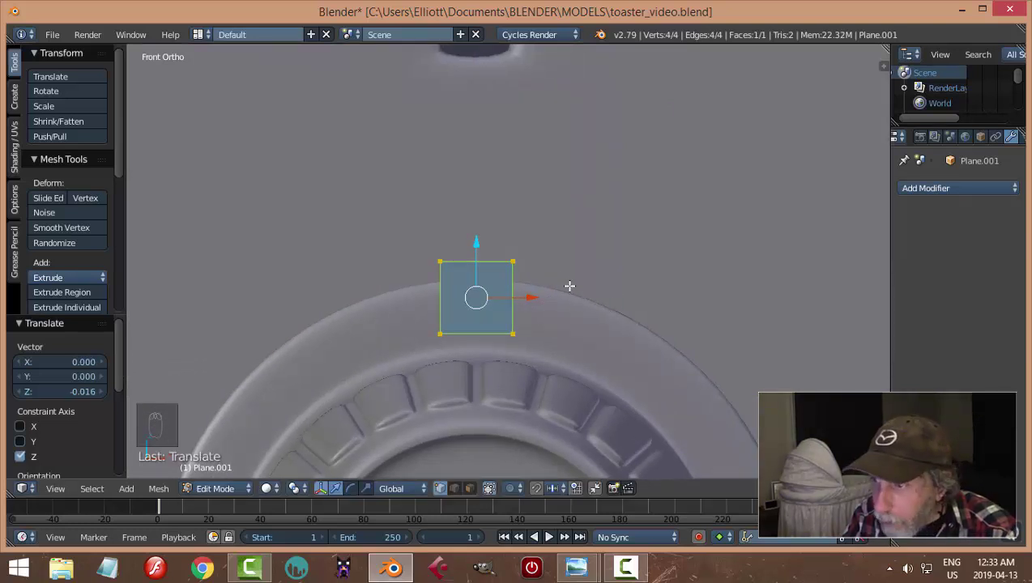
Narrow the plane's top edge by scaling it 0.099 along the X axis to form a triangular pointer.
key("a")
right_click(515, 264)
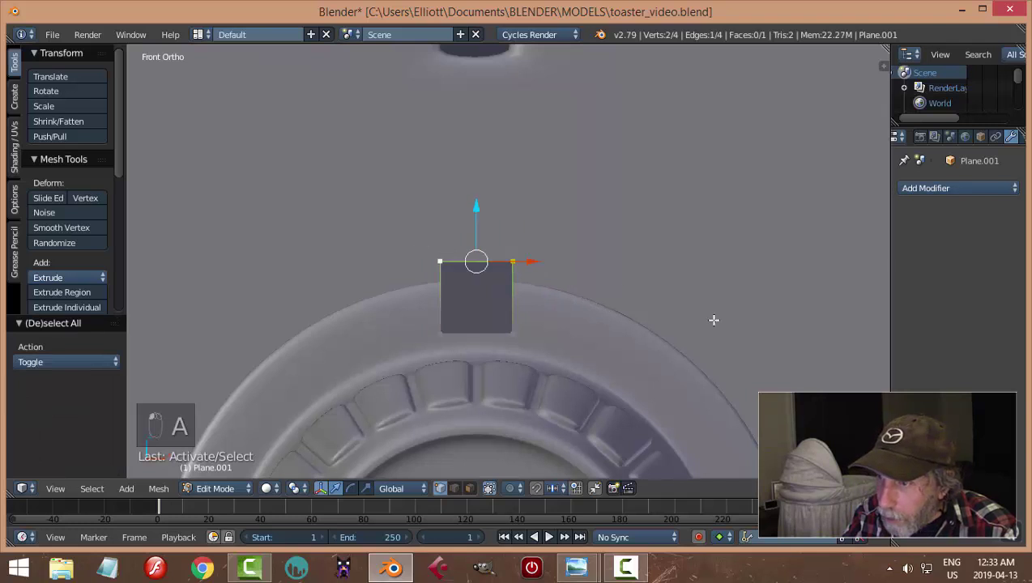
key("s")
key("x")
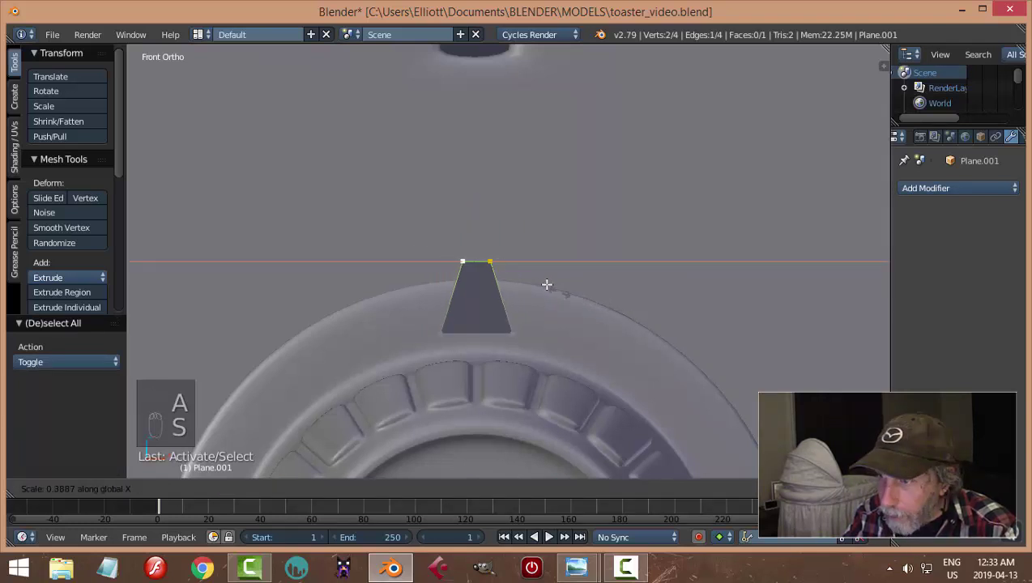
left_click(496, 272)
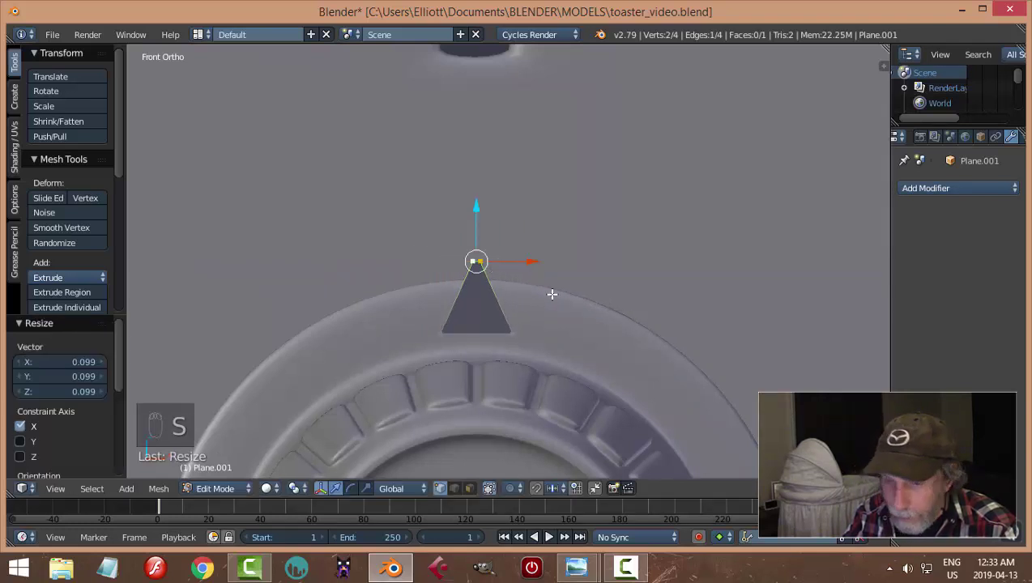
Scale the whole pointer shape down to about two thirds and lower it 0.008 along Z.
key("a")
key("a")
key("a")
key("s")
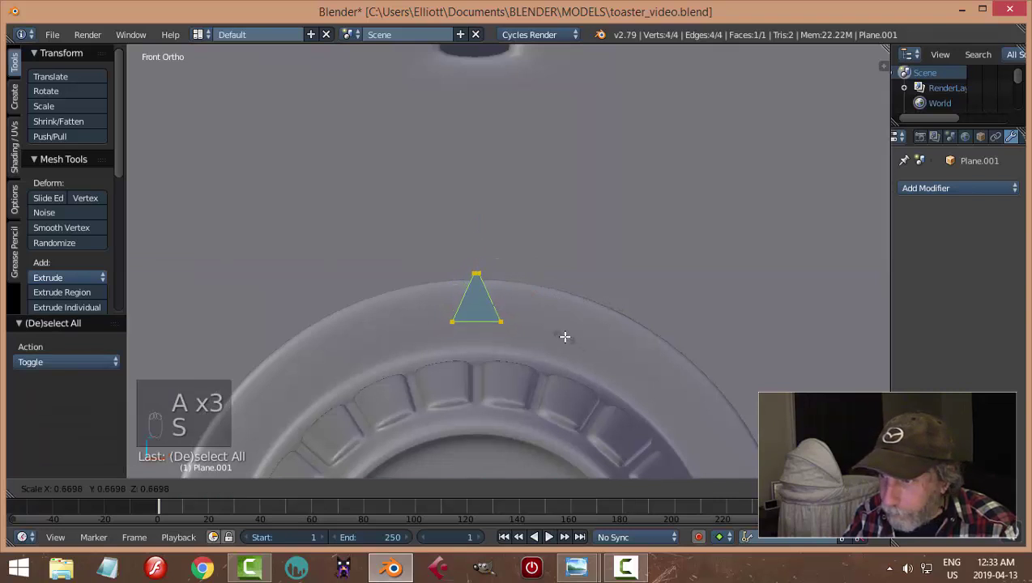
left_click(559, 334)
left_click_drag(477, 258, 476, 273)
Extrude the triangular pointer face outward about 0.0043 along its normal to give it thickness.
middle_click_drag(609, 341, 509, 349)
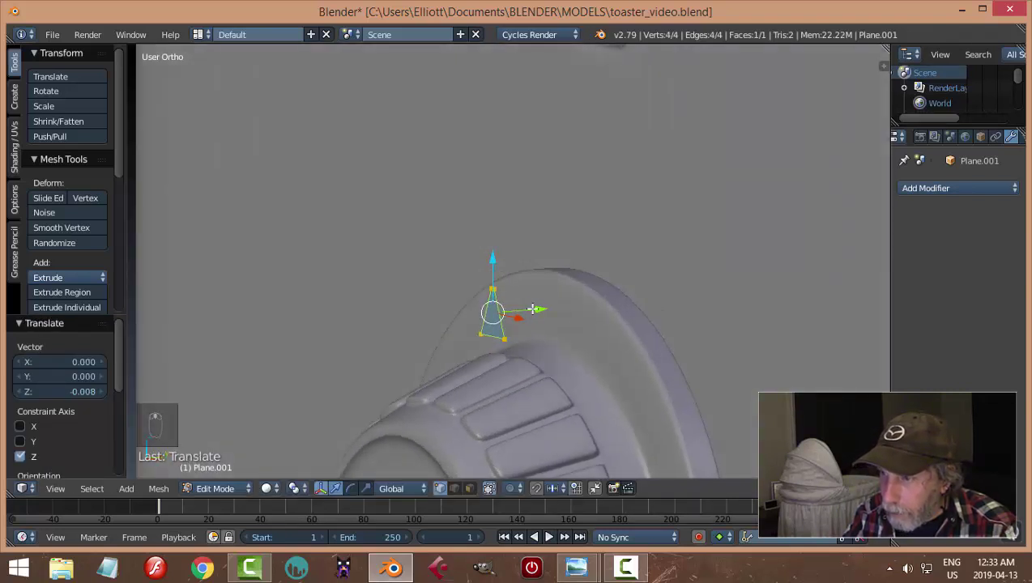
key("e")
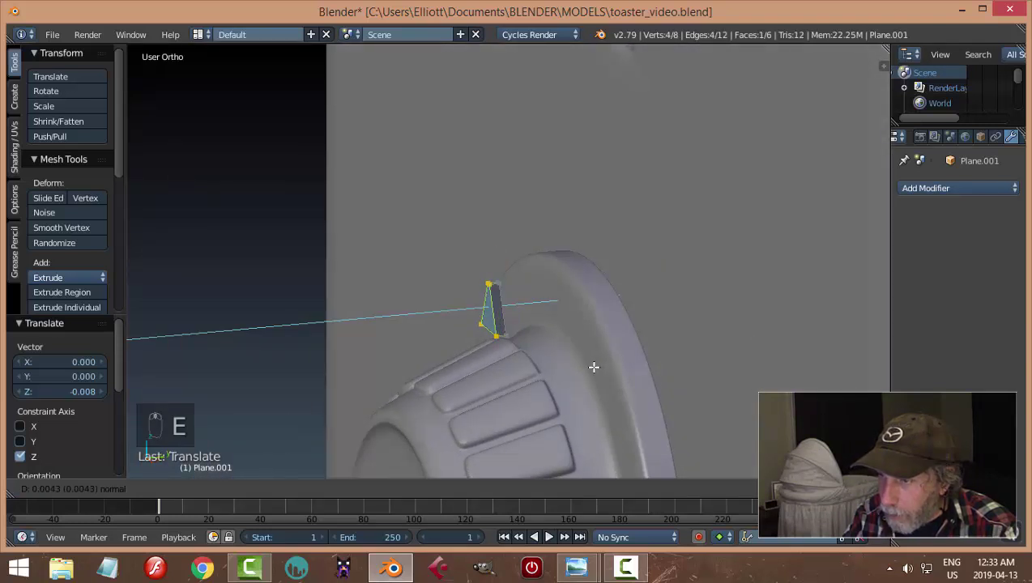
left_click(594, 367)
key("a")
scroll(594, 367, "up", 3)
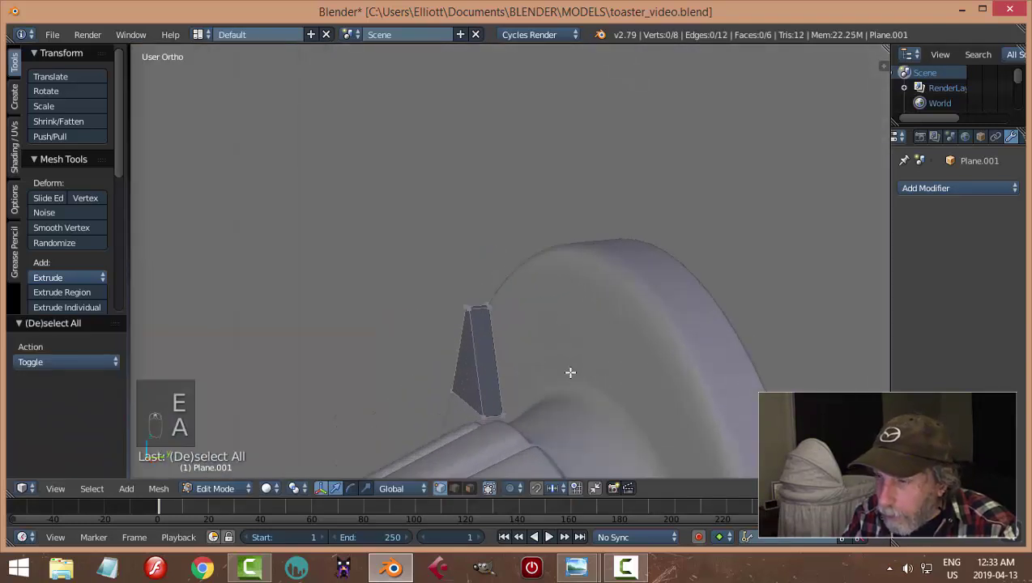
In face select mode, delete the large front triangular face of the extruded pointer.
middle_click_drag(568, 371, 488, 353)
key("ctrl+Tab")
left_click(504, 408)
right_click(489, 353)
key("x")
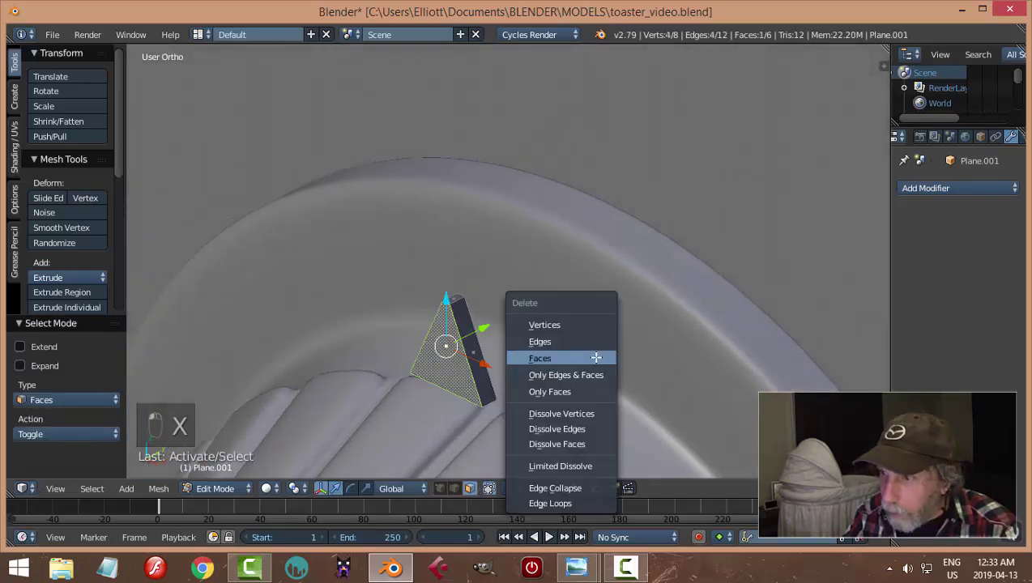
left_click(597, 357)
Rotate the entire pointer mesh 180° about Z, move it about 0.028 along Y onto the dial's surface, and leave Edit Mode.
key("a")
key("r")
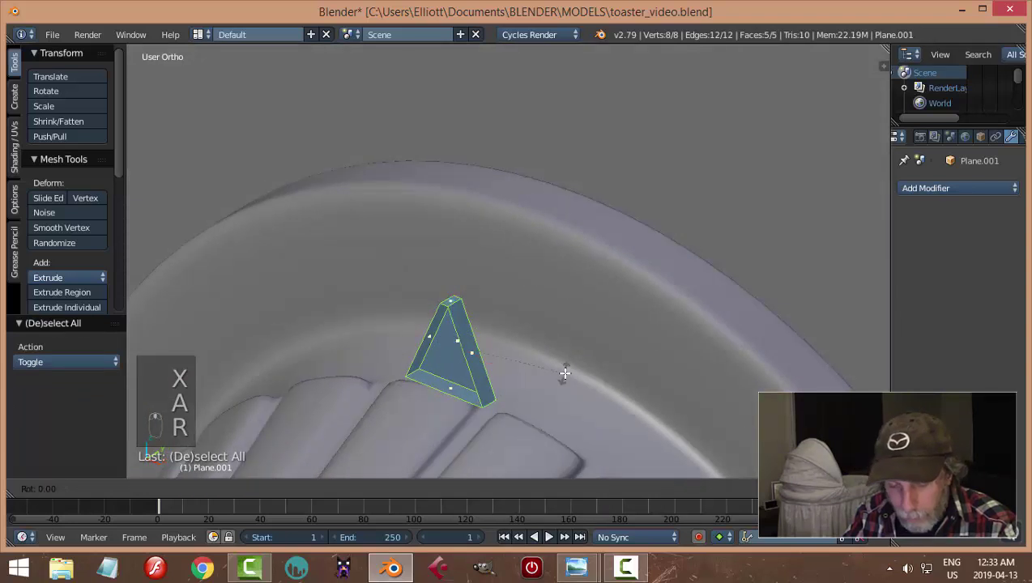
type("80")
key("Return")
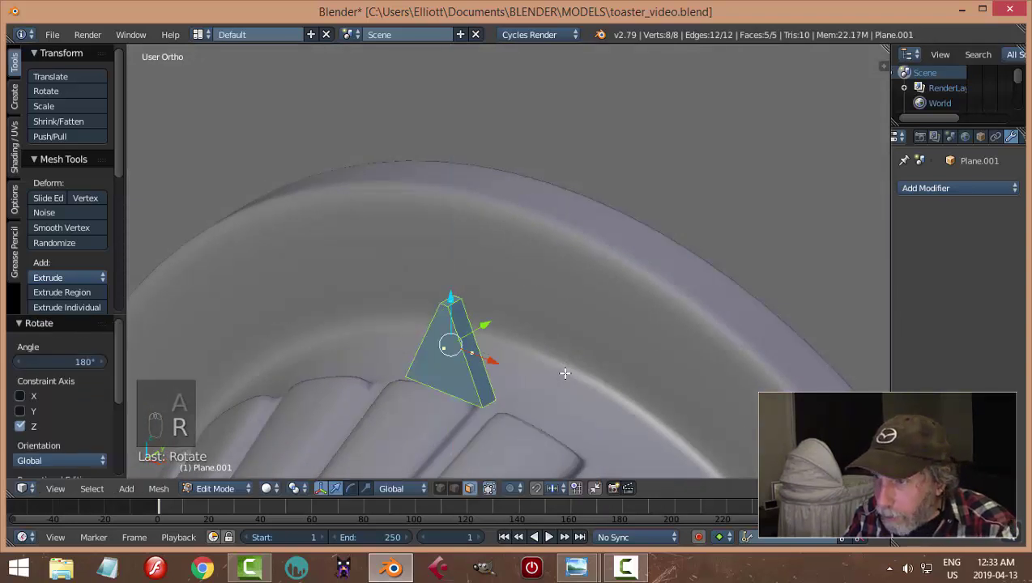
key("g")
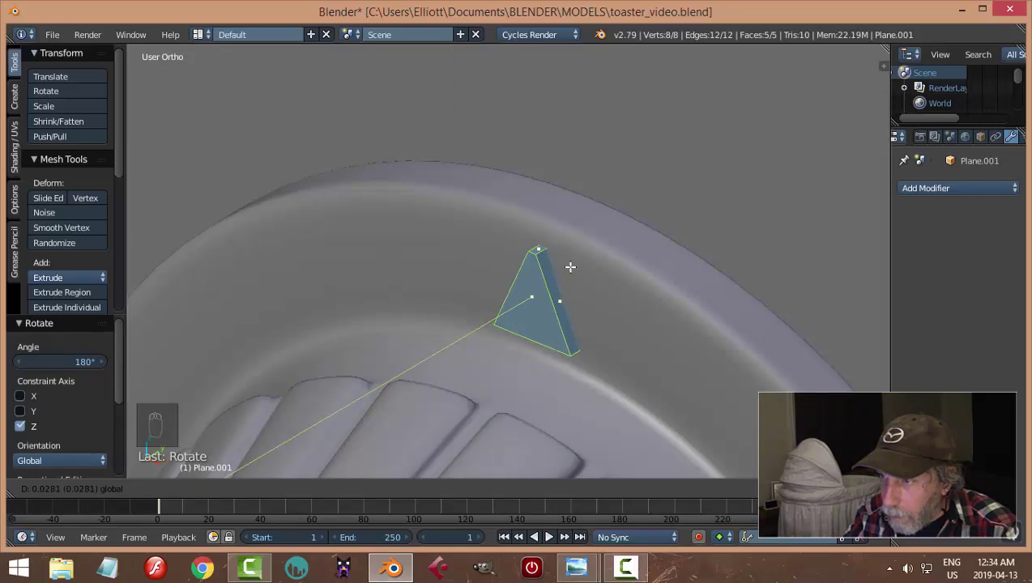
left_click(571, 267)
key("Tab")
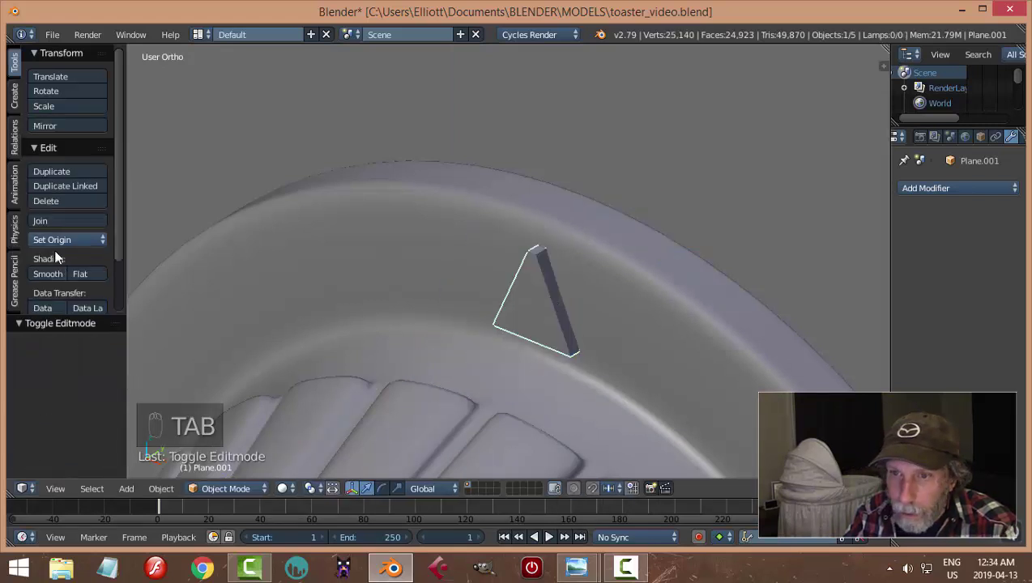
Set the pointer's origin to its own geometry.
left_click(58, 240)
left_click(69, 290)
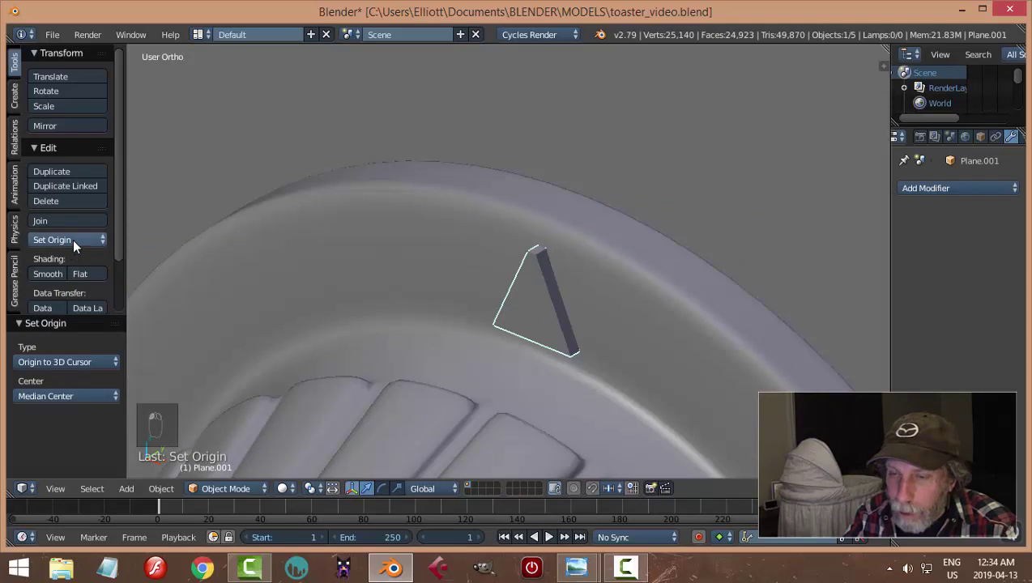
left_click(73, 239)
left_click(83, 270)
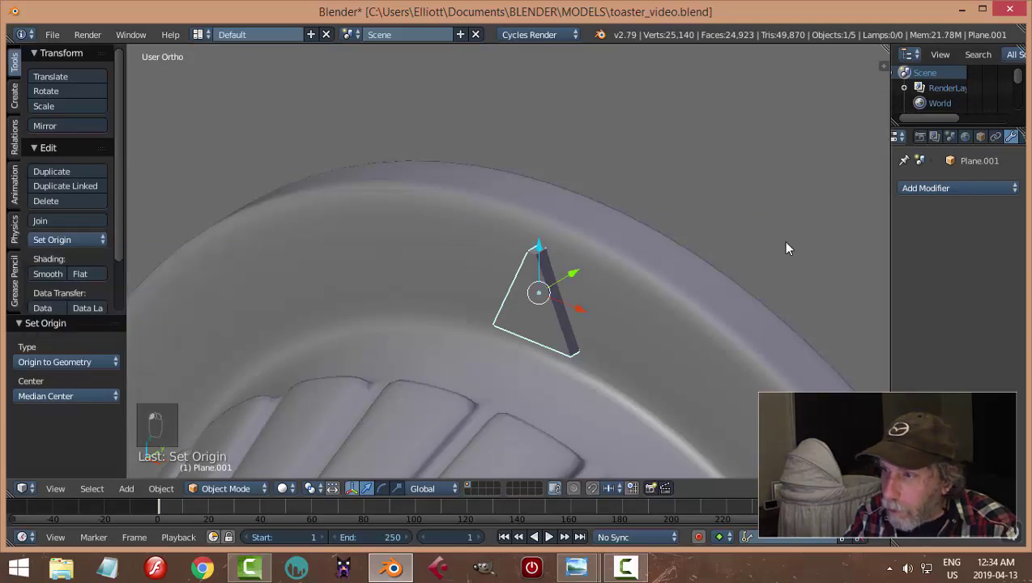
Add a Bevel modifier to the pointer with a width of 0.0030.
left_click(944, 187)
left_click(690, 239)
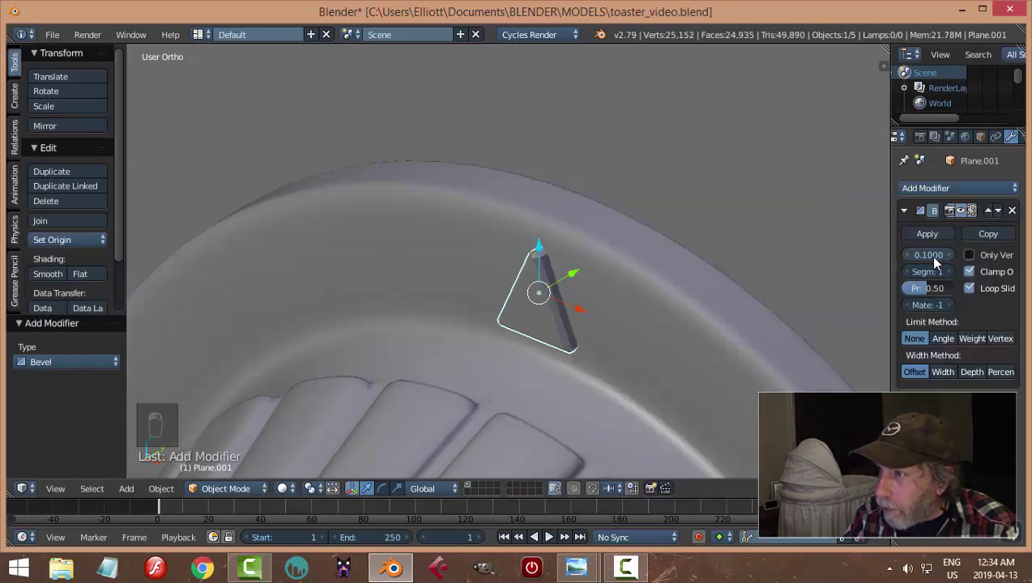
left_click_drag(930, 255, 887, 255)
key("a")
scroll(614, 334, "down", 6)
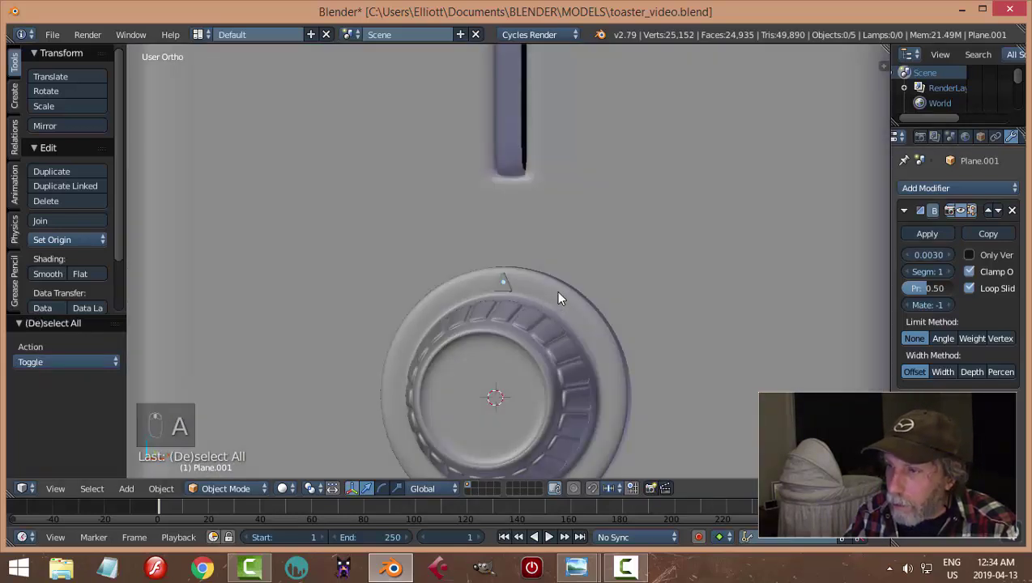
In Edit Mode on the dial knob, select the face loop around its outer rim and grow the selection once.
right_click(560, 295)
middle_click_drag(559, 295, 626, 332)
key("Tab")
middle_click_drag(688, 348, 637, 380)
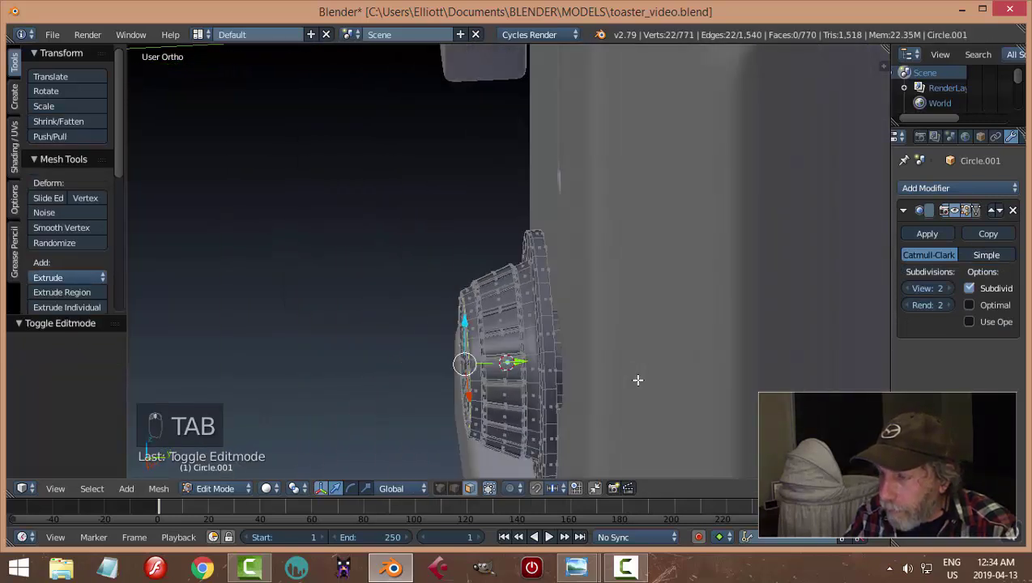
key("a")
key("a")
middle_click_drag(599, 352, 569, 293)
key("ctrl+Tab")
left_click(587, 347)
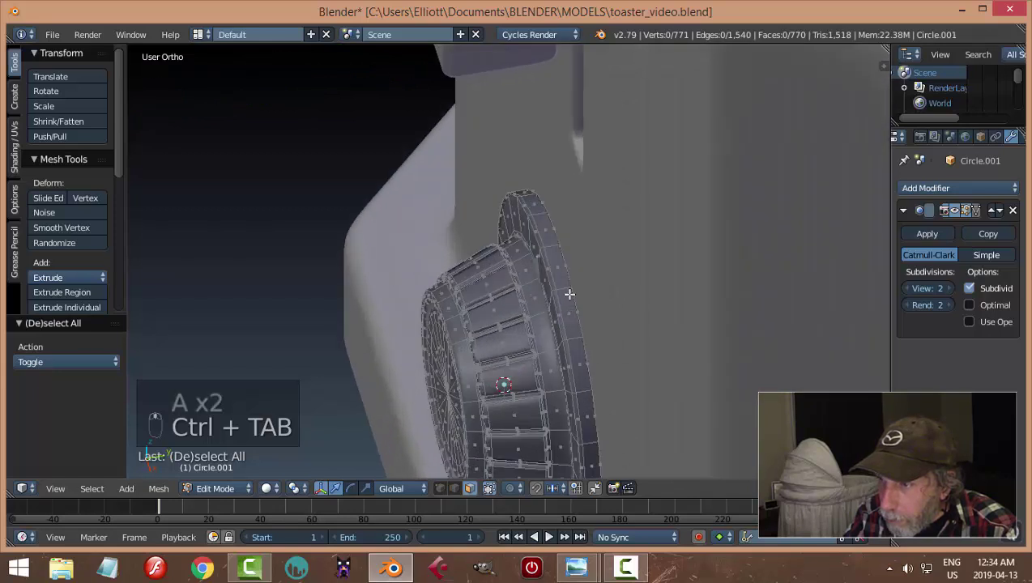
right_click(572, 286, "alt")
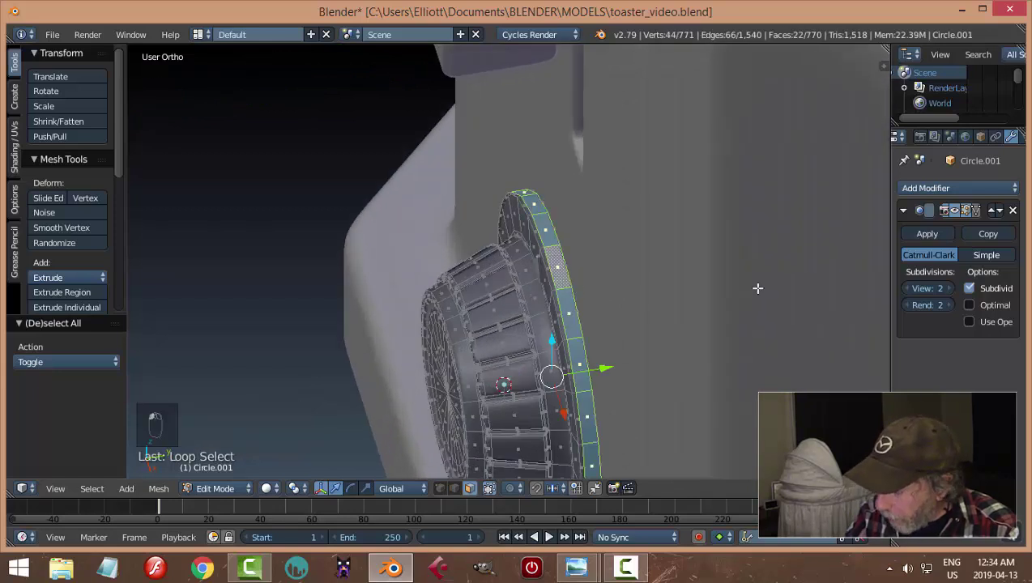
key("ctrl+KP_Add")
Scale the dial's rim selection slightly outward on all axes except Y to widen the outer ring.
mouse_move(720, 311)
middle_mouse_down()
mouse_move(694, 329)
mouse_move(737, 304)
mouse_move(735, 317)
mouse_move(751, 290)
mouse_move(733, 307)
middle_mouse_up()
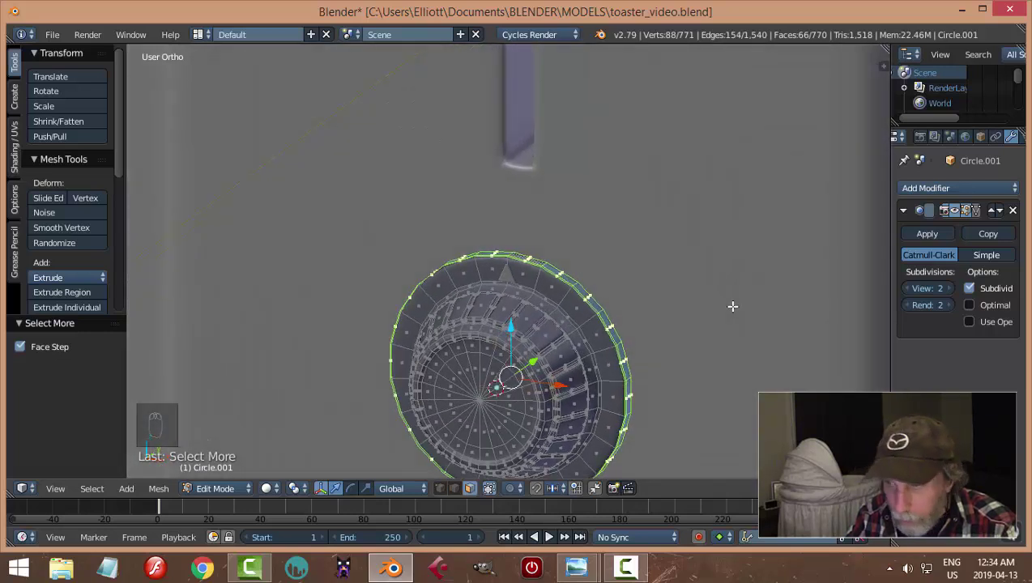
key("s")
key("y")
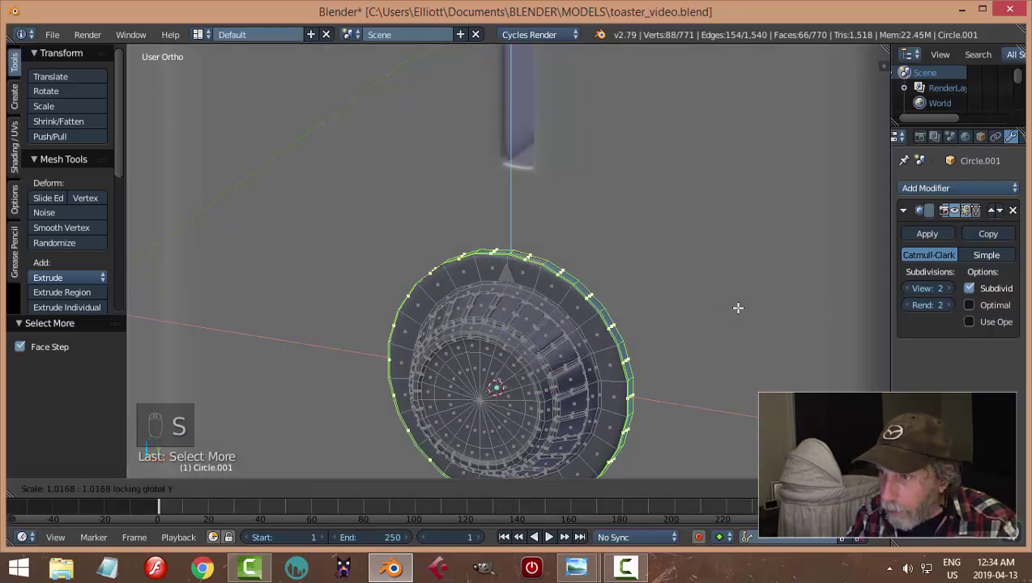
left_click(748, 318)
key("a")
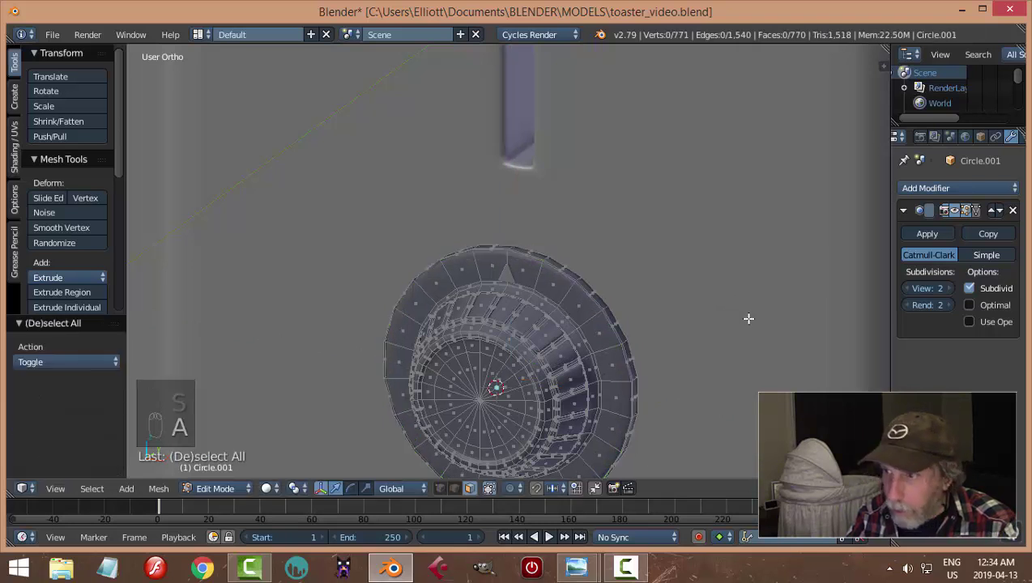
Add a loop cut around the dial's flat outer ring and return to Object Mode.
middle_click_drag(749, 318, 677, 343)
key("ctrl+r")
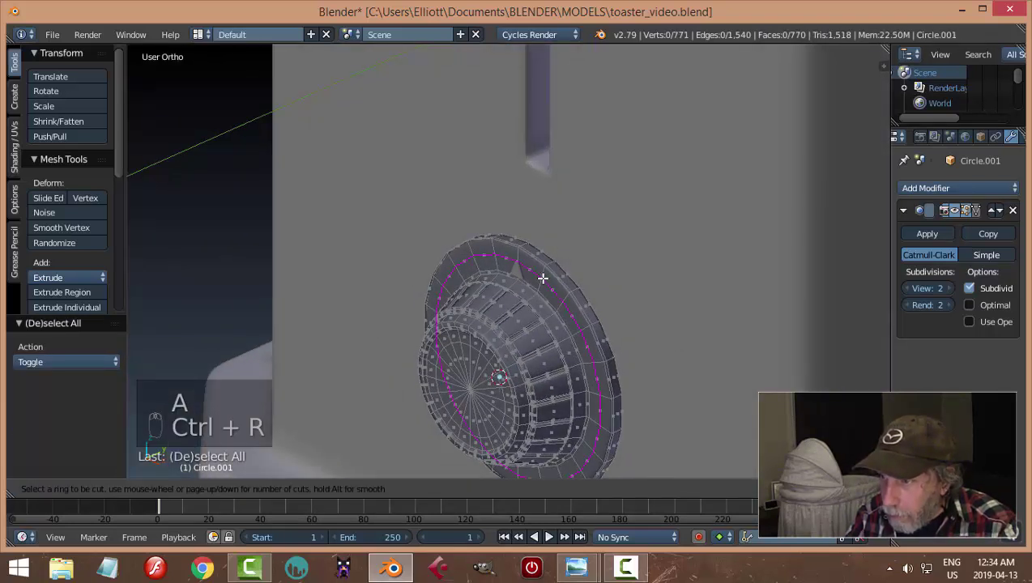
left_click(543, 275)
key("Tab")
left_click(482, 273)
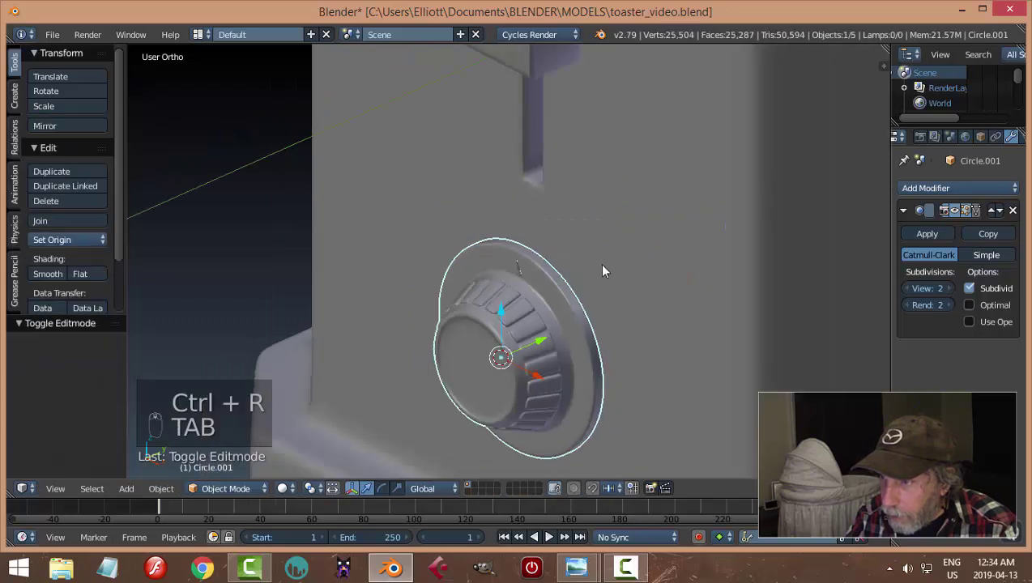
middle_click_drag(599, 263, 647, 245)
key("a")
key("a")
scroll(616, 272, "up", 5)
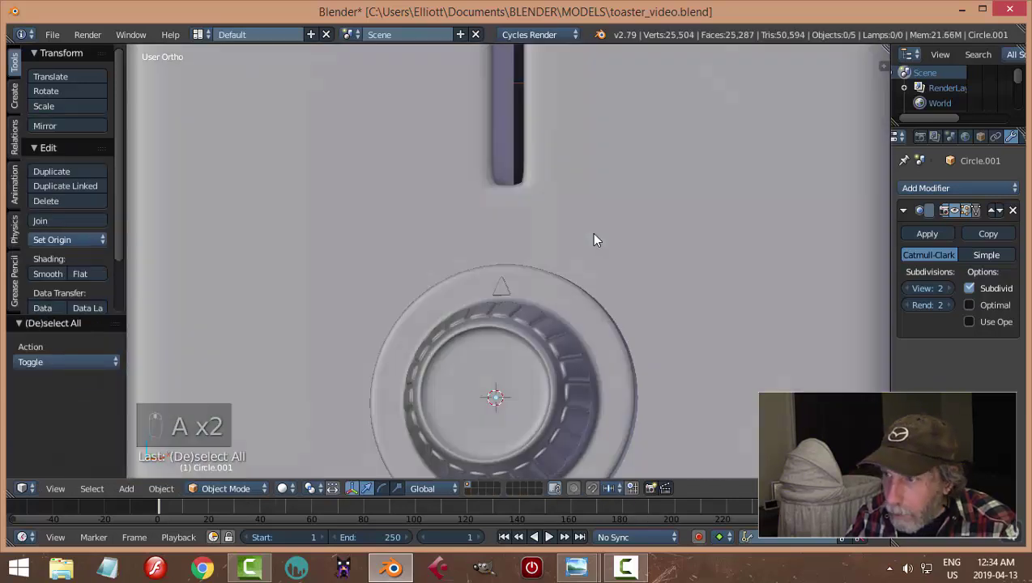
Raise the triangular pointer 0.004 along Z on the dial's ring.
right_click(508, 292)
scroll(506, 279, "up", 5)
left_click_drag(495, 251, 499, 254)
key("s")
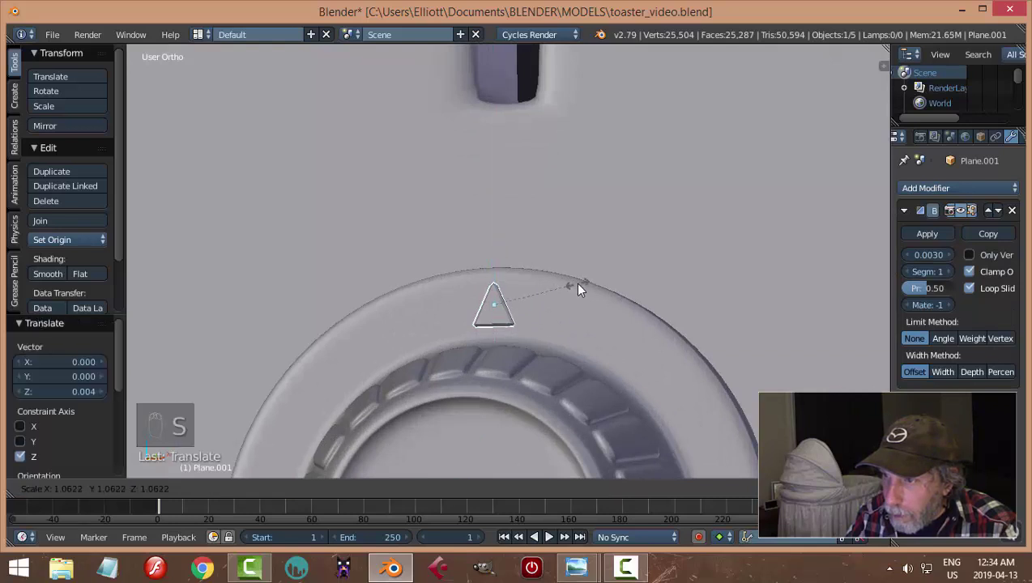
right_click(591, 292)
key("a")
Save the toaster file, overwriting the existing version.
middle_click_drag(622, 283, 628, 330)
key("ctrl+s")
left_click(595, 316)
Select the pointer together with the dial knob and lower both along Z on the toaster's front.
scroll(565, 341, "up", 3)
mouse_move(565, 341)
middle_mouse_down()
mouse_move(546, 380)
mouse_move(583, 325)
mouse_move(575, 346)
mouse_move(601, 362)
mouse_move(580, 354)
middle_mouse_up()
scroll(571, 341, "down", 5)
scroll(580, 355, "down", 2)
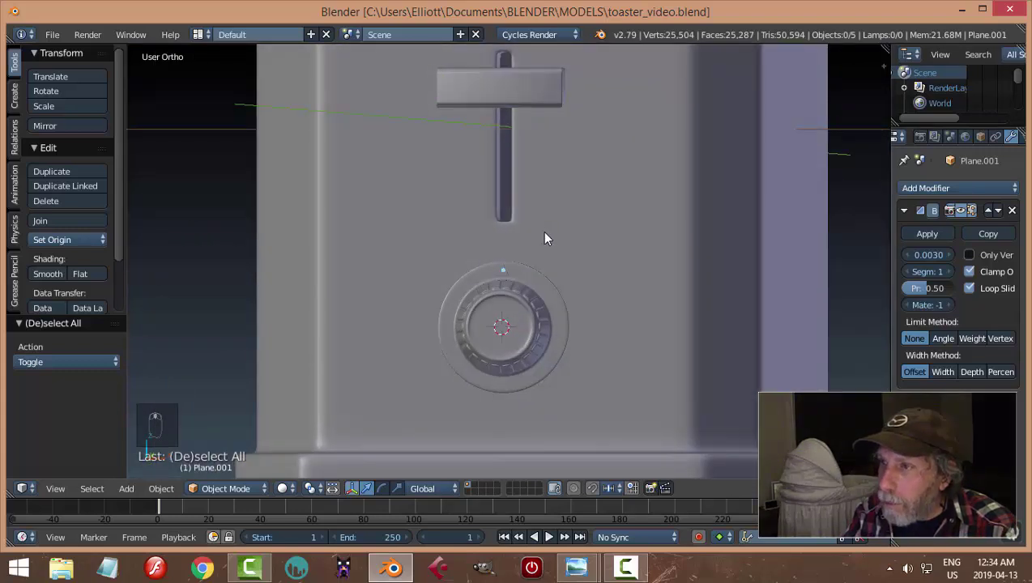
scroll(546, 237, "down", 2)
middle_click_drag(611, 250, 592, 224)
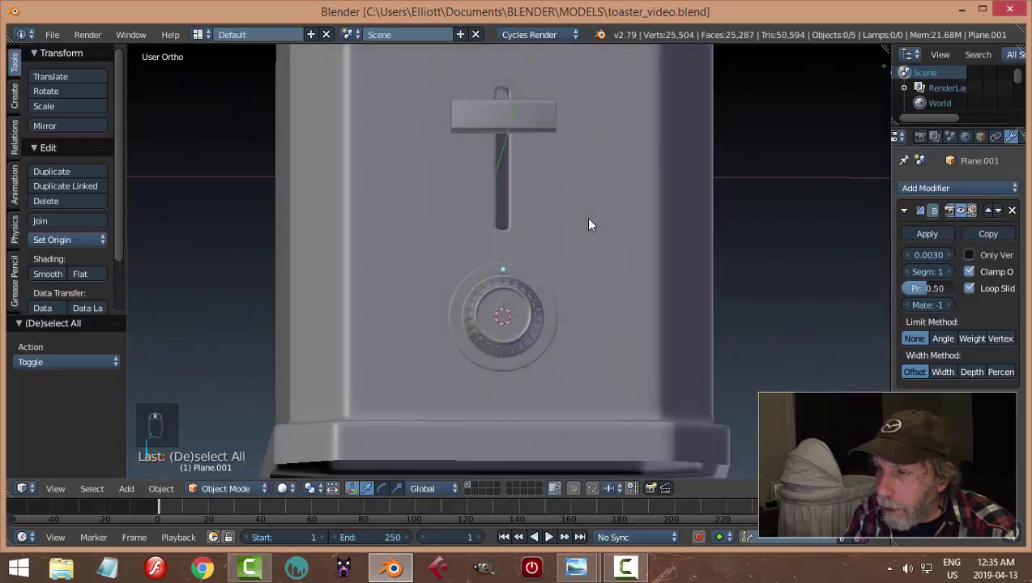
scroll(558, 248, "up", 4)
right_click(502, 278)
right_click(502, 278, "shift")
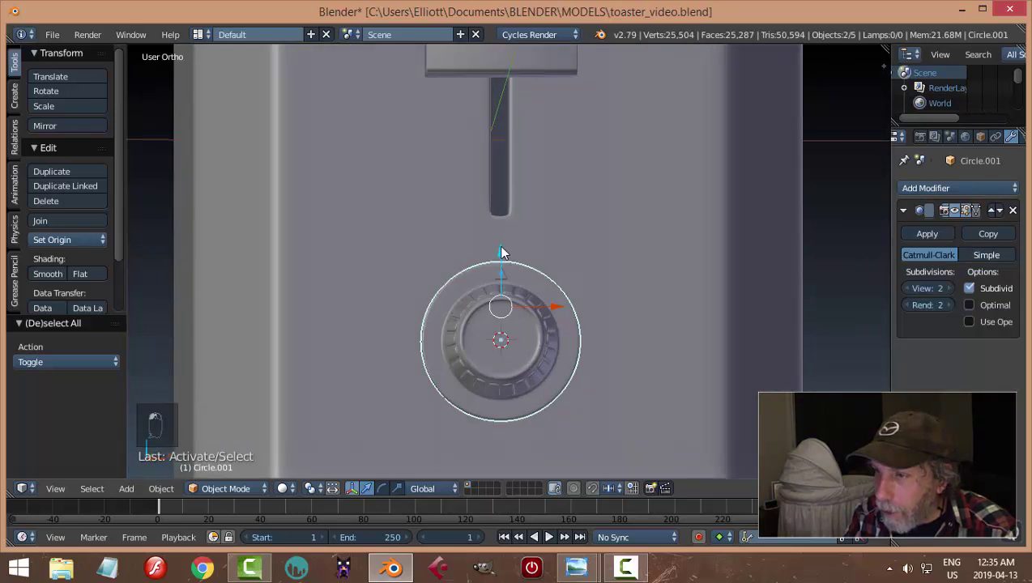
left_click_drag(503, 251, 502, 277)
key("a")
Snap the 3D cursor to the triangular pointer.
scroll(559, 296, "up", 1)
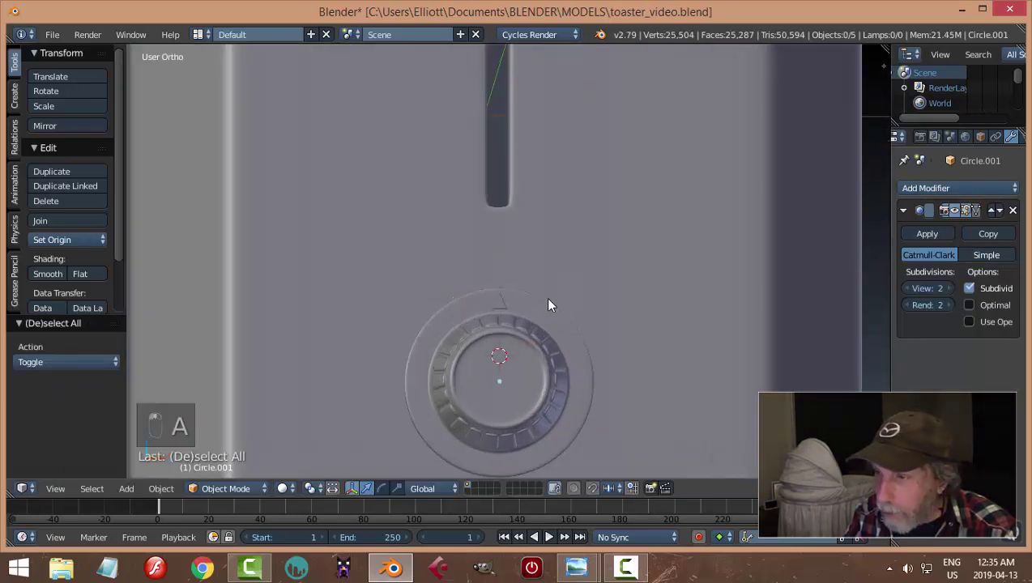
right_click(506, 310)
key("shift+s")
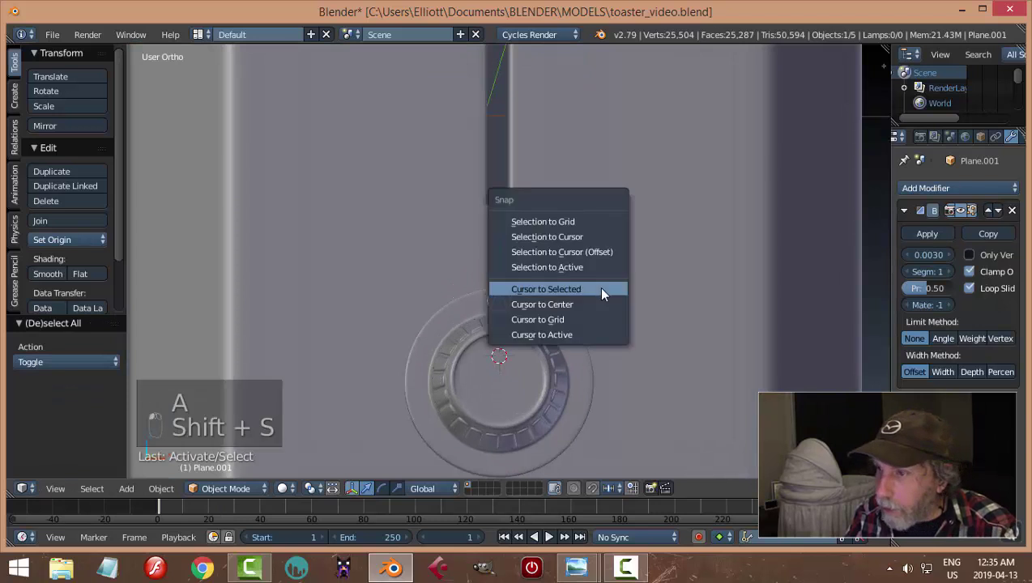
left_click(598, 289)
Add a text object at the 3D cursor and rotate it 90° about X to stand upright.
key("shift+a")
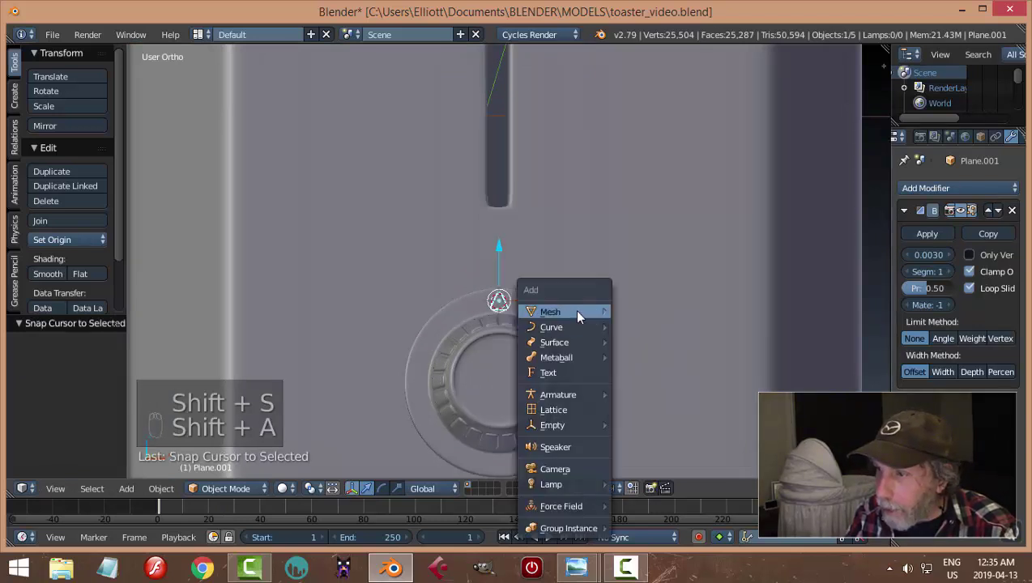
mouse_move(571, 311)
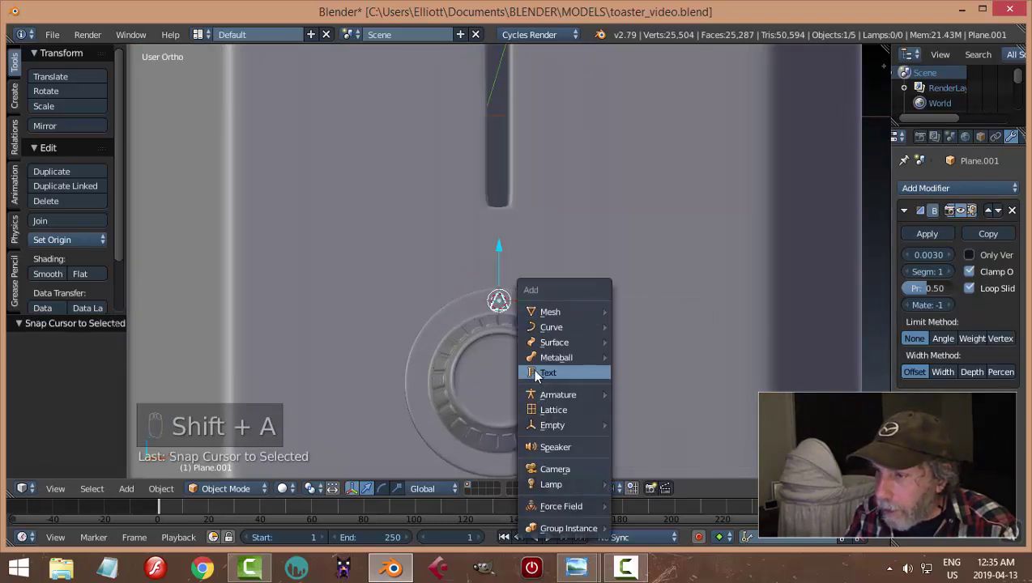
left_click(539, 373)
scroll(648, 307, "down", 3)
scroll(643, 307, "down", 2)
type("r")
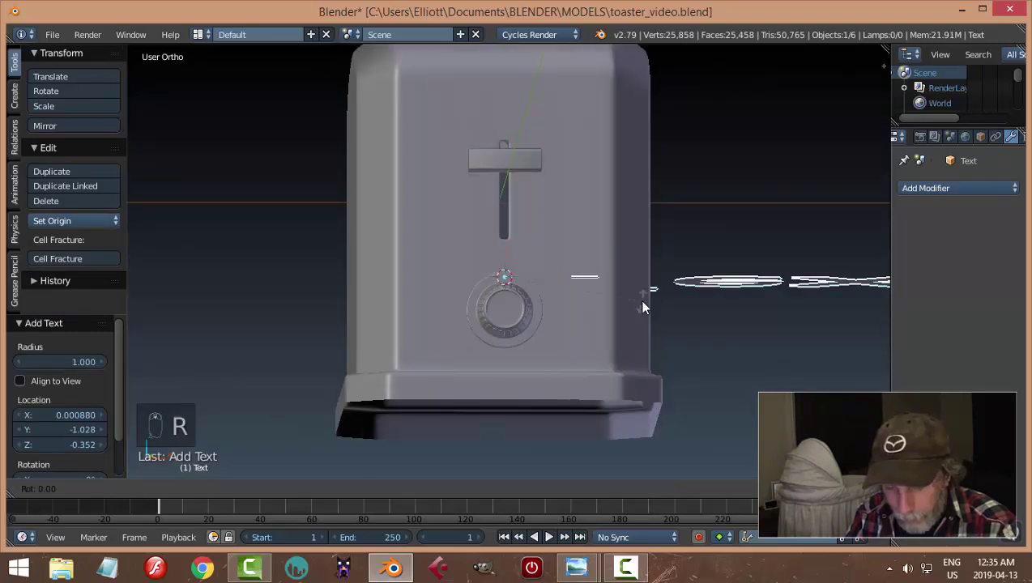
type("x")
type("90")
key("Return")
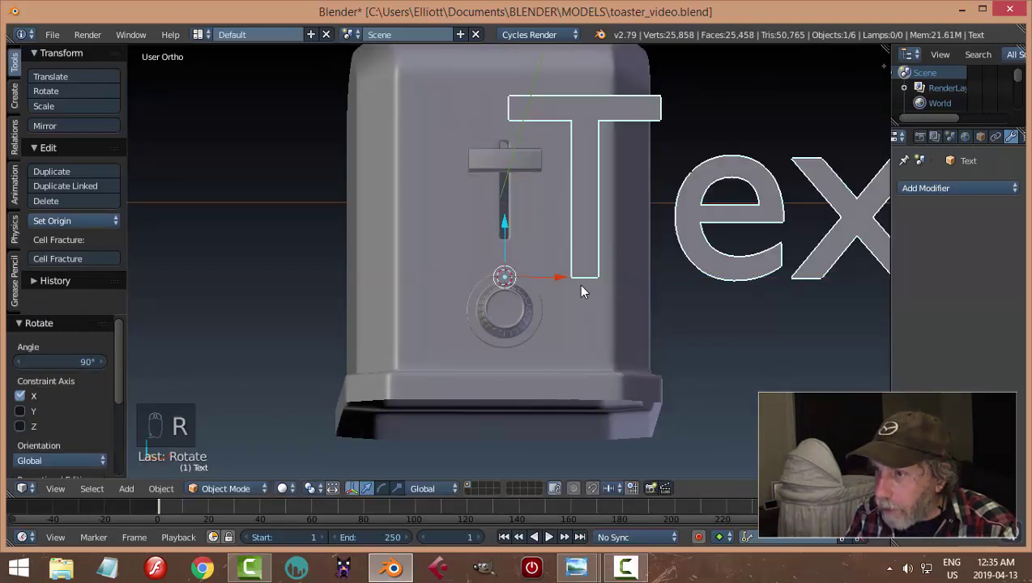
Set the text's origin to its geometry and move the text -1.010 along X in front of the toaster.
left_click(57, 221)
left_click(70, 248)
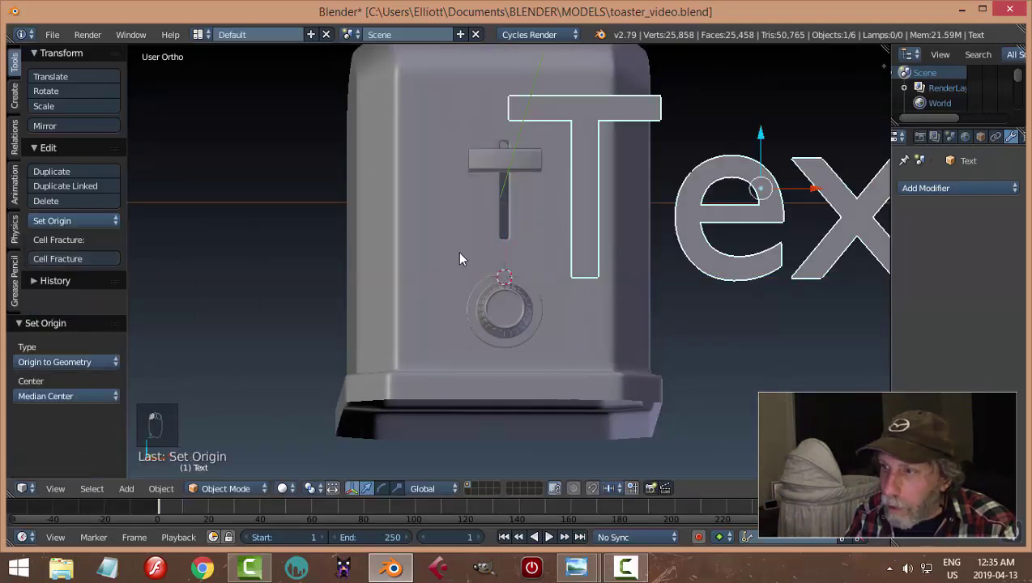
key("g")
key("x")
left_click(542, 197)
Scale the text by 0.224 and reposition it above the dial, -0.212 along Z and about 0.037 along X.
key("s")
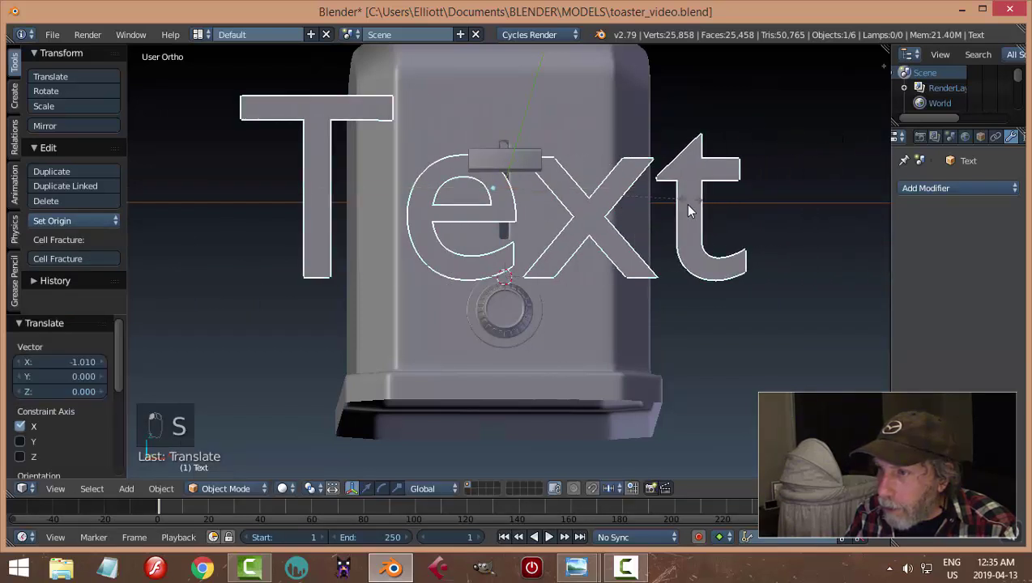
left_click(513, 224)
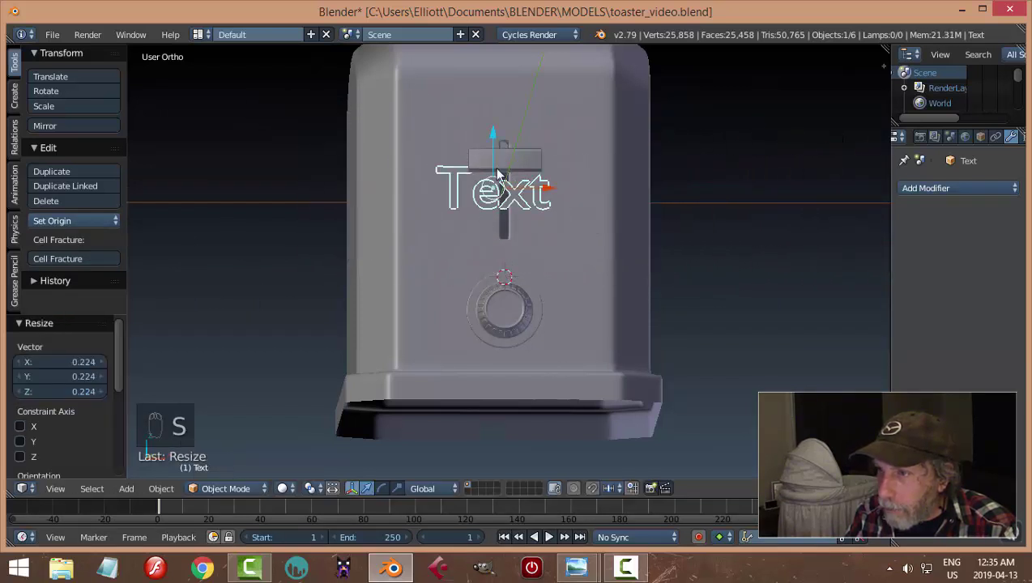
key("g")
key("z")
left_click(494, 189)
key("g")
key("x")
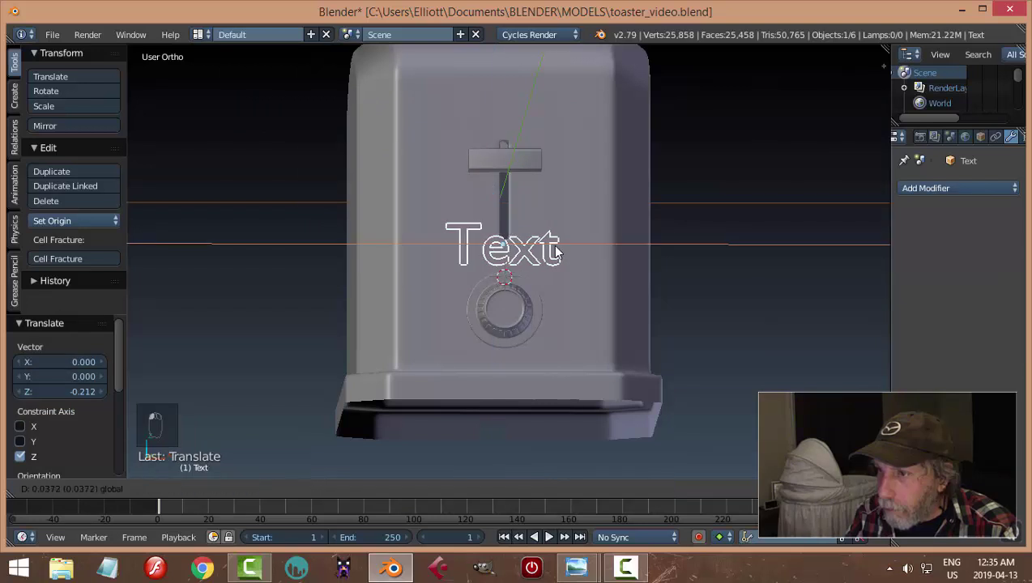
left_click(631, 255)
Scale the text by a further 0.266 and lower it 0.052 along Z between the lever slot and dial.
key("s")
left_click(509, 236)
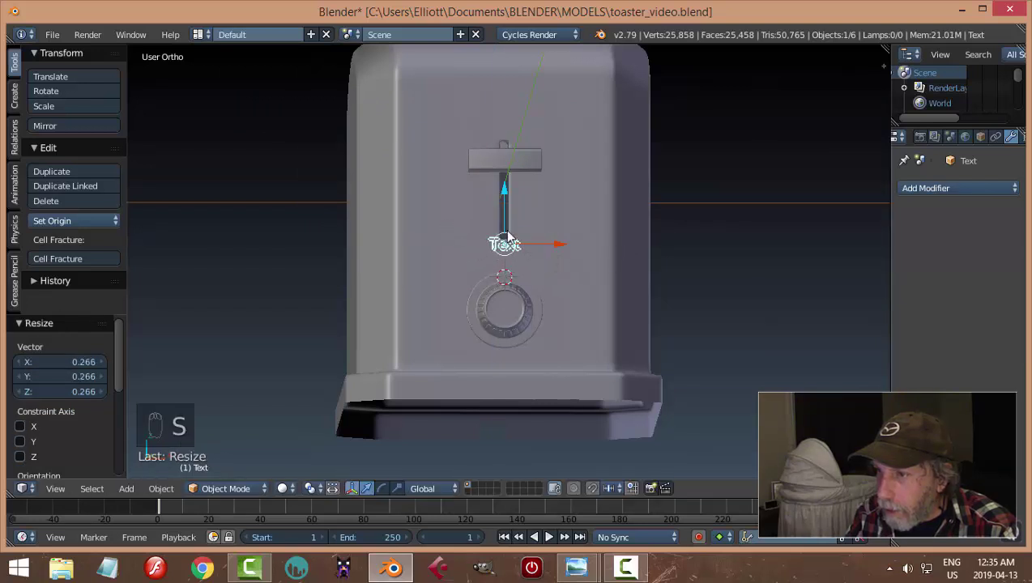
left_click_drag(501, 188, 499, 201)
Replace the text object's default wording with "OFF" and return to Object Mode.
key("KP_Decimal")
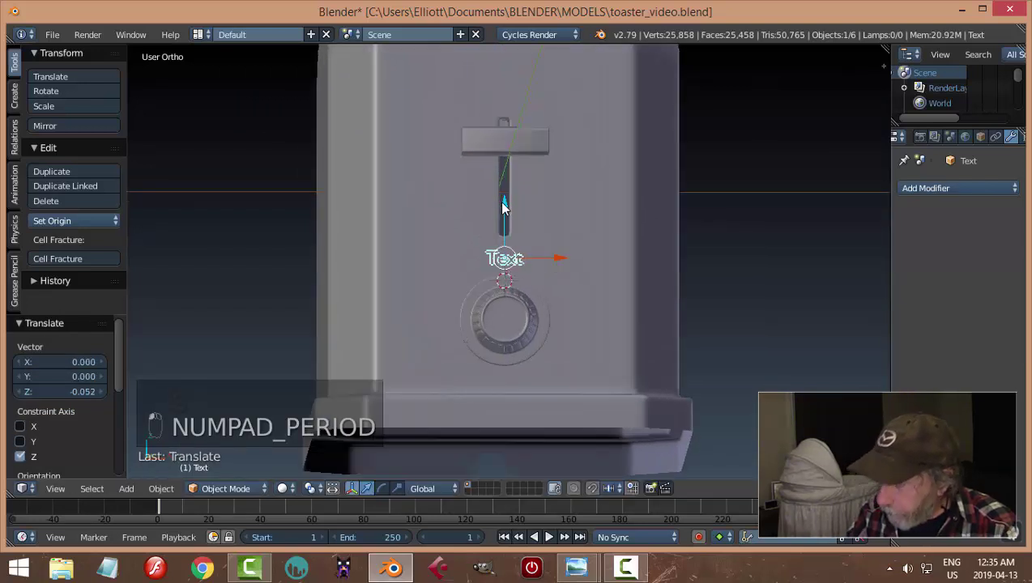
scroll(589, 257, "down", 6)
key("Tab")
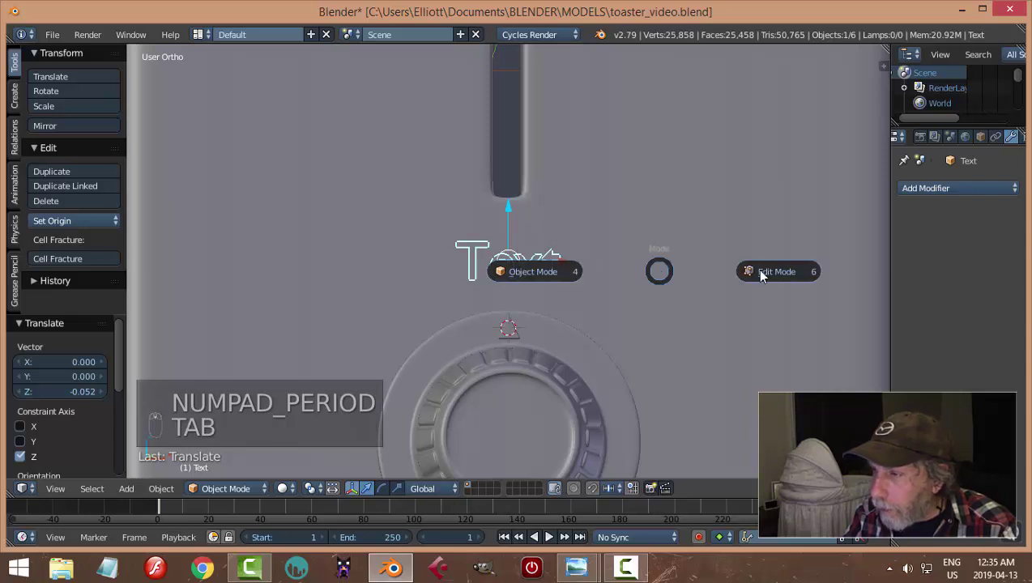
key("BackSpace")
key("BackSpace")
key("BackSpace")
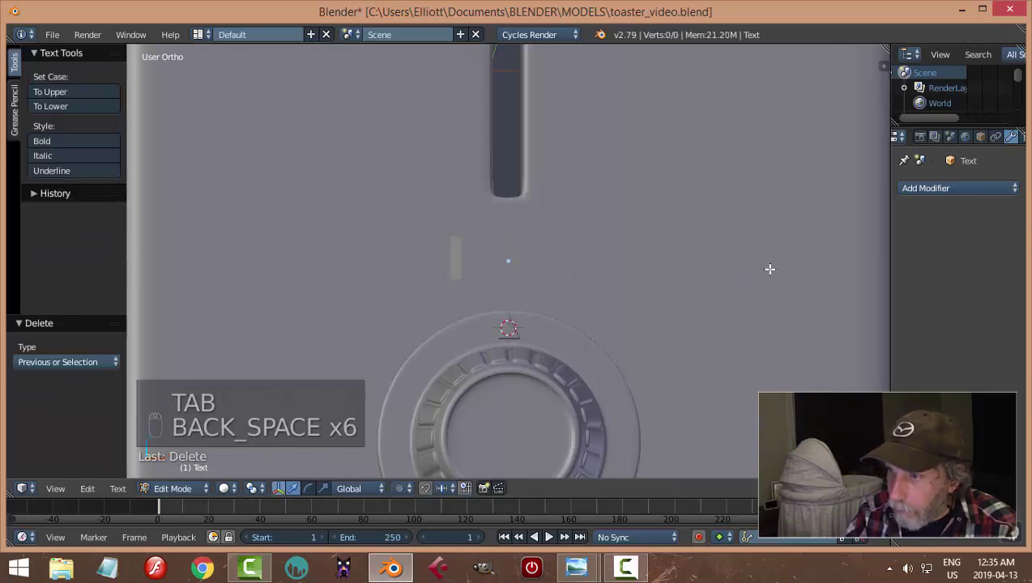
type("OOFFF")
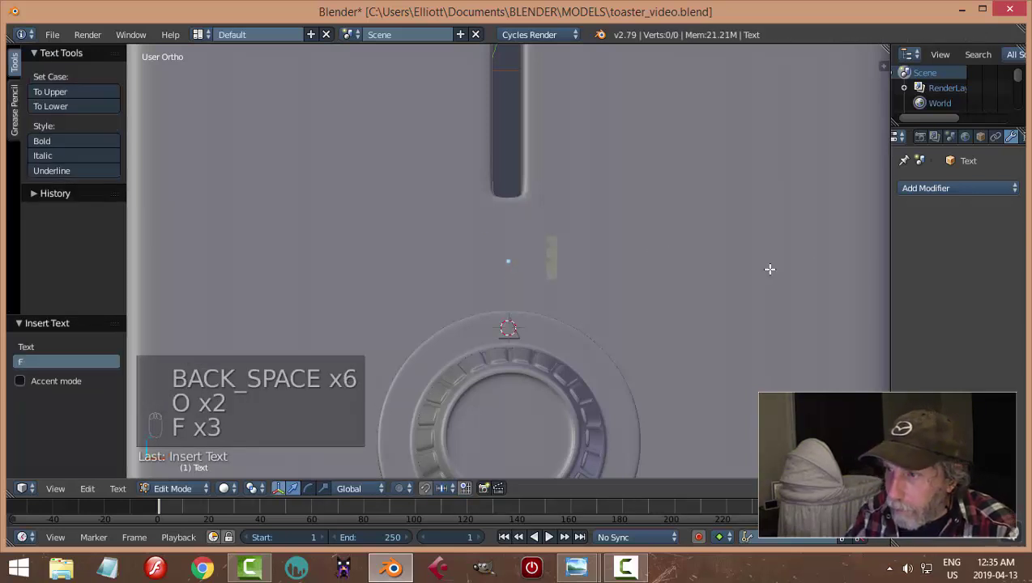
key("Tab")
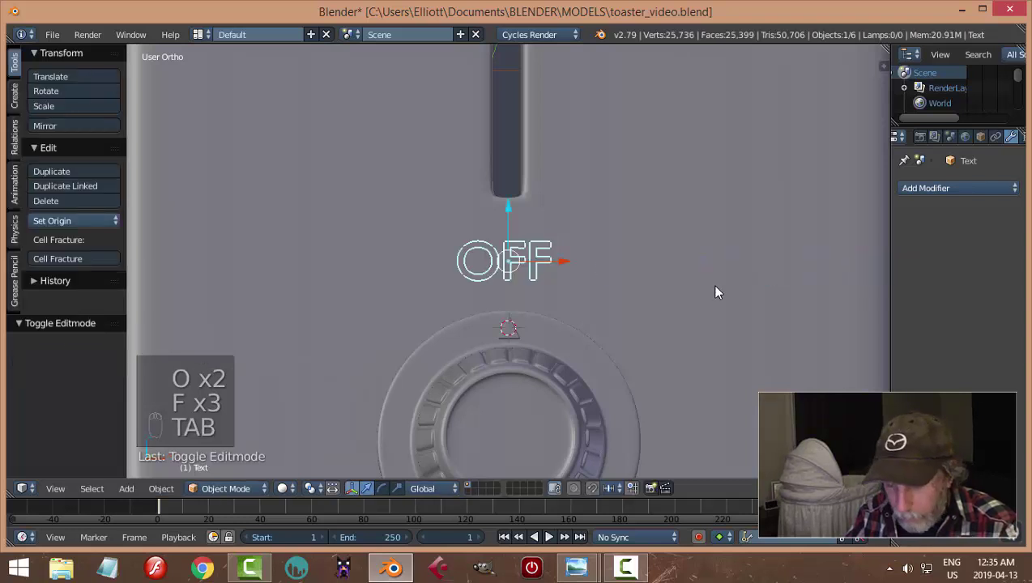
Enable Ambient Occlusion in the 3D view's shading settings.
key("n")
left_click(771, 274)
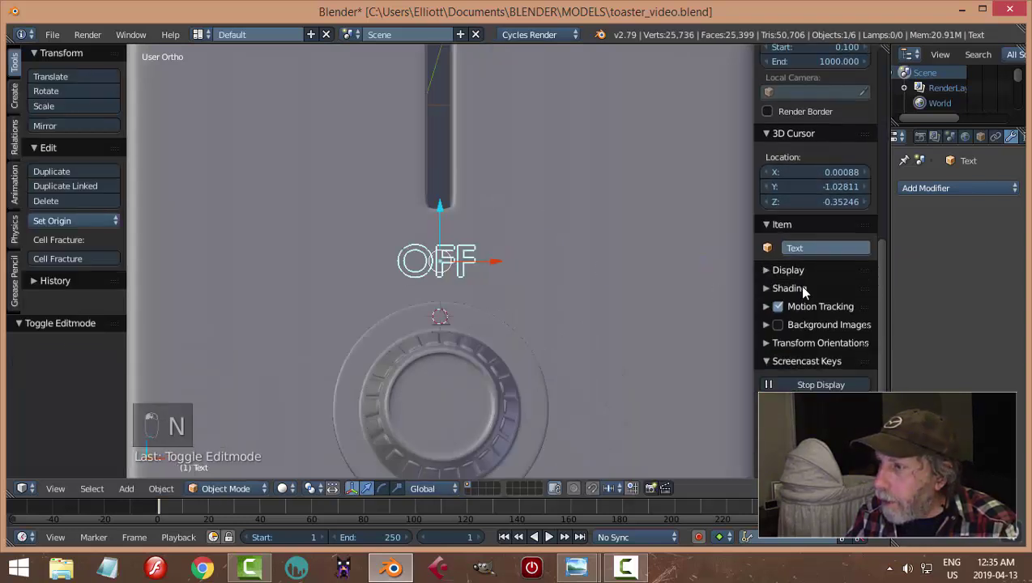
scroll(781, 268, "down", 1)
left_click(767, 258)
left_click(767, 349)
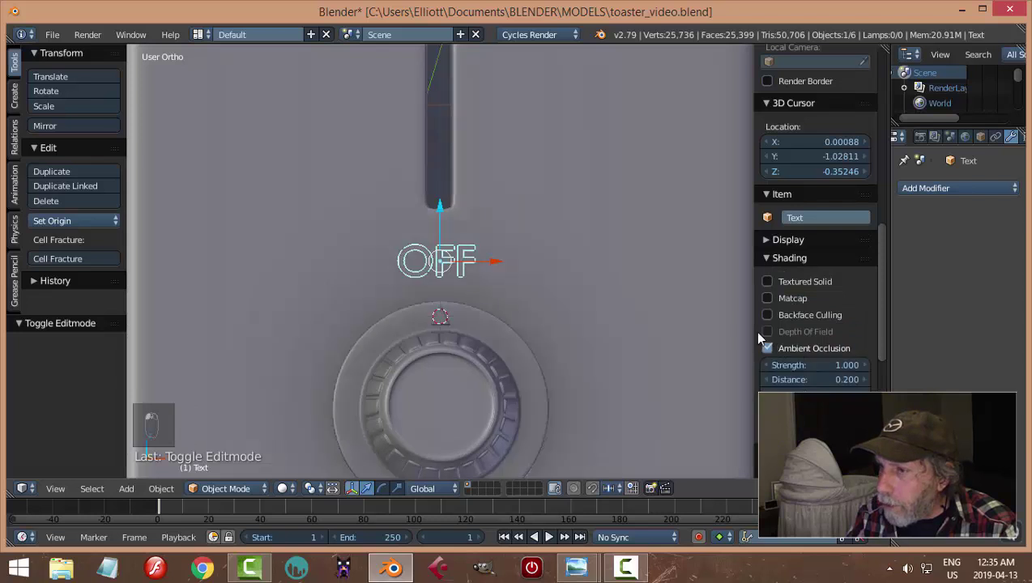
key("n")
Lower the OFF text 0.019 along Z, closer to the dial ring.
scroll(632, 288, "down", 1)
scroll(628, 284, "up", 3)
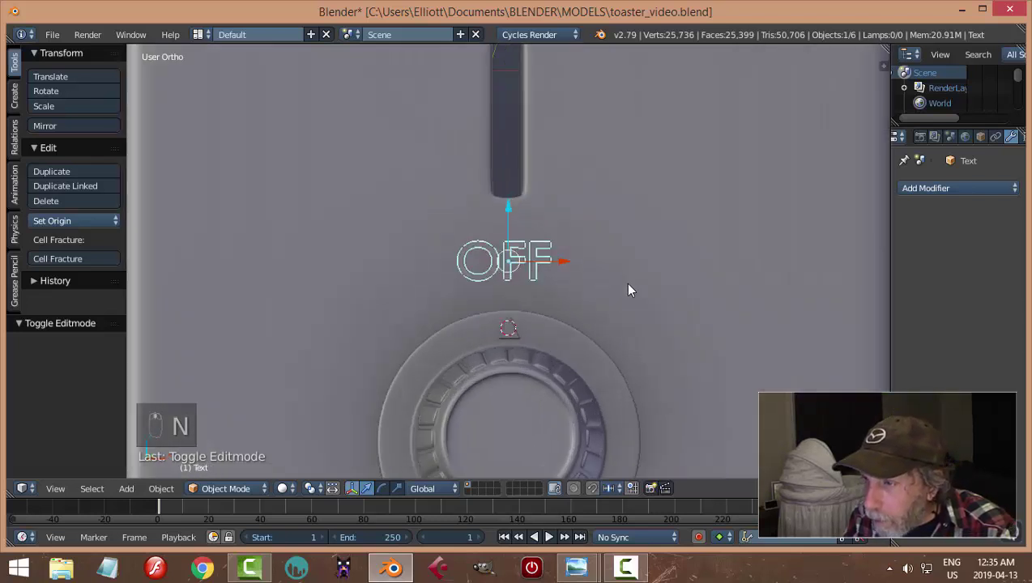
left_click_drag(504, 215, 528, 253)
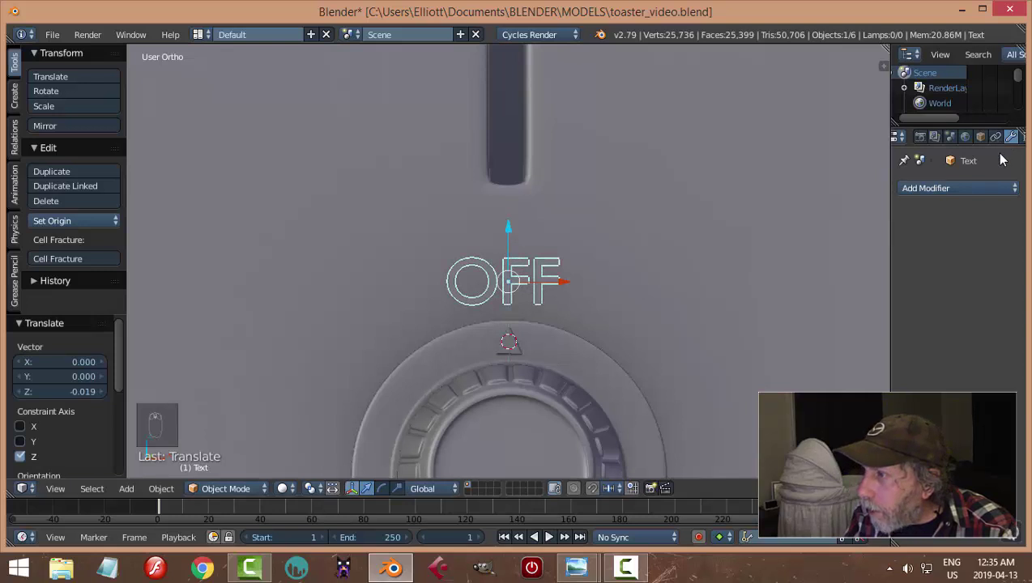
Load ahronbd.ttf from C:\Windows\Fonts as the OFF text's regular font and lower the text 0.003 along Z.
scroll(998, 139, "down", 3)
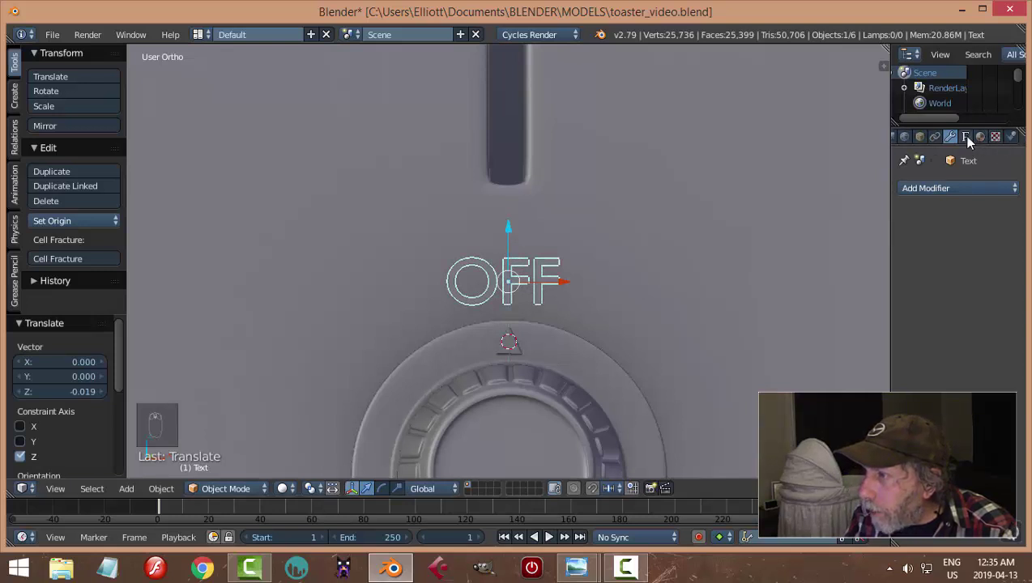
left_click(966, 137)
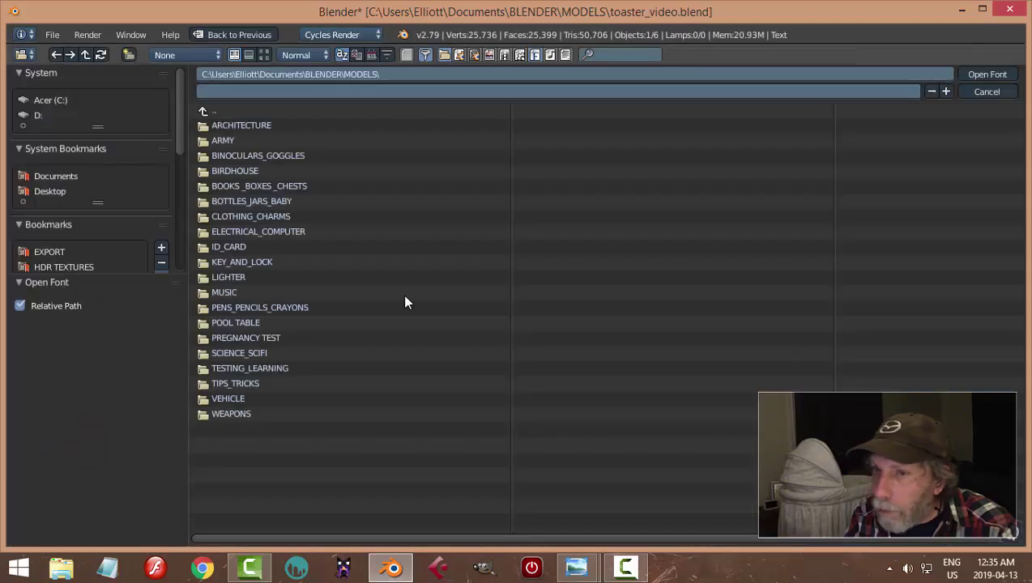
left_click_drag(87, 276, 96, 363)
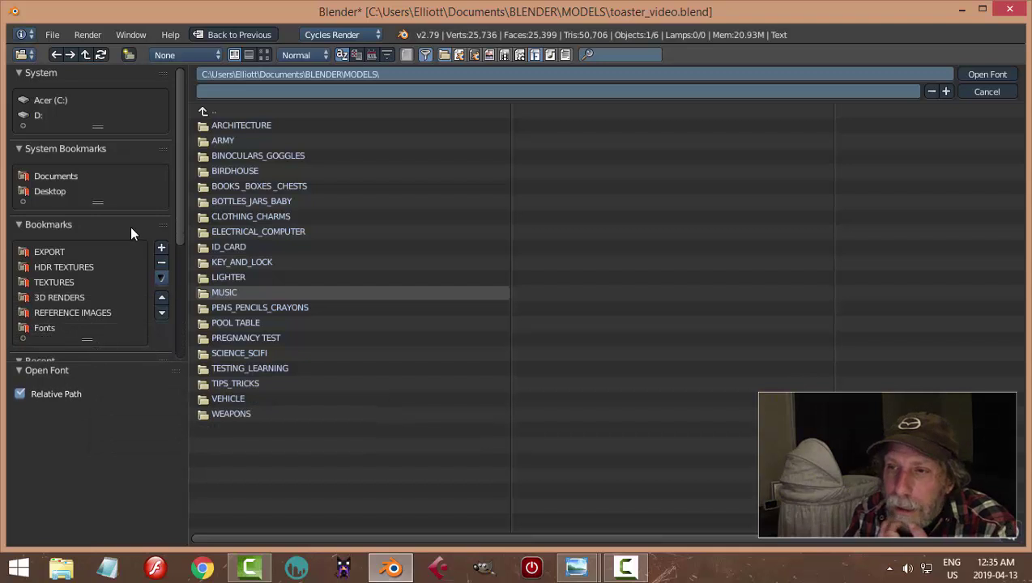
left_click(52, 99)
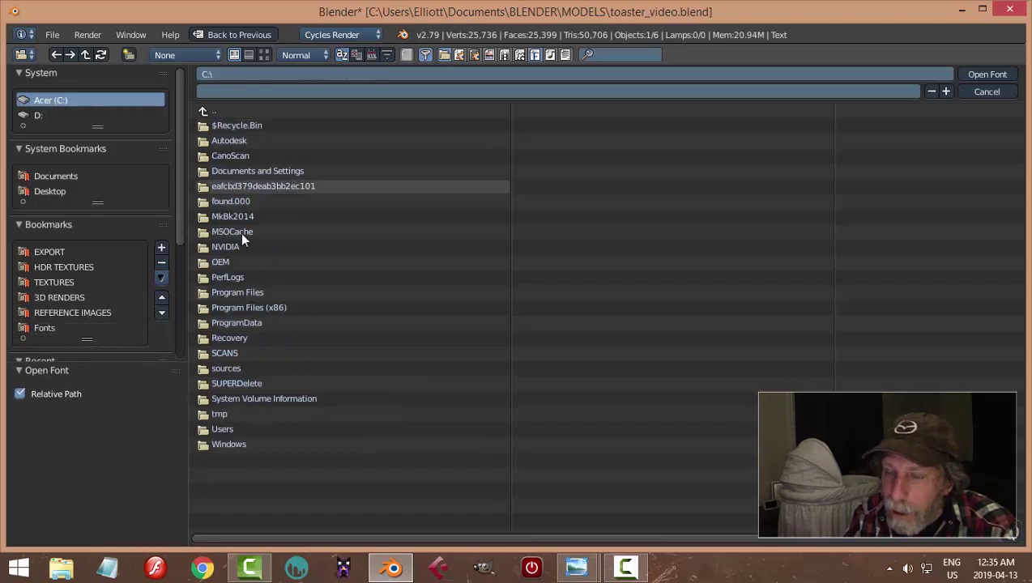
left_click(236, 443)
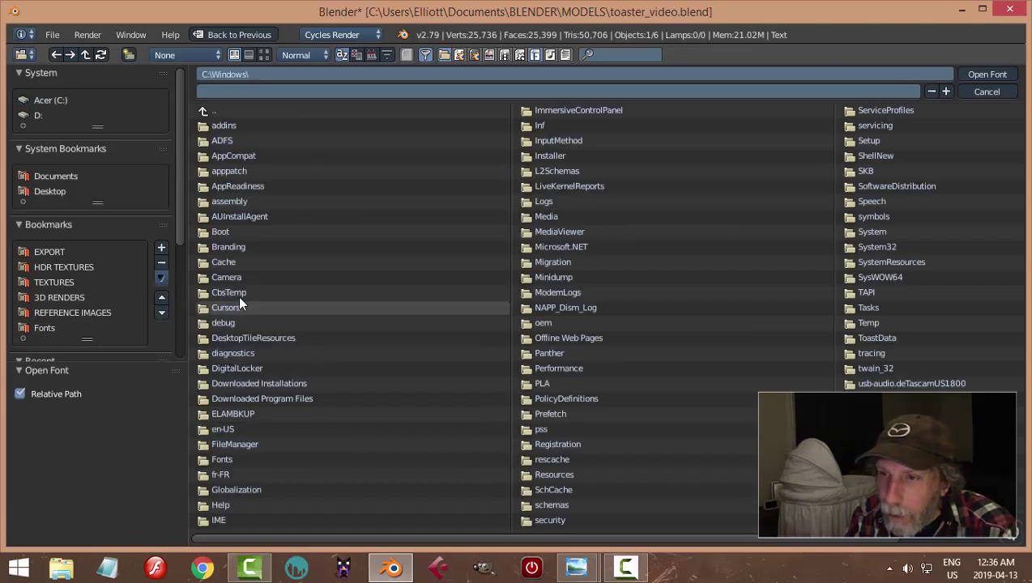
left_click(232, 458)
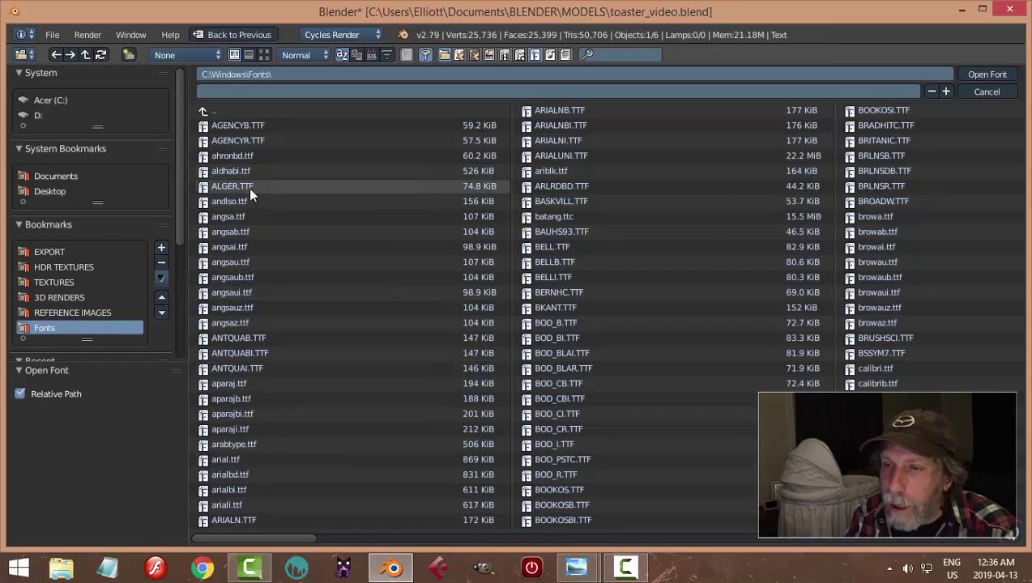
left_click(264, 54)
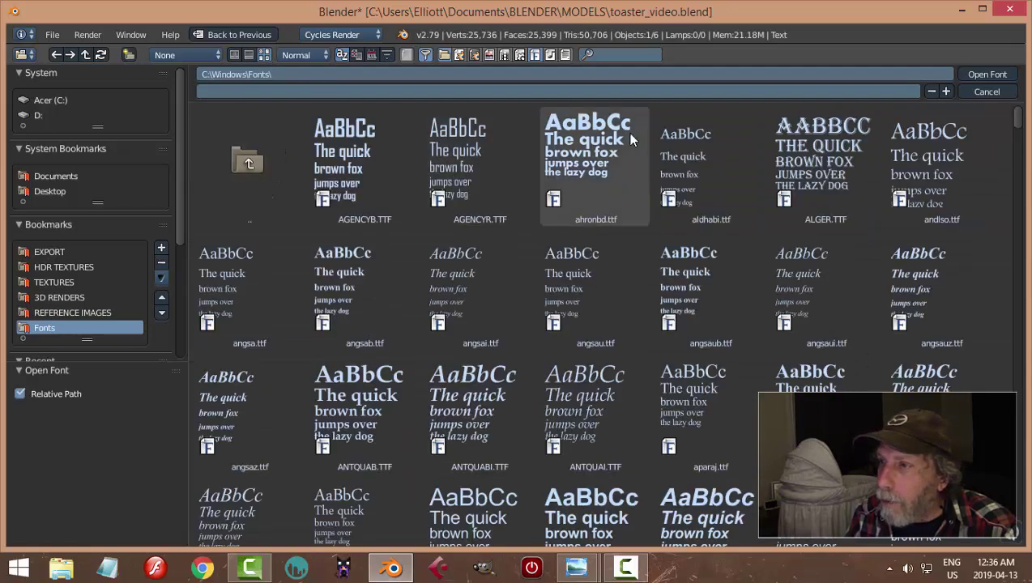
left_click(596, 162)
left_click(986, 74)
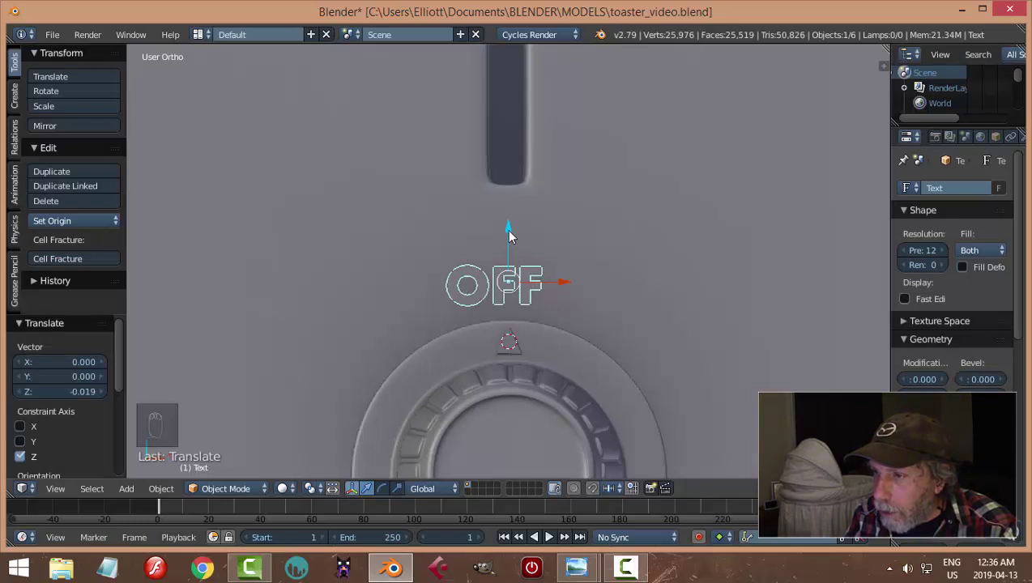
left_click_drag(508, 229, 510, 239)
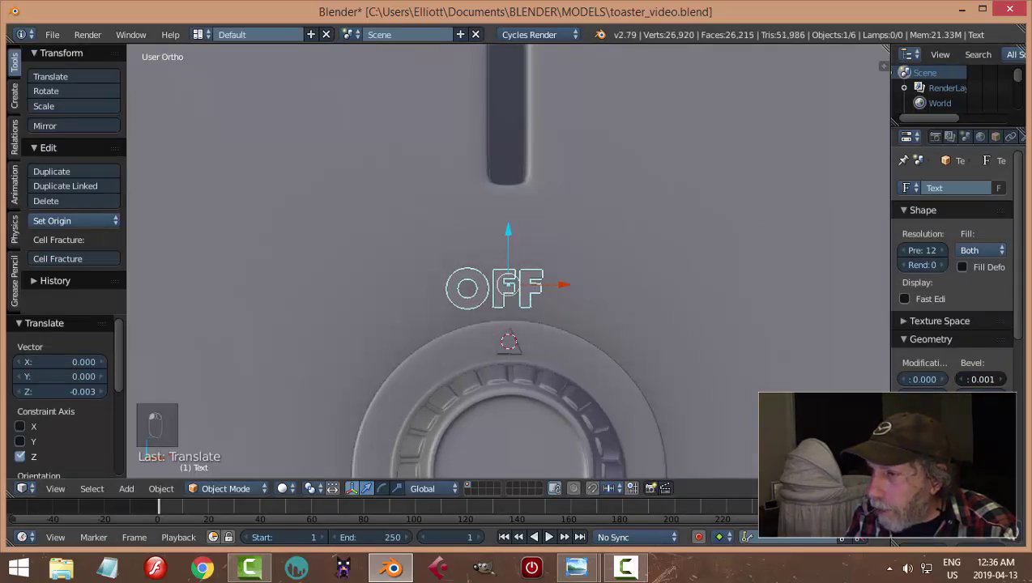
Set the OFF text's bevel depth to 0.034 and move it 0.028 along Y into the toaster's front.
left_click_drag(982, 379, 994, 379)
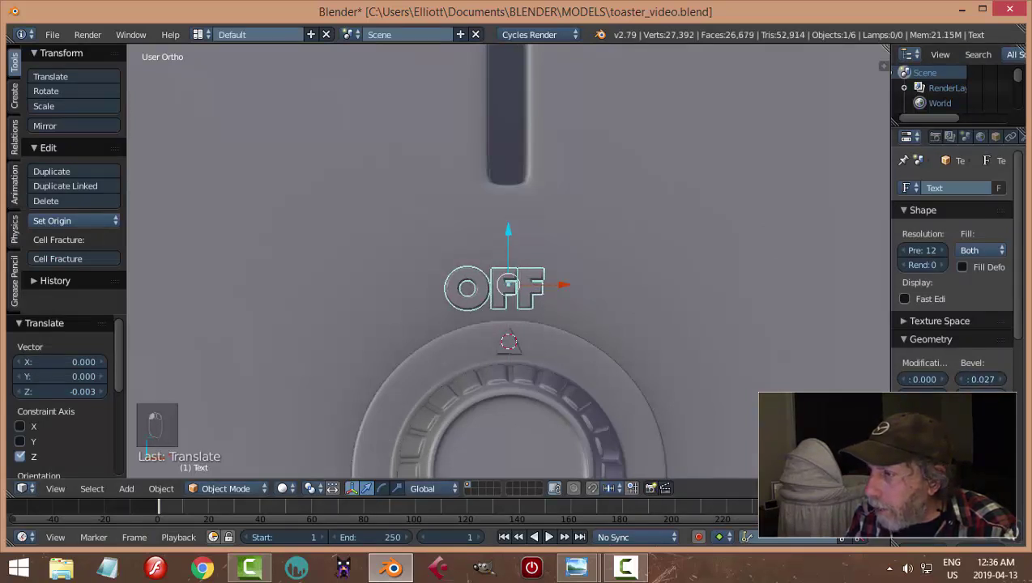
middle_click_drag(718, 350, 559, 316)
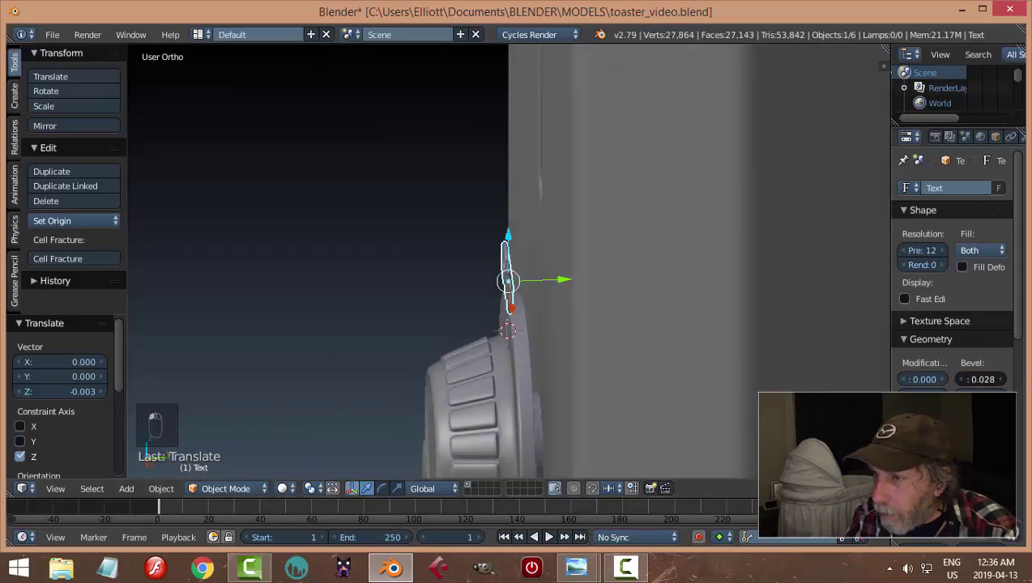
key("g")
key("y")
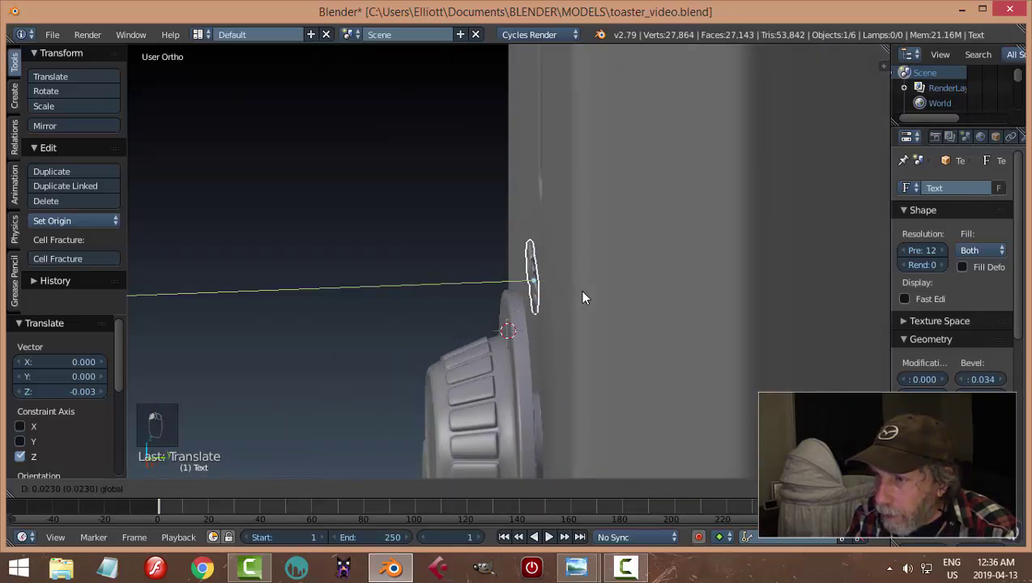
left_click(594, 308)
Check the lettering from the front, then raise the OFF text 0.007 along Z above the dial ring.
key("KP_1")
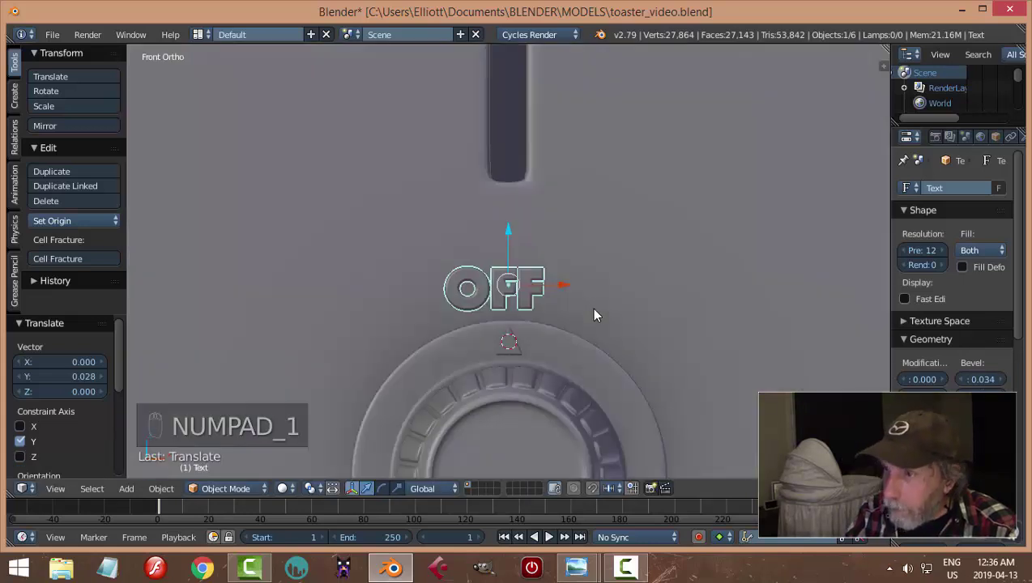
key("a")
key("a")
scroll(571, 307, "down", 3)
scroll(575, 306, "up", 4)
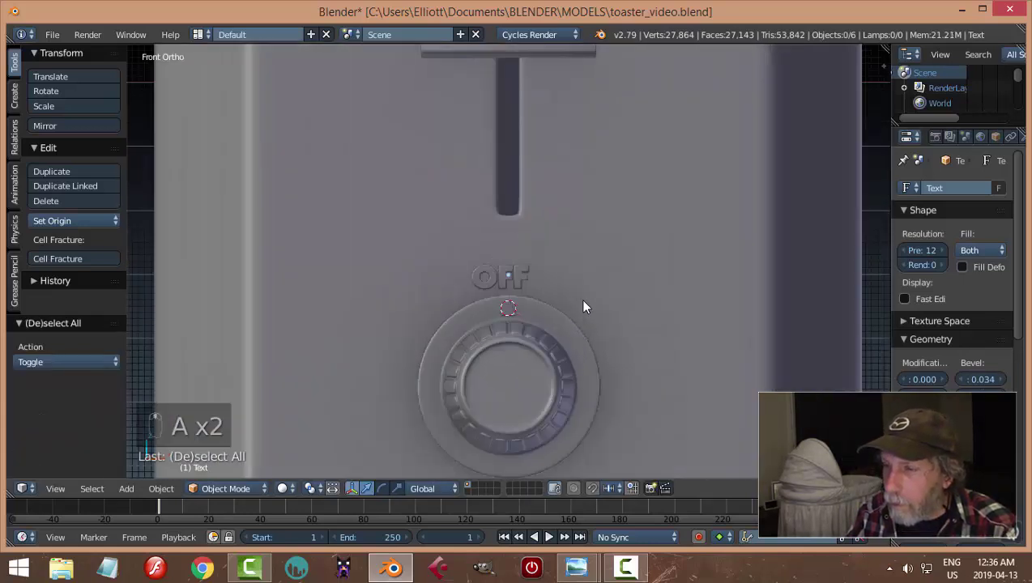
middle_click_drag(584, 304, 601, 306)
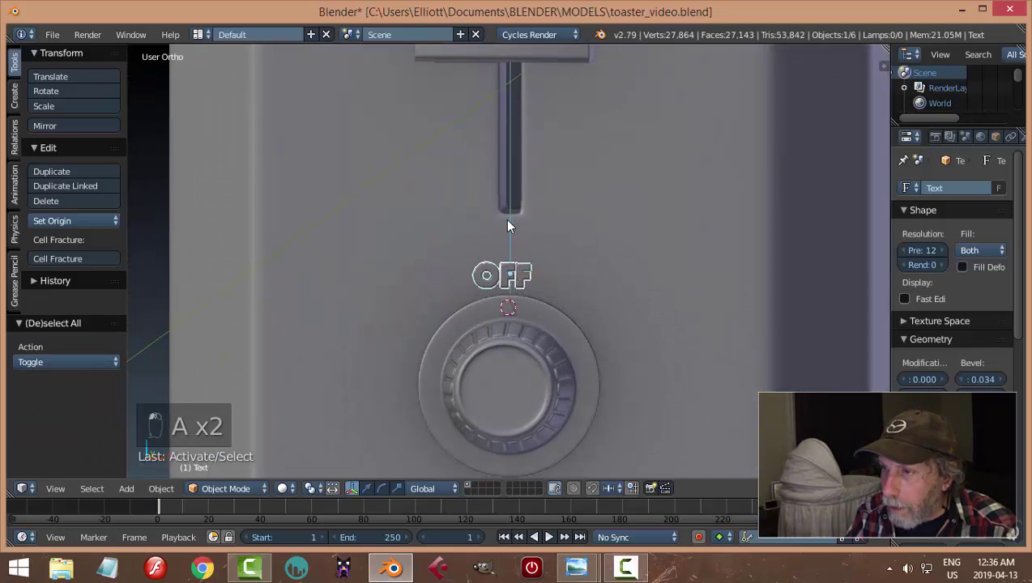
key("ctrl+space")
left_click_drag(507, 219, 503, 214)
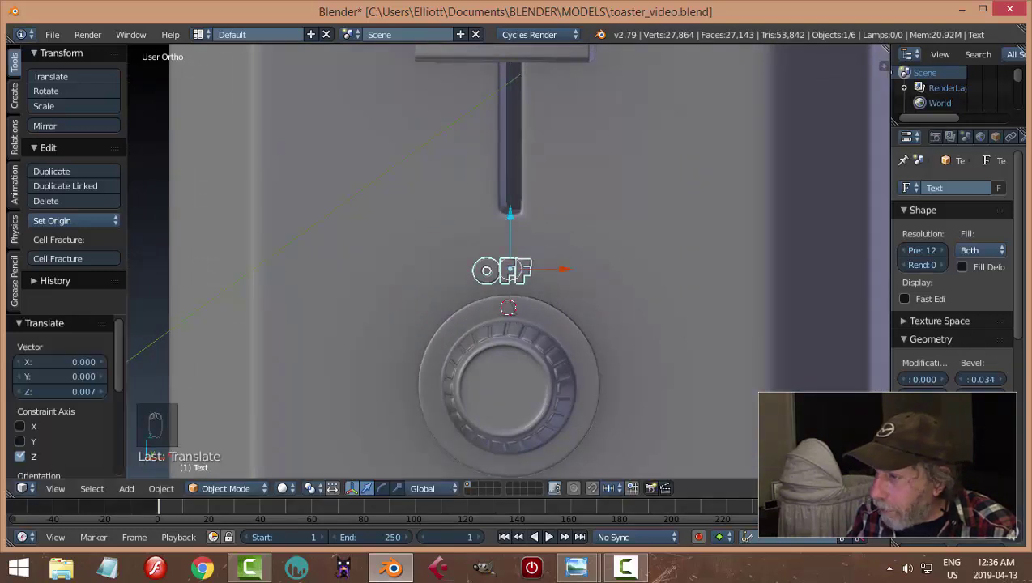
Slightly widen the letter spacing of the OFF text and deselect it.
scroll(954, 269, "down", 10)
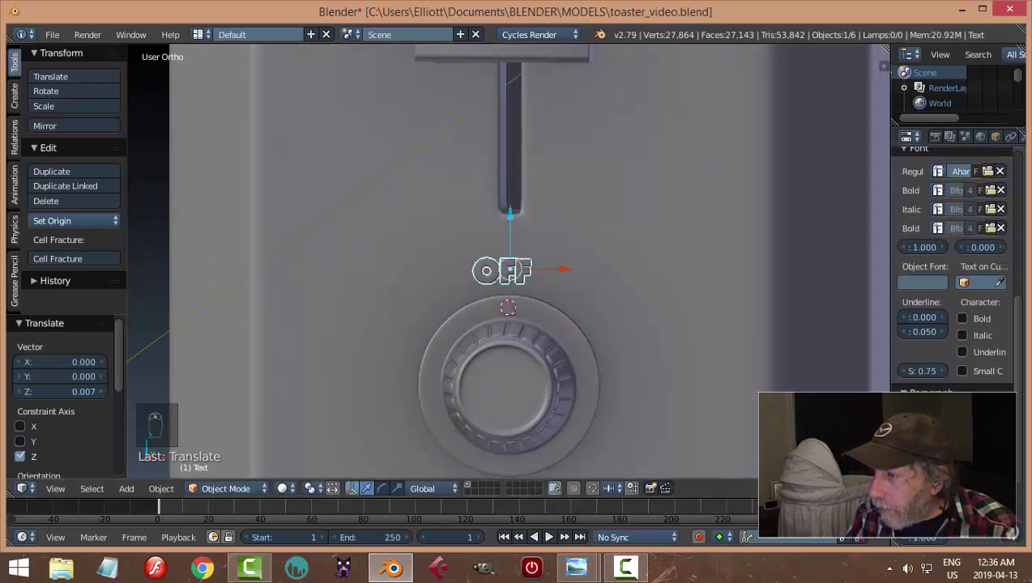
scroll(953, 269, "down", 3)
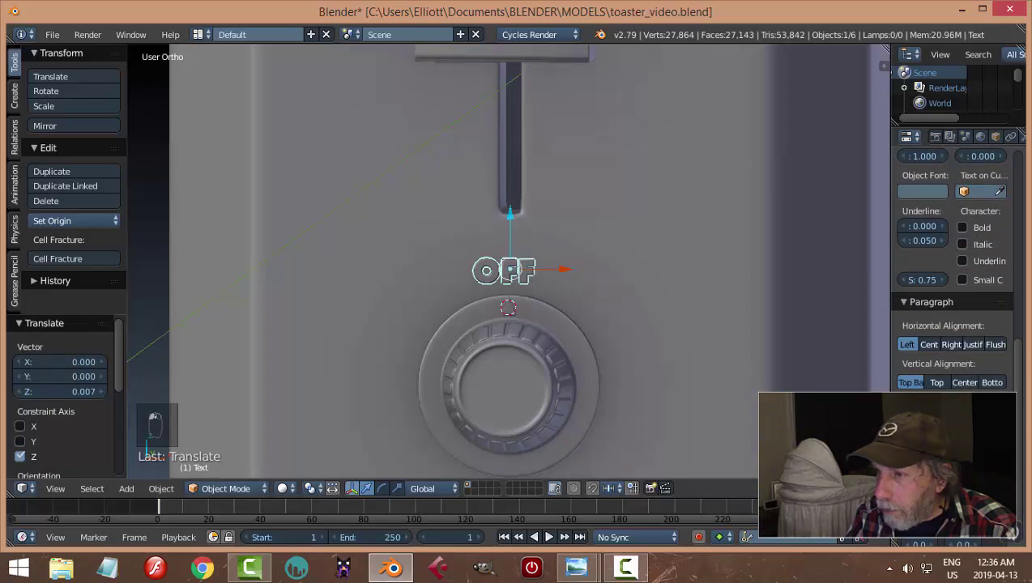
key("a")
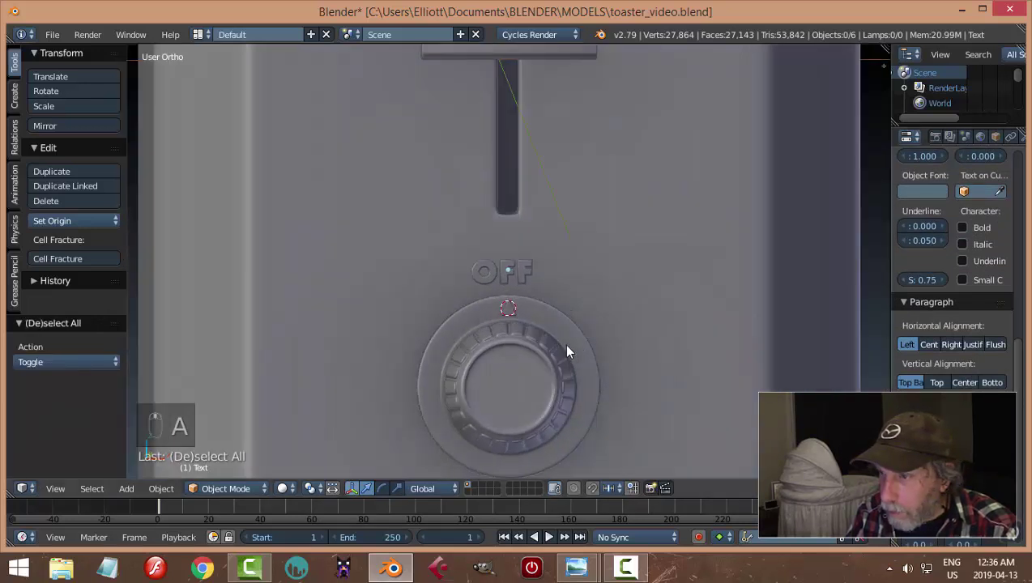
Duplicate the OFF text and move the copy down 0.355 along Z, below the dial ring.
right_click(515, 274)
key("KP_1")
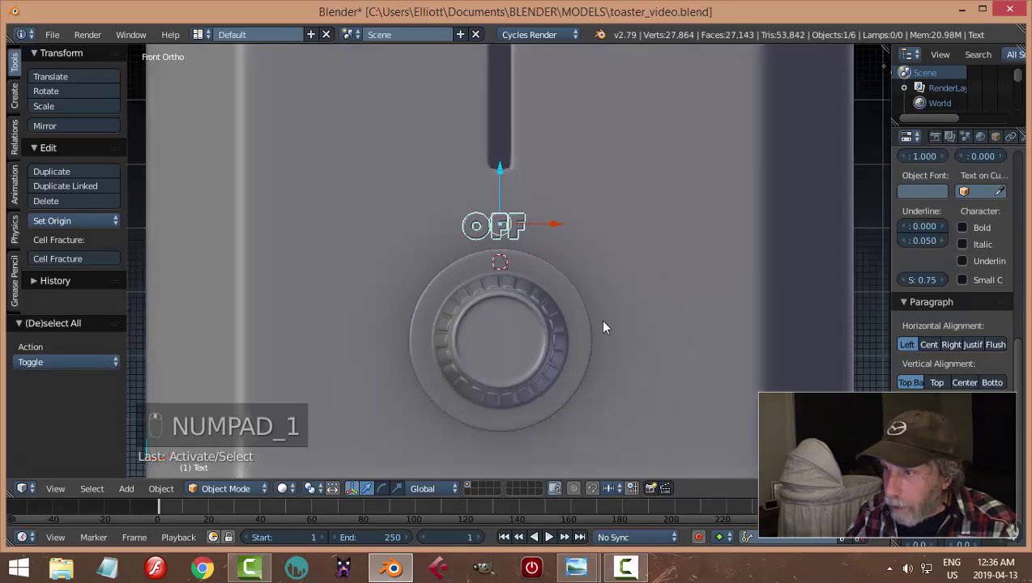
middle_click_drag(618, 352, 608, 276, "shift")
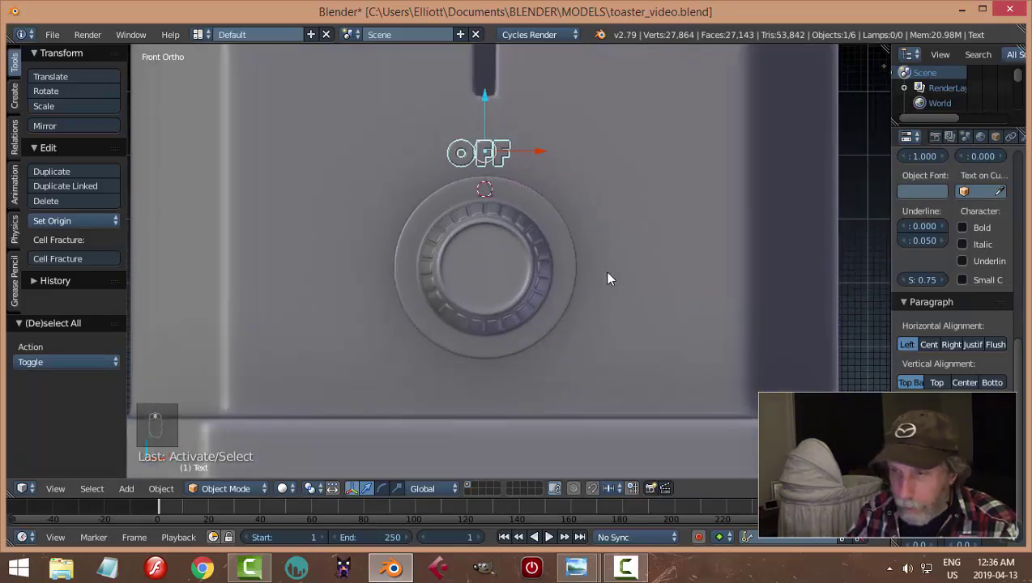
key("shift+d")
left_click_drag(484, 103, 480, 267)
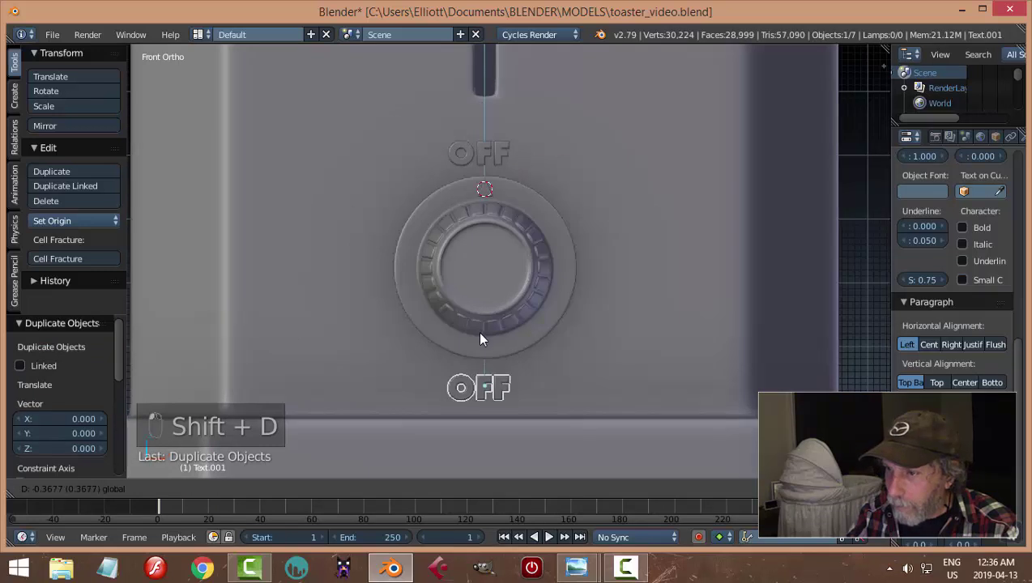
left_click_drag(483, 330, 484, 330)
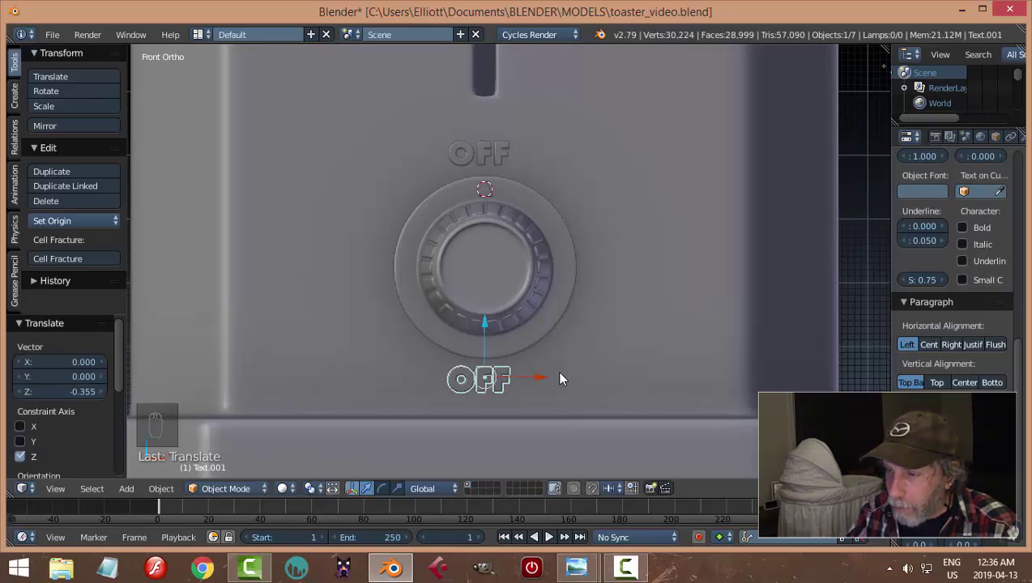
Change the wording of the text copy below the dial to MED.
key("Tab")
left_click(617, 366)
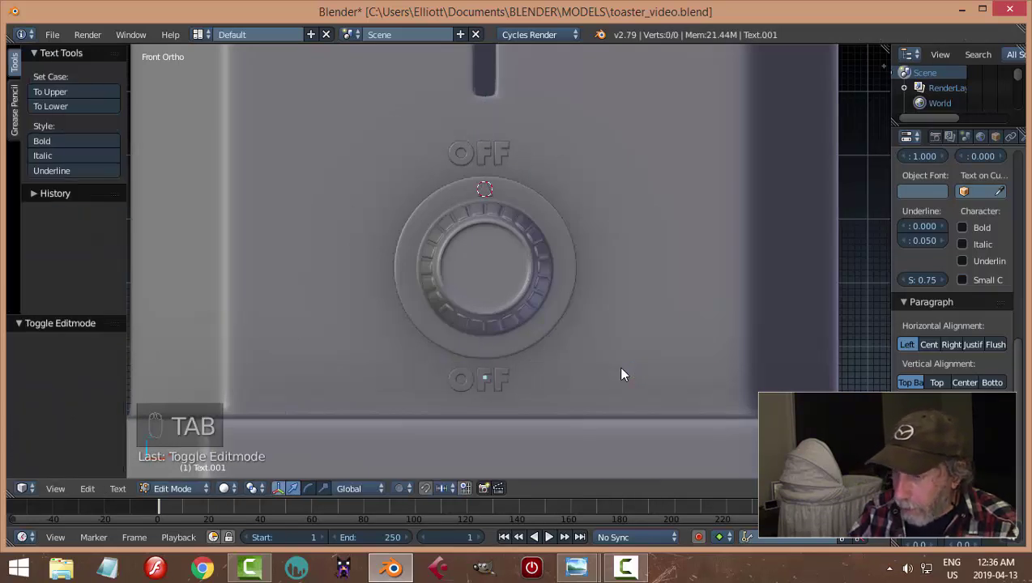
key("BackSpace")
key("BackSpace")
key("BackSpace")
type("MED")
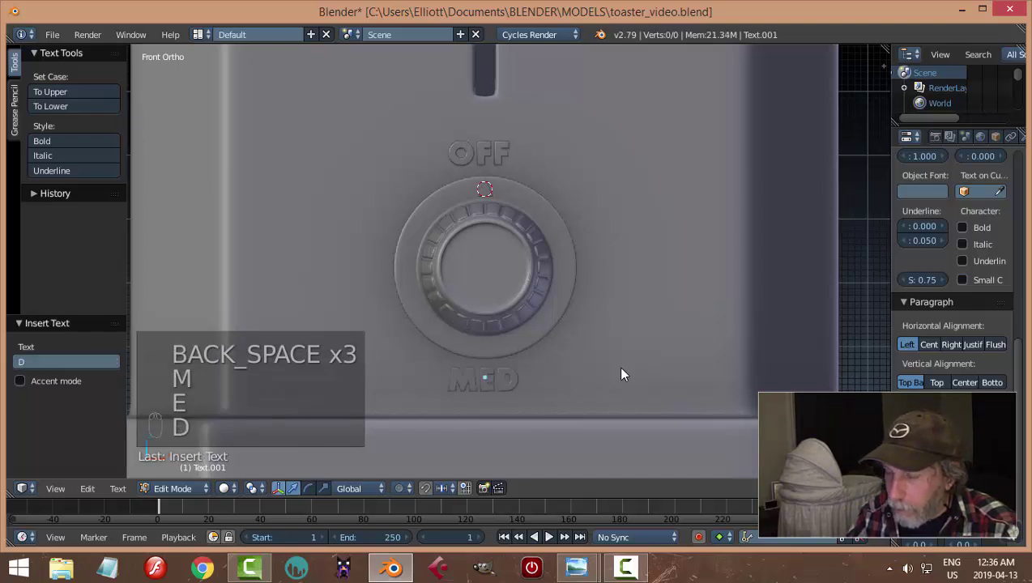
key("Tab")
left_click(581, 361)
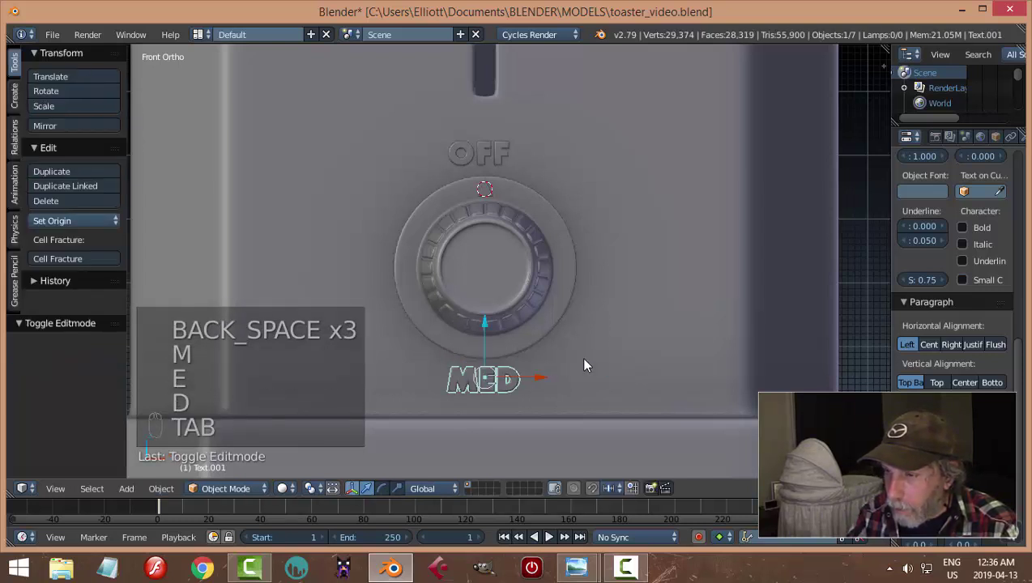
Duplicate the MED text and move the copy 0.215 along X and 0.183 along Z, to the right of the dial.
key("shift+d")
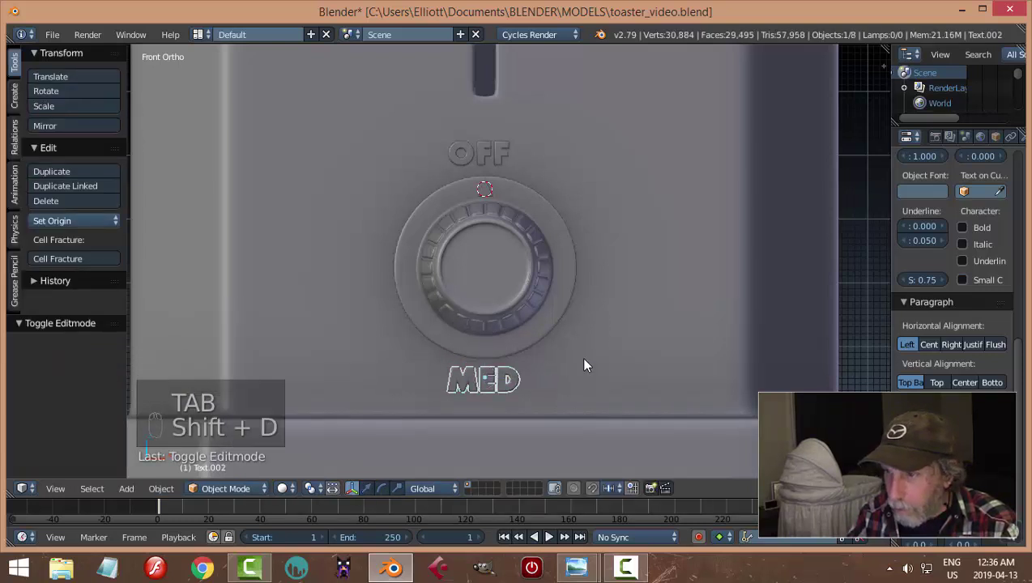
right_click(583, 359)
key("g")
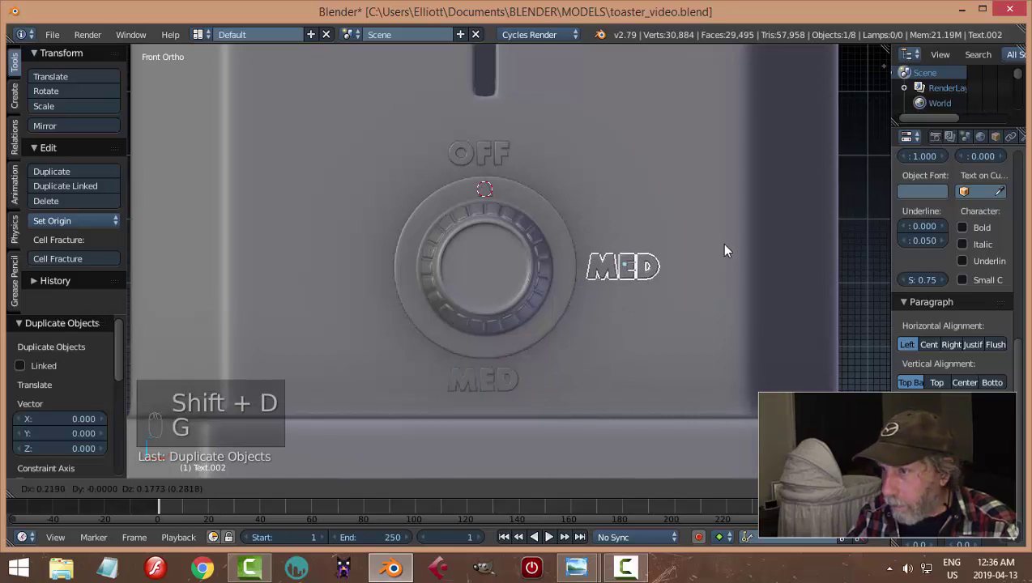
left_click(721, 244)
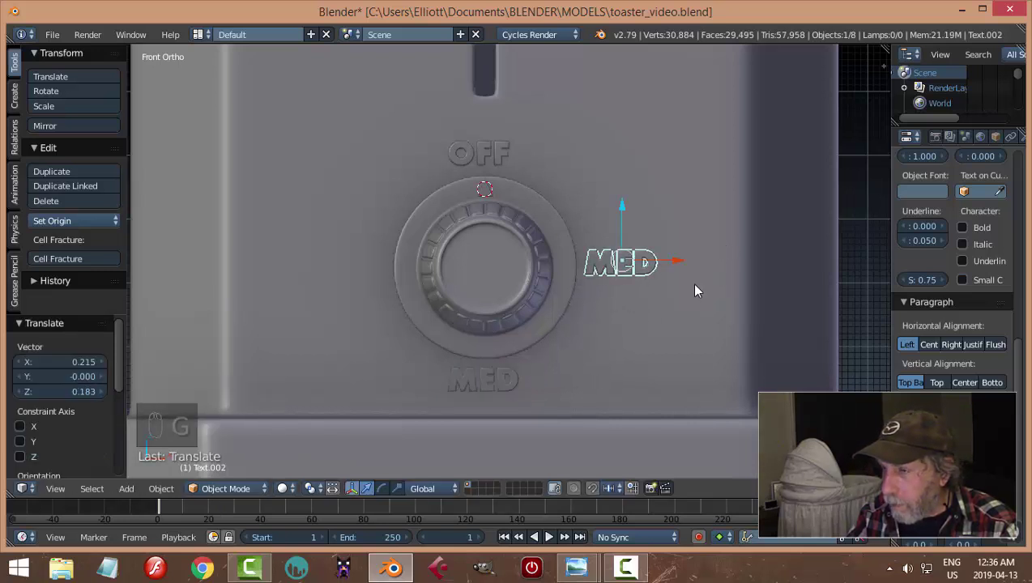
Change the wording of the text copy right of the dial to LO.
key("Tab")
left_click(789, 284)
key("BackSpace")
key("BackSpace")
key("BackSpace")
key("BackSpace")
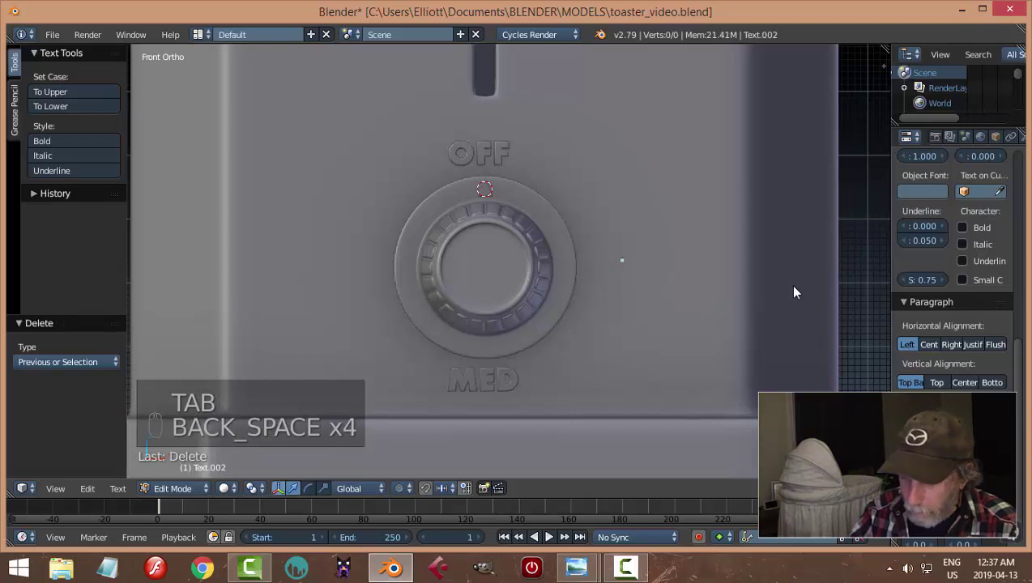
type("LO")
key("Tab")
left_click(648, 296)
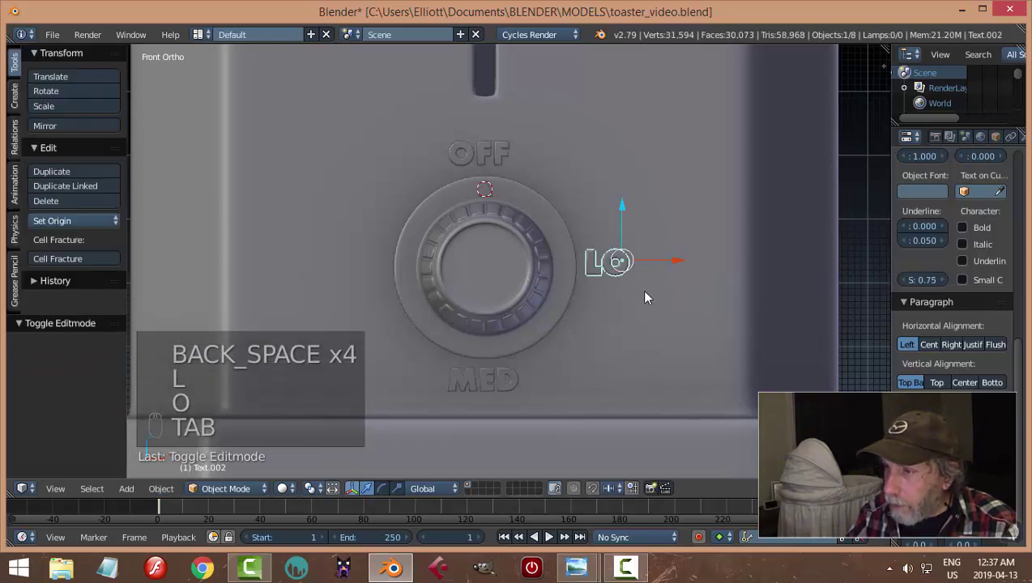
Duplicate the LO text along X to the left of the dial, change the copy to HI and deselect it.
key("shift+d")
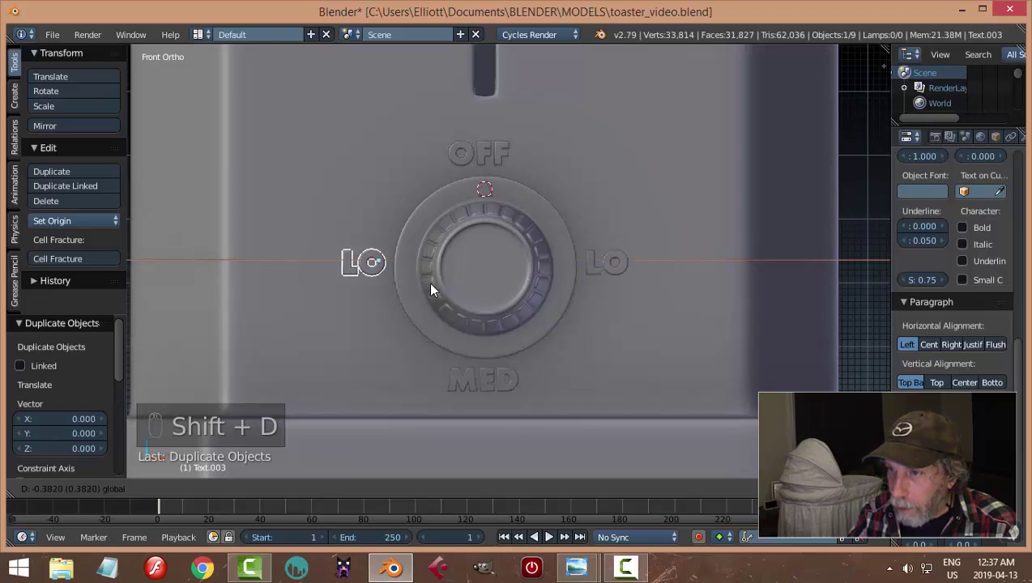
left_click(431, 282)
key("Tab")
left_click(540, 292)
key("BackSpace")
key("BackSpace")
key("BackSpace")
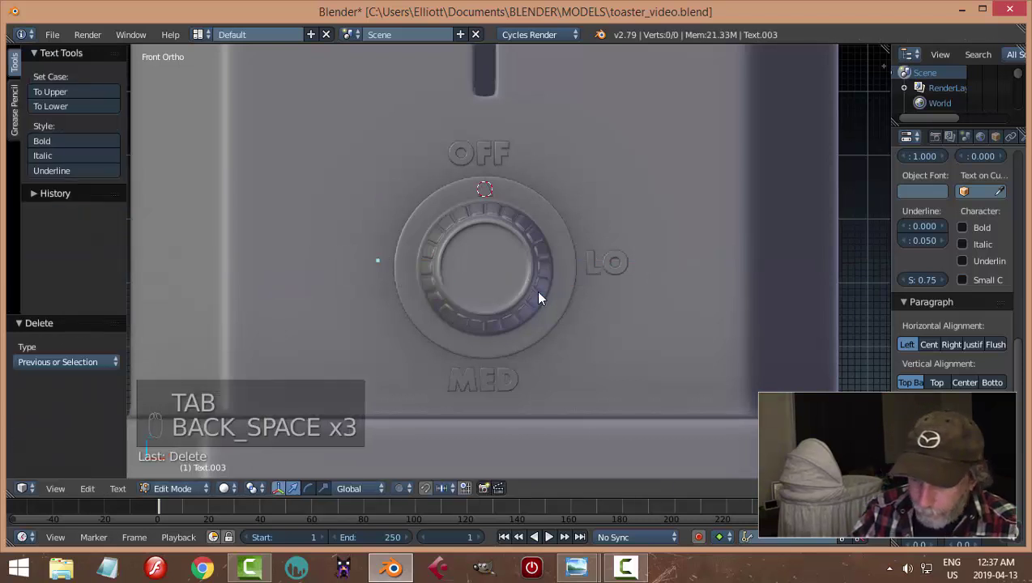
type("HI")
key("Tab")
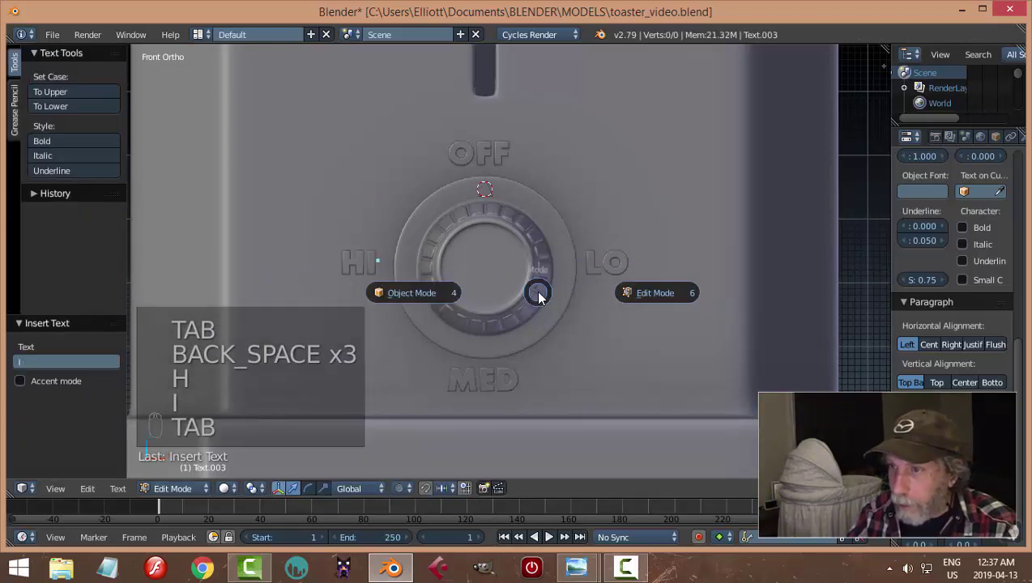
left_click(448, 290)
key("a")
key("a")
Select all four labels with the dial knob, ring and pointer mark, and raise them together about 0.014 along Z.
middle_click_drag(555, 303, 585, 208)
scroll(614, 279, "up", 3)
scroll(585, 334, "up", 3)
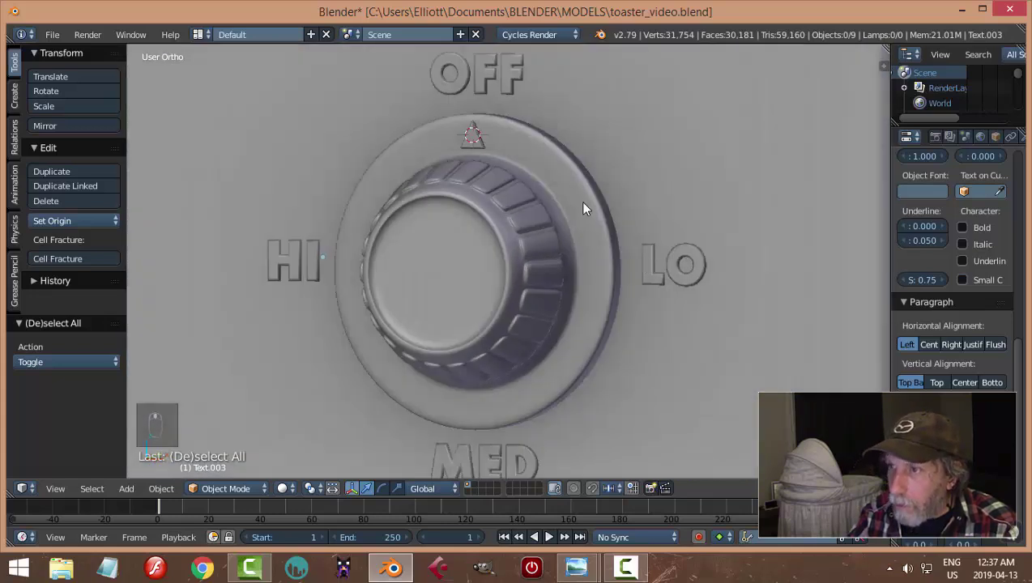
scroll(500, 172, "down", 2)
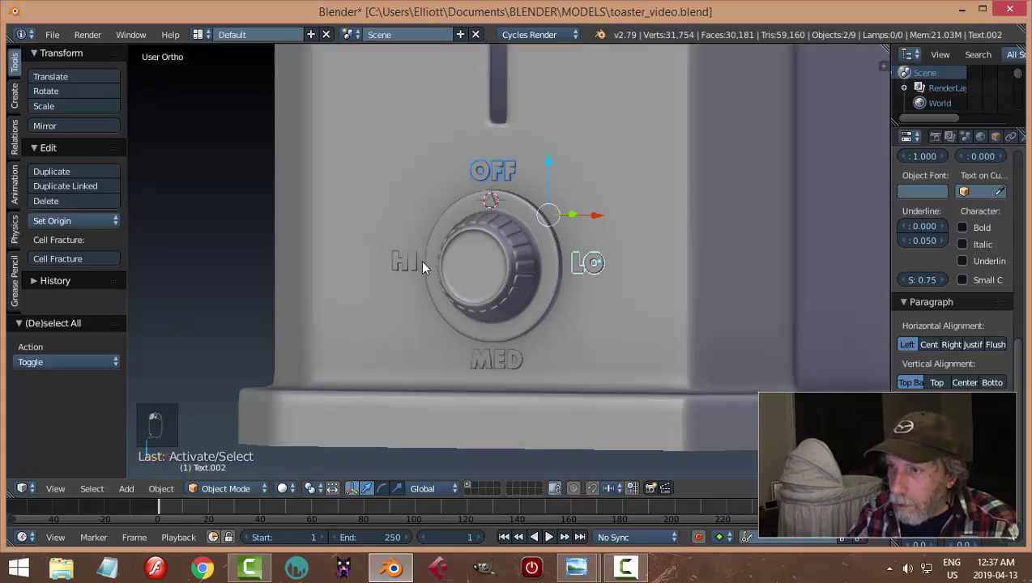
right_click(463, 269)
scroll(501, 227, "up", 3)
right_click(483, 162, "shift")
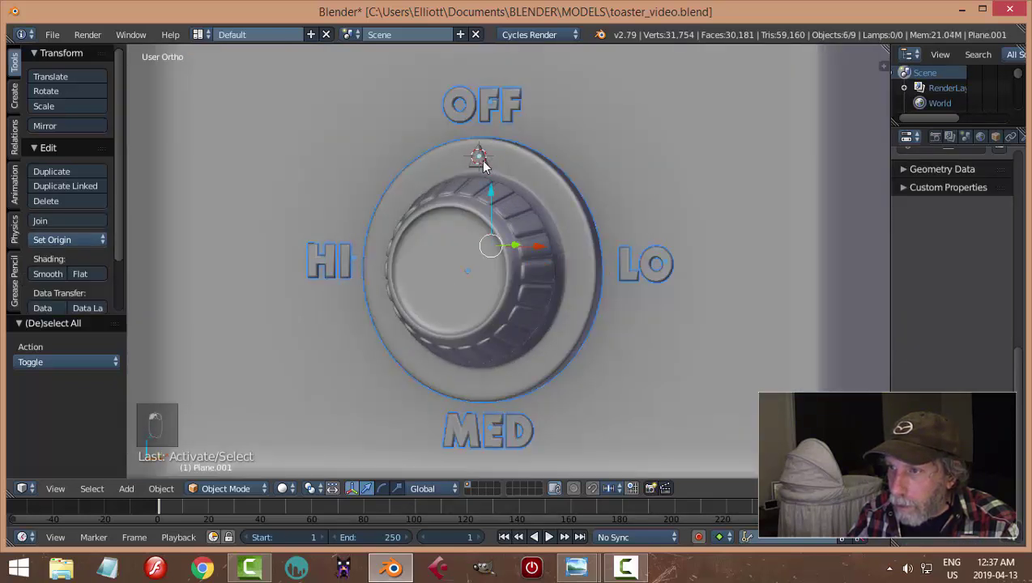
scroll(543, 277, "down", 3)
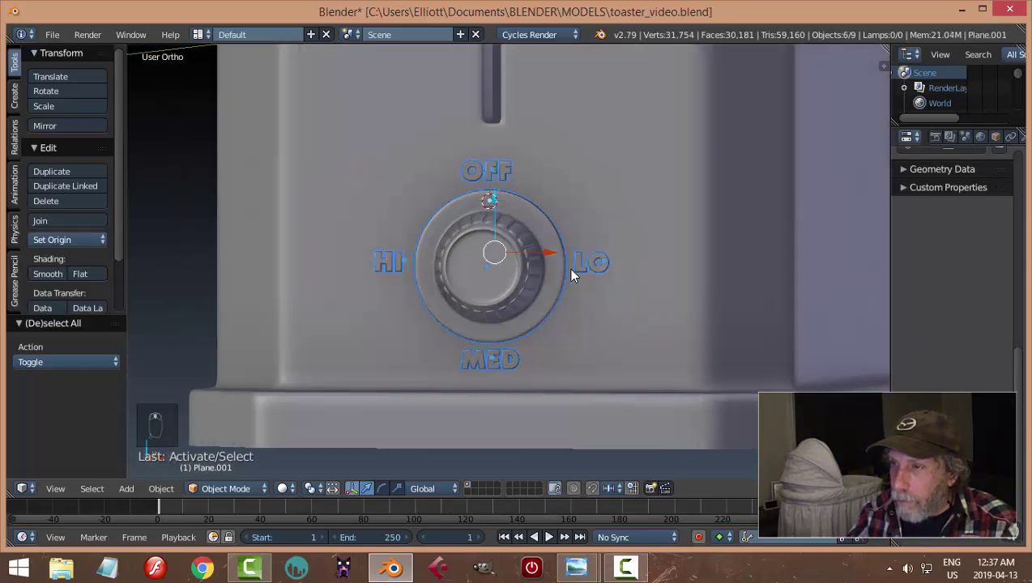
key("g")
key("z")
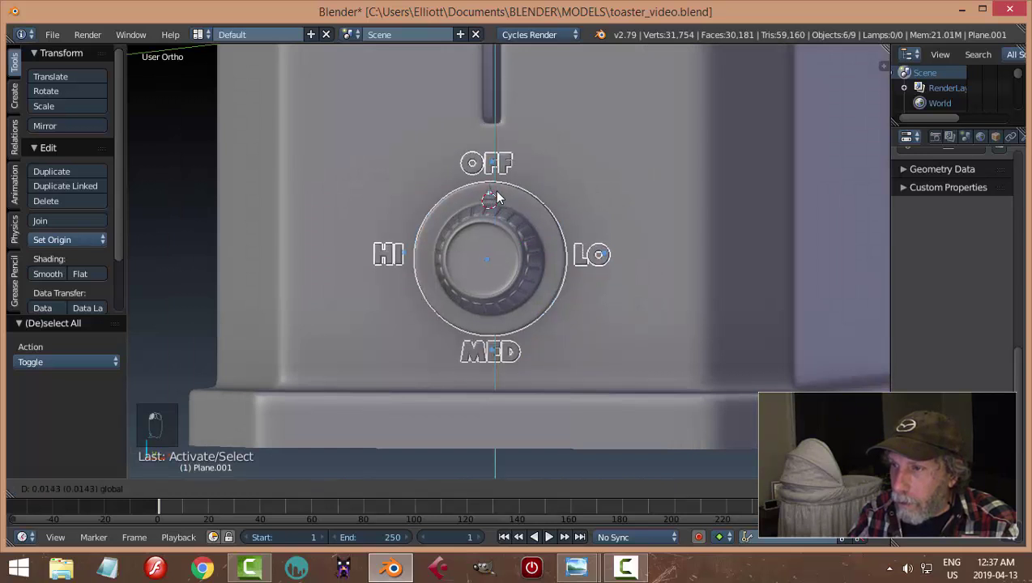
left_click(498, 198)
scroll(600, 213, "down", 4)
key("a")
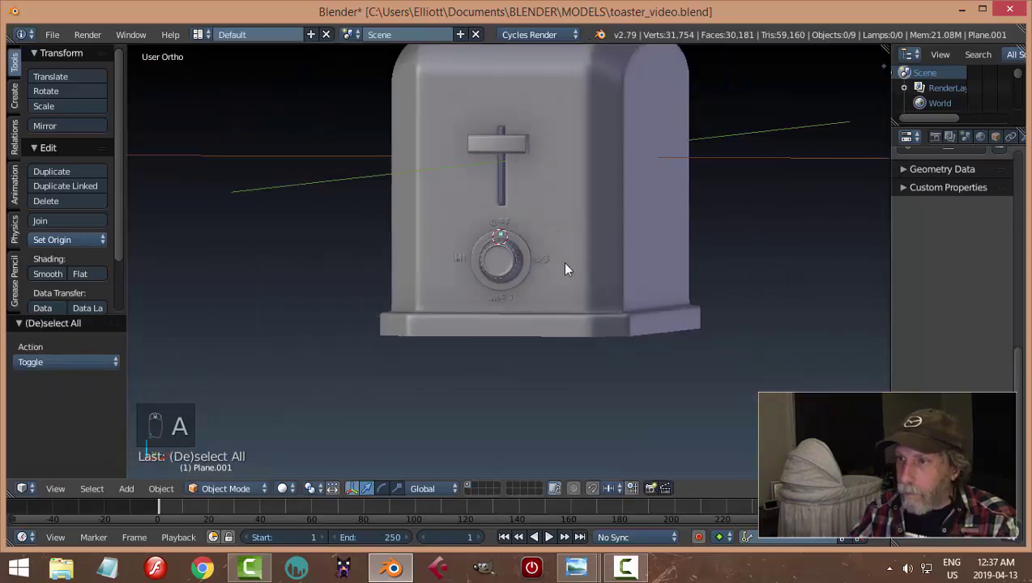
Nudge the MED label slightly upward along Z toward the dial ring, working from the front view.
scroll(510, 295, "up", 2)
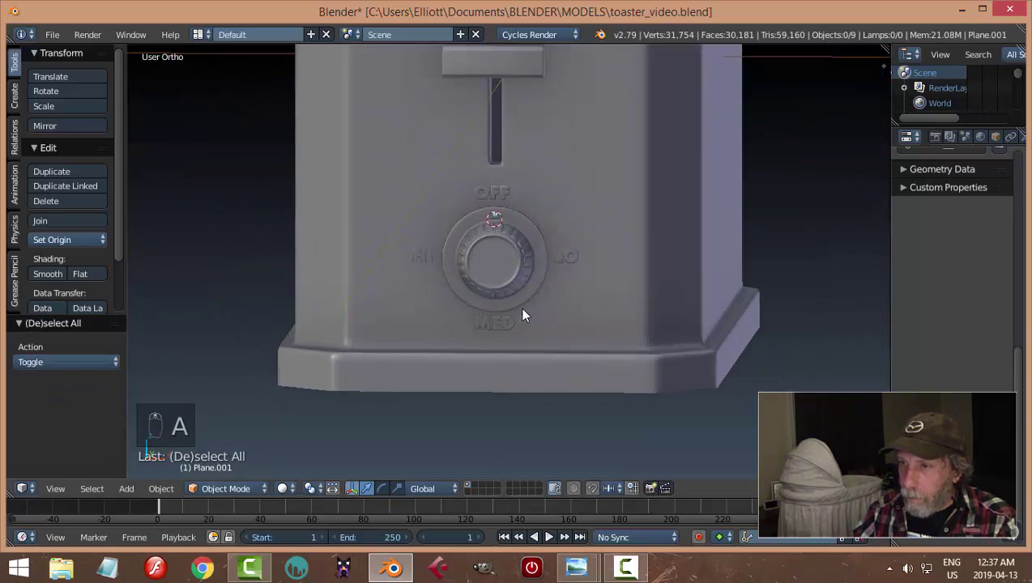
key("KP_1")
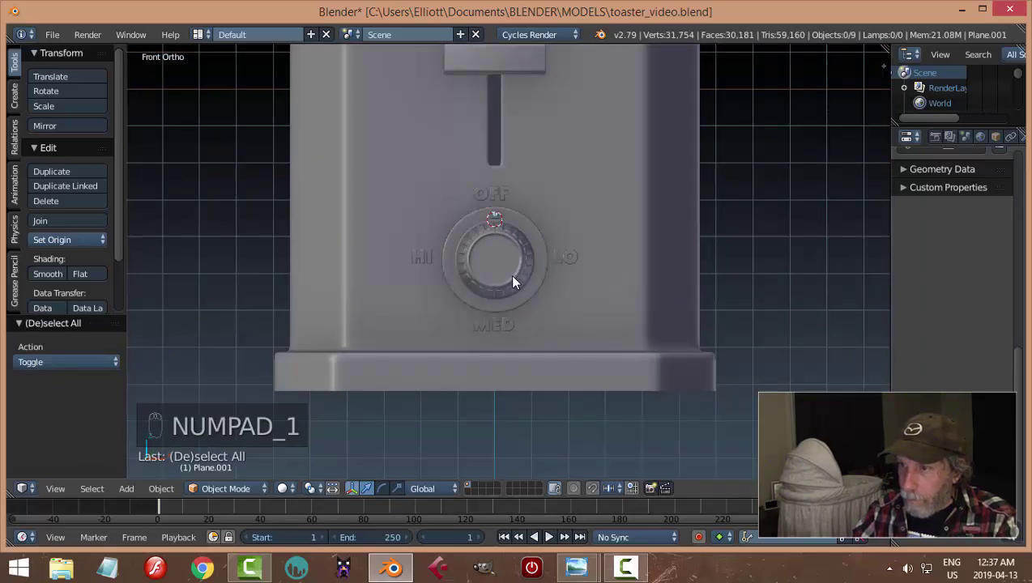
scroll(503, 330, "up", 1)
right_click(503, 329)
left_click_drag(492, 288, 492, 286)
key("a")
Save the toaster file over the existing toaster_video.blend.
middle_click_drag(603, 314, 614, 341)
key("ctrl+s")
left_click(641, 315)
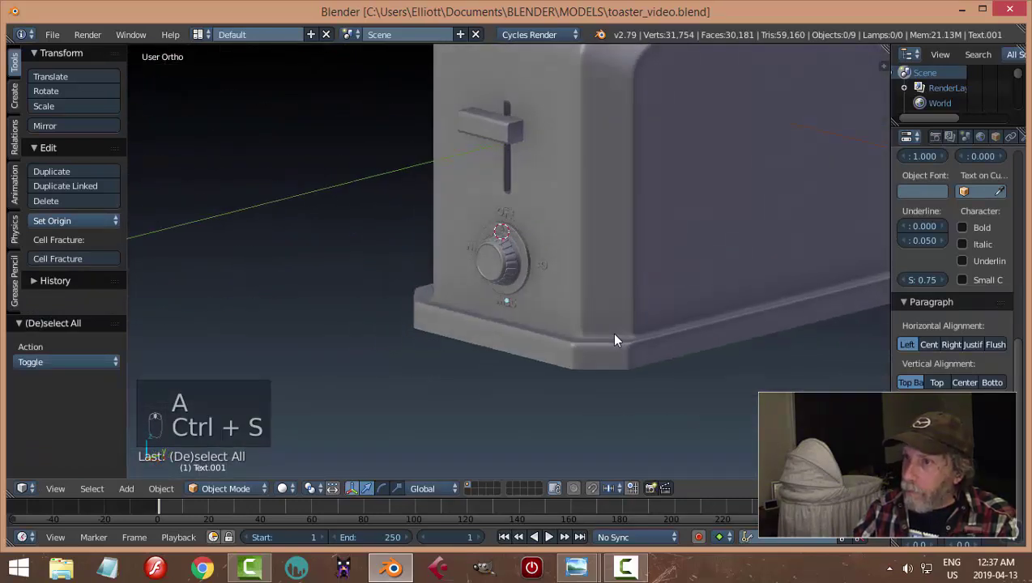
Examine the finished toaster from several angles and inspect the body's mesh in Edit Mode before returning to Object Mode.
scroll(605, 276, "down", 3)
middle_click_drag(604, 277, 555, 330)
scroll(617, 306, "up", 5)
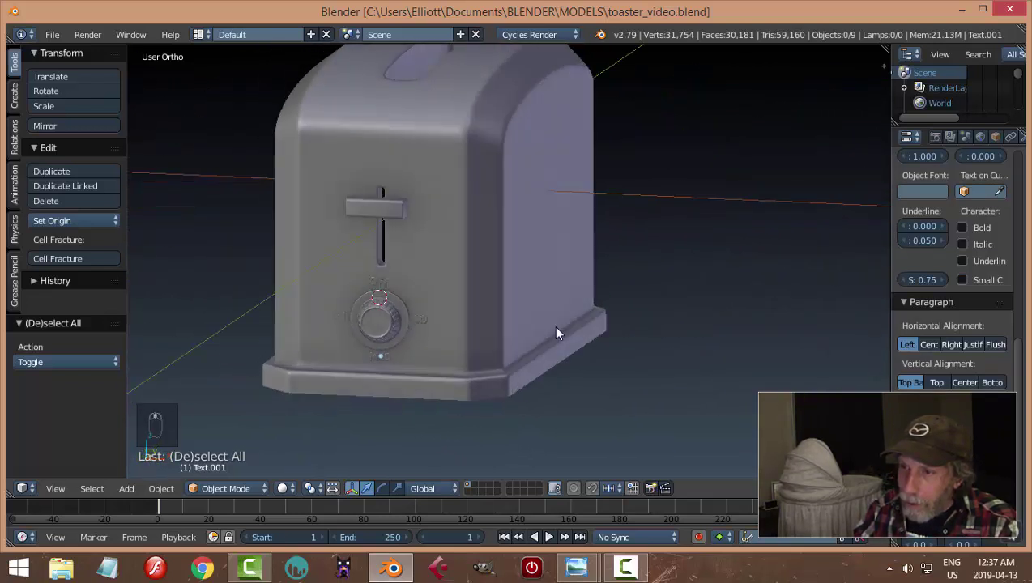
middle_click_drag(494, 279, 471, 275)
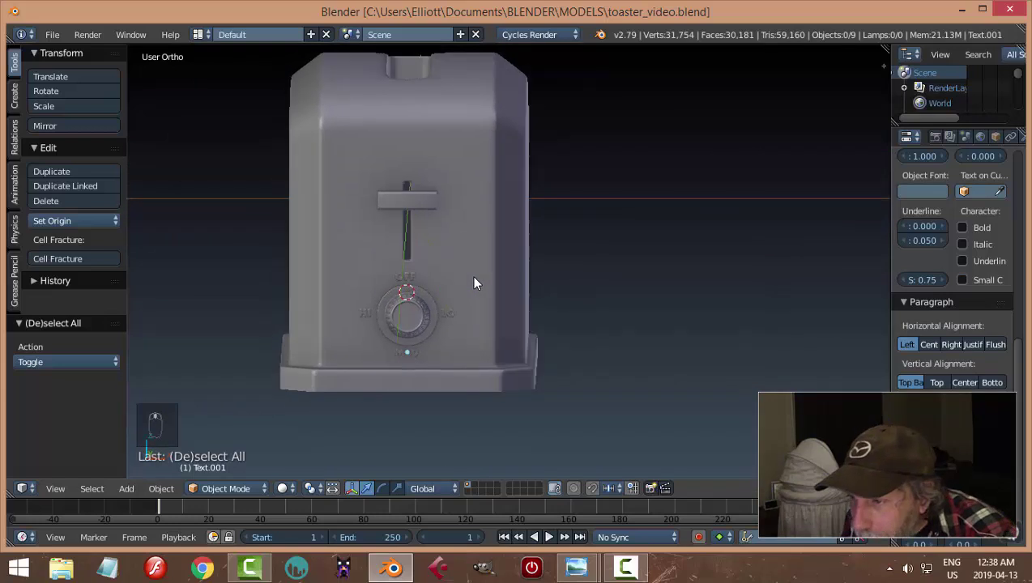
scroll(450, 295, "up", 3)
right_click(444, 265)
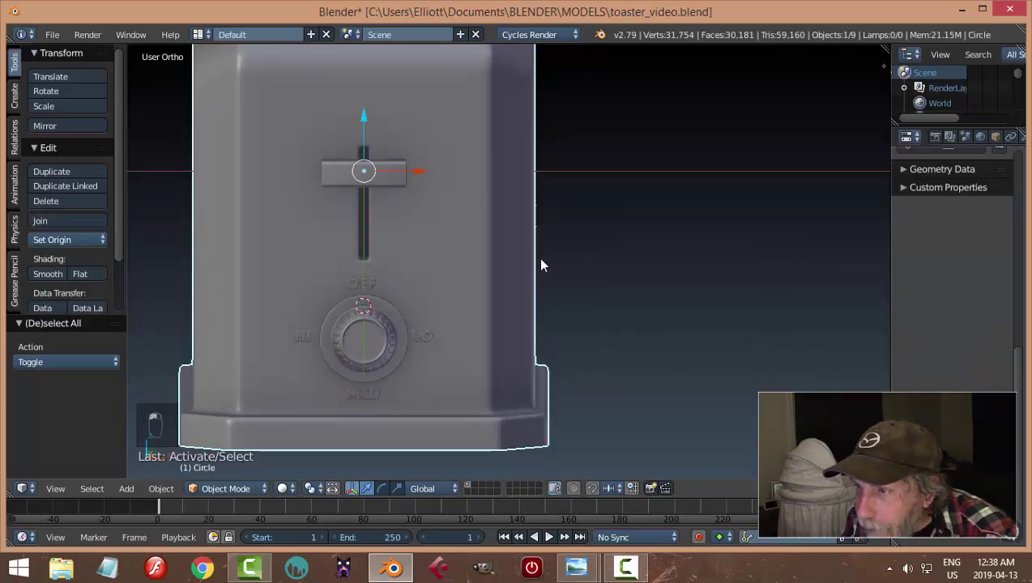
key("Tab")
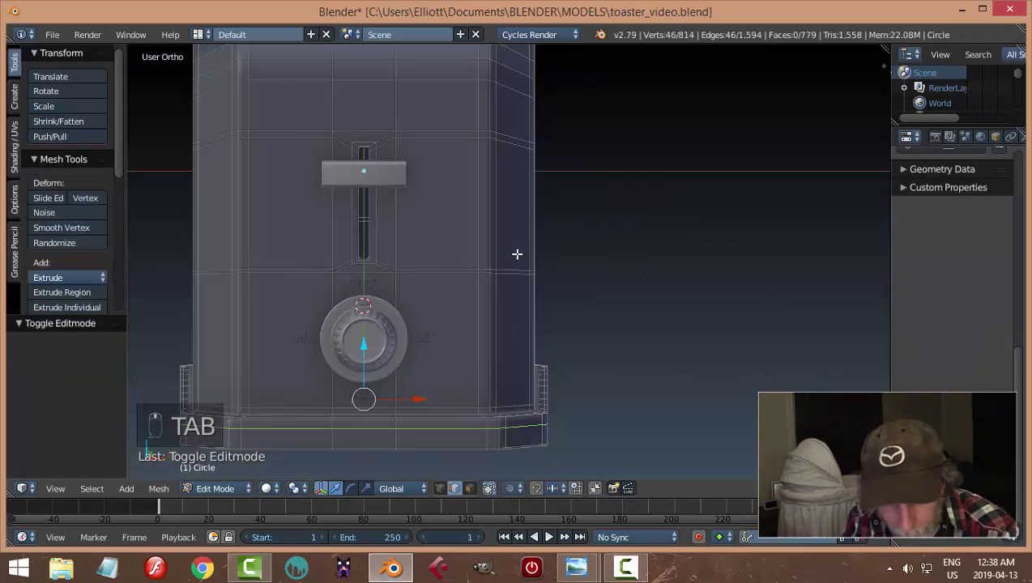
key("a")
key("a")
scroll(470, 242, "down", 3)
mouse_move(459, 218)
middle_mouse_down()
mouse_move(505, 288)
mouse_move(490, 277)
mouse_move(530, 293)
mouse_move(551, 279)
mouse_move(527, 287)
mouse_move(639, 44)
mouse_move(680, 214)
mouse_move(626, 189)
mouse_move(634, 207)
mouse_move(758, 204)
middle_mouse_up()
key("Tab")
left_click(422, 284)
key("a")
key("a")
Turn on Matcap shading in the viewport and choose the red matcap to preview the toaster.
key("n")
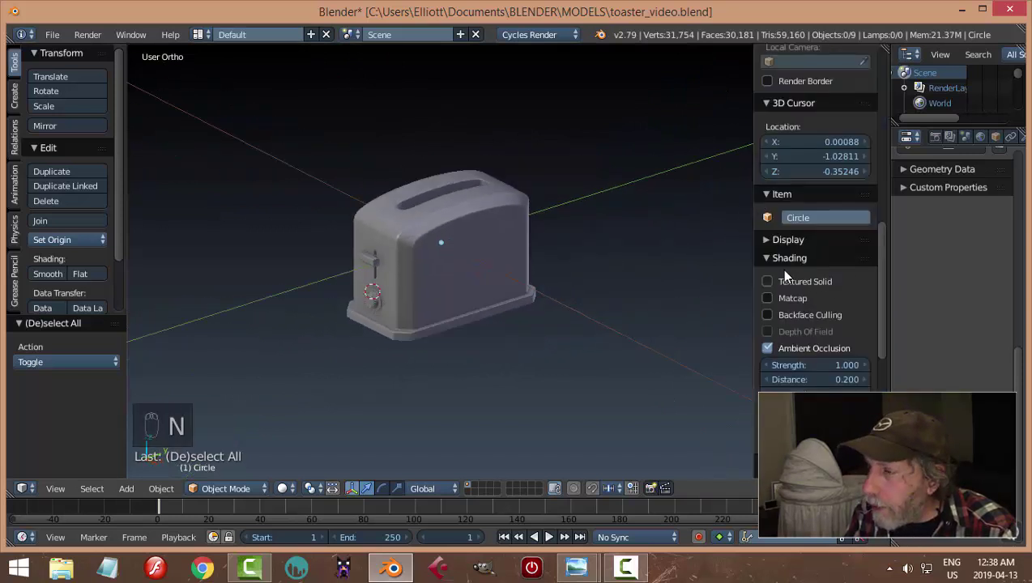
left_click(766, 258)
left_click(766, 240)
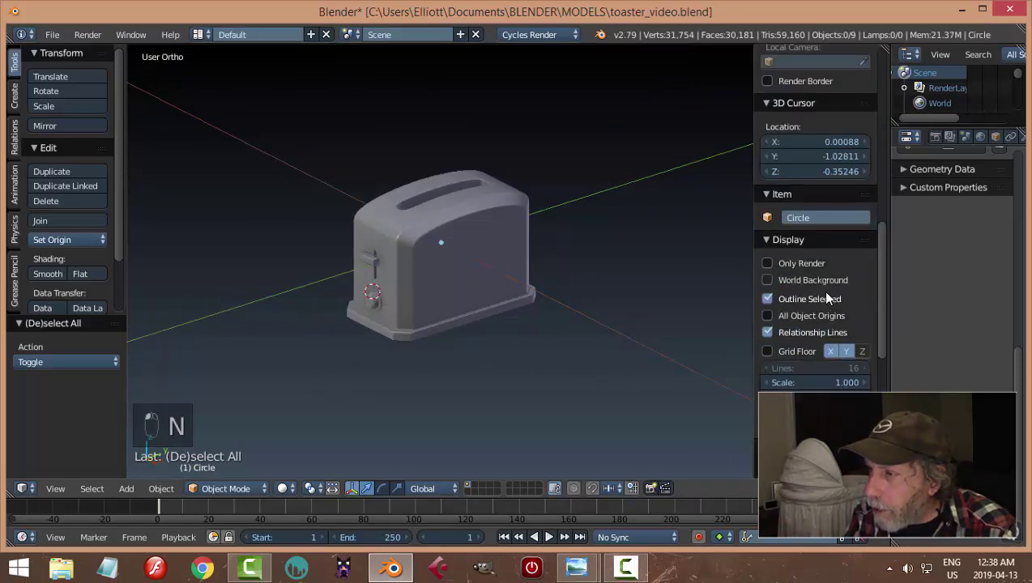
left_click(766, 241)
left_click(767, 257)
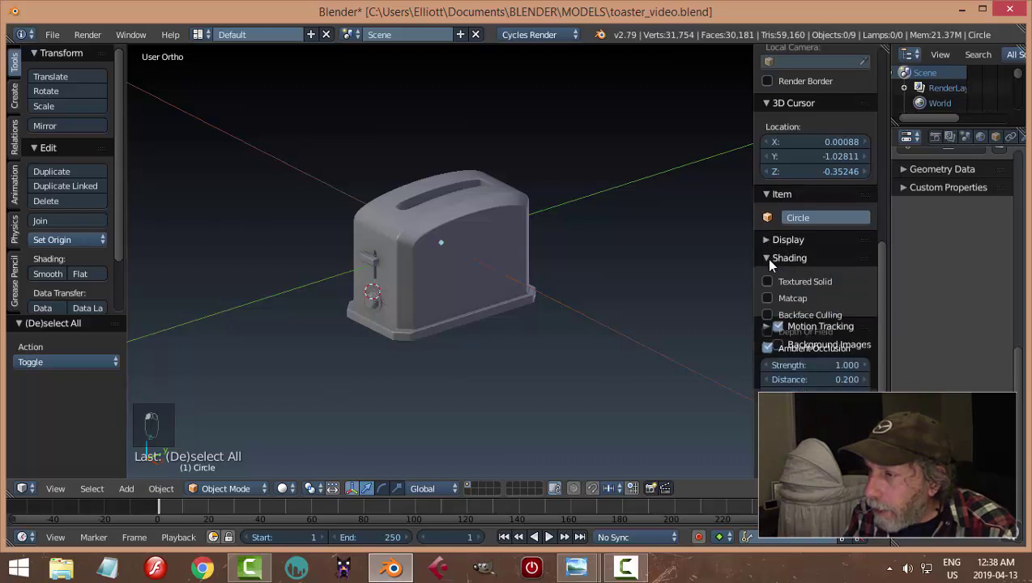
left_click(790, 298)
left_click(848, 363)
left_click(678, 117)
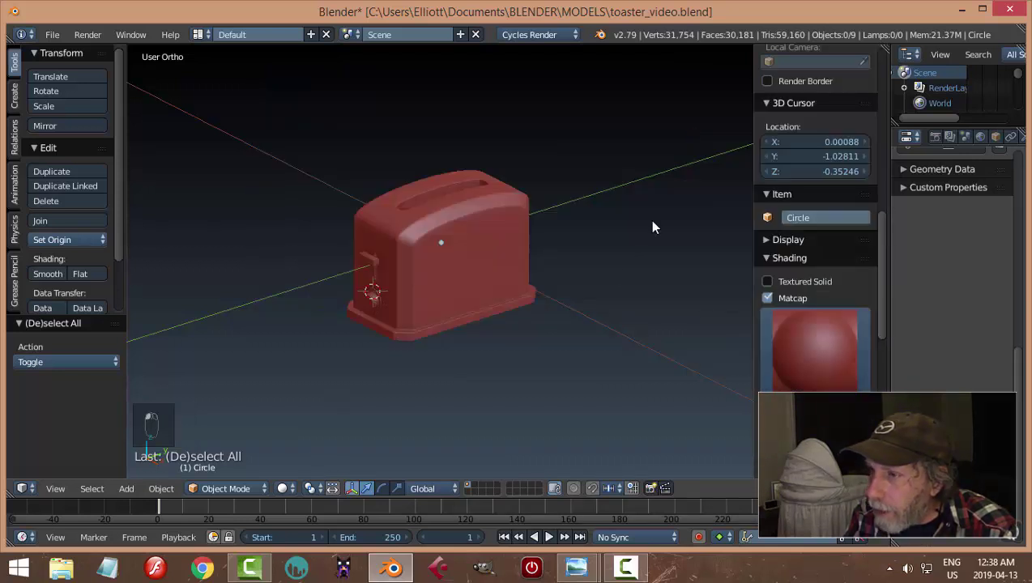
key("n")
scroll(587, 298, "up", 5)
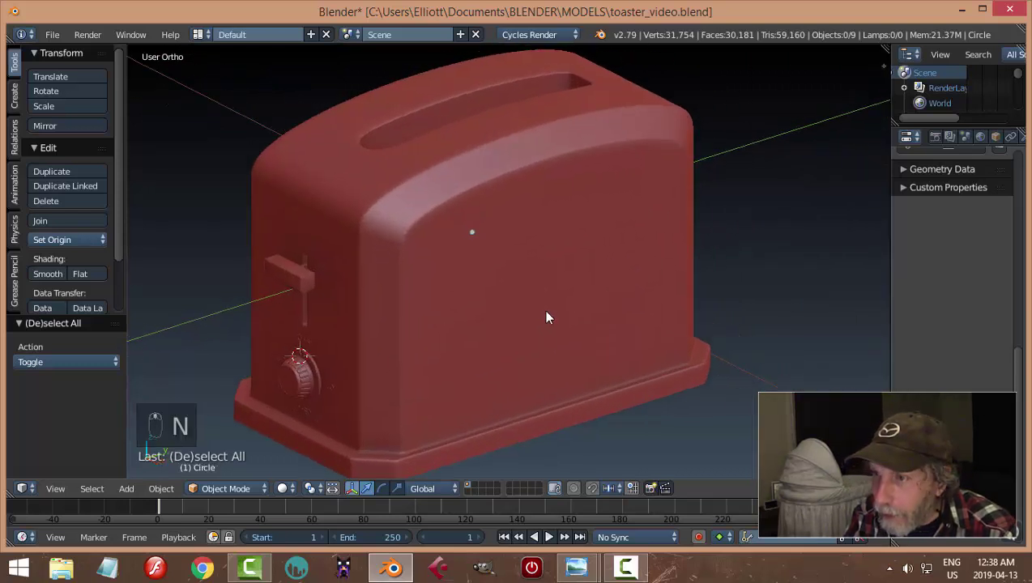
mouse_move(593, 298)
middle_mouse_down()
mouse_move(631, 283)
mouse_move(600, 296)
middle_mouse_up()
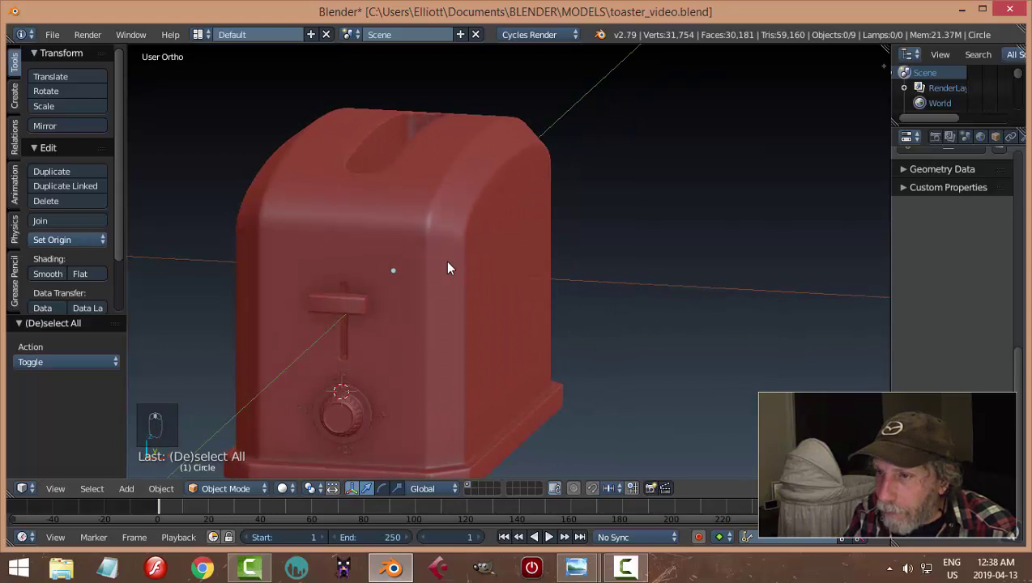
scroll(449, 267, "down", 3)
mouse_move(449, 268)
middle_mouse_down()
mouse_move(587, 299)
mouse_move(525, 303)
mouse_move(537, 273)
mouse_move(543, 300)
mouse_move(532, 308)
mouse_move(606, 276)
mouse_move(553, 314)
middle_mouse_up()
scroll(544, 302, "up", 3)
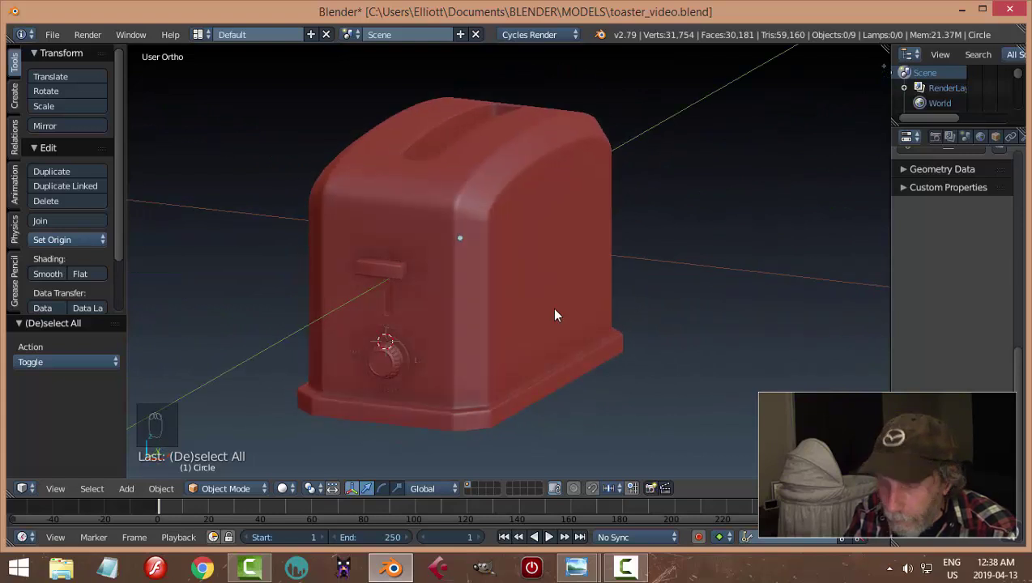
Switch the viewport matcap to the shiny metallic one to preview the toaster as chrome.
key("n")
left_click(814, 353)
left_click(766, 218)
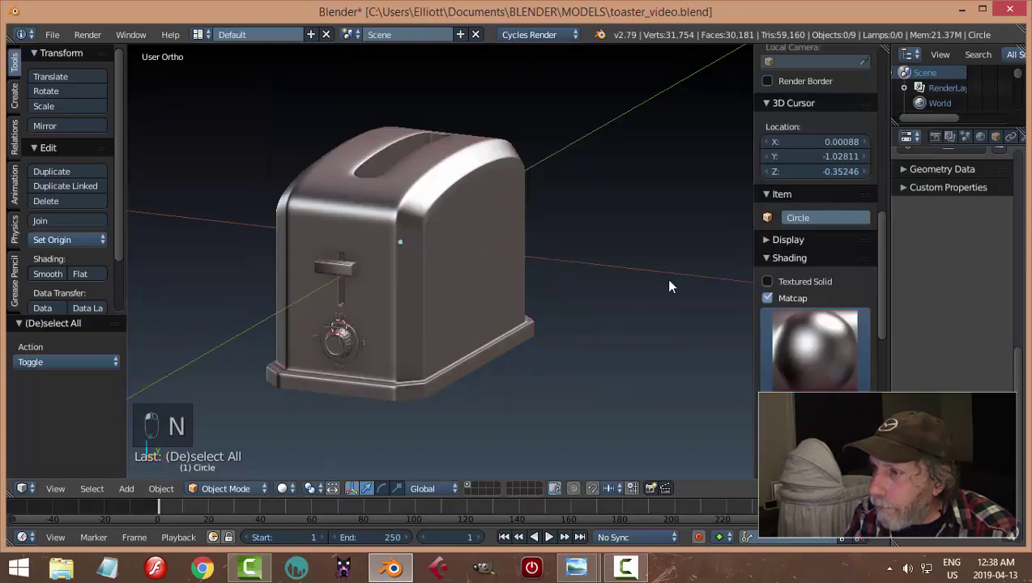
key("n")
Examine the toaster body's mesh around the bread slot and top edges in Edit Mode, returning to Object Mode.
middle_click_drag(541, 322, 427, 127)
scroll(626, 288, "up", 2)
right_click(429, 134)
key("Tab")
scroll(434, 223, "up", 5)
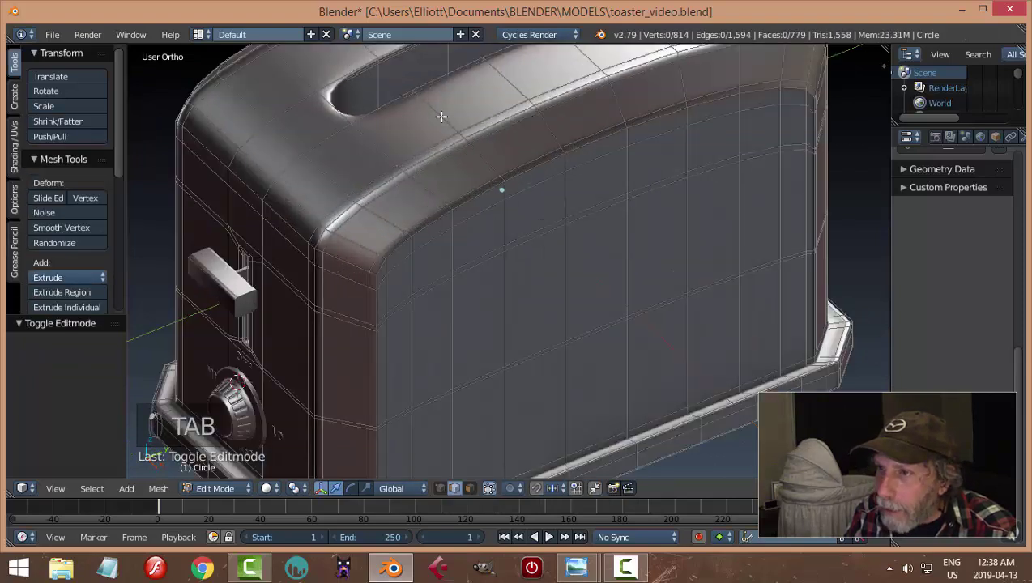
middle_click_drag(434, 223, 468, 203)
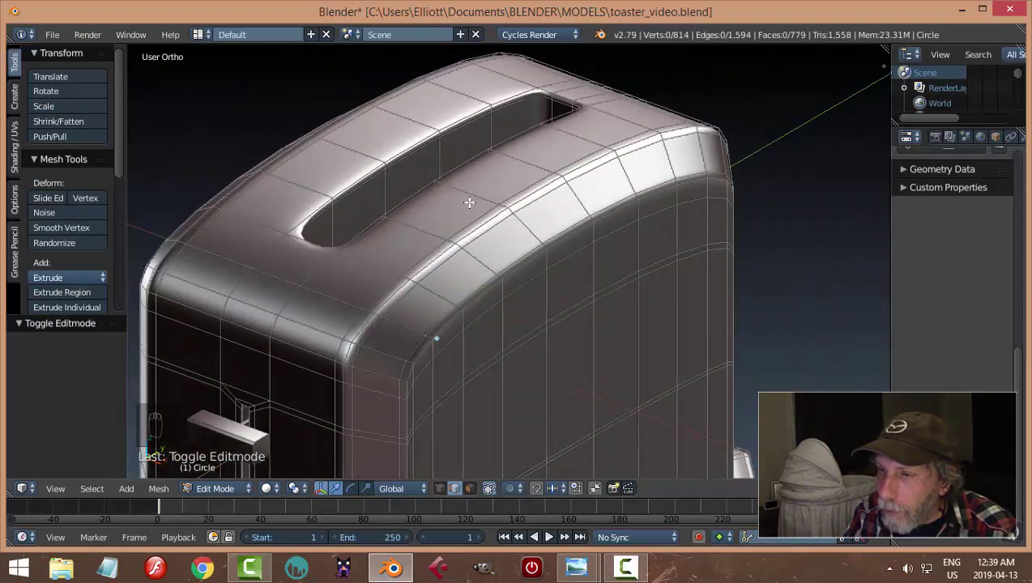
key("Tab")
left_click(373, 209)
scroll(493, 197, "down", 6)
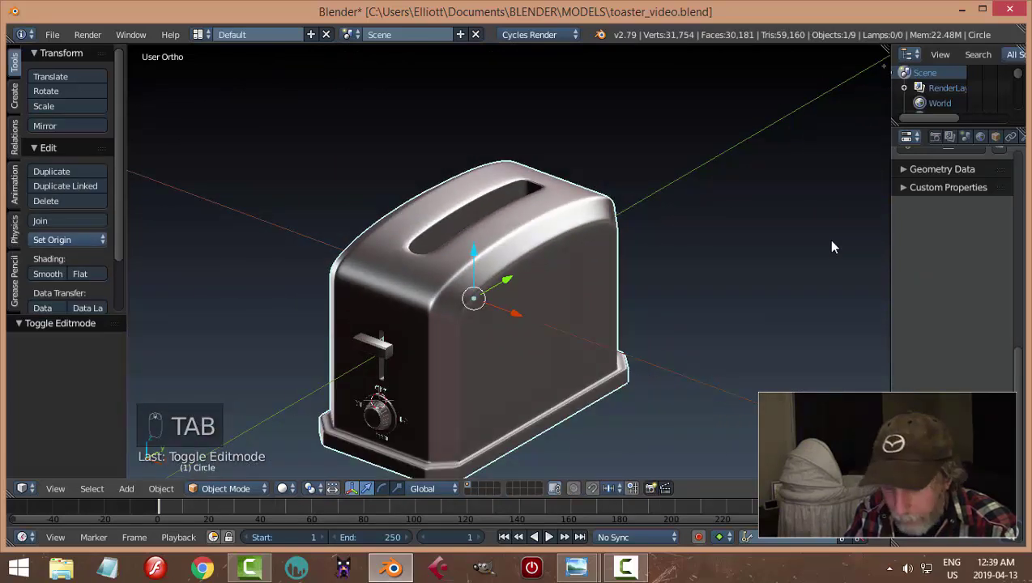
Set the viewport matcap back to the red one.
key("n")
left_click(850, 332)
left_click(680, 143)
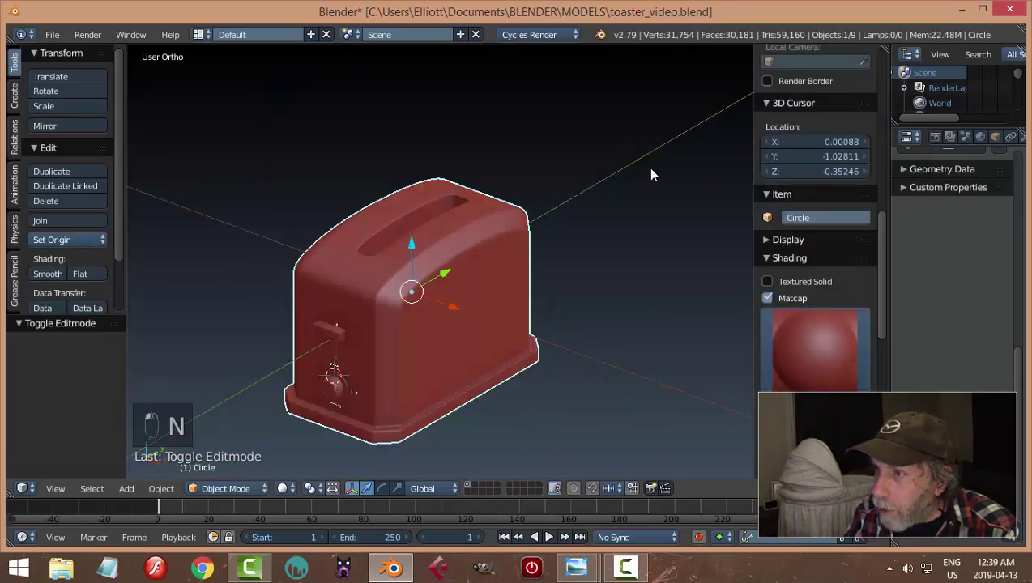
key("n")
middle_click_drag(611, 276, 534, 277)
Deselect everything and save the toaster over the existing toaster_video.blend.
key("a")
key("ctrl+s")
left_click(592, 274)
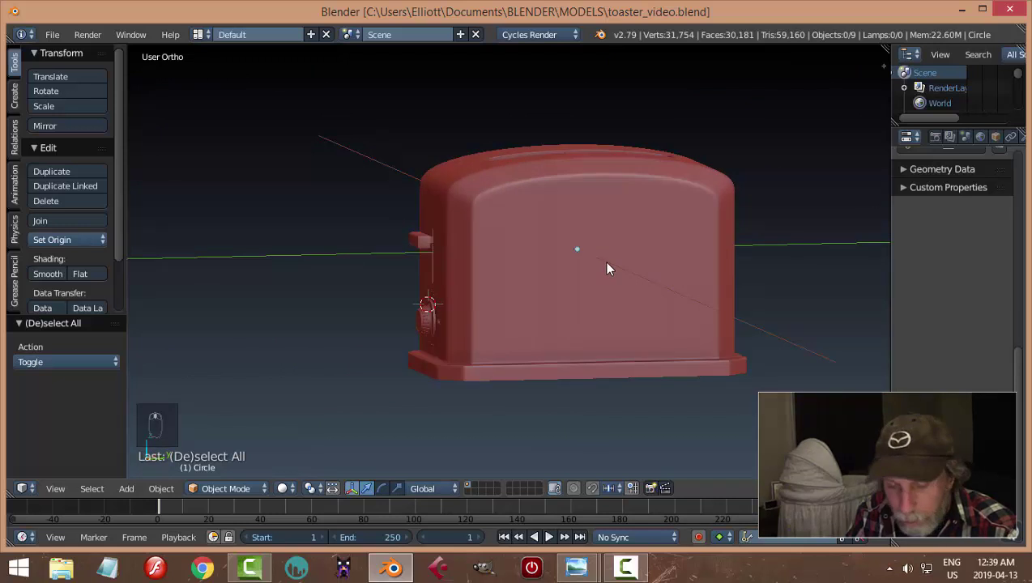
Select the toaster body and scale it along Z to about 0.874 to make it shorter.
mouse_move(609, 274)
middle_mouse_down()
mouse_move(578, 272)
mouse_move(641, 272)
mouse_move(594, 290)
mouse_move(590, 262)
mouse_move(604, 261)
middle_mouse_up()
key("a")
key("a")
right_click(604, 261)
middle_click_drag(677, 282, 503, 310)
key("a")
right_click(559, 265)
key("s")
key("z")
left_click(680, 276)
scroll(396, 308, "down", 5)
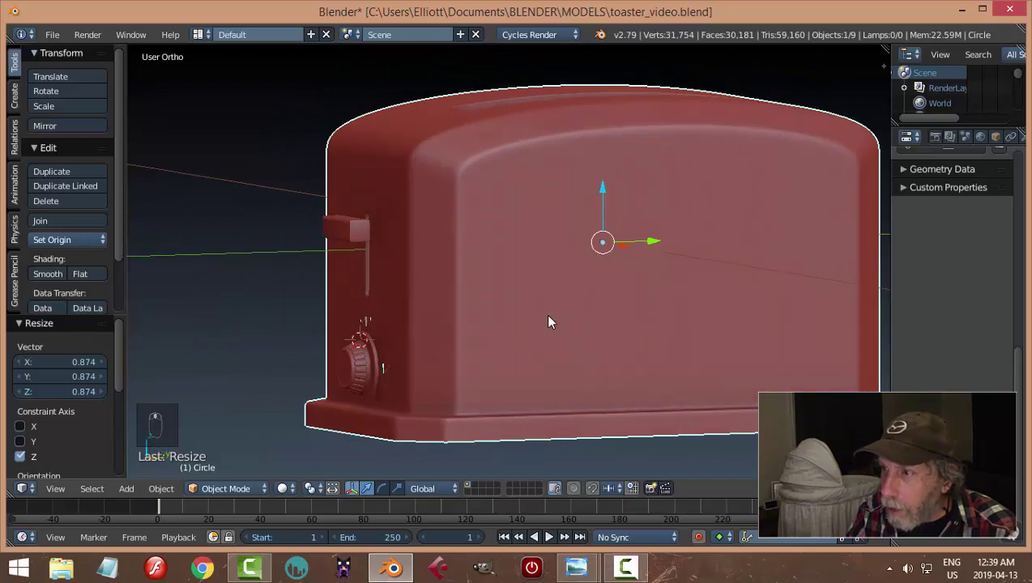
middle_click_drag(548, 320, 525, 328)
scroll(503, 291, "up", 3)
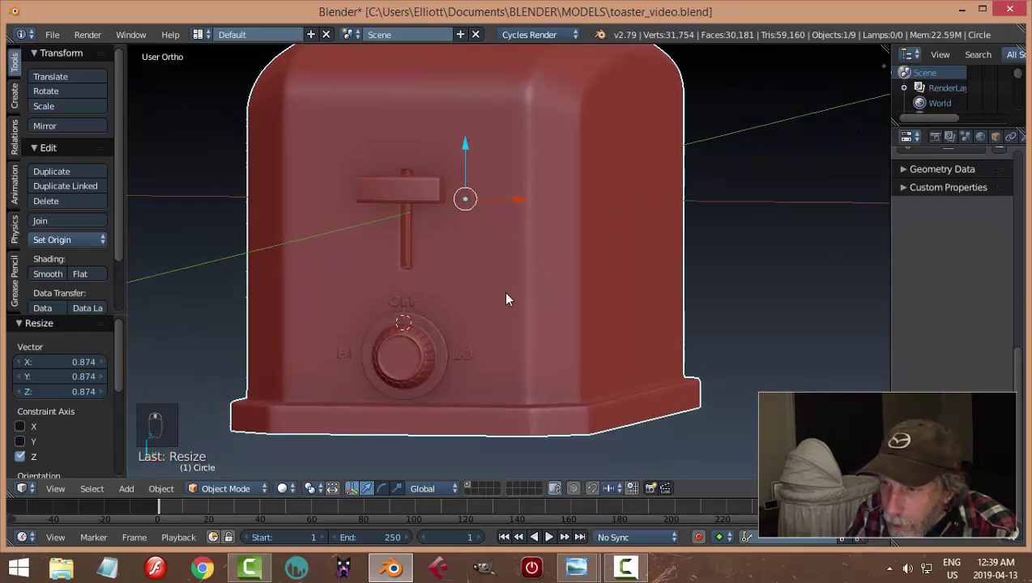
key("KP_1")
scroll(528, 292, "down", 2)
scroll(522, 302, "up", 3)
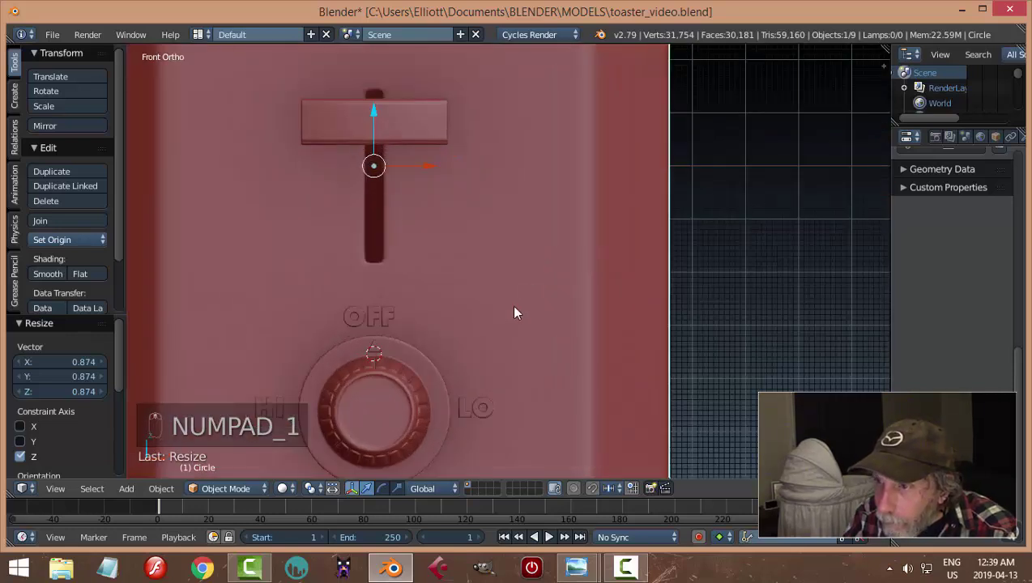
scroll(498, 311, "down", 2)
left_click(423, 269)
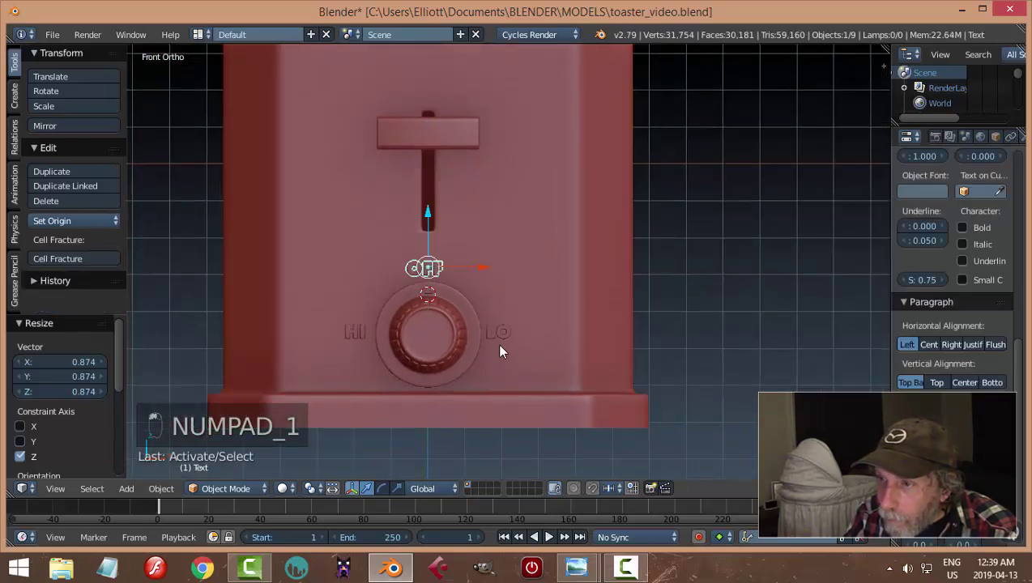
left_click(497, 332, "shift")
left_click(355, 331, "shift")
scroll(436, 328, "up", 3)
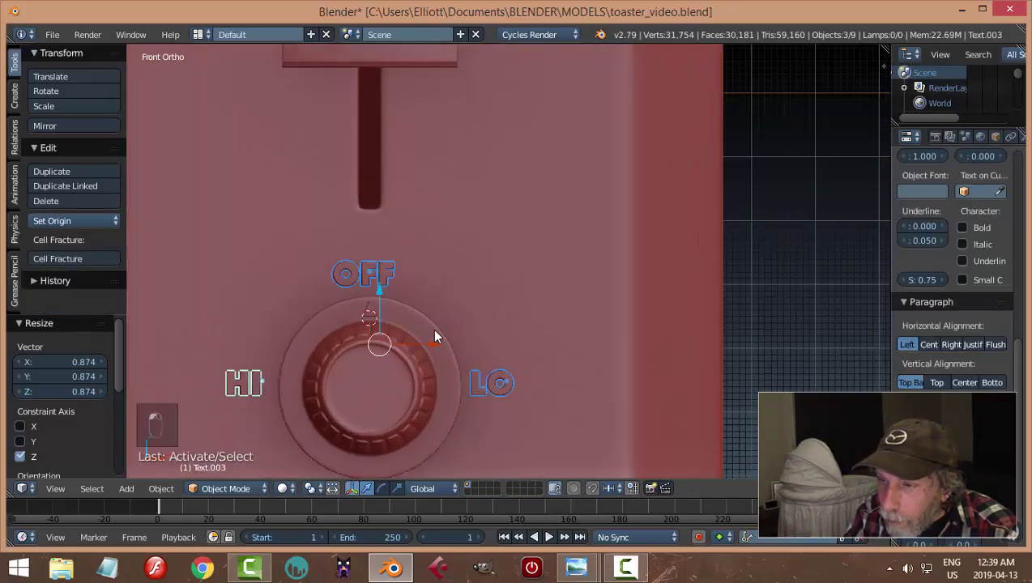
key("a")
Snap the 3D cursor to the dial's base ring and add an Arrows empty there.
right_click(454, 353)
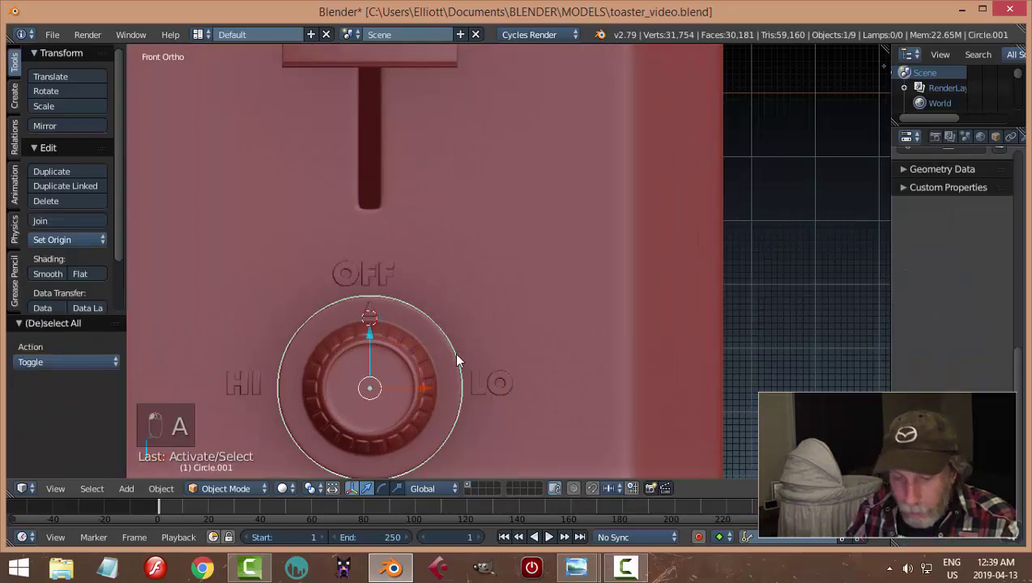
key("shift+s")
left_click(454, 352)
scroll(489, 344, "down", 3)
middle_click_drag(491, 344, 459, 351)
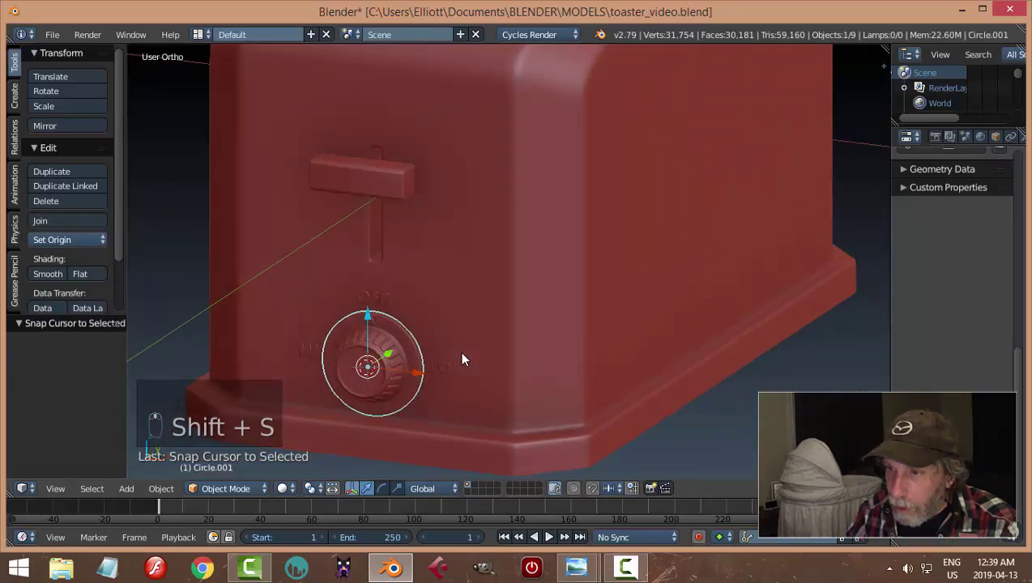
key("shift+a")
key("shift+a")
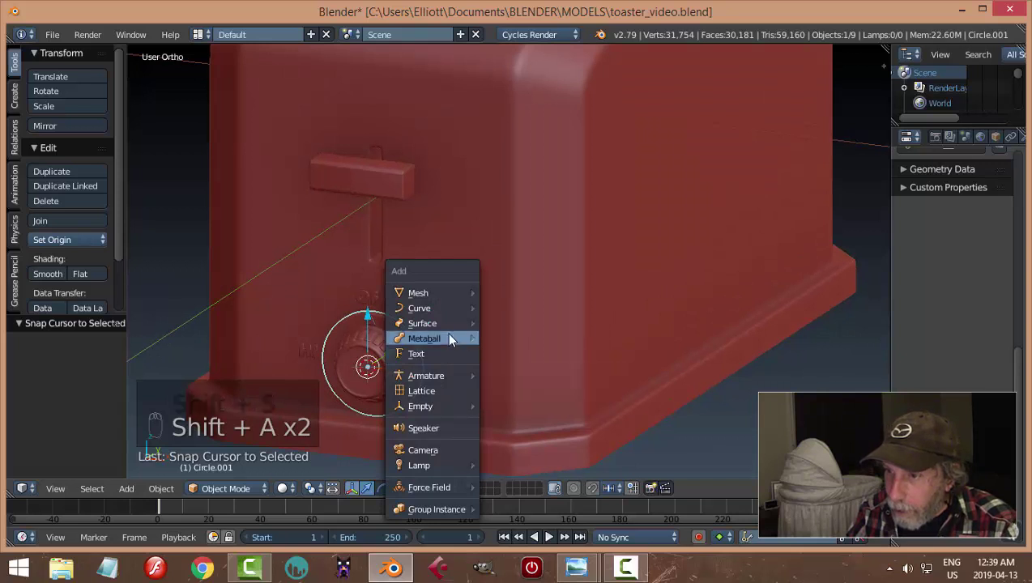
mouse_move(441, 403)
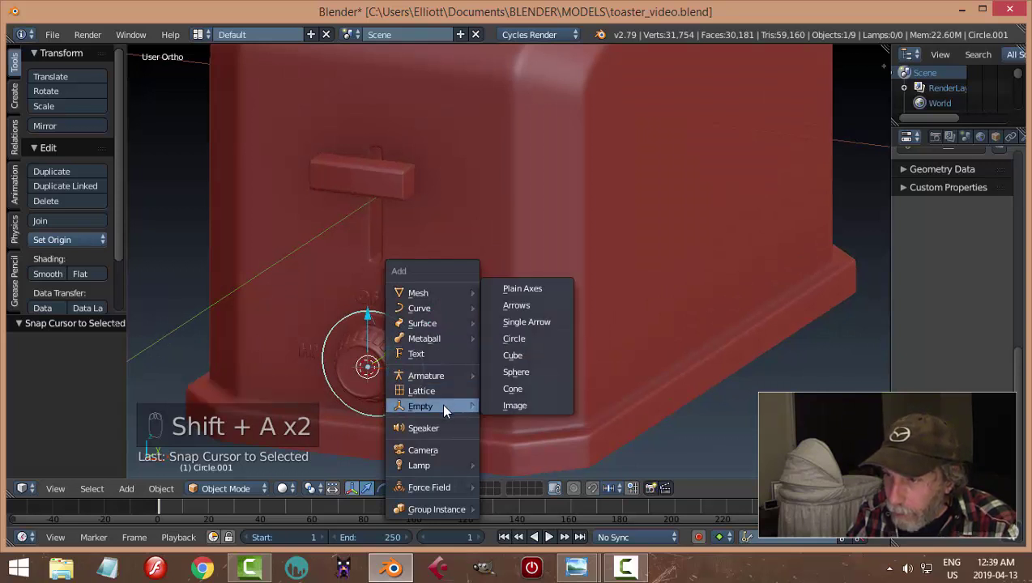
left_click(537, 311)
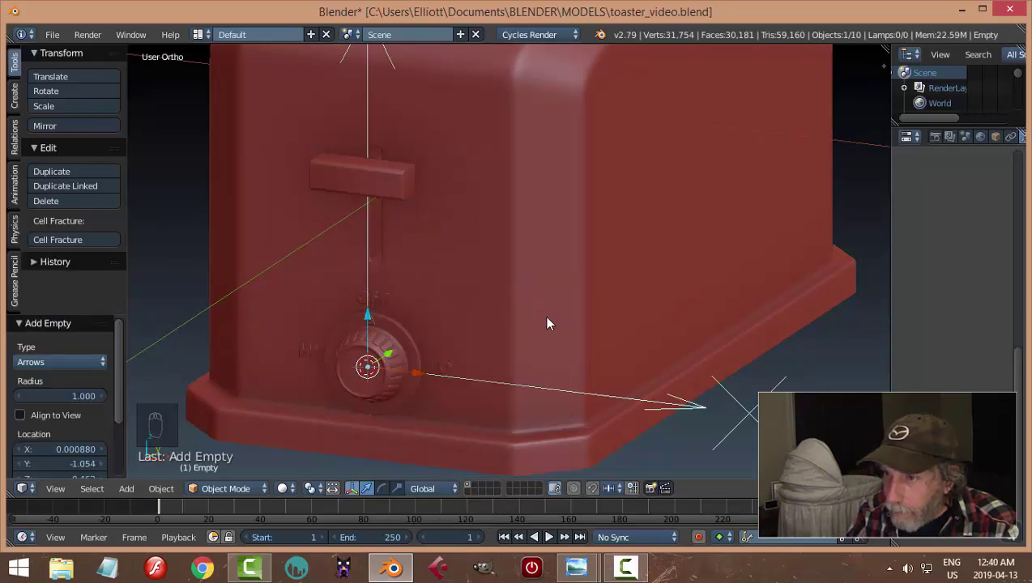
Shrink the empty, raise it about 0.225 along Z, move it about 0.311 forward of the dial and scale it to 0.877.
scroll(544, 315, "down", 2)
key("s")
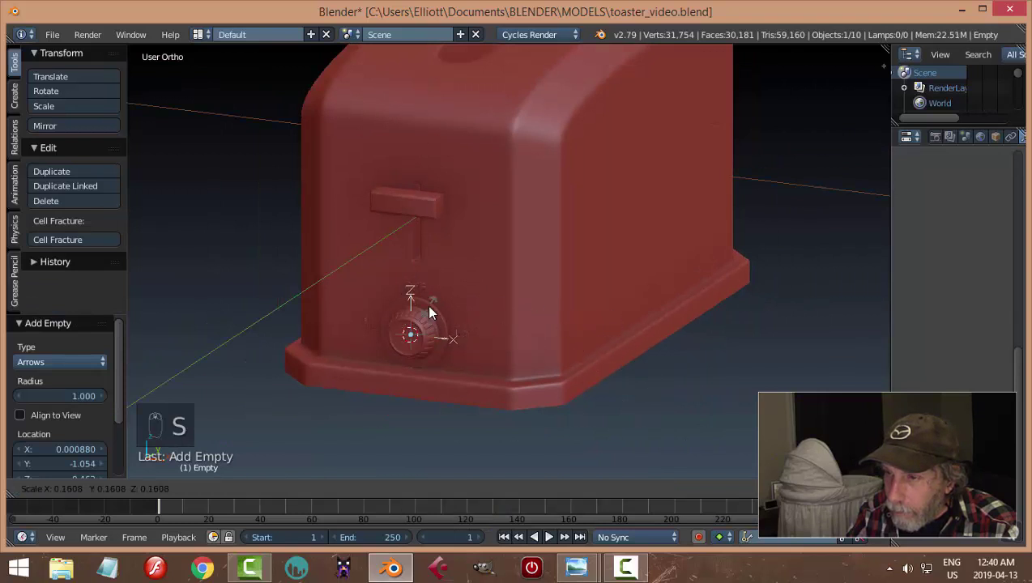
left_click(423, 305)
key("g")
key("z")
left_click(413, 236)
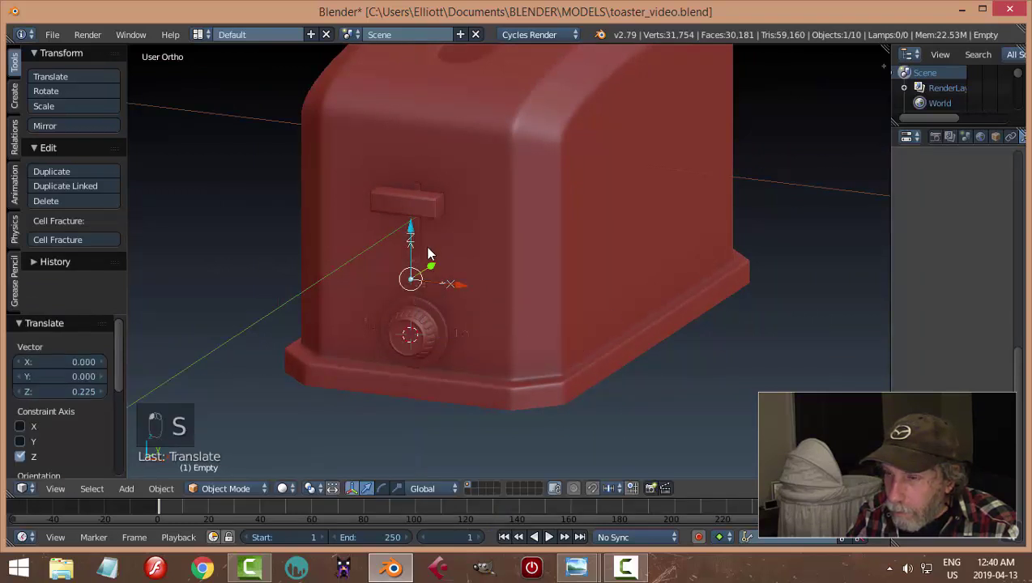
right_click_drag(432, 268, 398, 287)
key("s")
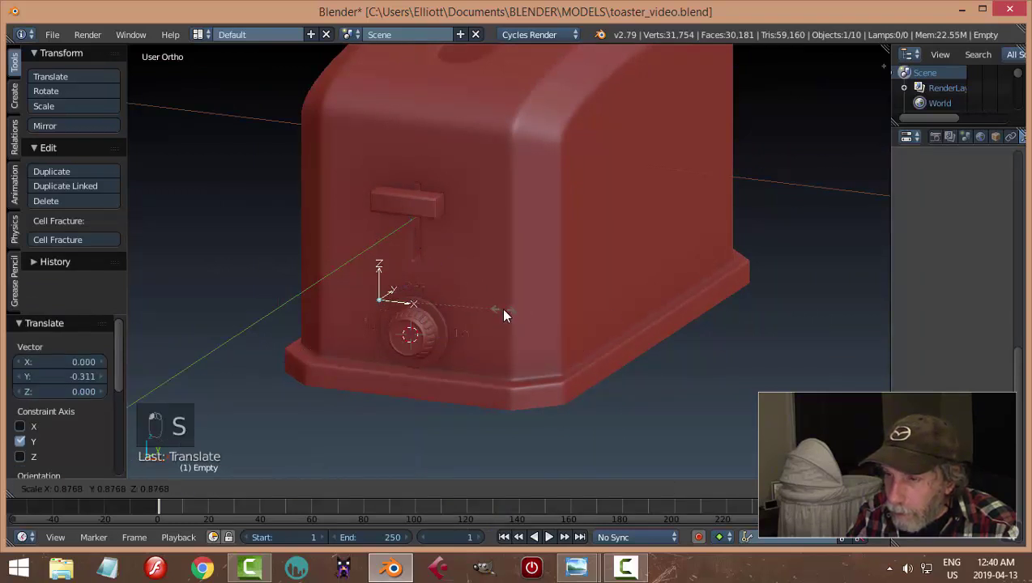
left_click(486, 318)
scroll(470, 339, "up", 4)
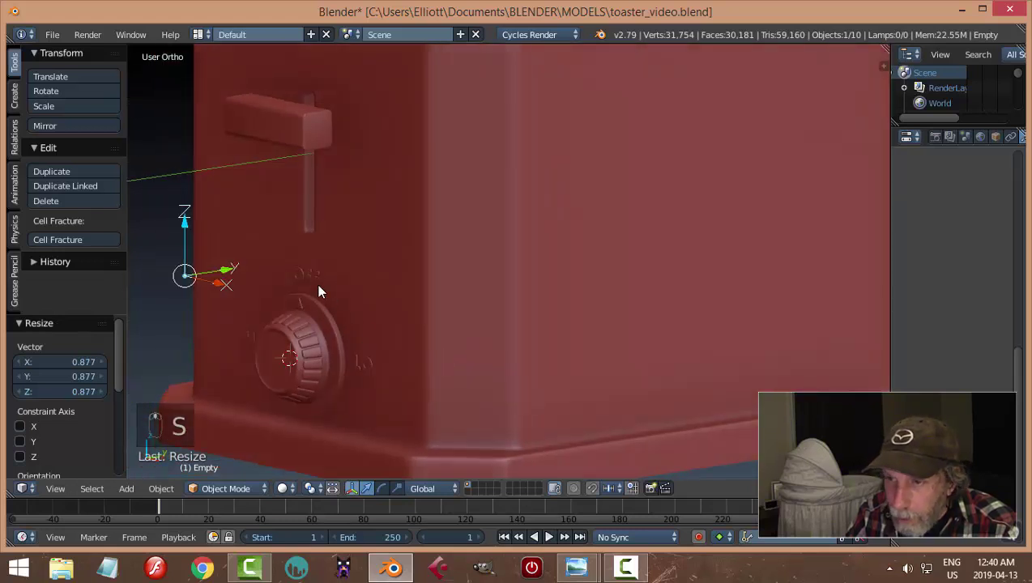
Parent the dial, its pointer mark and the OFF, LO, HI and MED labels to the empty using Object parenting.
right_click(316, 279)
middle_click_drag(326, 323, 326, 274)
right_click(324, 263, "shift")
right_click(381, 304, "shift")
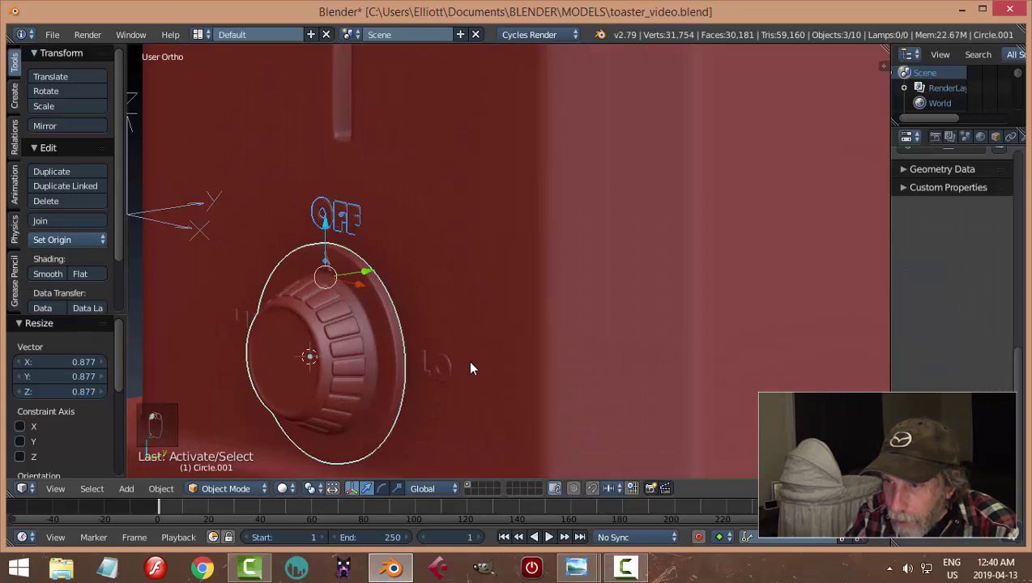
right_click(437, 366, "shift")
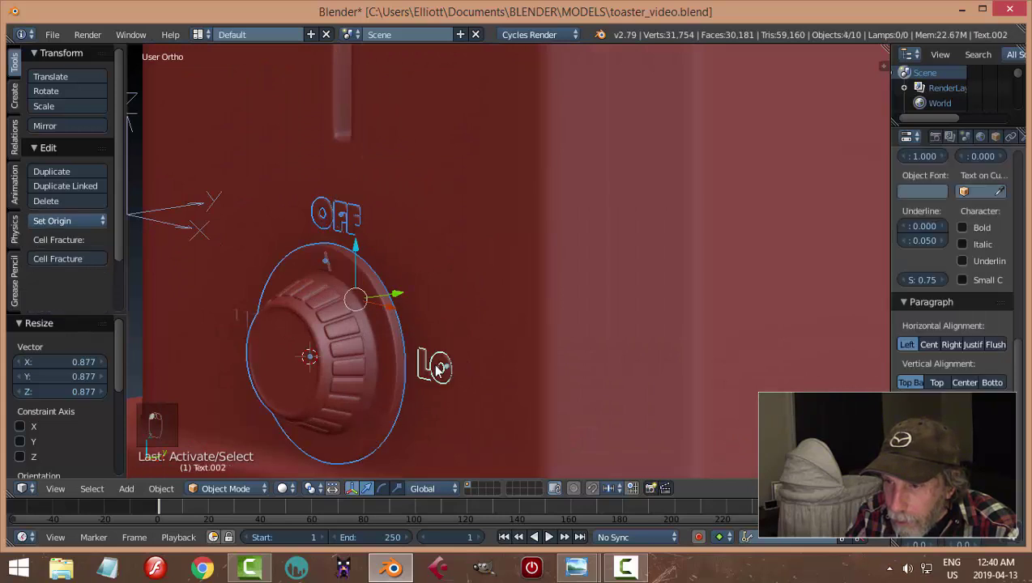
right_click(239, 318, "shift")
middle_click_drag(280, 350, 346, 339)
scroll(384, 397, "down", 2)
scroll(431, 308, "up", 2)
middle_click_drag(435, 324, 465, 278)
right_click(465, 279, "shift")
middle_click_drag(311, 306, 192, 224)
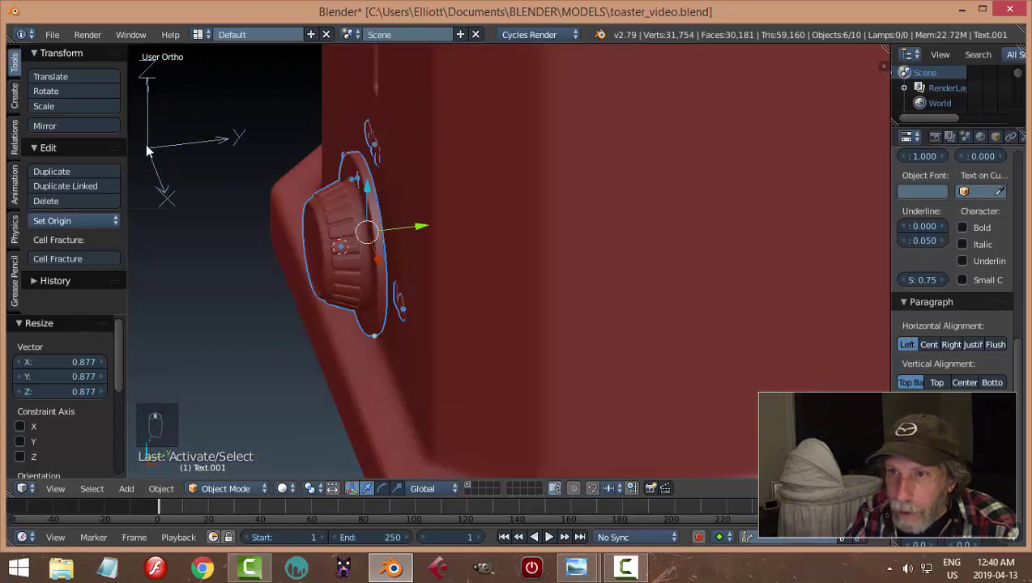
right_click(204, 150, "shift")
key("ctrl+p")
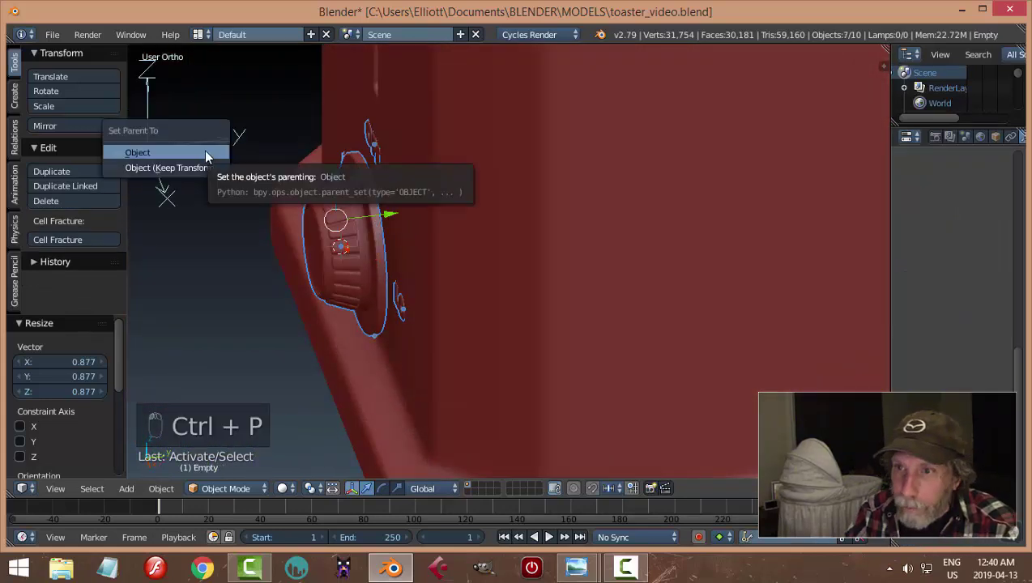
left_click(204, 151)
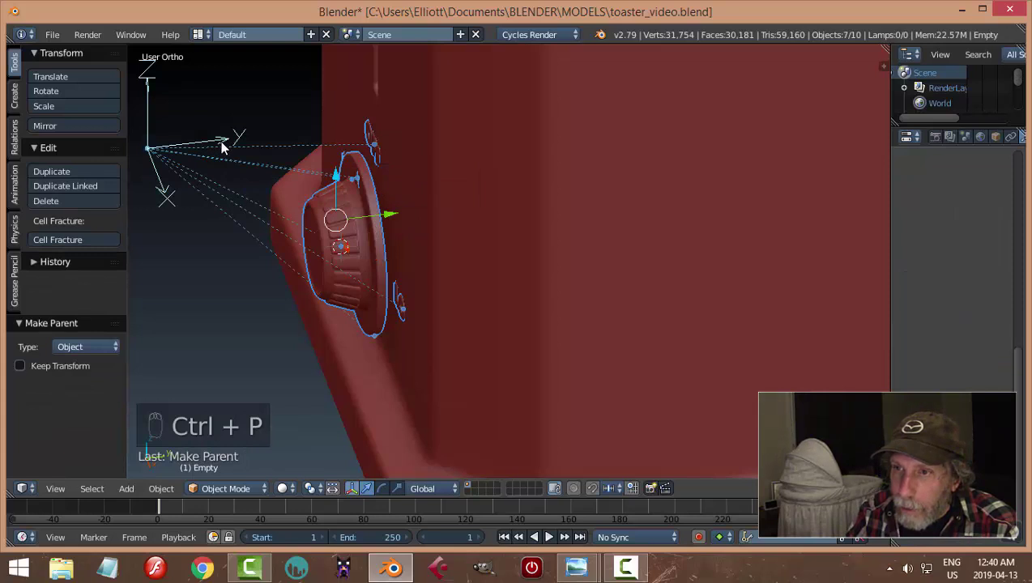
key("a")
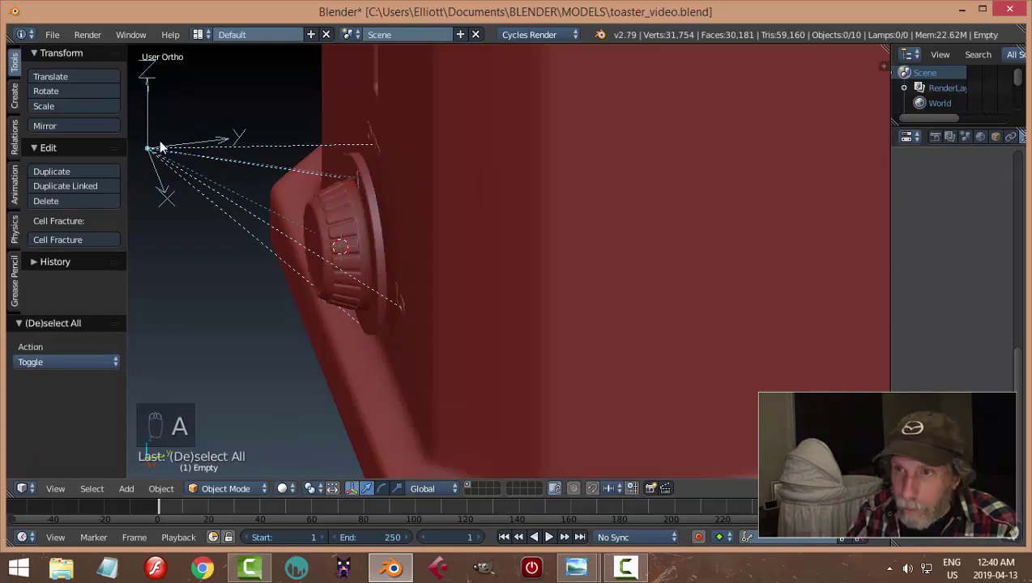
Use the empty to raise the dial assembly along Z by about 0.028 and 0.024, and scale it to 0.895.
right_click(149, 144)
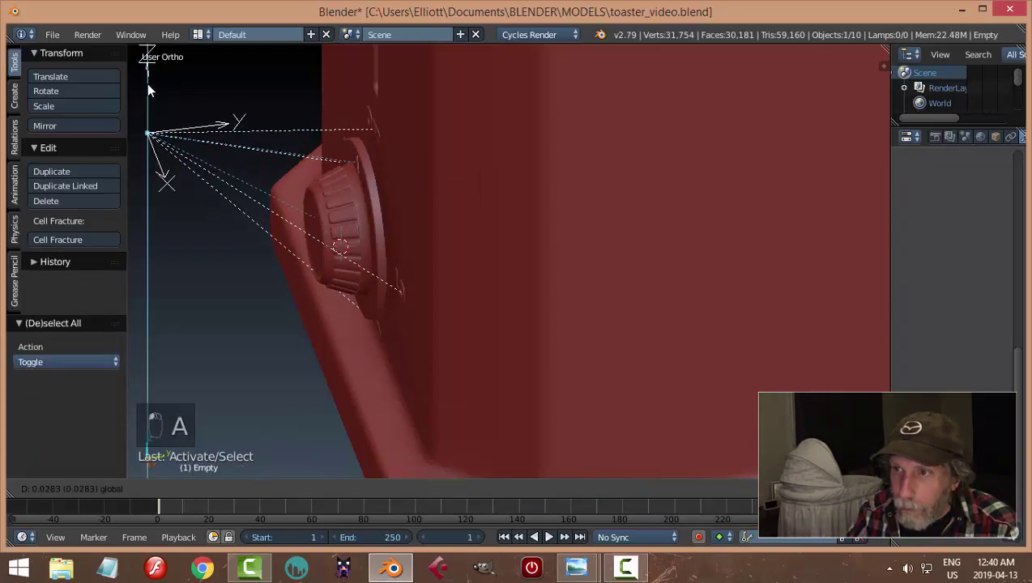
left_click(147, 84)
middle_click_drag(146, 83, 359, 153)
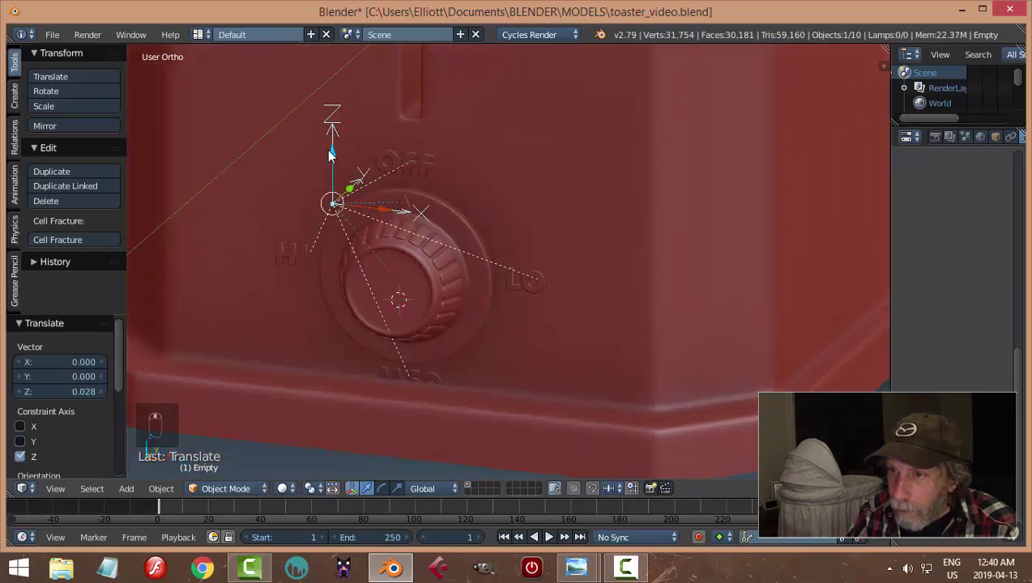
left_click_drag(328, 149, 335, 142)
left_click(333, 135)
key("s")
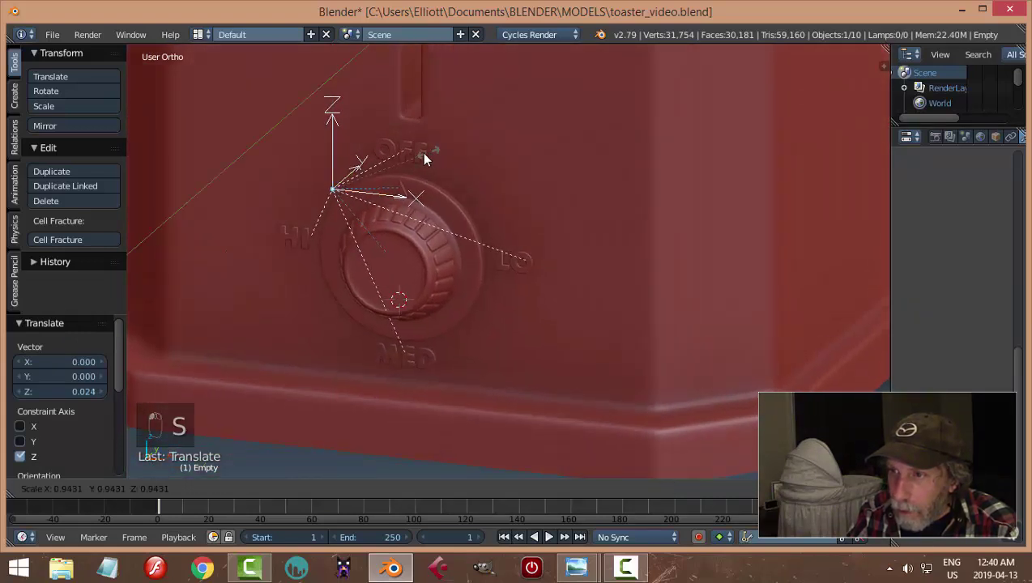
left_click(425, 158)
Lower the dial assembly about 0.019 along Z from the front view and push it about 0.036 along Y against the body.
key("KP_1")
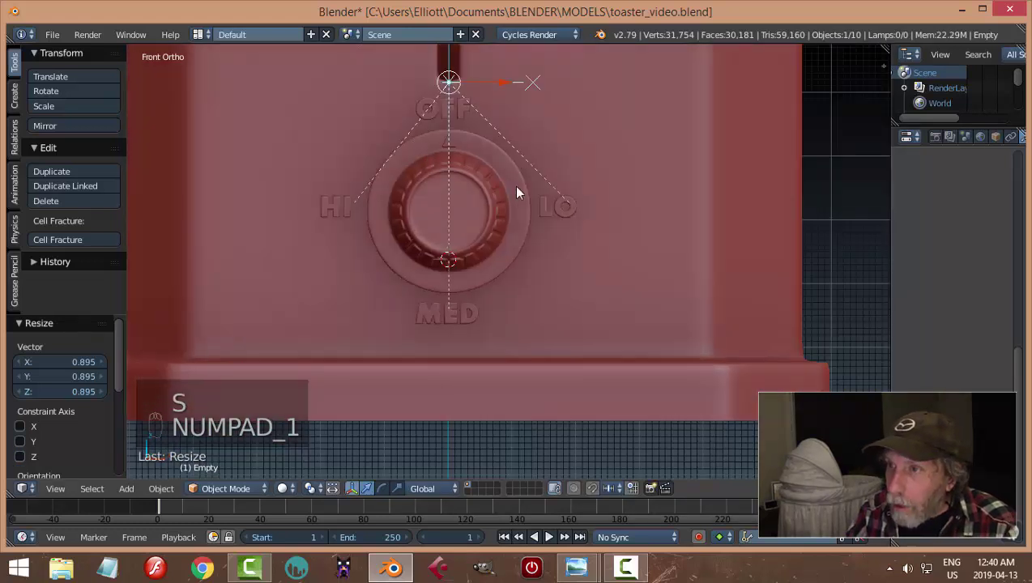
scroll(446, 141, "down", 1)
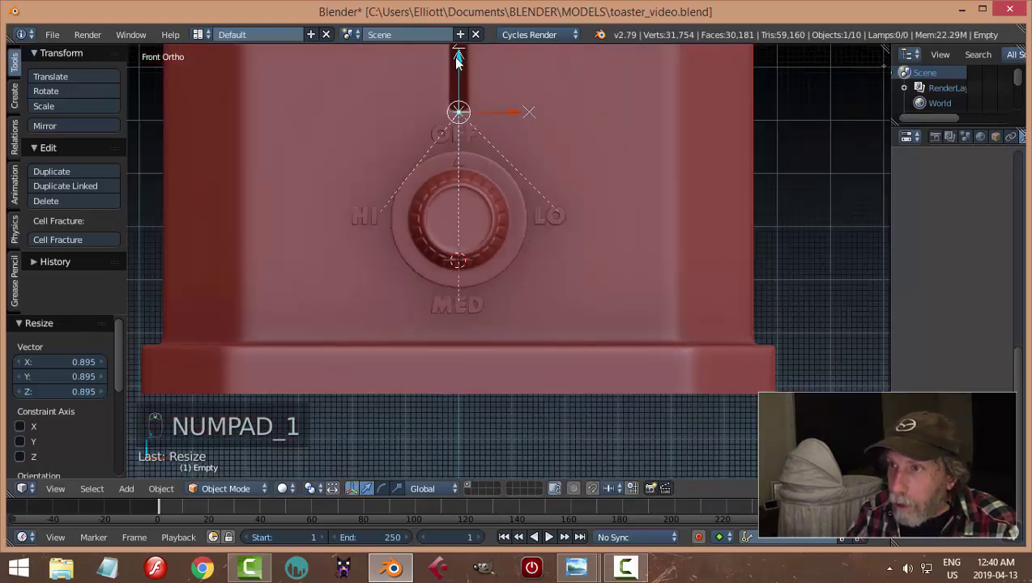
left_click_drag(458, 64, 460, 74)
middle_click_drag(576, 150, 381, 258)
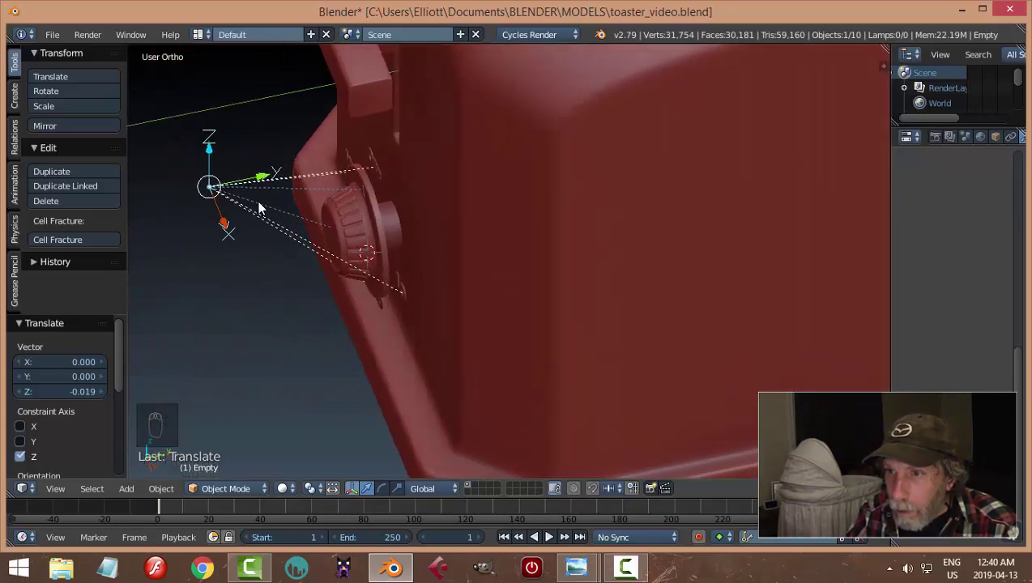
left_click_drag(257, 179, 280, 198)
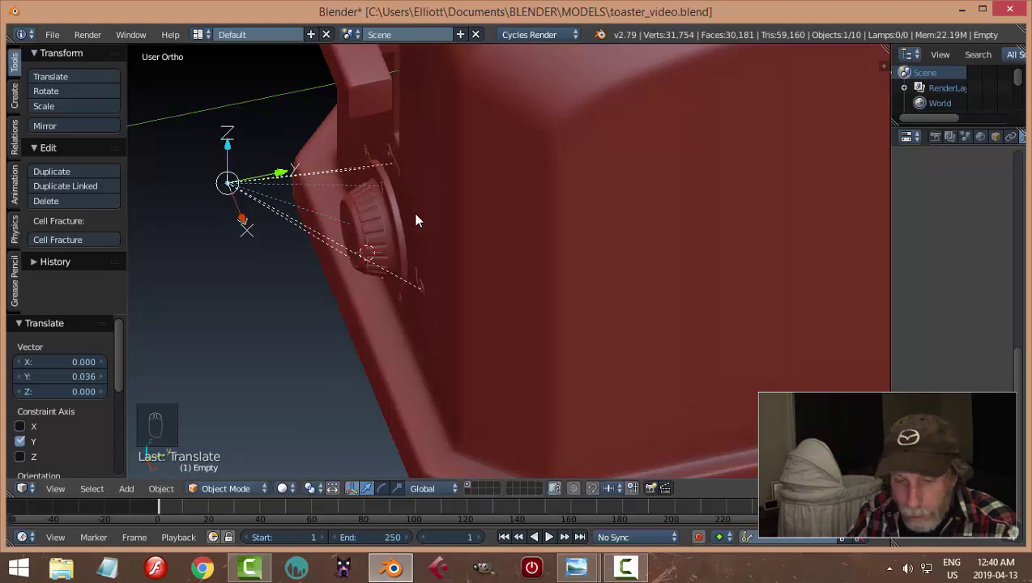
Deselect everything, check the repositioned dial against the toaster front, and save over the existing toaster_video.blend.
key("a")
scroll(399, 227, "down", 3)
middle_click_drag(398, 227, 558, 154)
scroll(559, 153, "up", 5)
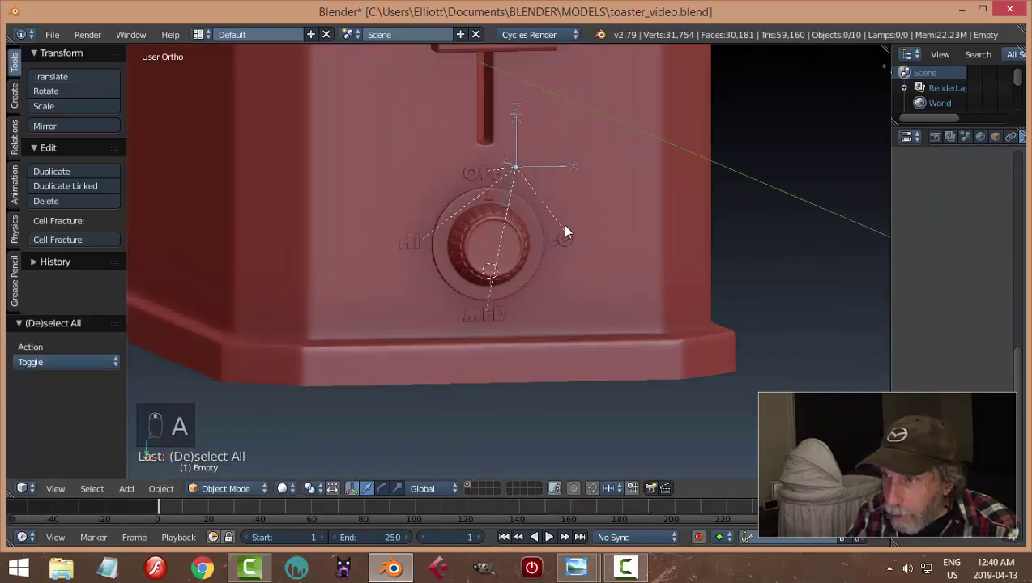
scroll(551, 212, "down", 3)
scroll(549, 214, "down", 2)
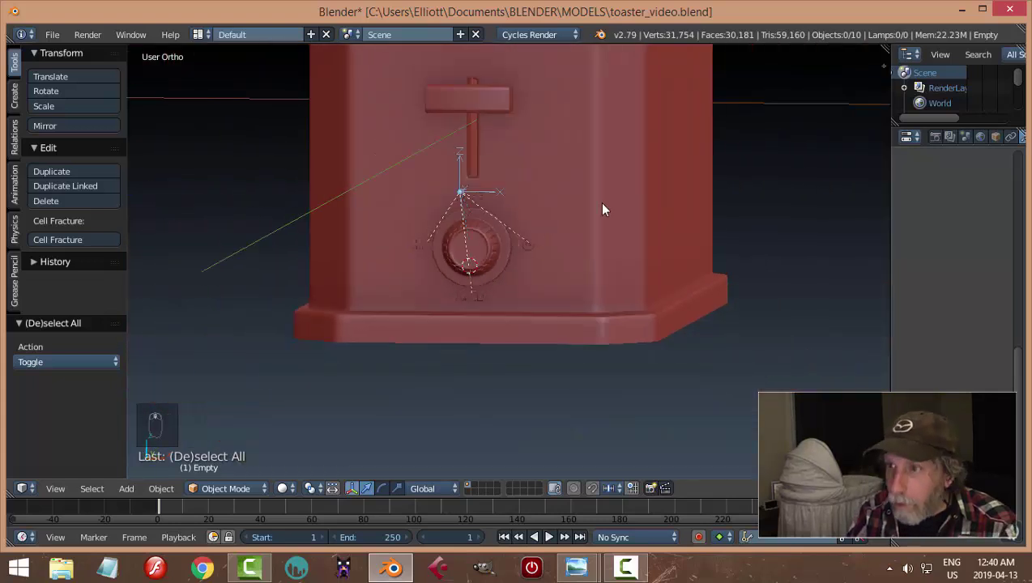
middle_click_drag(604, 212, 626, 236)
key("ctrl+s")
left_click(565, 230)
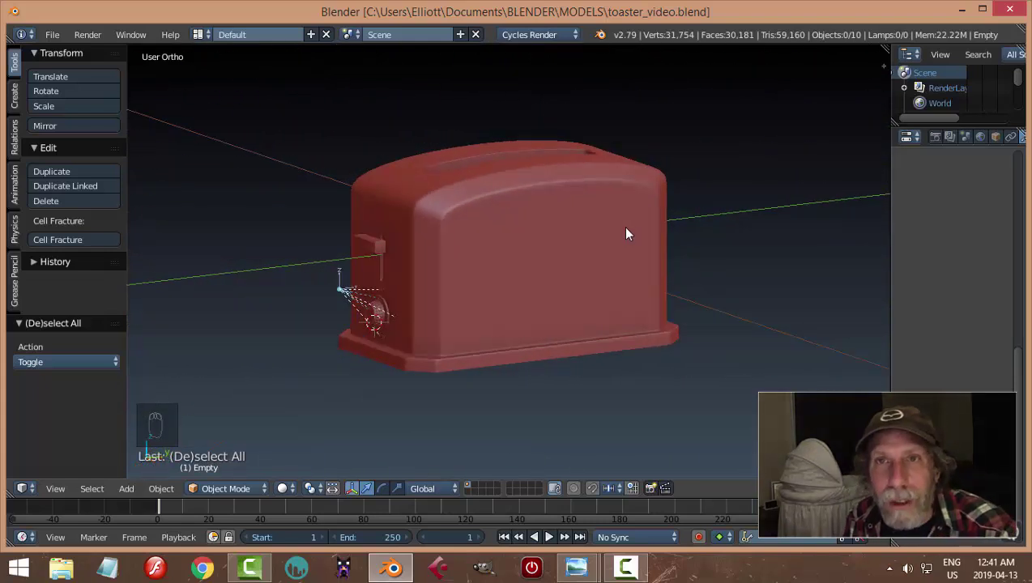